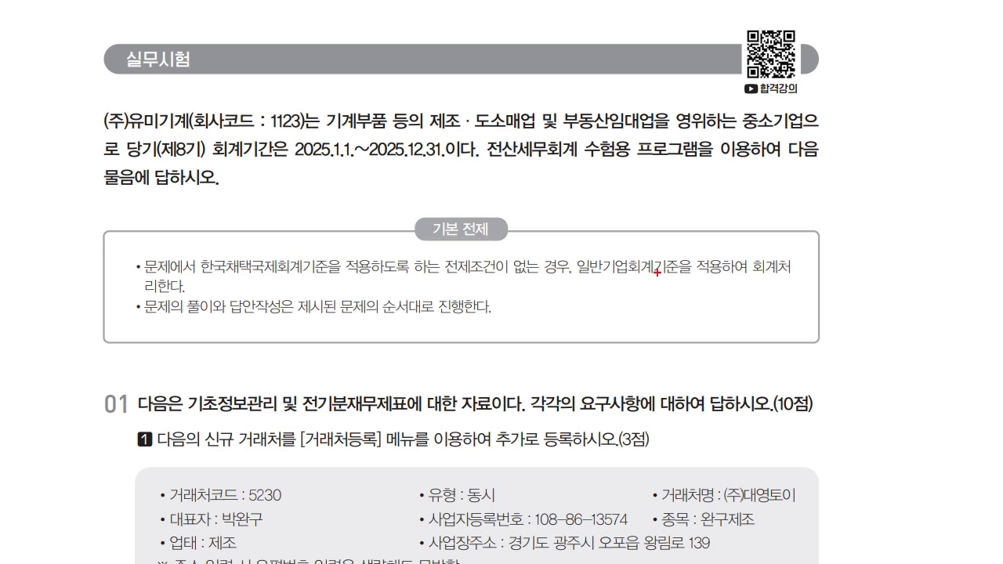
Read the exam's company introduction and the first two tasks of question 01 on customer registration and opening balances.
drag(340, 131, 618, 127)
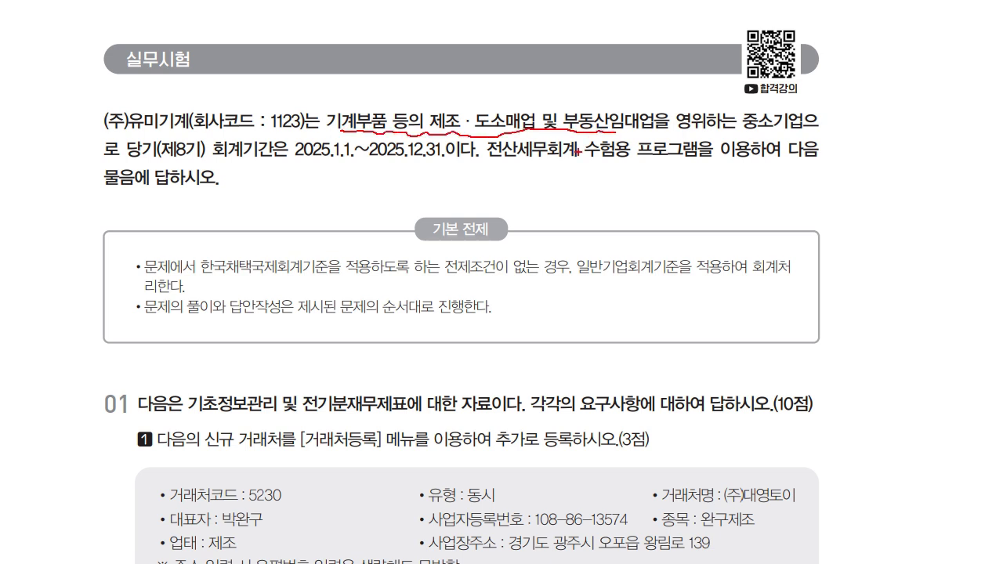
key(Escape)
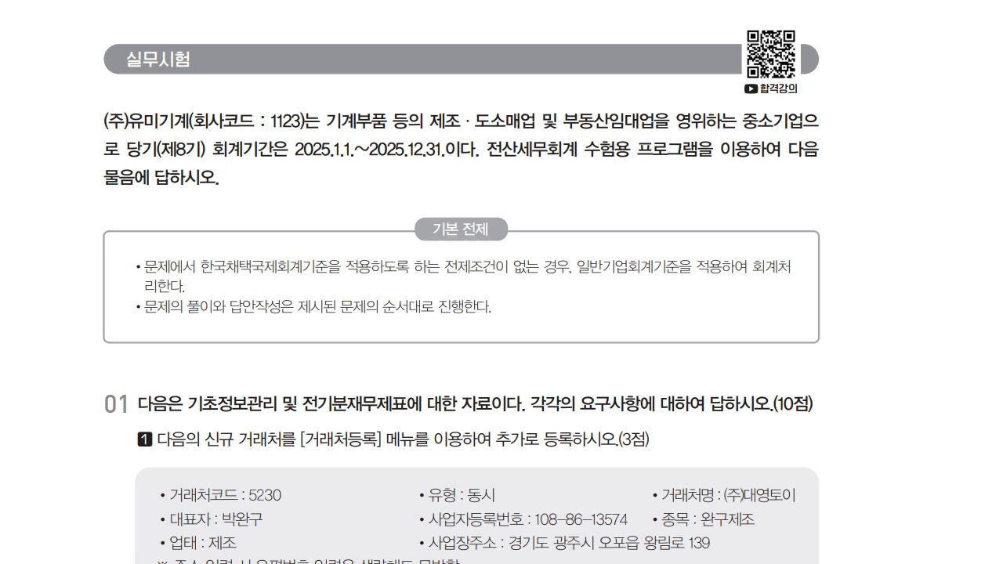
scroll(462, 282, down, 5)
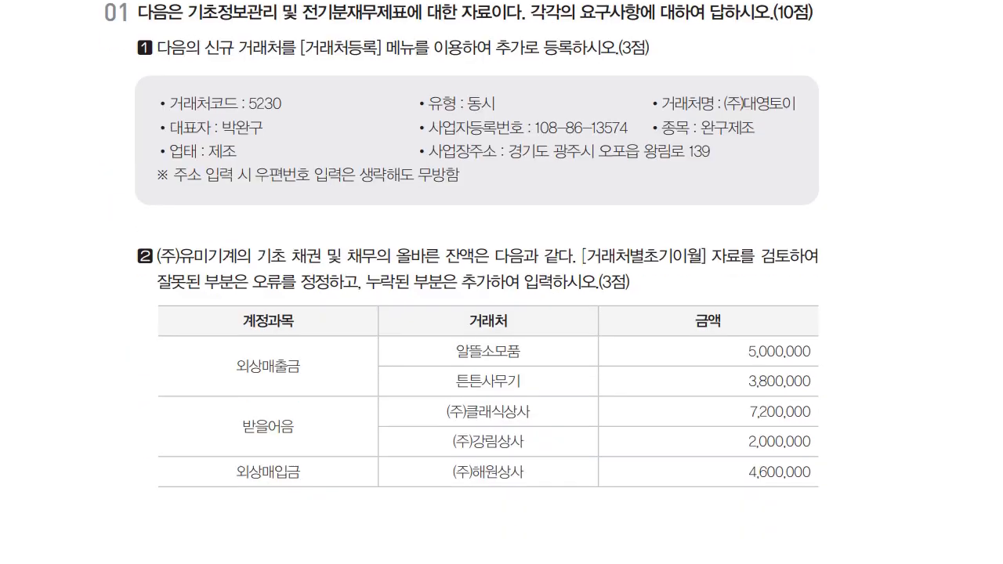
scroll(462, 261, up, 1)
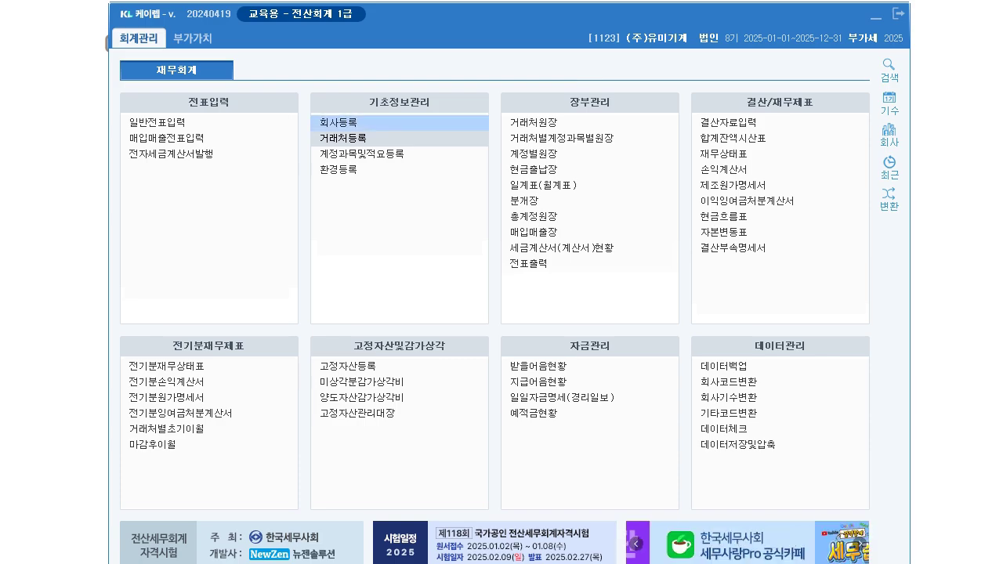
In 거래처등록, add a general customer with code 5230, name (주)대영토이 and type 동시.
click(342, 138)
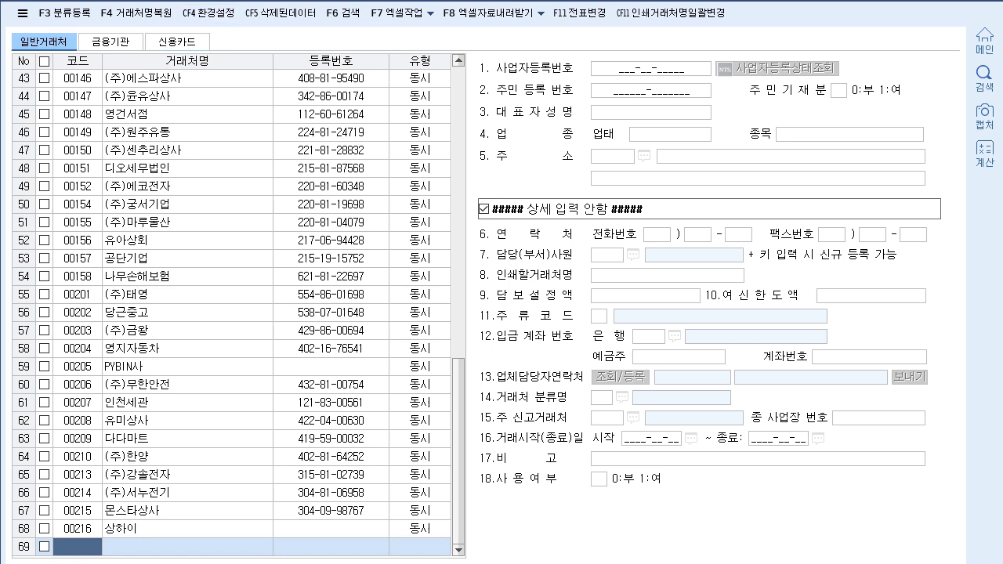
text(5230)
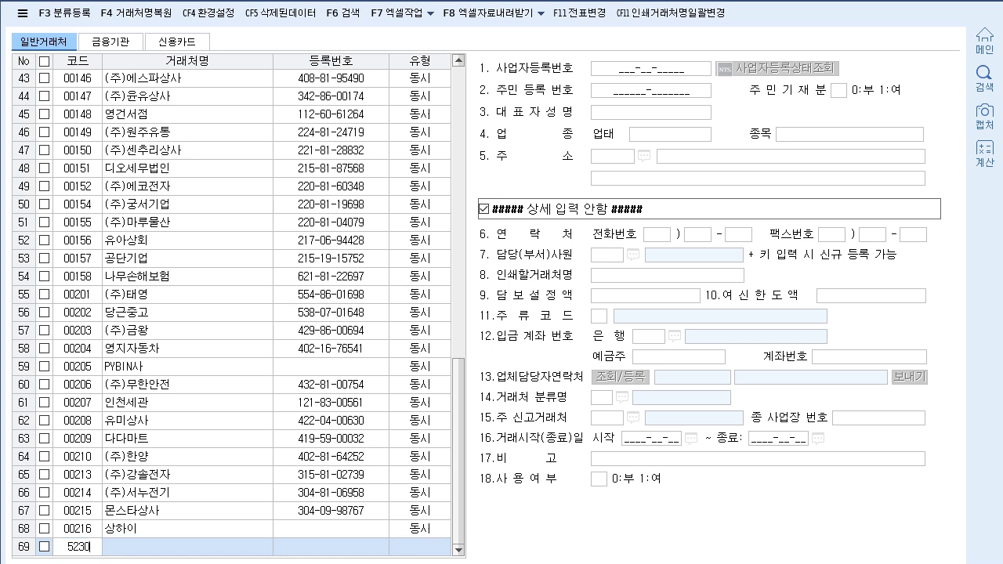
key(Return)
text((ㅈ)
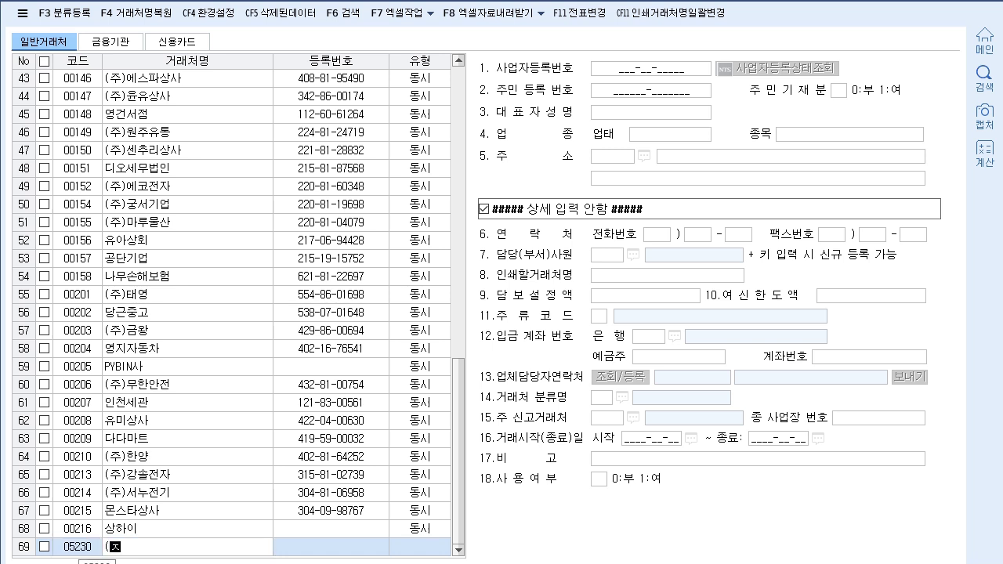
text(ㅜ)대영ㅌㅗ이)
key(Return)
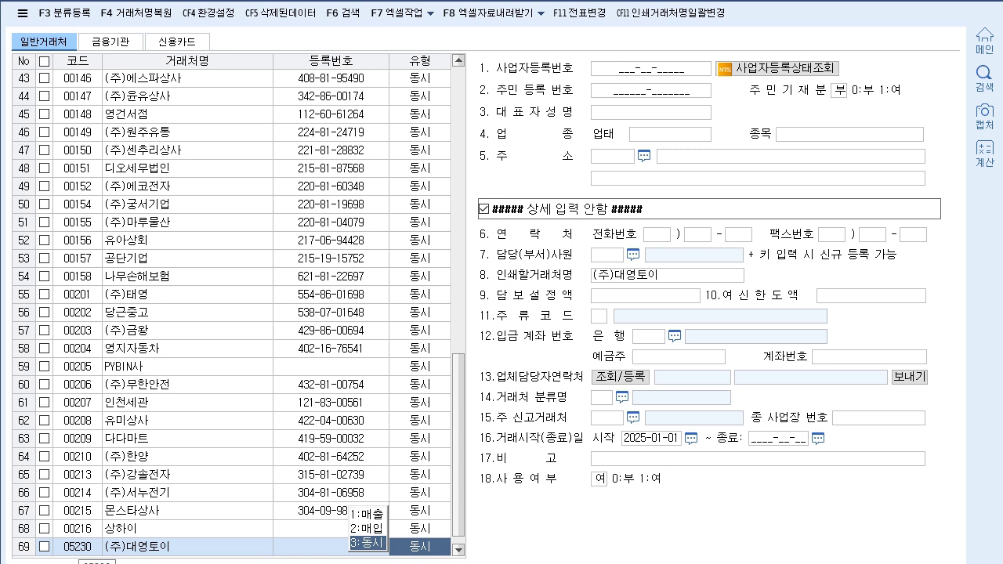
key(Return)
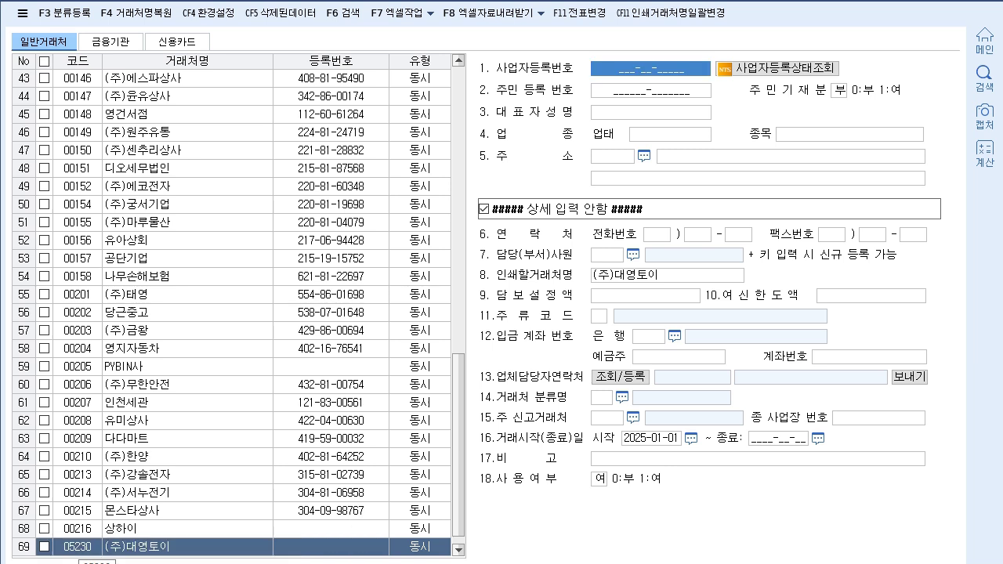
Enter the business registration number and the representative's name for (주)대영토이 from the exam sheet.
text(108-__-_____)
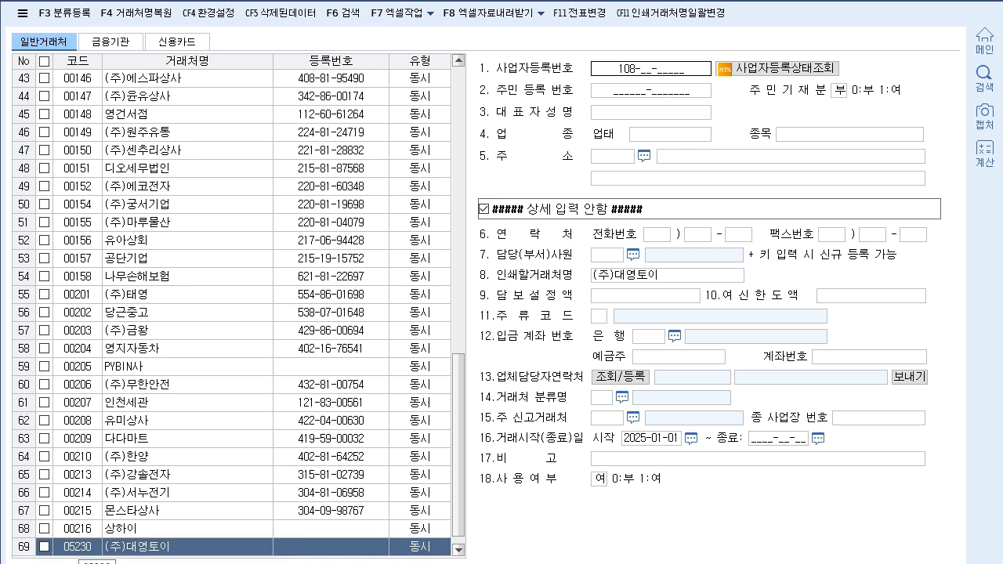
key(BackSpace)
key(BackSpace)
key(BackSpace)
key(BackSpace)
key(BackSpace)
key(BackSpace)
key(BackSpace)
key(BackSpace)
text(86-13574)
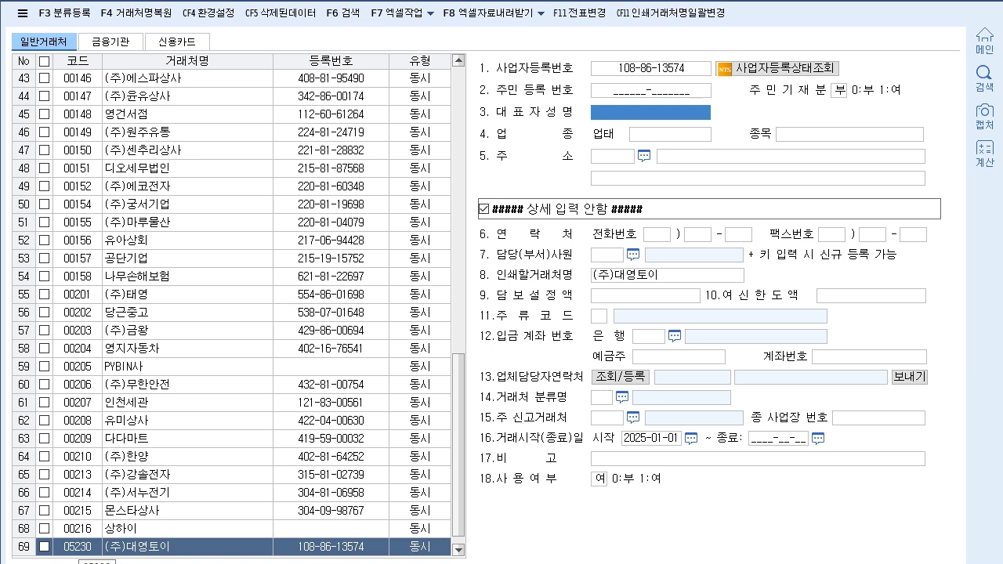
text(박완구)
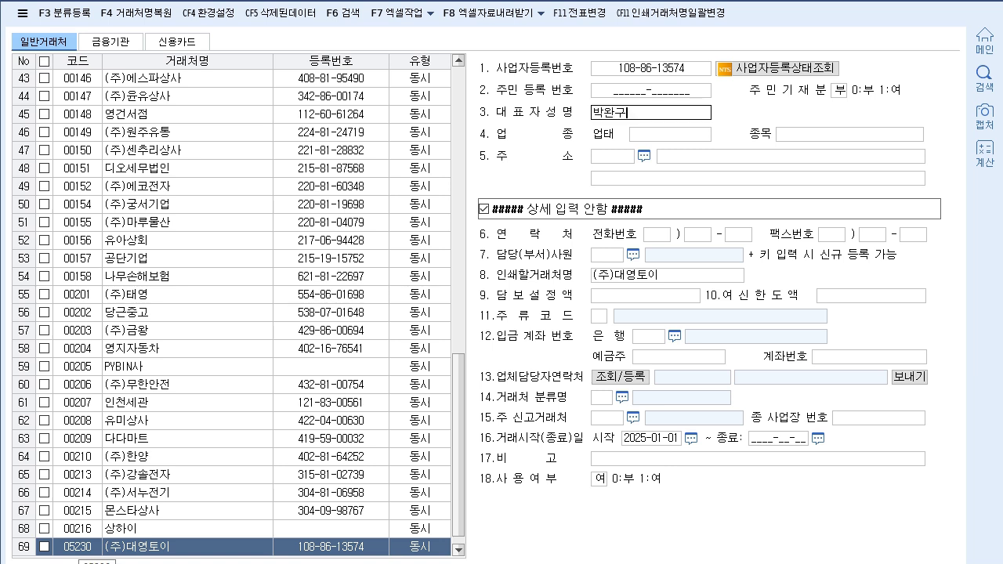
key(Return)
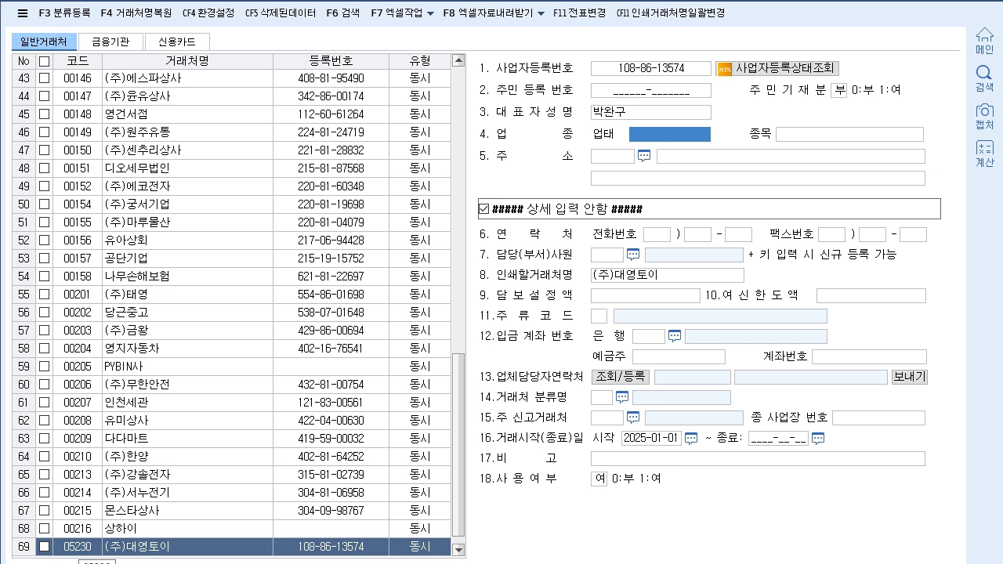
Set the customer's 업태 to 제조 and 종목 to 완구제조, leaving the postal code empty.
text(제조)
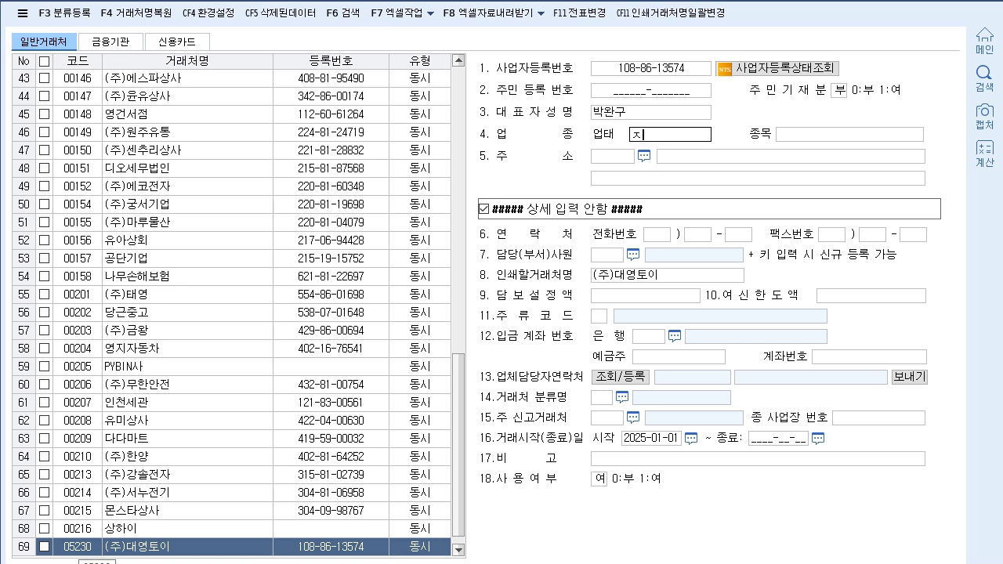
key(Return)
text(완구제조)
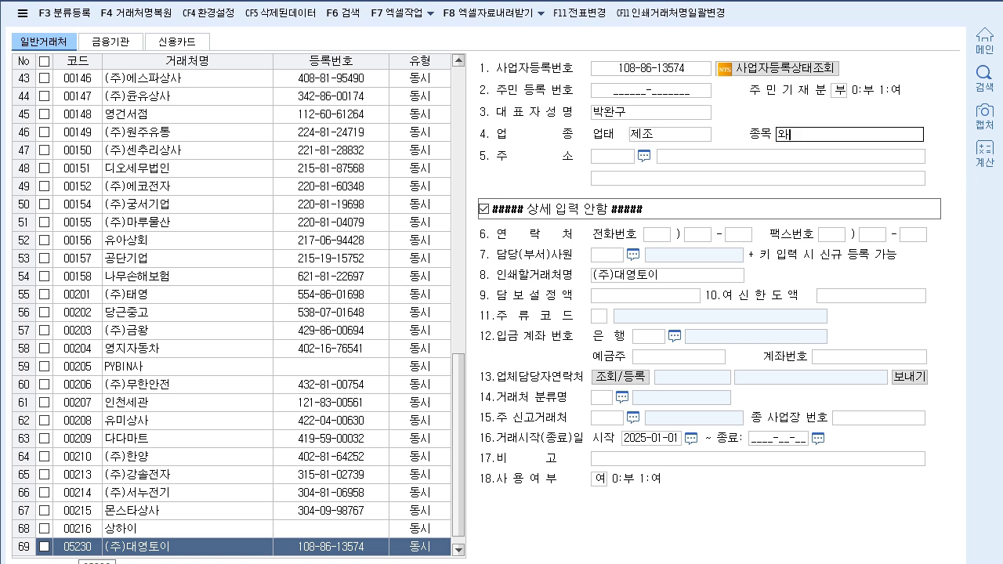
key(Return)
key(Return)
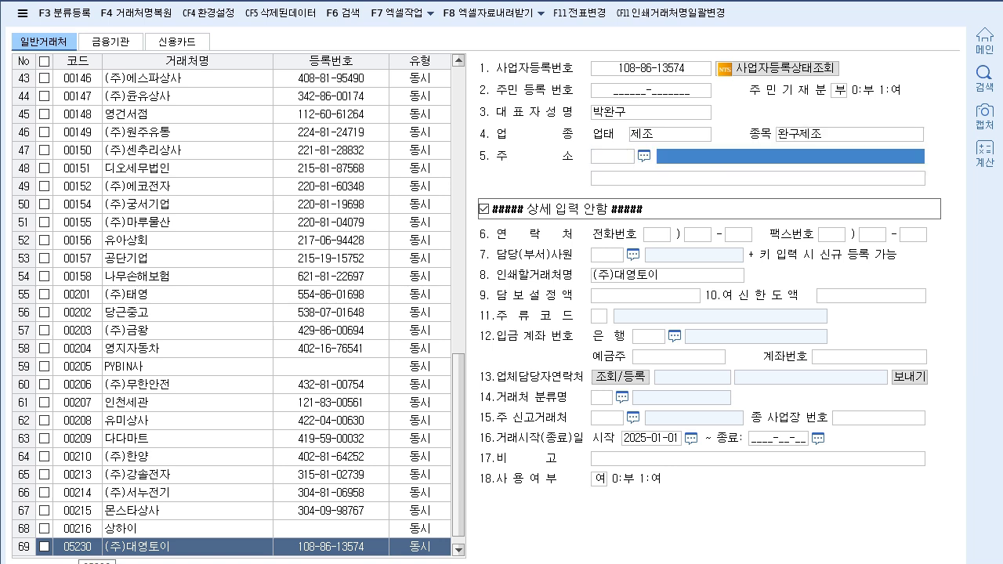
Enter the customer's business address from the exam sheet and close 거래처등록.
text(경)
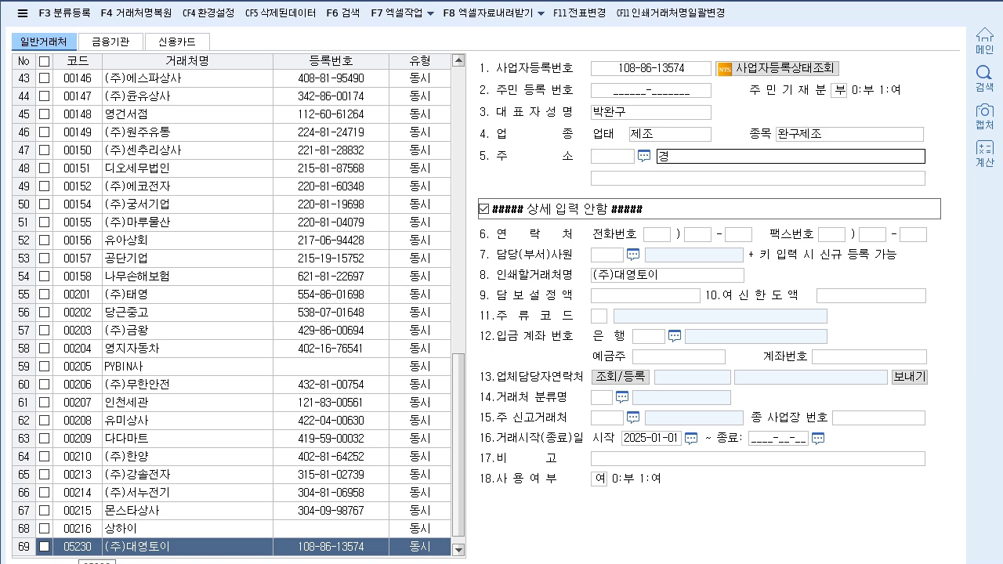
text(기도 과광주시)
text( 오포읍)
text( ㅗ)
text(ㅗㅓㅏㅇ)
key(BackSpace)
key(BackSpace)
text(왕리ㅁ로)
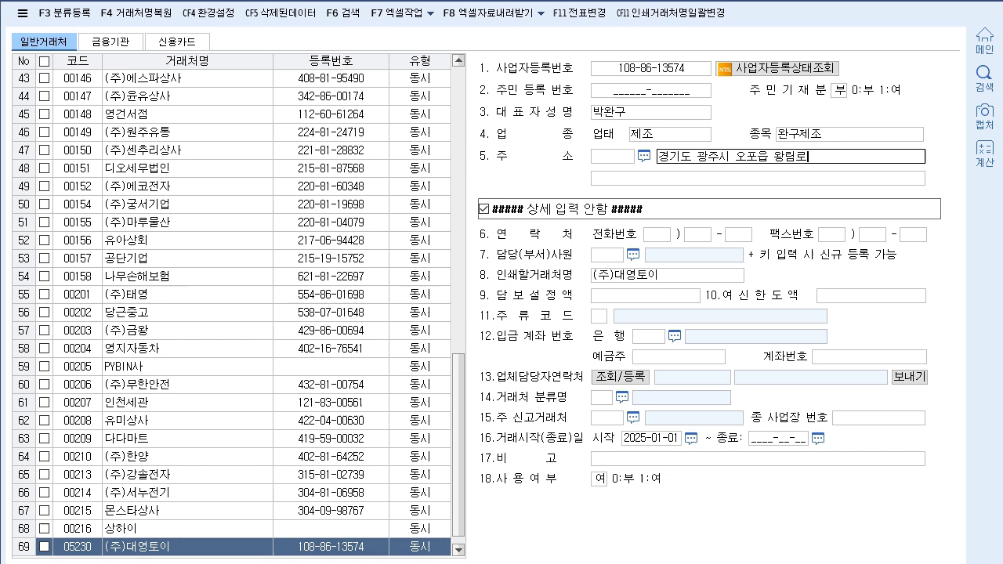
text( 139)
click(758, 178)
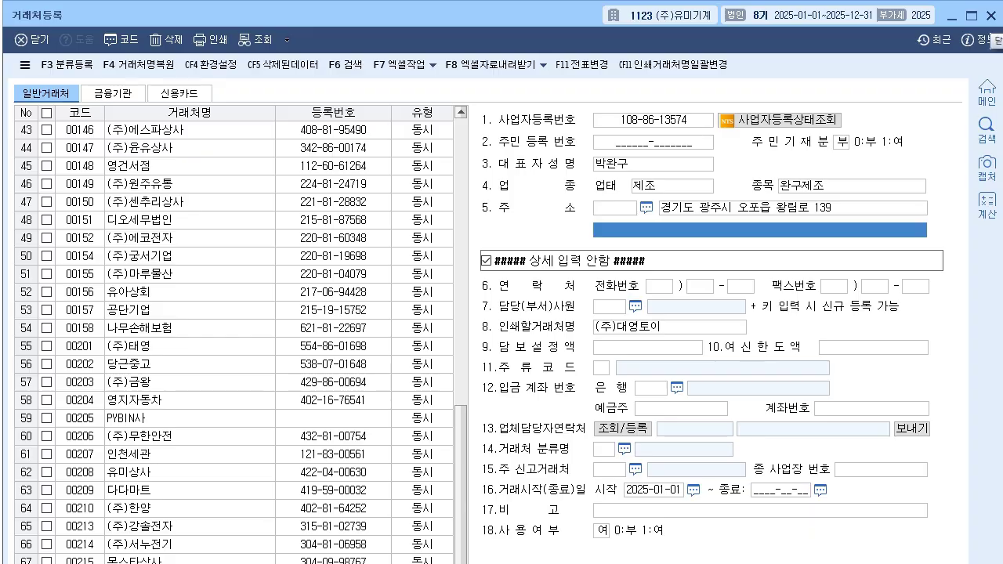
key(Escape)
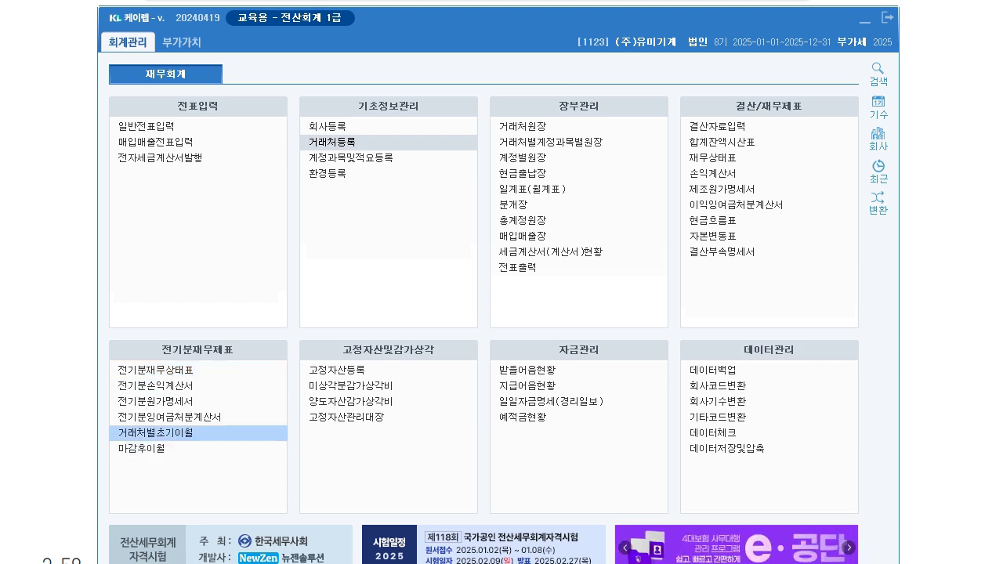
In 거래처별초기이월, set the 외상매출금 balance of 튼튼사무기 to 3,800,000.
click(198, 432)
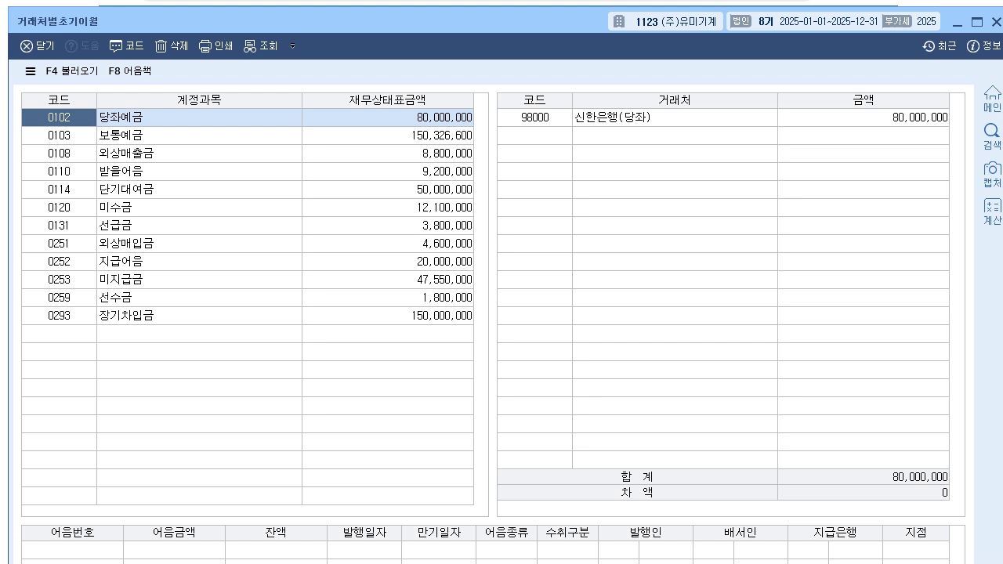
click(388, 153)
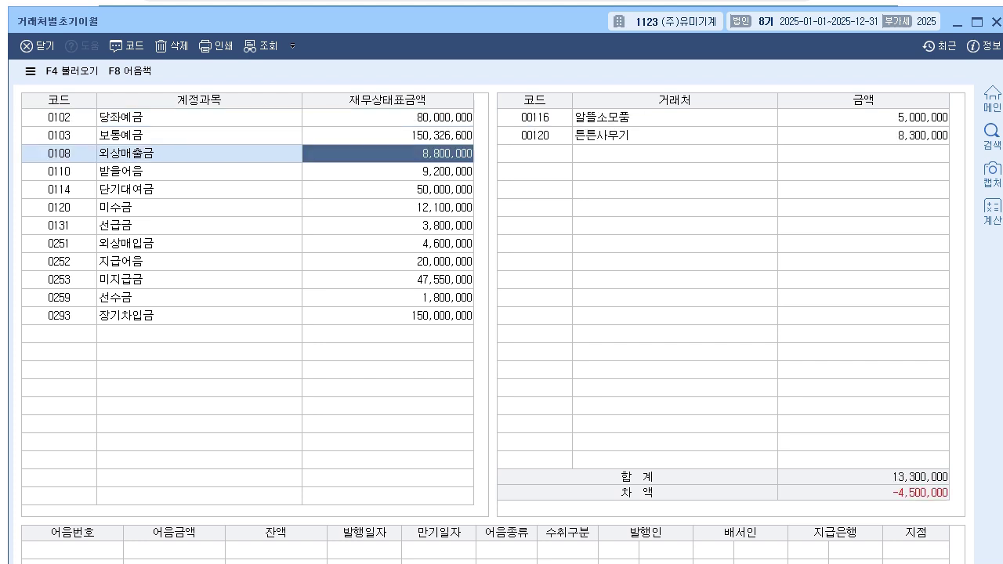
click(863, 117)
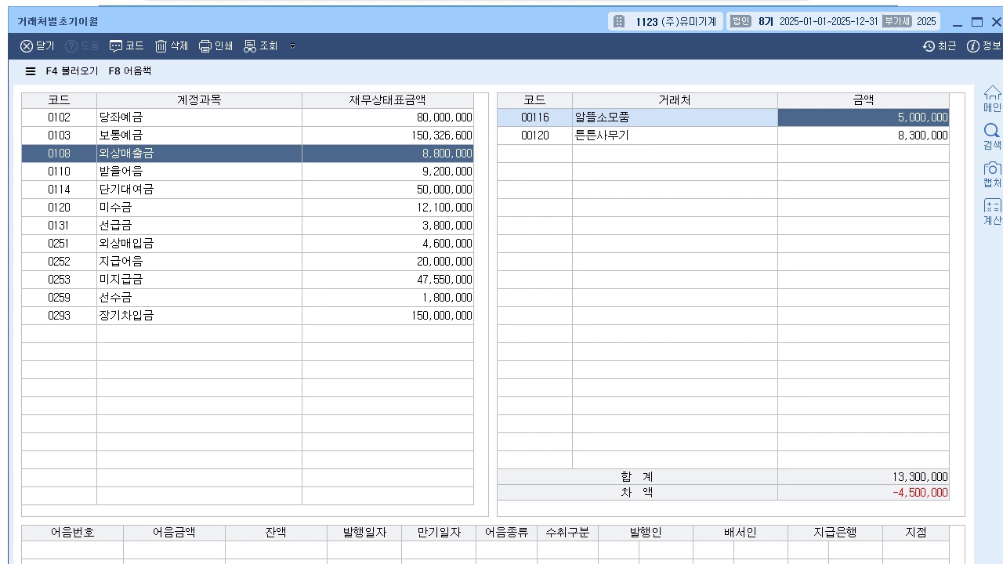
click(862, 135)
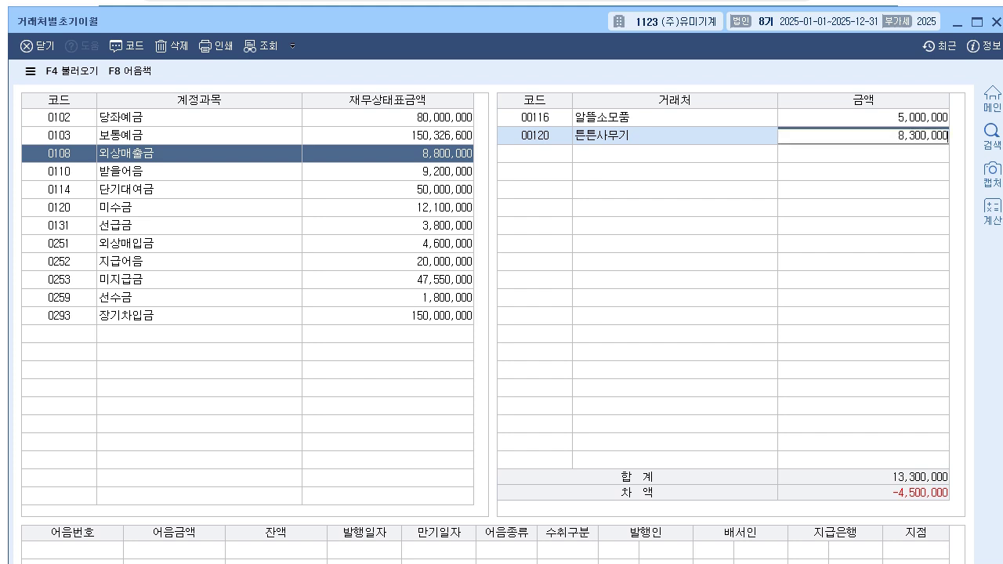
text(3800000)
key(Return)
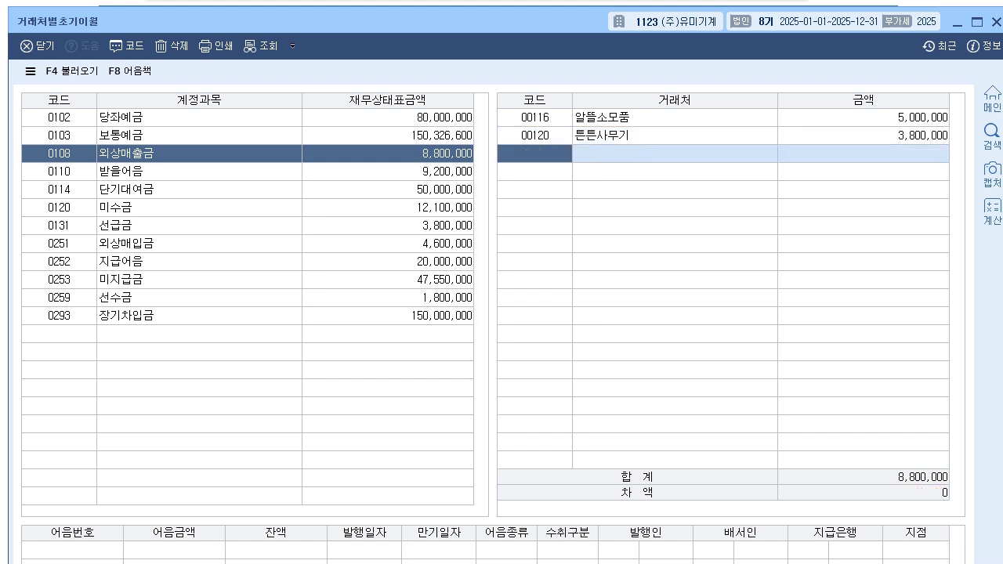
click(863, 135)
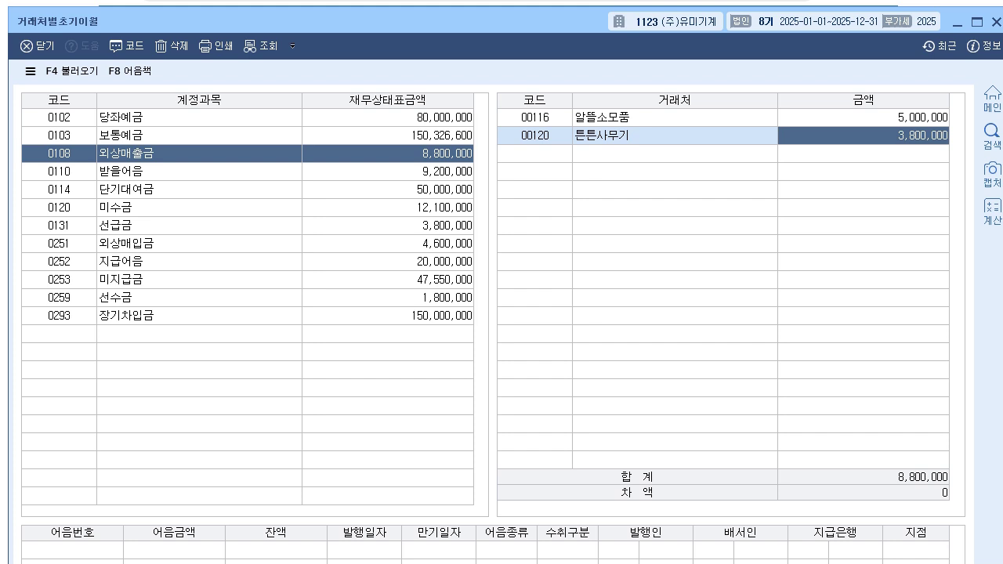
key(Return)
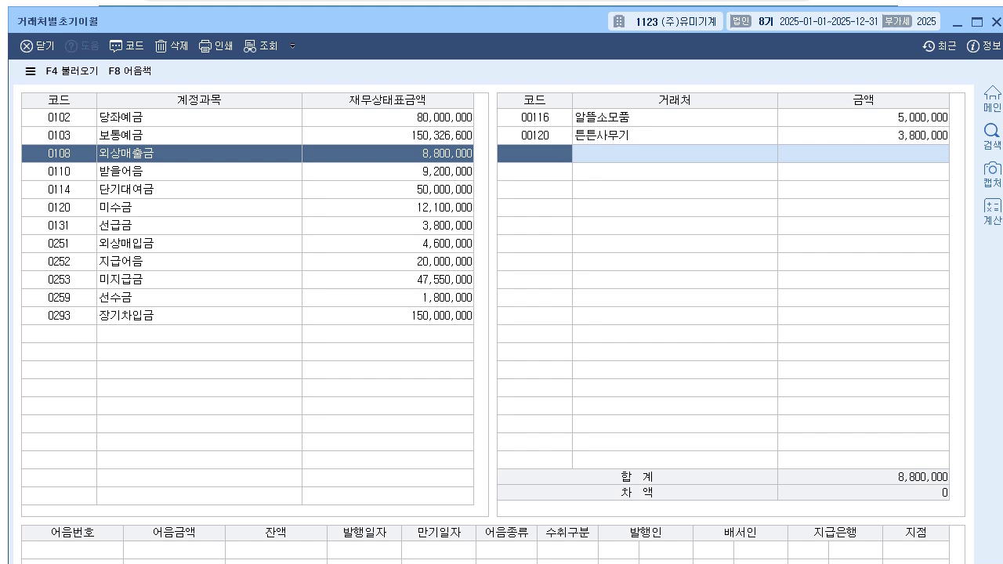
Under 받을어음, correct the opening balance of (주)강림상사 to 2,000,000.
click(59, 171)
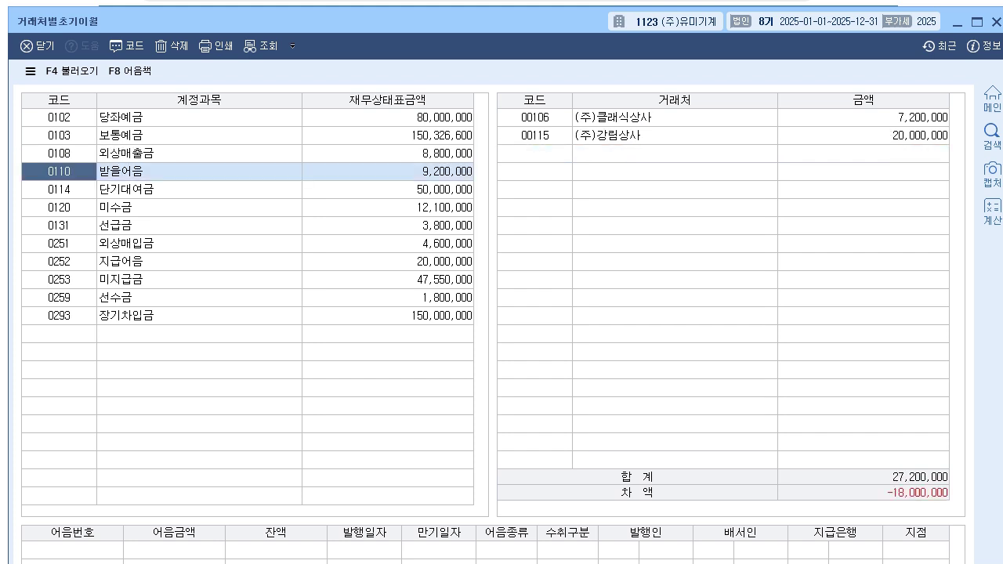
click(862, 117)
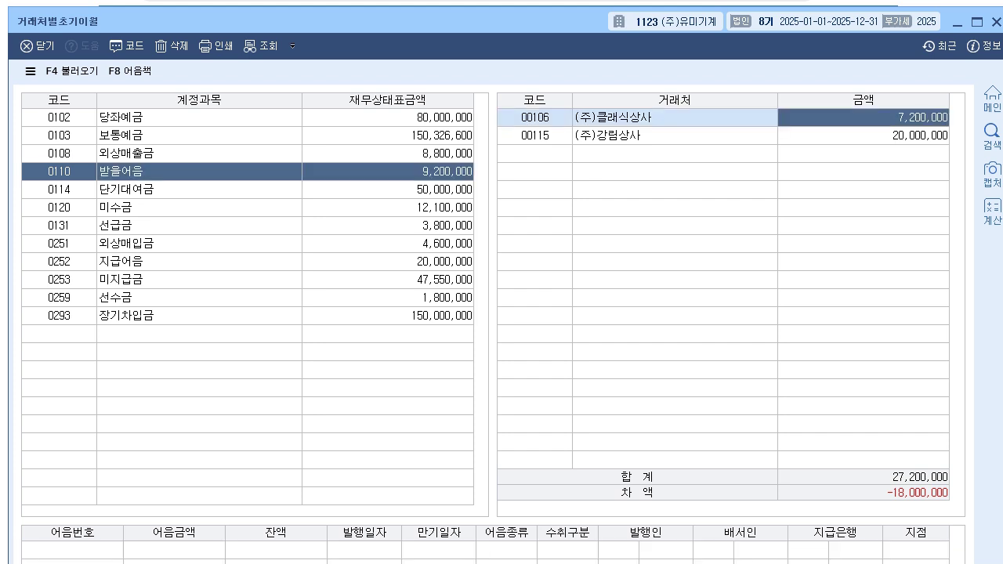
click(863, 135)
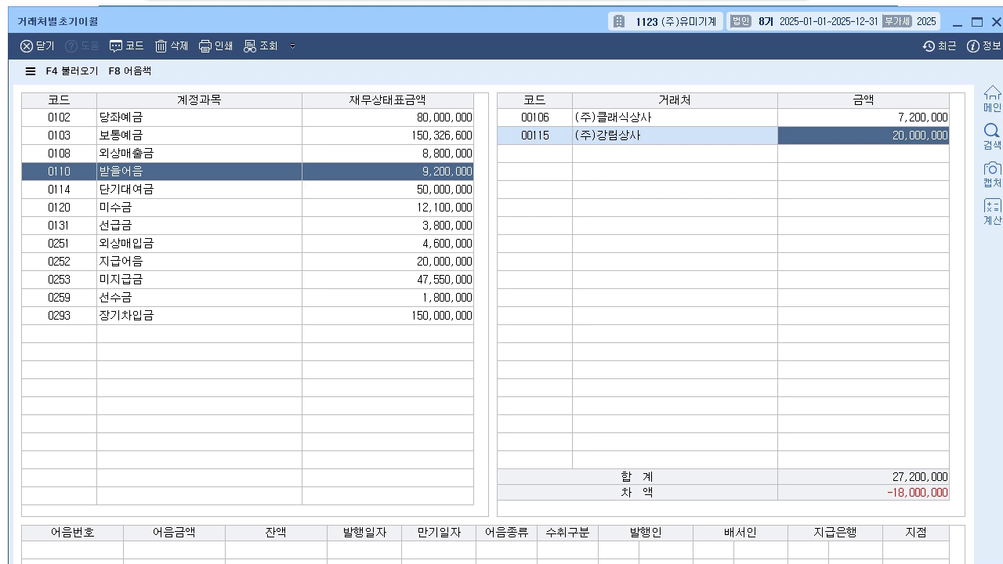
text(2000000)
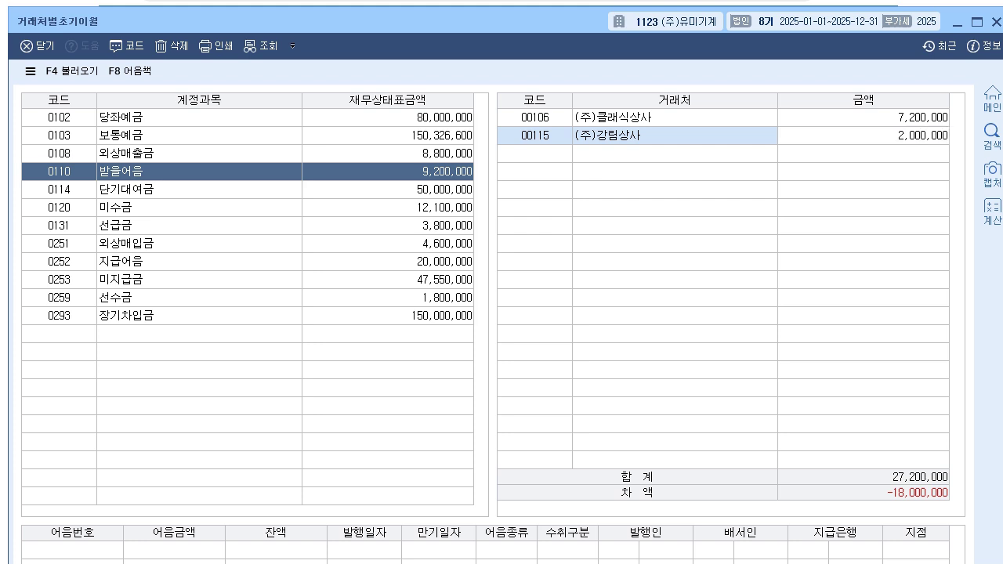
key(Return)
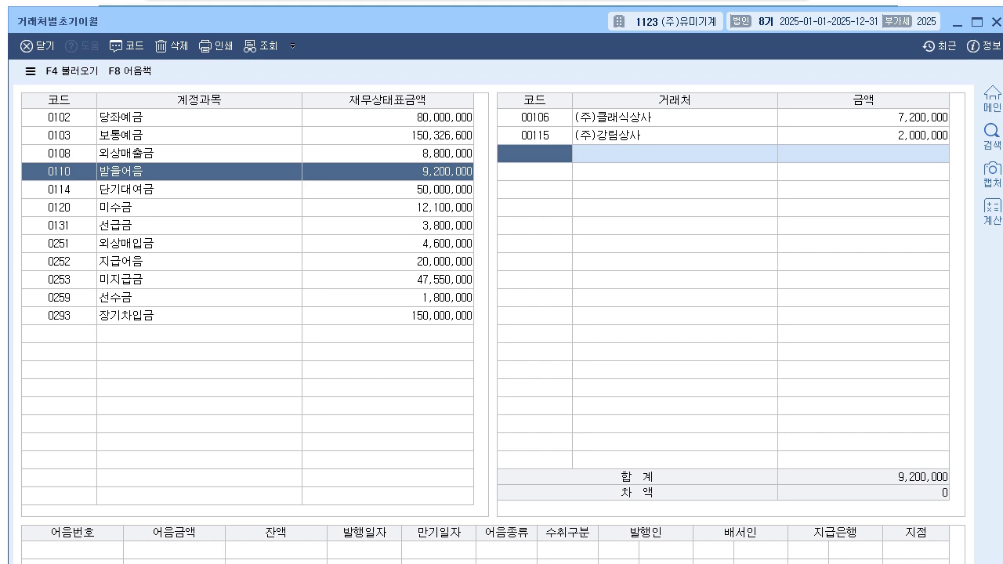
Under 외상매입금, add customer (주)해원상사 with an opening balance of 4,600,000 and close 거래처별초기이월.
click(388, 243)
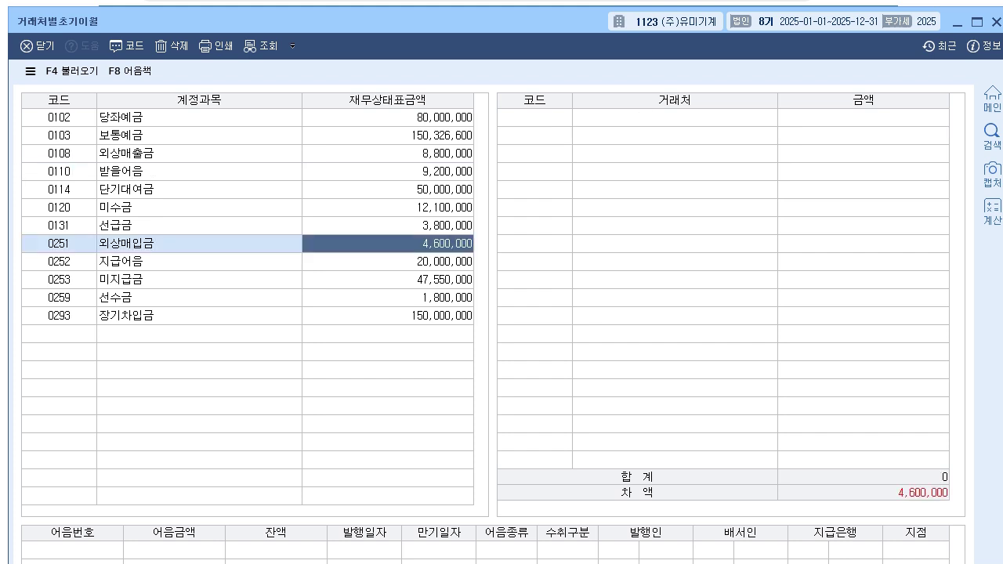
click(535, 118)
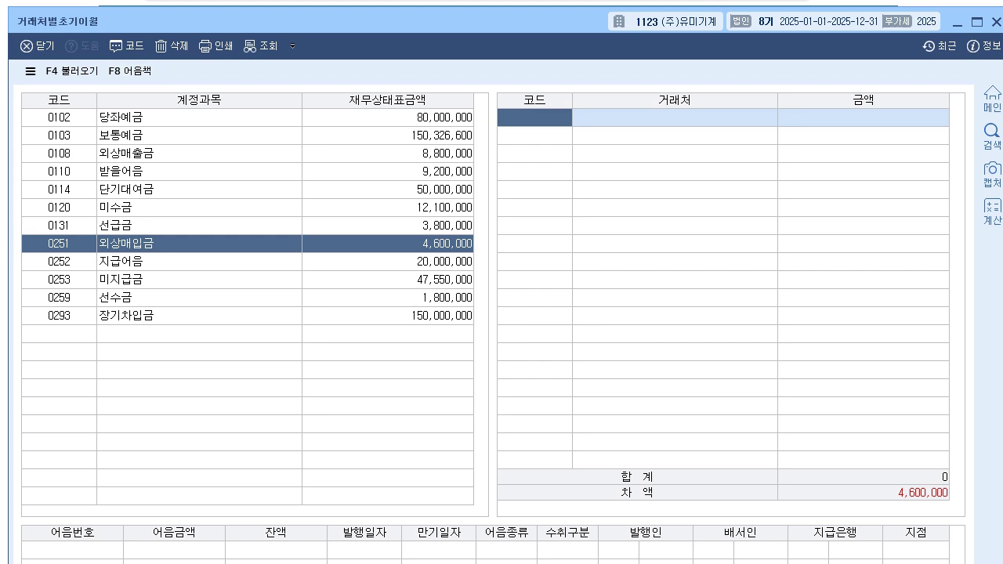
click(126, 45)
key(F2)
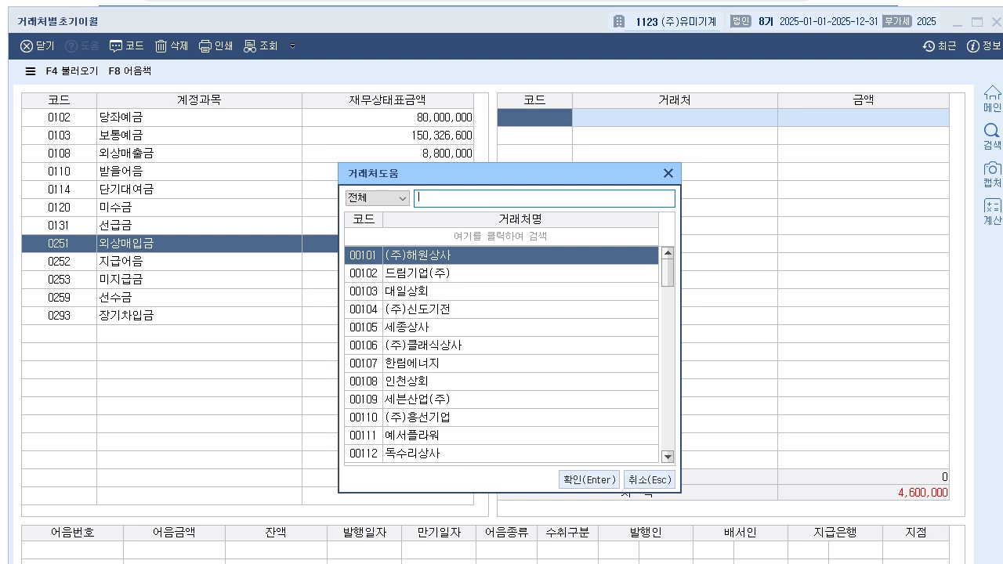
text(해원)
key(Return)
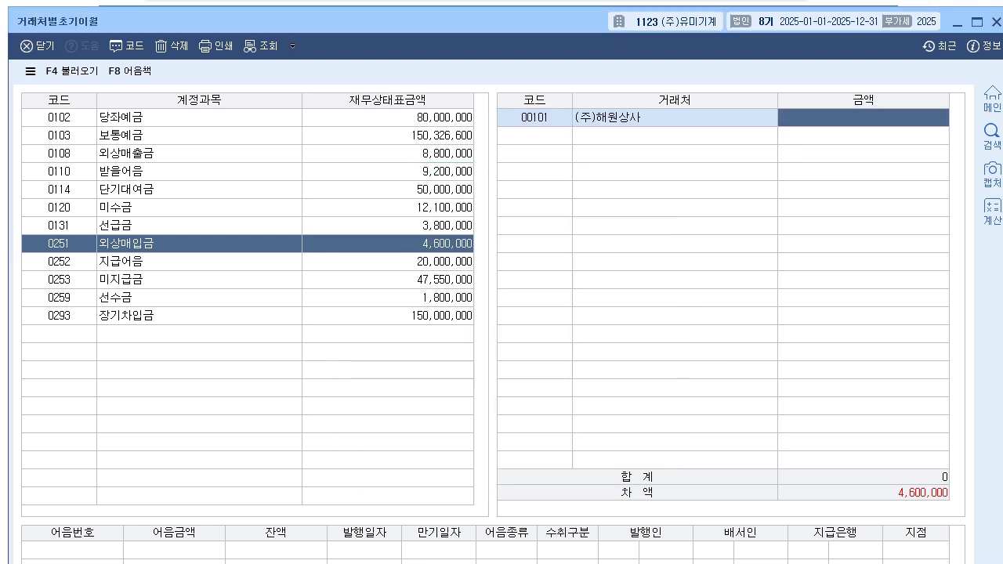
text(4600000)
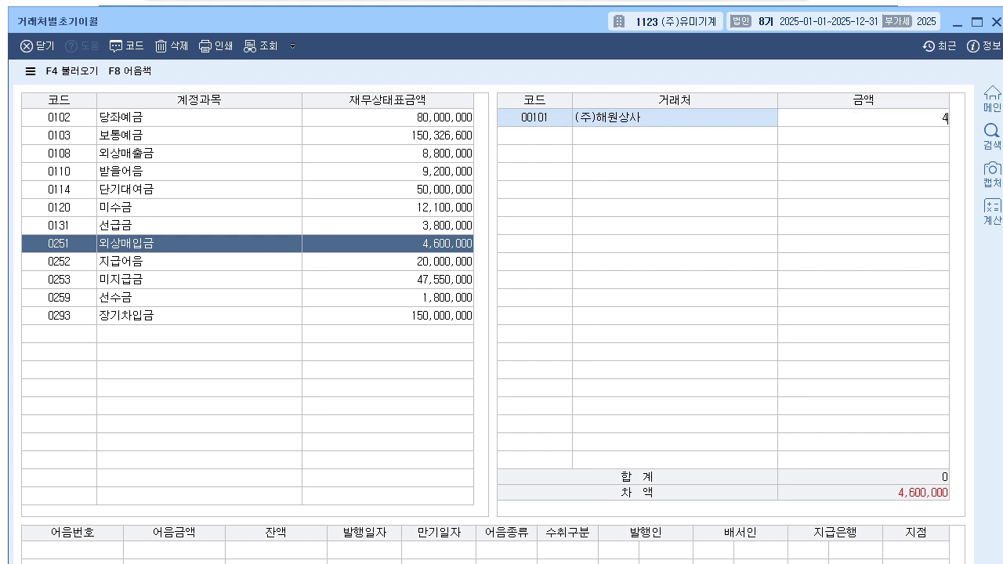
key(Return)
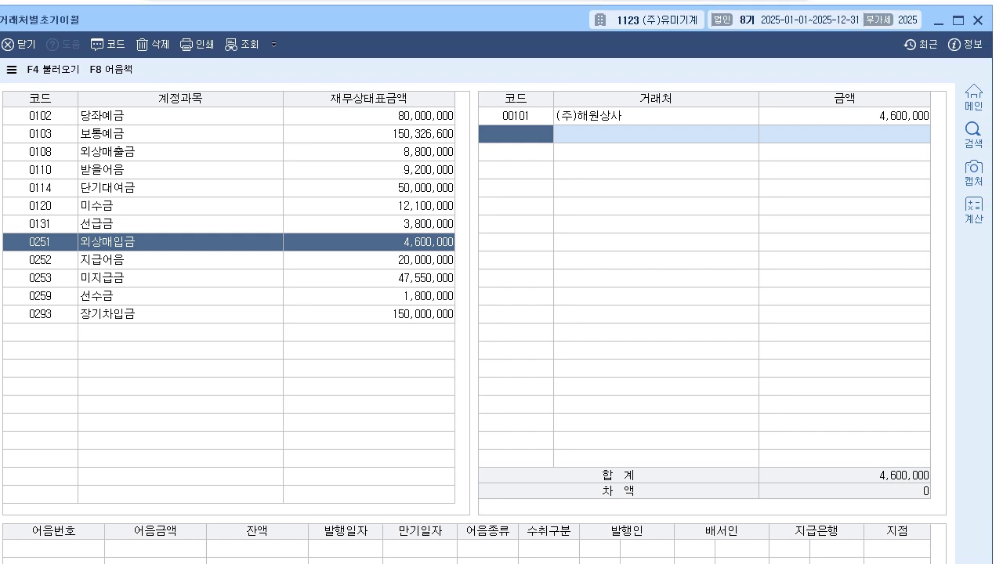
key(Escape)
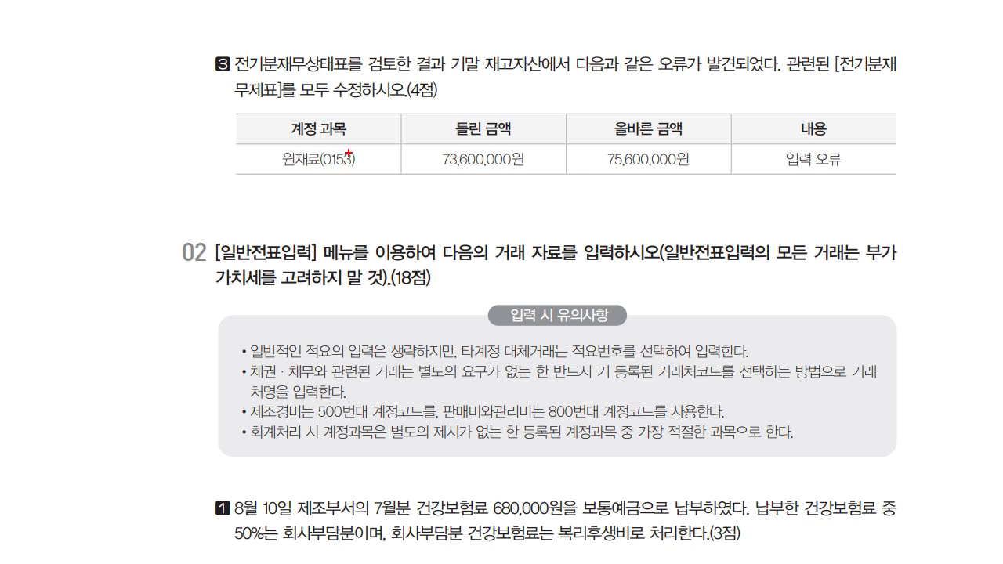
Mark the wrong and correct amounts of 원재료(0153) in item 3 of the exam sheet.
mouse_move(437, 177)
mouse_down()
mouse_move(528, 153)
mouse_move(473, 133)
mouse_move(469, 156)
mouse_up()
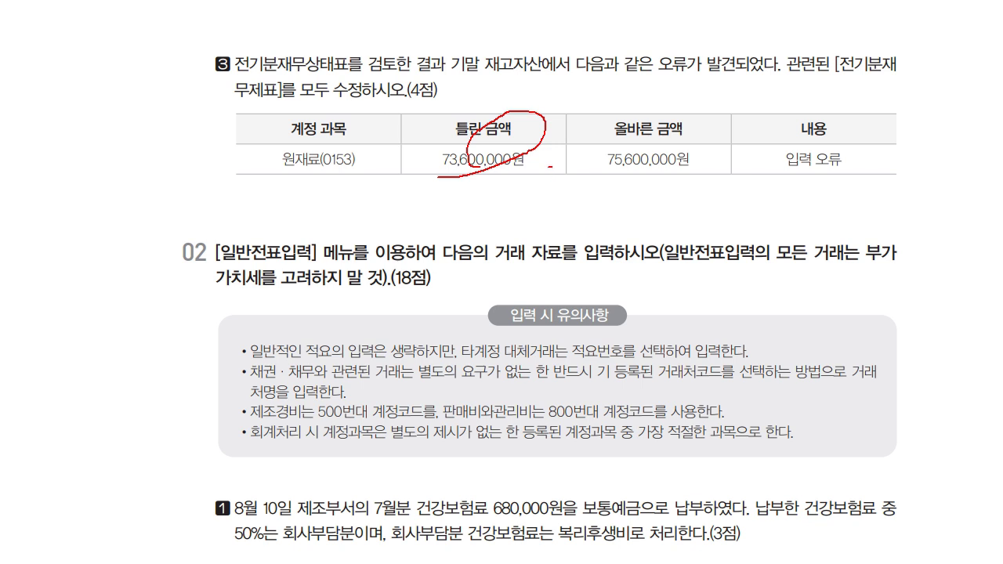
drag(551, 167, 580, 166)
drag(569, 158, 573, 174)
mouse_move(672, 185)
mouse_down()
mouse_move(663, 186)
mouse_move(674, 154)
mouse_move(668, 183)
mouse_up()
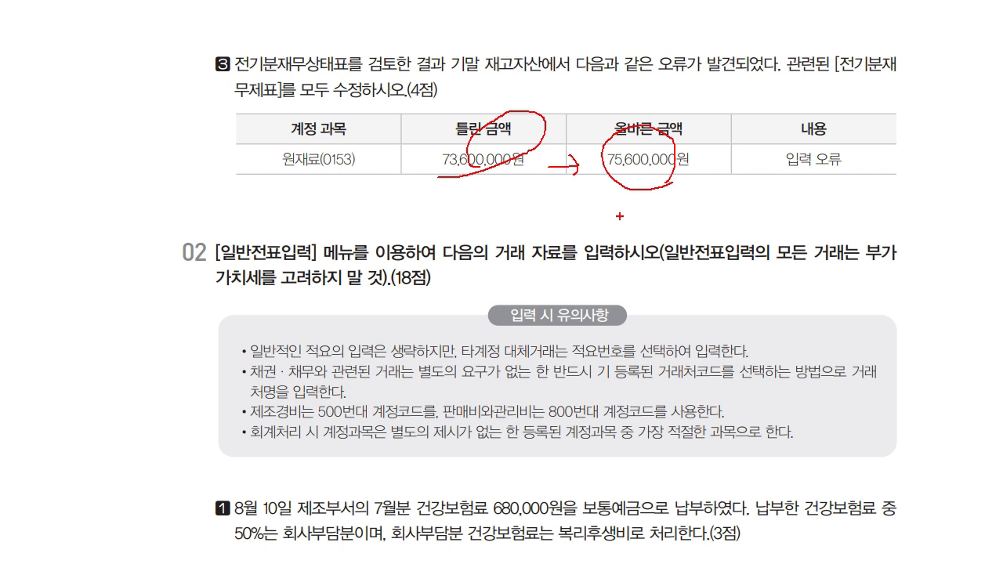
key(Escape)
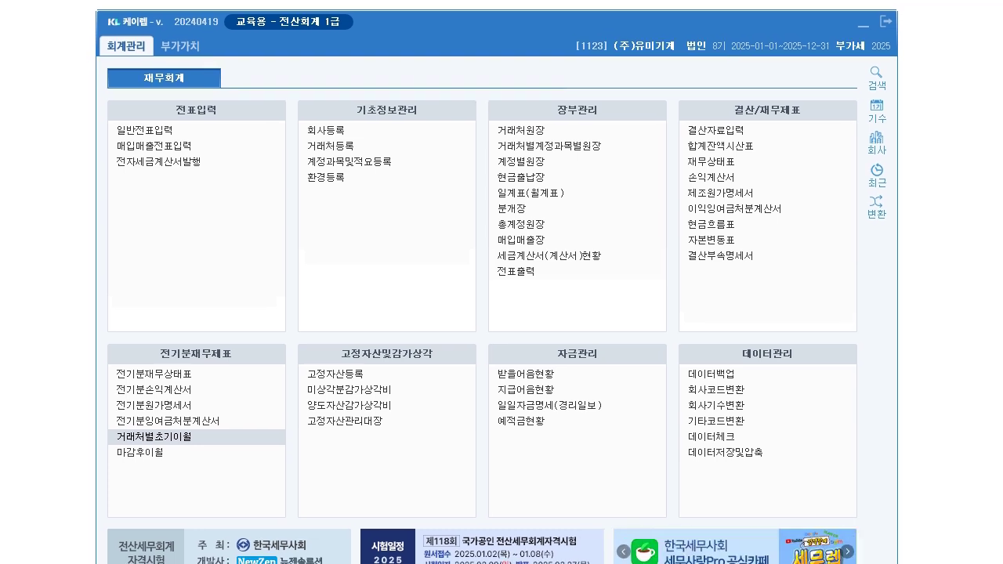
In 전기분재무상태표, set the amount of 원재료 (0153) to 75,600,000 and close the statement.
key(Return)
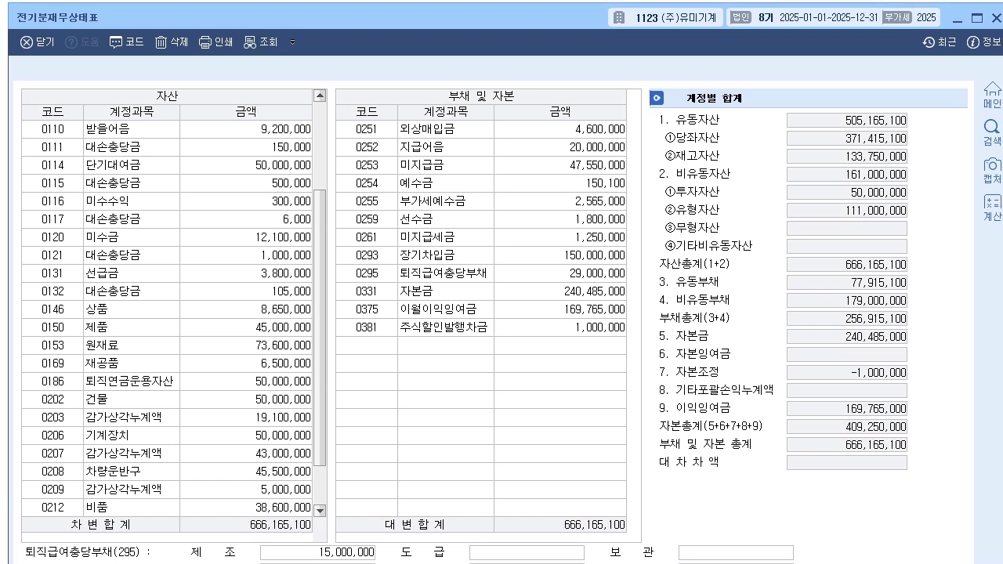
click(246, 345)
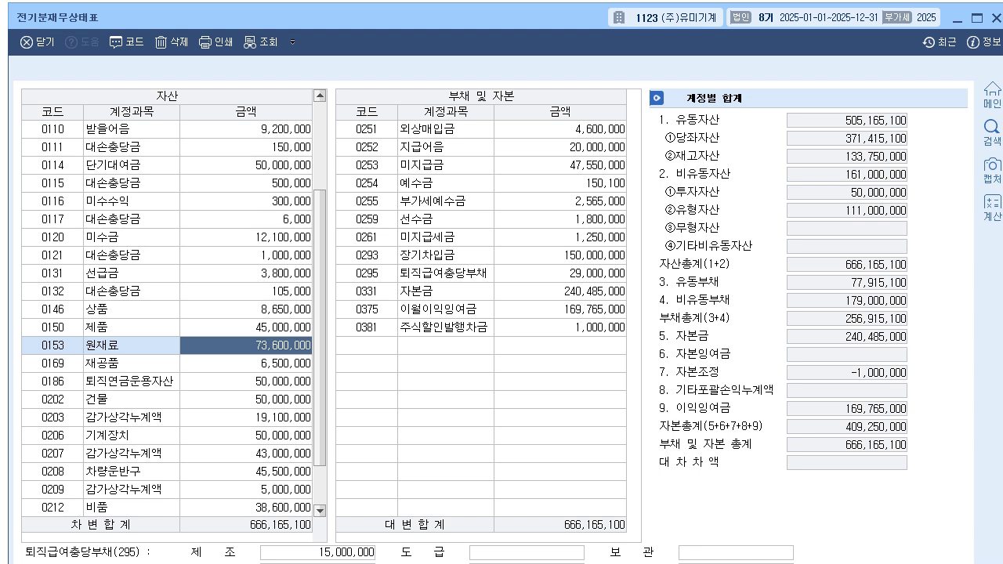
text(75,600)
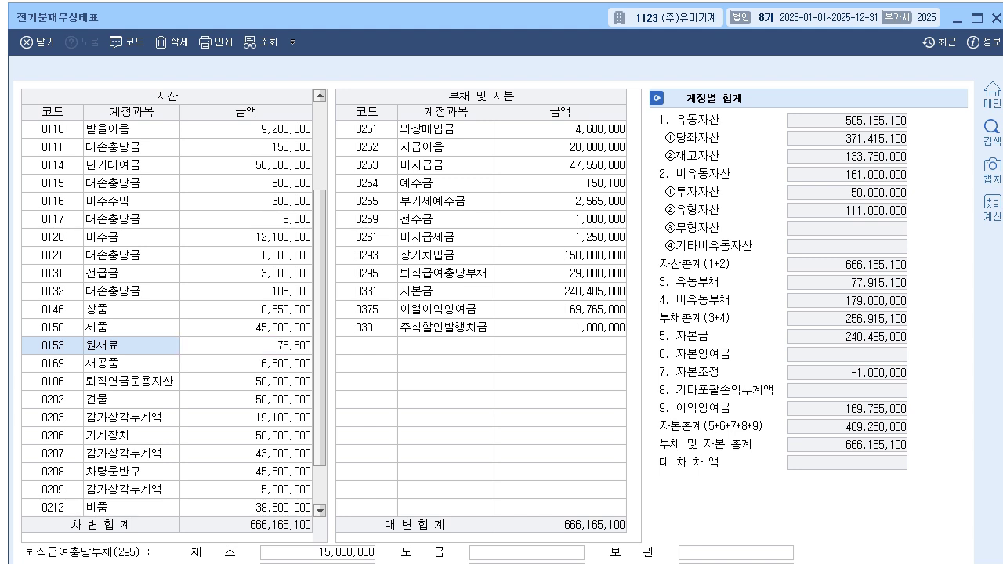
text(,000)
key(Return)
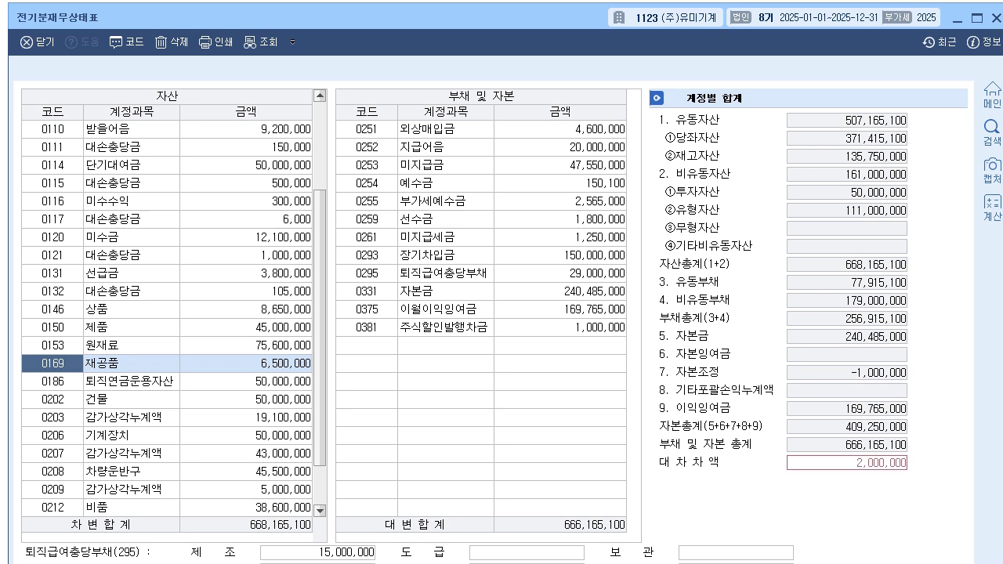
key(Escape)
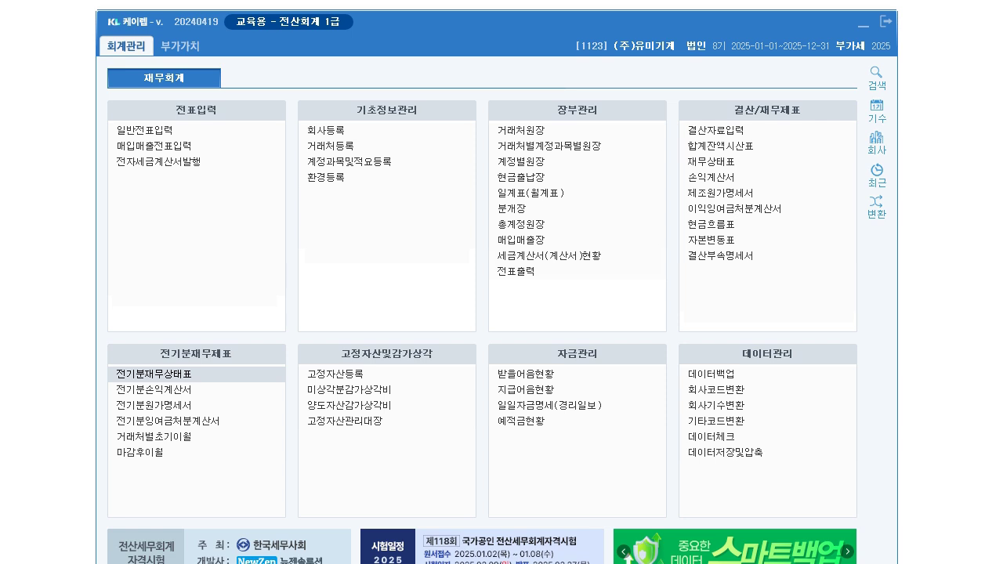
Open 전기분원가명세서, accept the inventory update and confirm the 원재료비 breakdown with the corrected ending raw material stock.
key(Up)
key(Up)
key(Up)
key(Up)
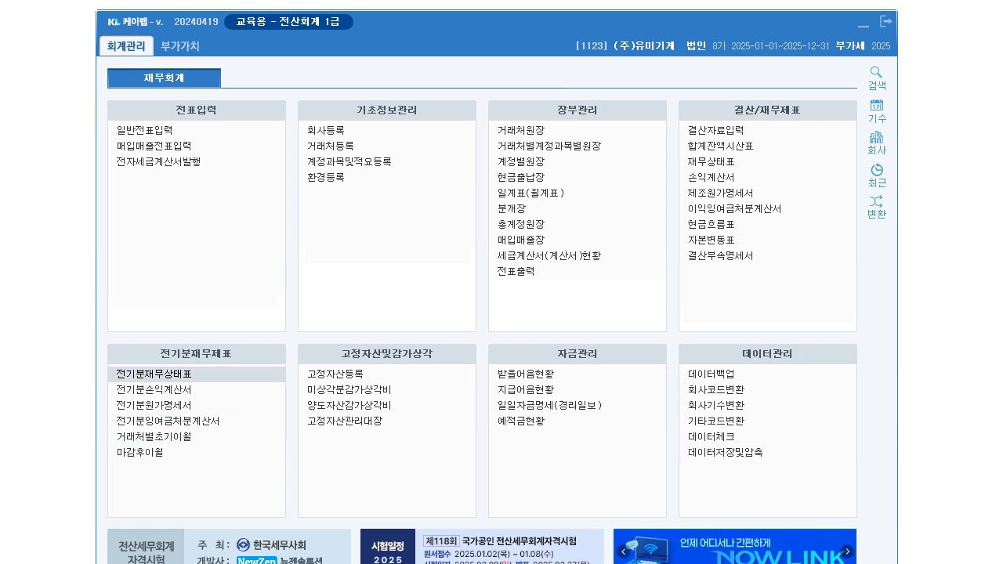
key(Return)
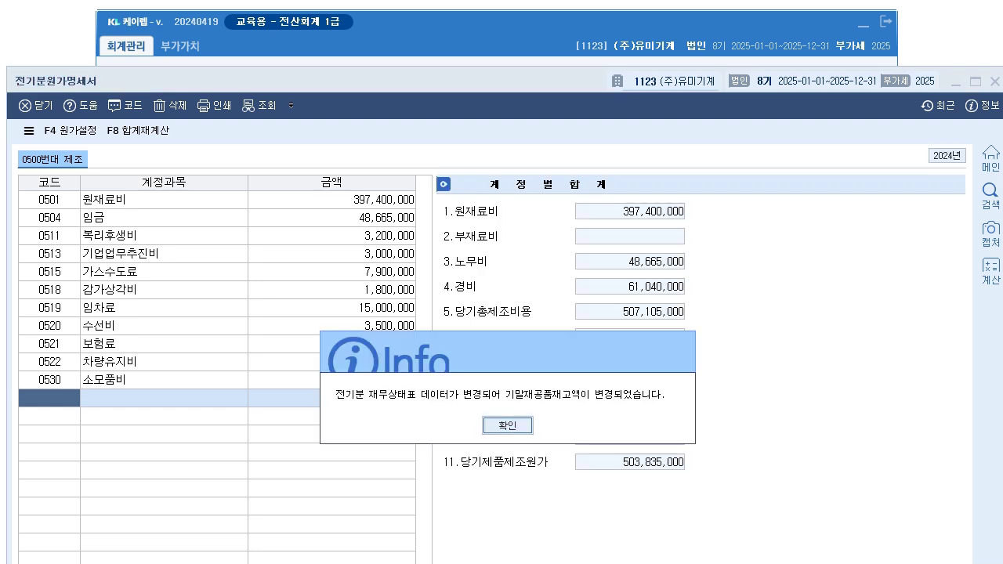
key(Return)
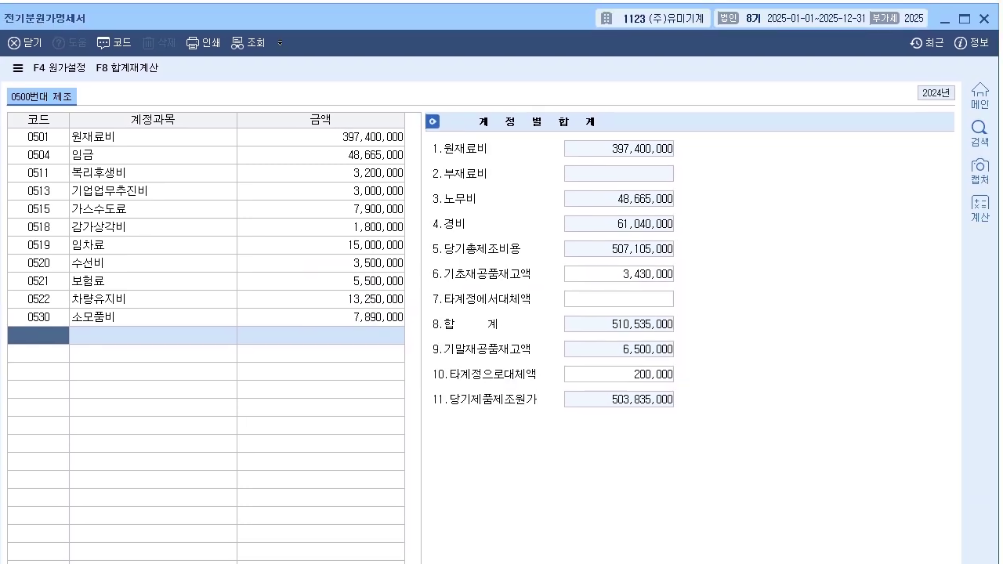
click(332, 145)
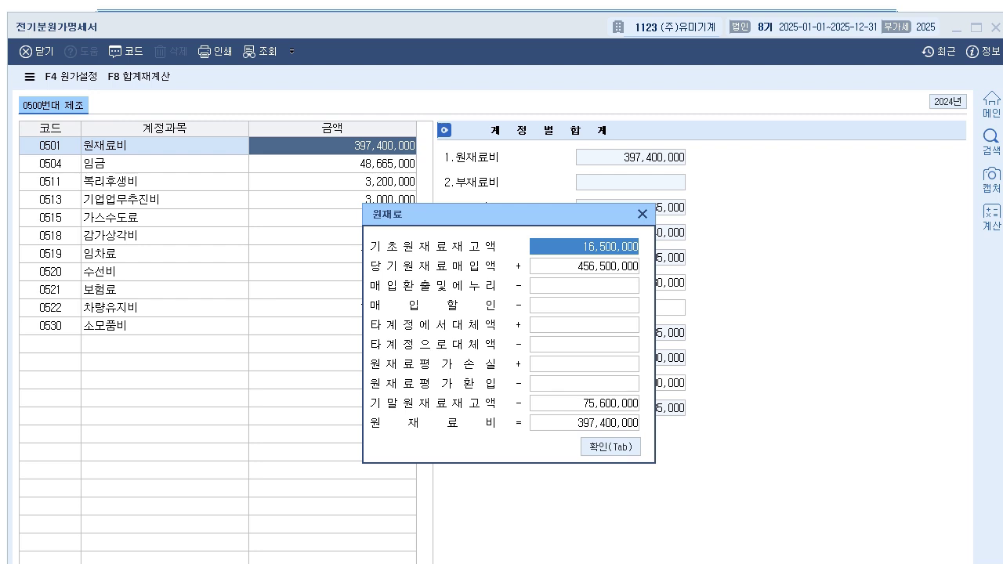
key(Tab)
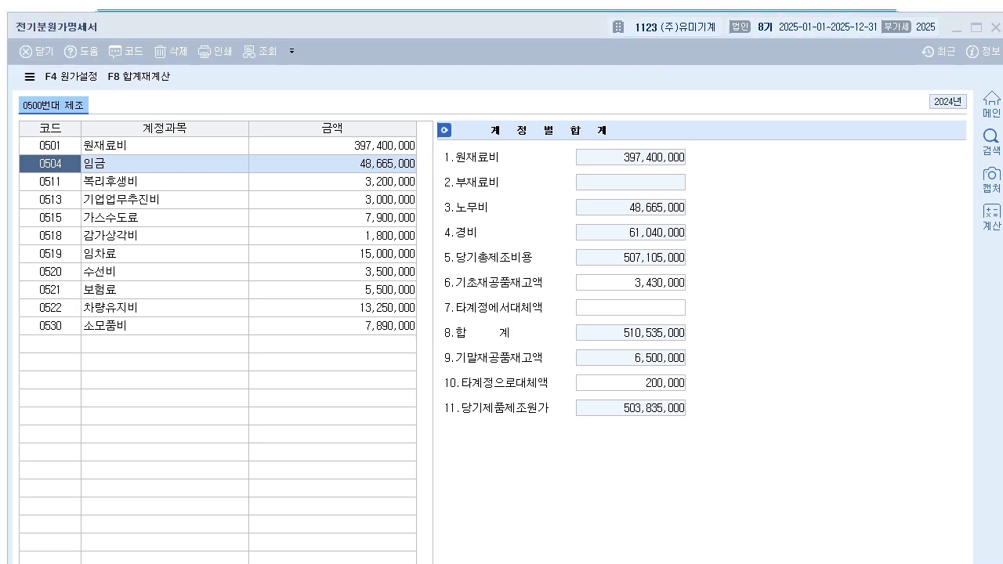
In 전기분손익계산서, set 당기제품제조원가 in the 제품매출원가 breakdown to 503,835,000 and confirm it.
key(alt+Tab)
key(Up)
key(Return)
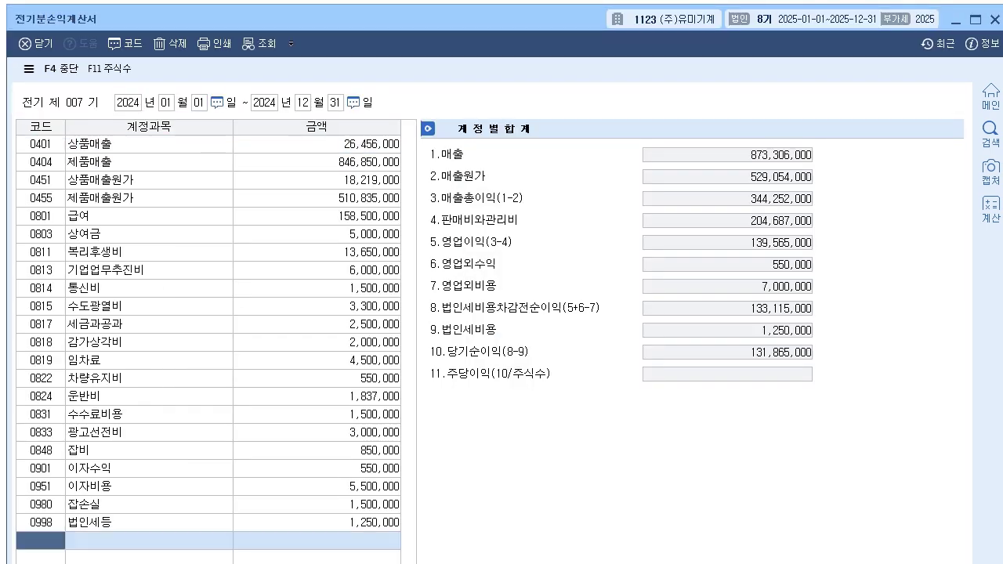
click(317, 197)
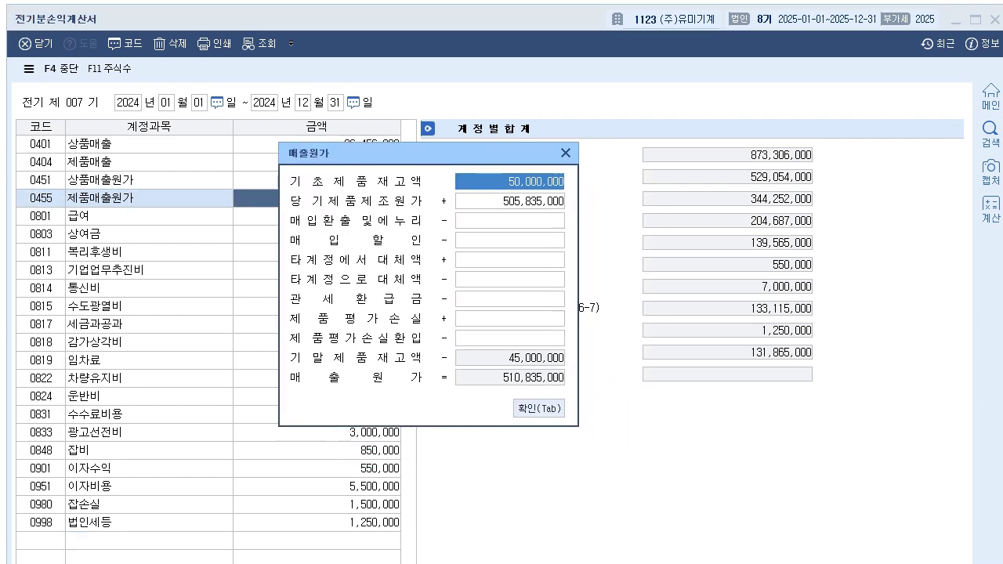
key(Return)
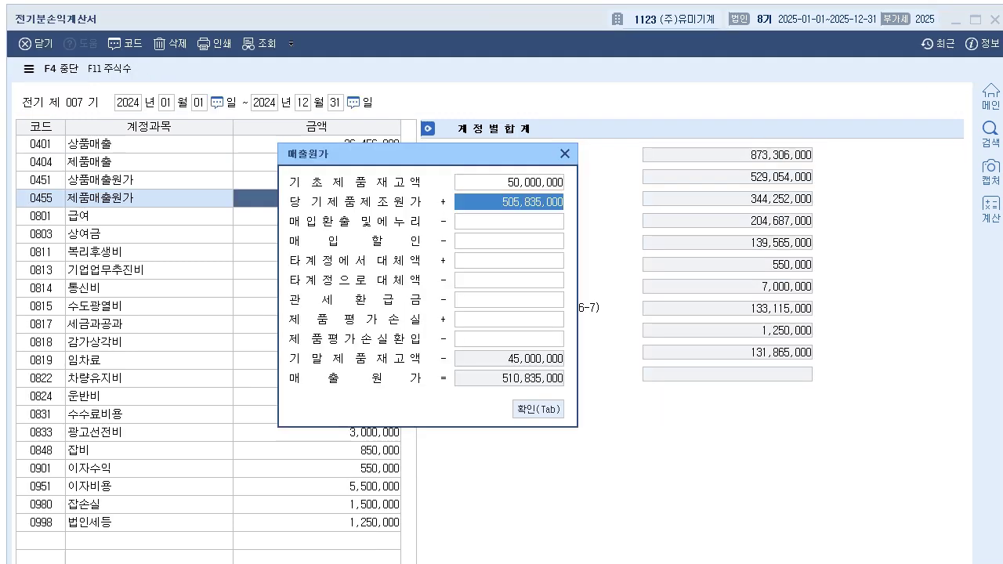
text(503835000)
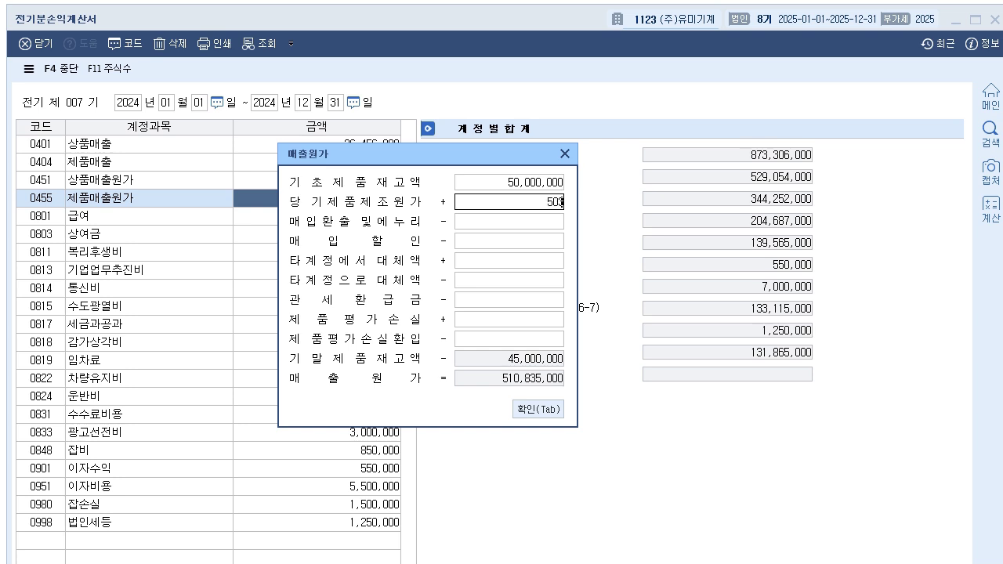
key(Return)
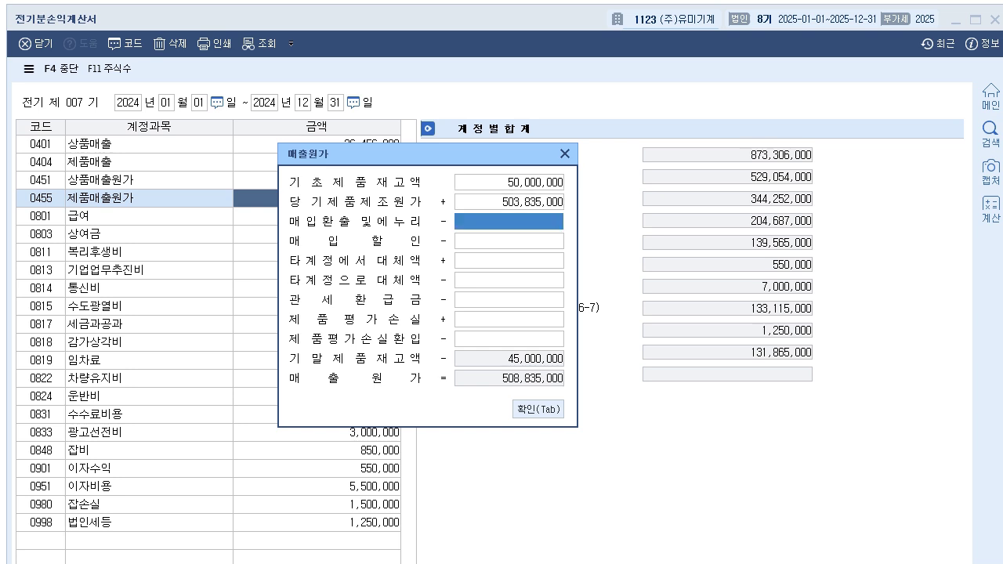
click(509, 202)
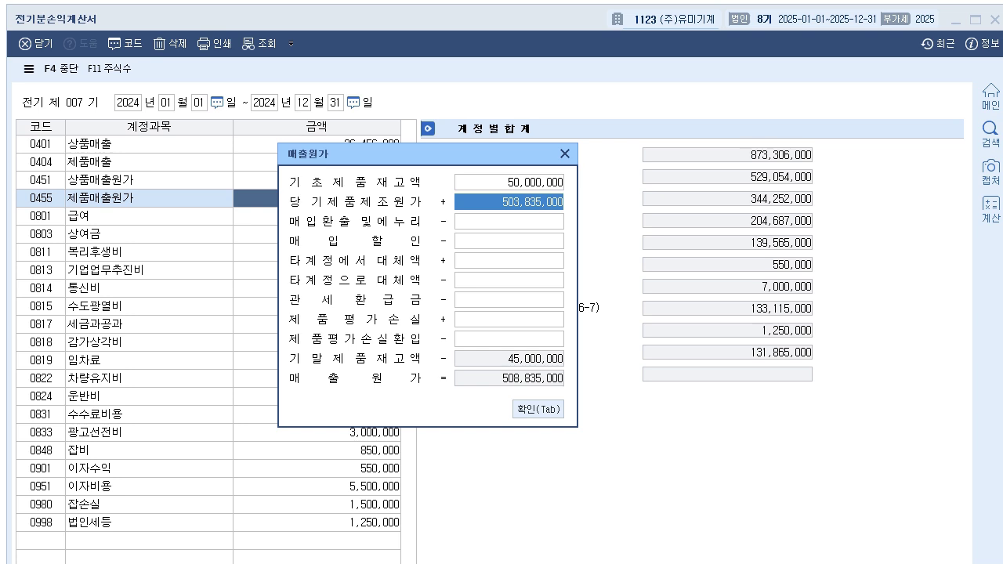
key(Tab)
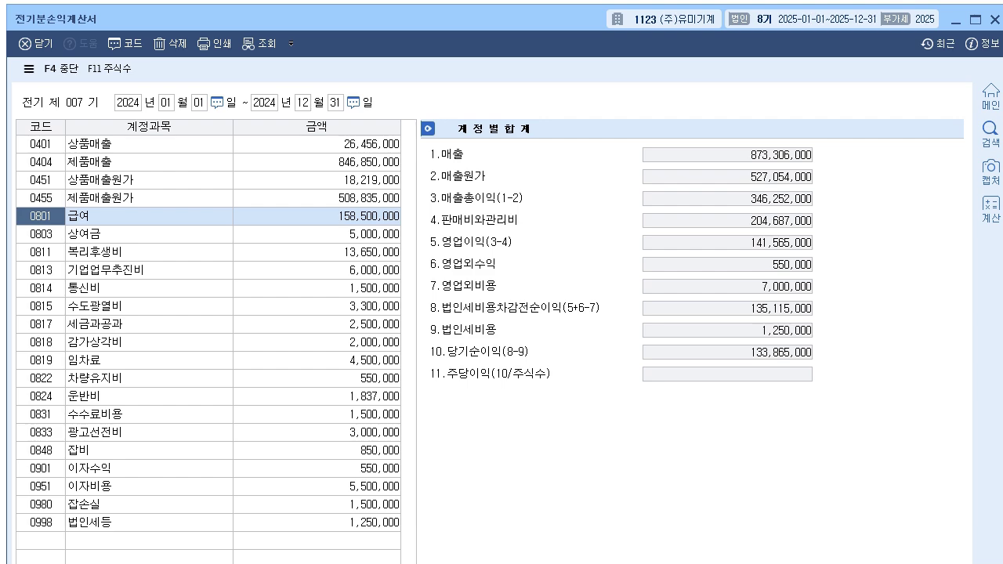
Open 전기분잉여금처분계산서, reload the statement's figures to update 당기순이익, and check the 미처분이익잉여금 amounts.
key(alt+Tab)
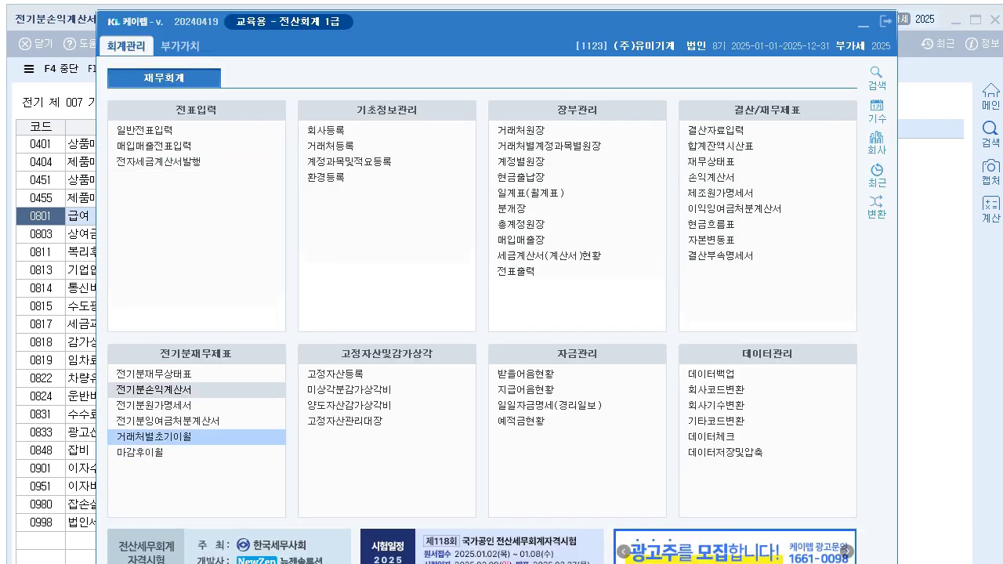
click(166, 421)
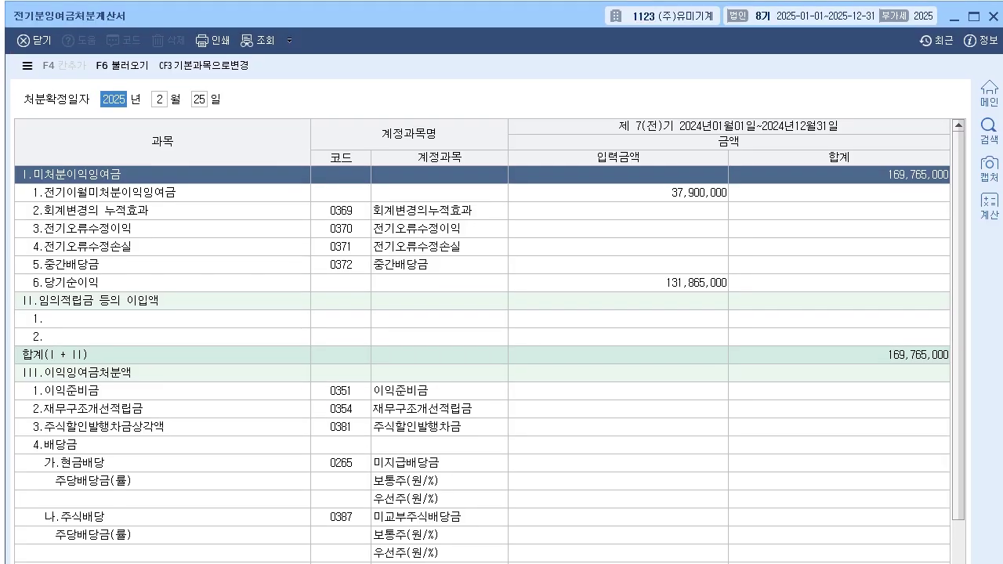
click(619, 282)
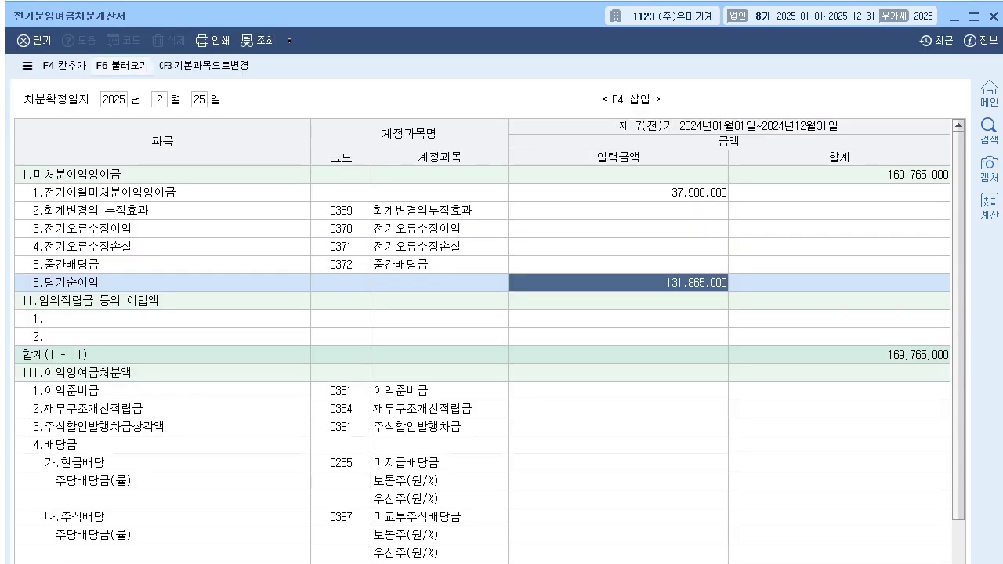
key(F6)
key(Left)
key(Return)
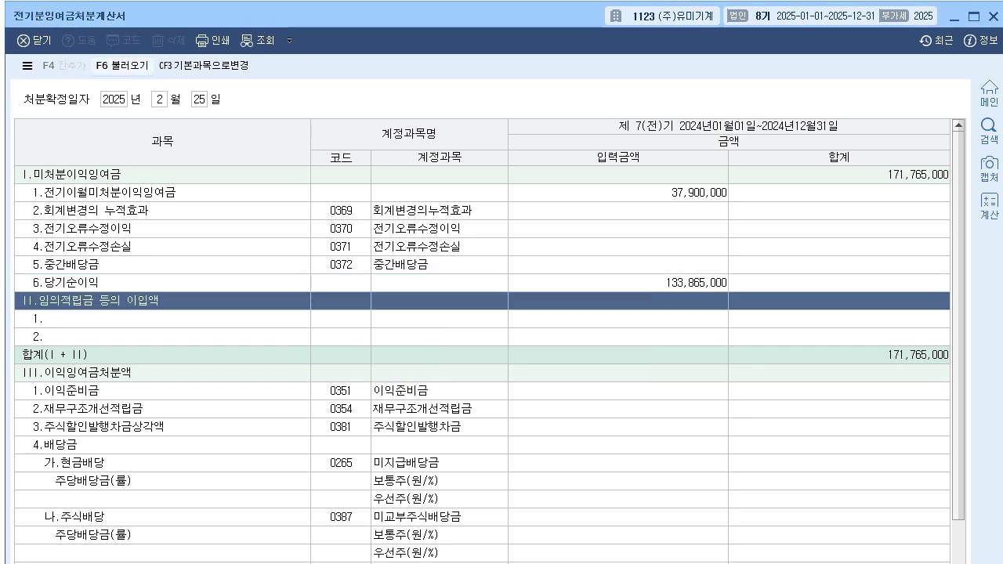
key(Up)
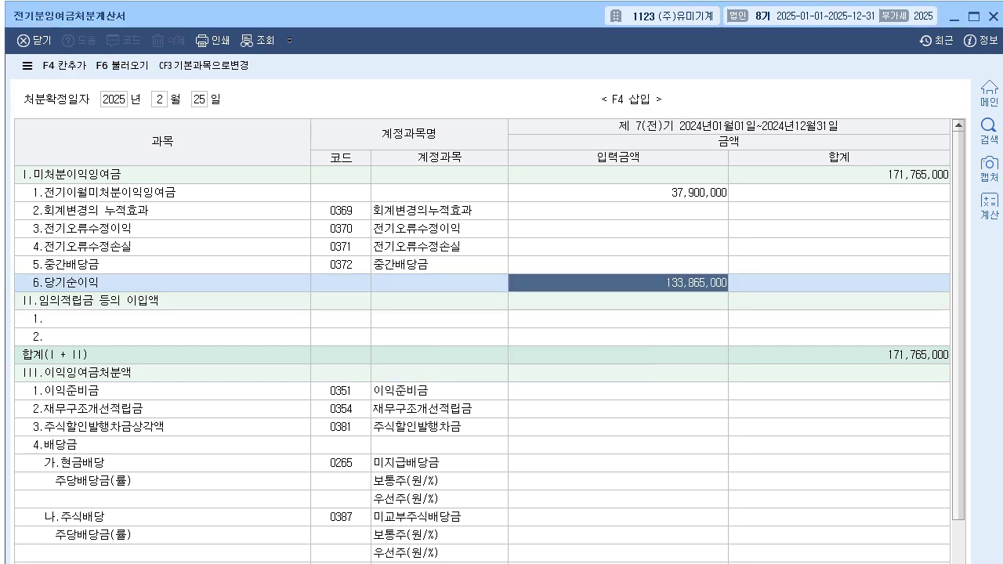
click(620, 192)
click(620, 282)
click(619, 175)
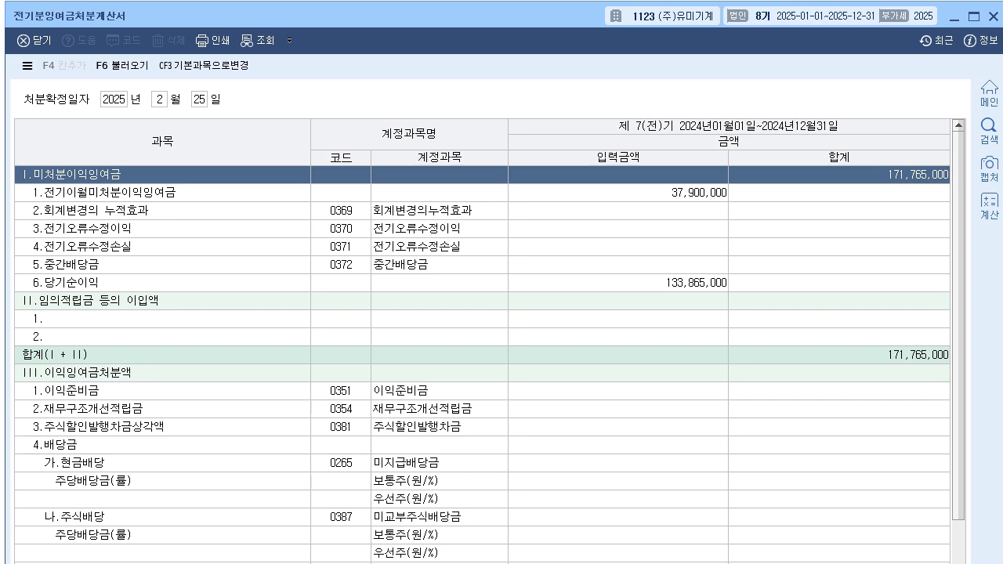
Reopen 전기분재무상태표, set 이월이익잉여금 (0375) to 171,765,000, and close the statement.
key(Escape)
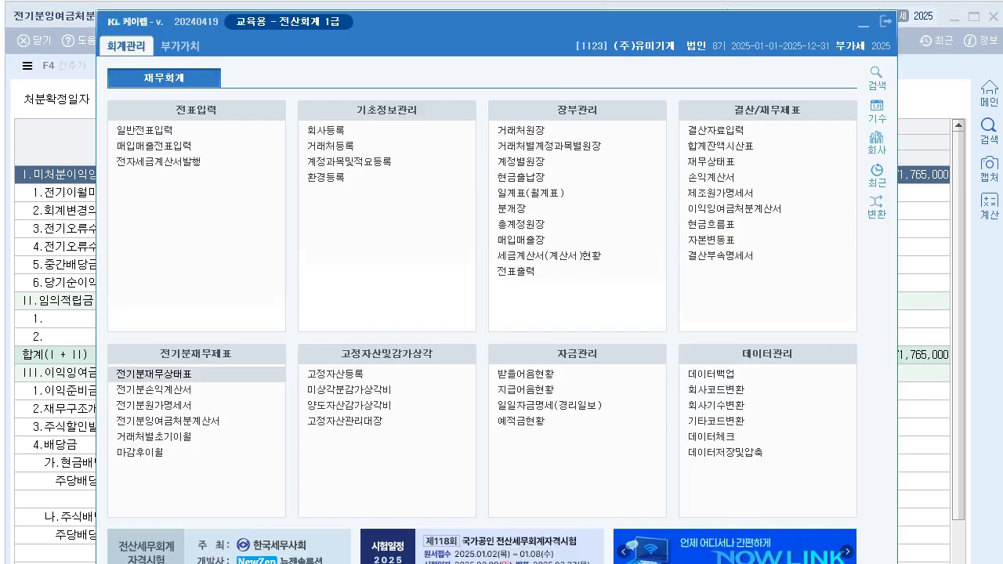
key(Return)
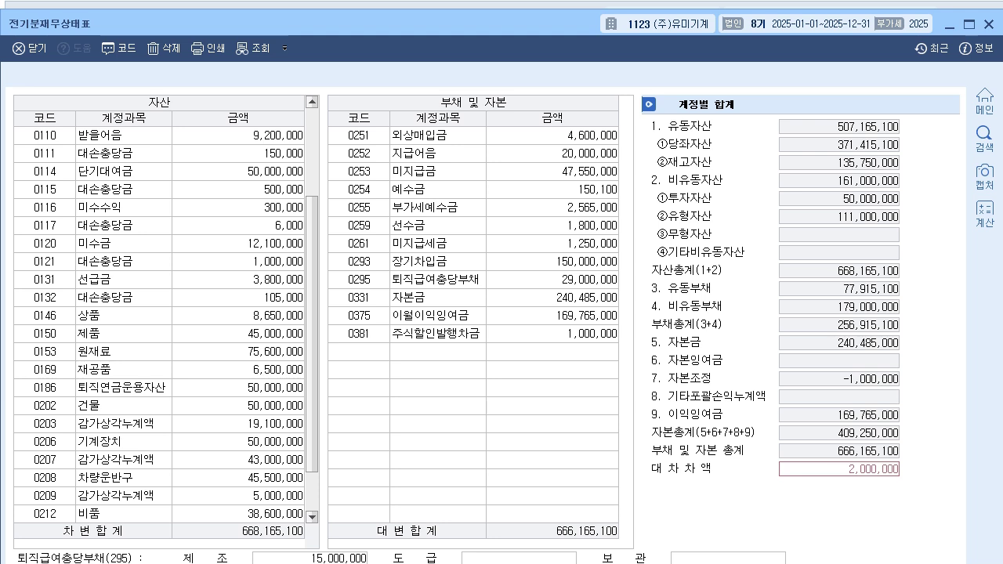
click(553, 315)
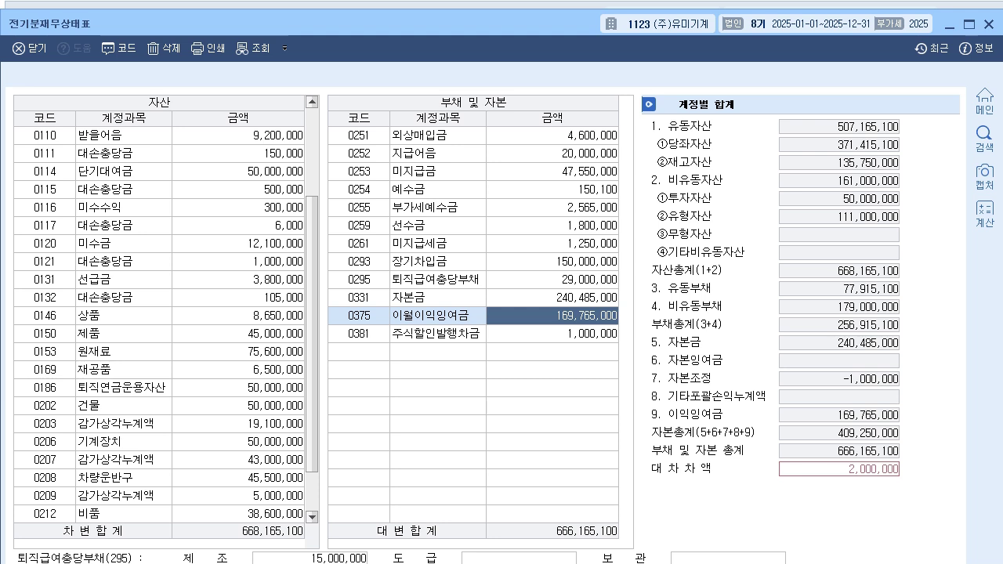
text(171,765,)
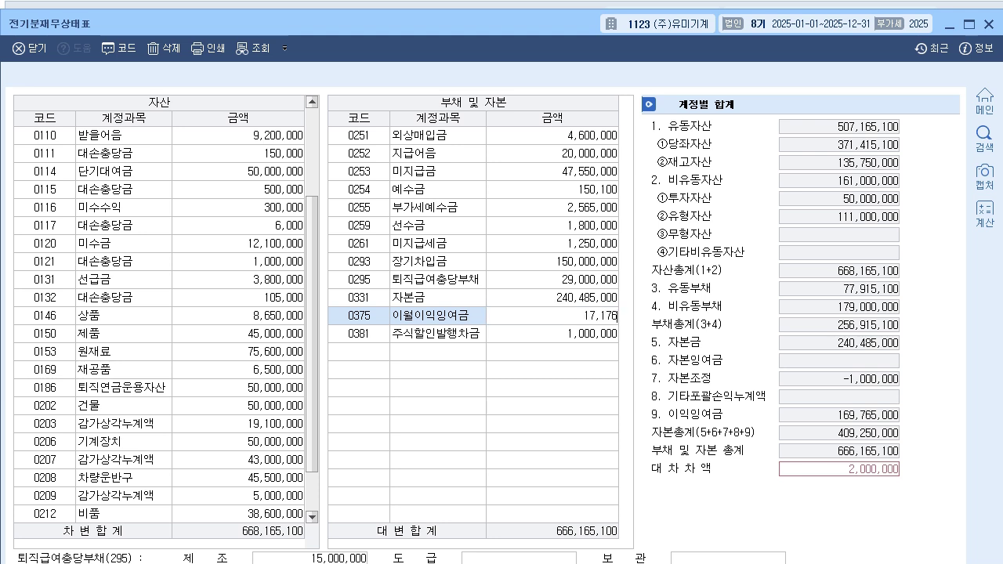
text(000)
key(Return)
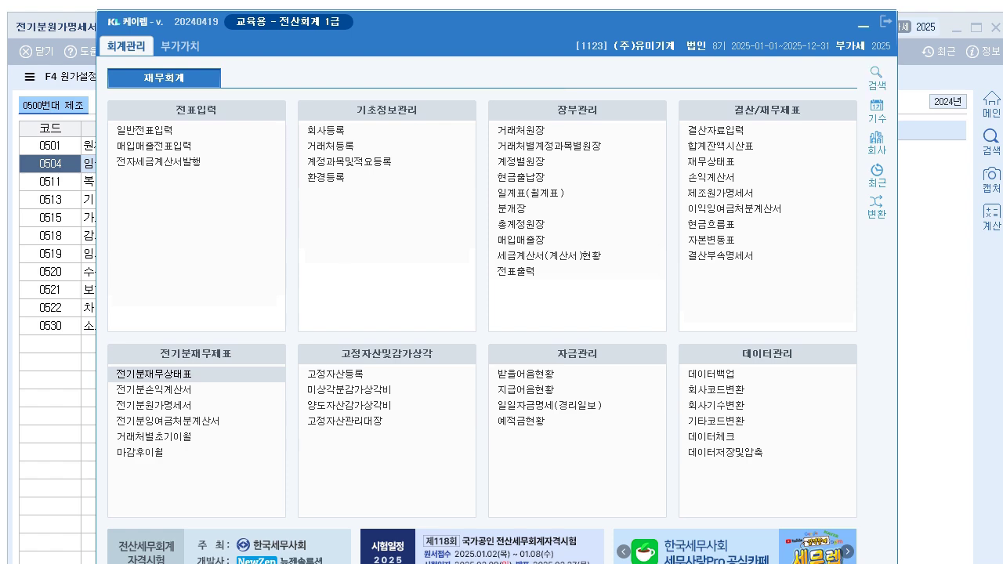
key(Escape)
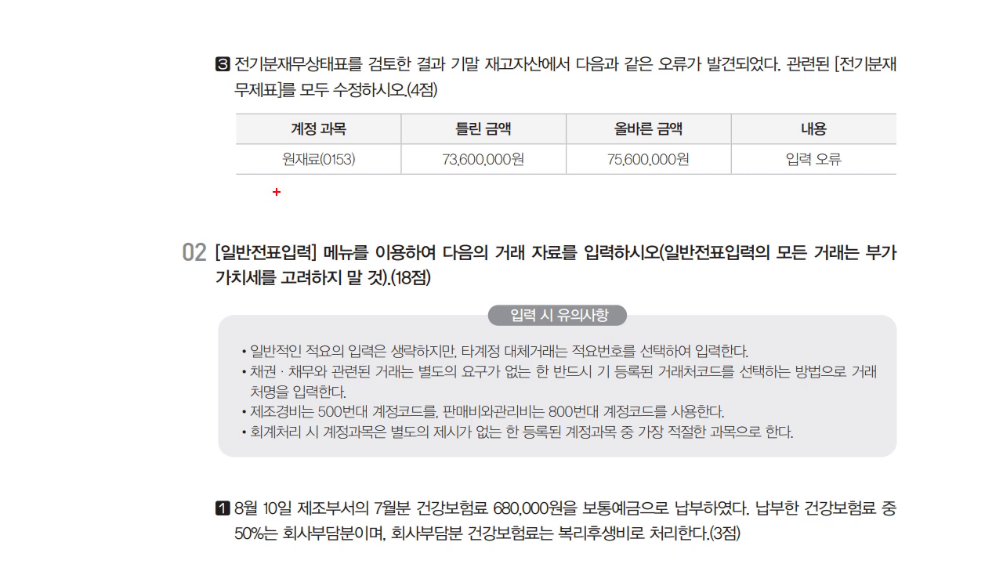
mouse_move(272, 198)
mouse_down()
mouse_move(276, 212)
mouse_move(304, 218)
mouse_move(304, 185)
mouse_move(307, 224)
mouse_move(344, 211)
mouse_up()
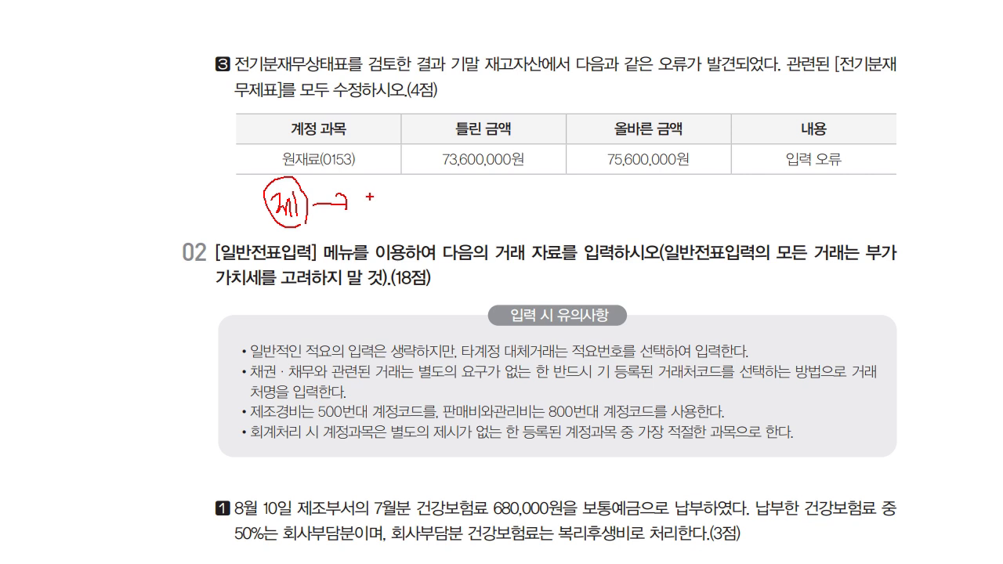
mouse_move(368, 194)
mouse_down()
mouse_move(378, 191)
mouse_move(381, 218)
mouse_move(361, 187)
mouse_move(387, 228)
mouse_move(423, 201)
mouse_move(419, 209)
mouse_up()
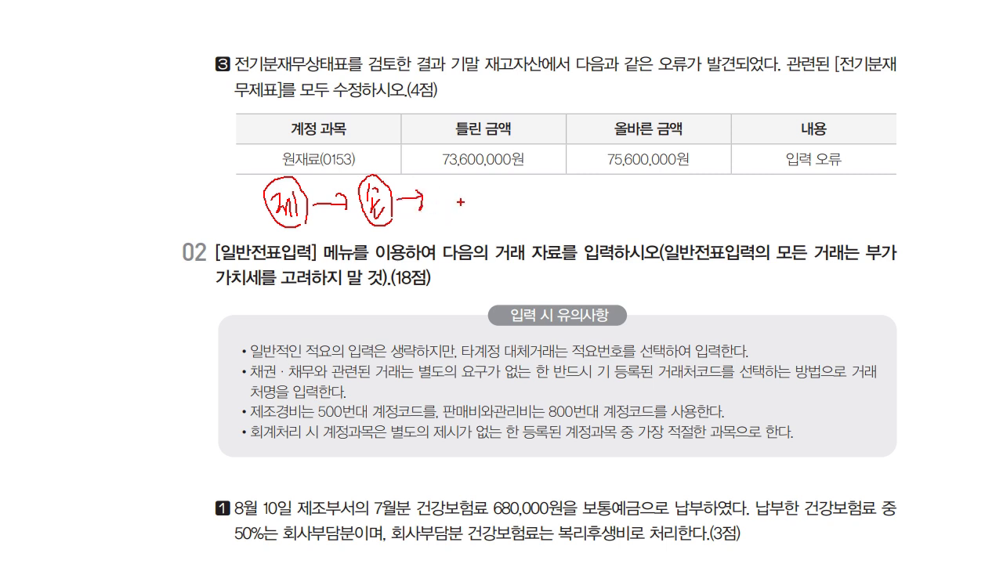
mouse_move(455, 193)
mouse_down()
mouse_move(449, 200)
mouse_move(454, 194)
mouse_move(462, 214)
mouse_up()
drag(462, 207, 469, 207)
mouse_move(472, 227)
mouse_down()
mouse_move(448, 195)
mouse_move(473, 231)
mouse_move(511, 200)
mouse_move(514, 214)
mouse_up()
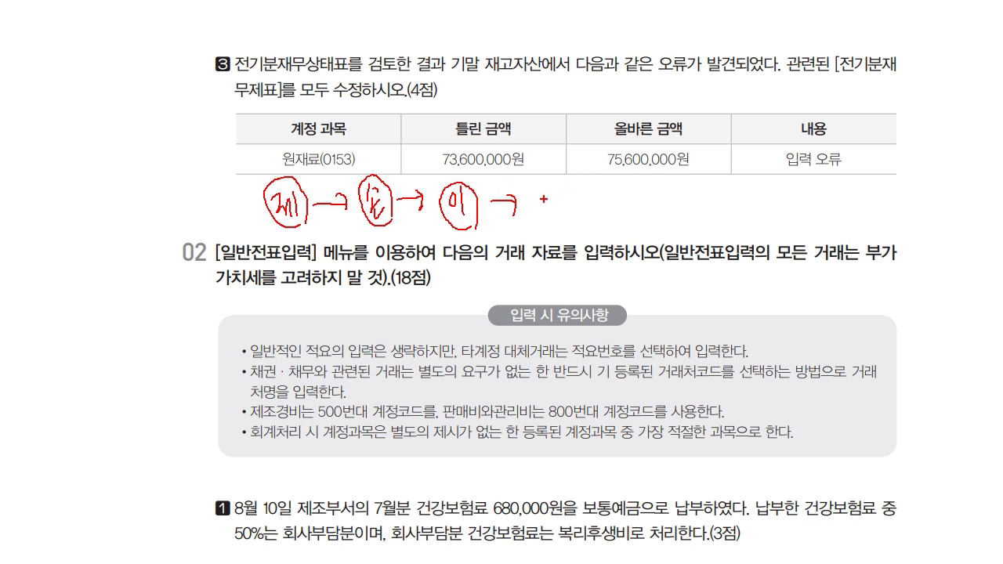
drag(544, 196, 563, 211)
drag(563, 201, 571, 237)
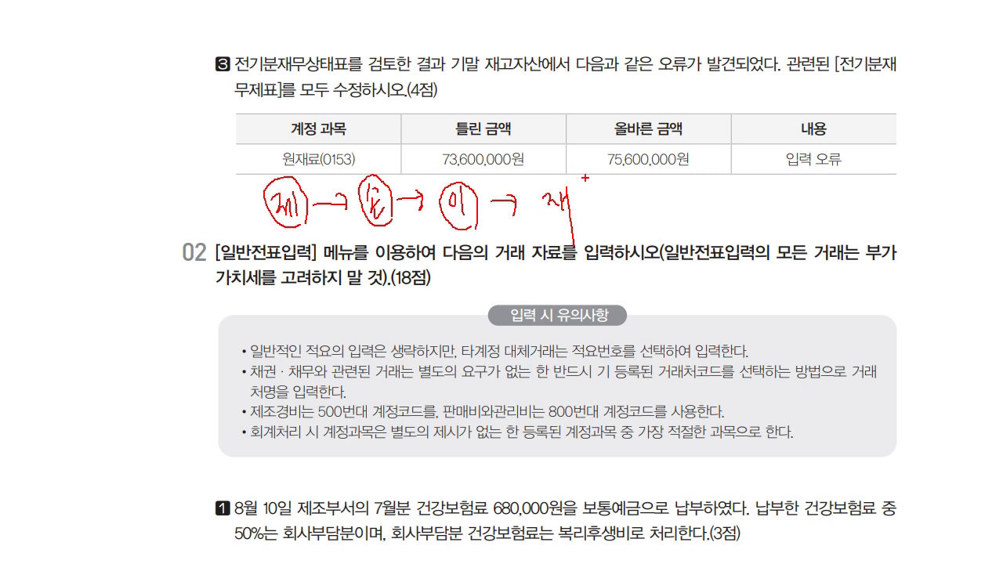
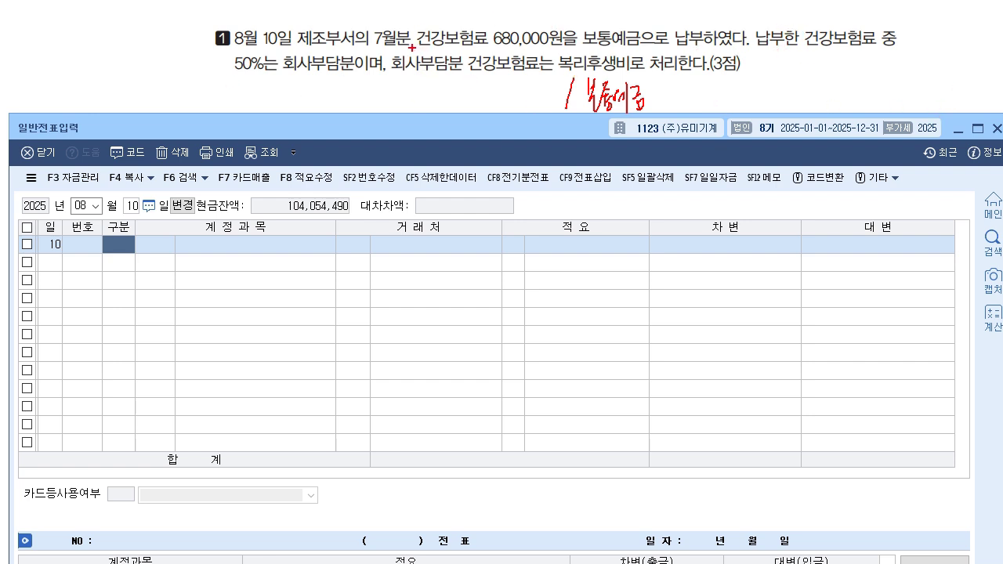
drag(420, 47, 524, 47)
mouse_move(276, 92)
mouse_down()
mouse_move(298, 116)
mouse_move(312, 106)
mouse_move(322, 117)
mouse_move(337, 111)
mouse_move(352, 133)
mouse_move(372, 128)
mouse_up()
drag(377, 112, 387, 124)
drag(389, 108, 396, 130)
drag(401, 108, 405, 127)
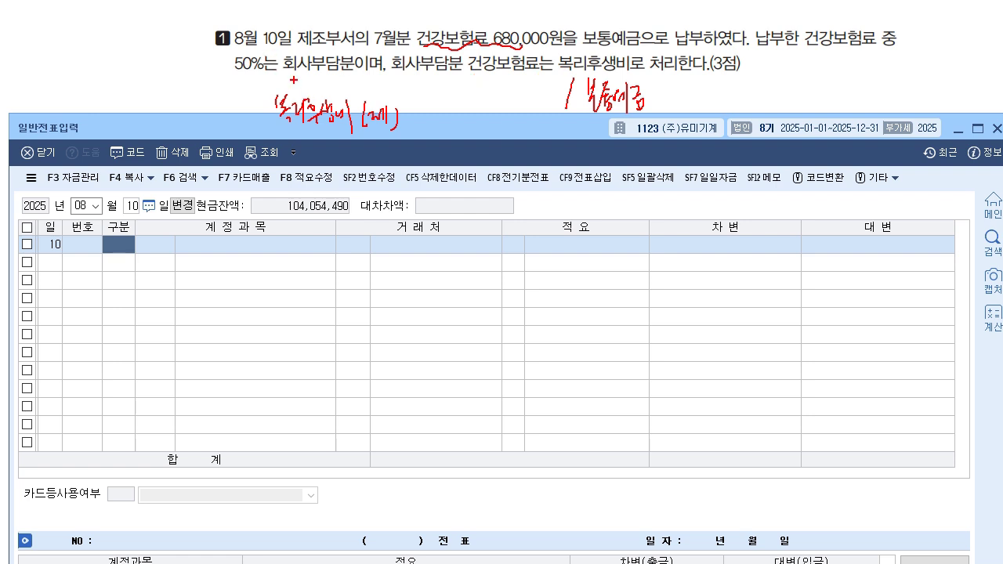
mouse_move(291, 79)
mouse_down()
mouse_move(312, 102)
mouse_move(335, 90)
mouse_move(348, 97)
mouse_up()
mouse_move(678, 88)
mouse_down()
mouse_move(676, 108)
mouse_move(738, 98)
mouse_up()
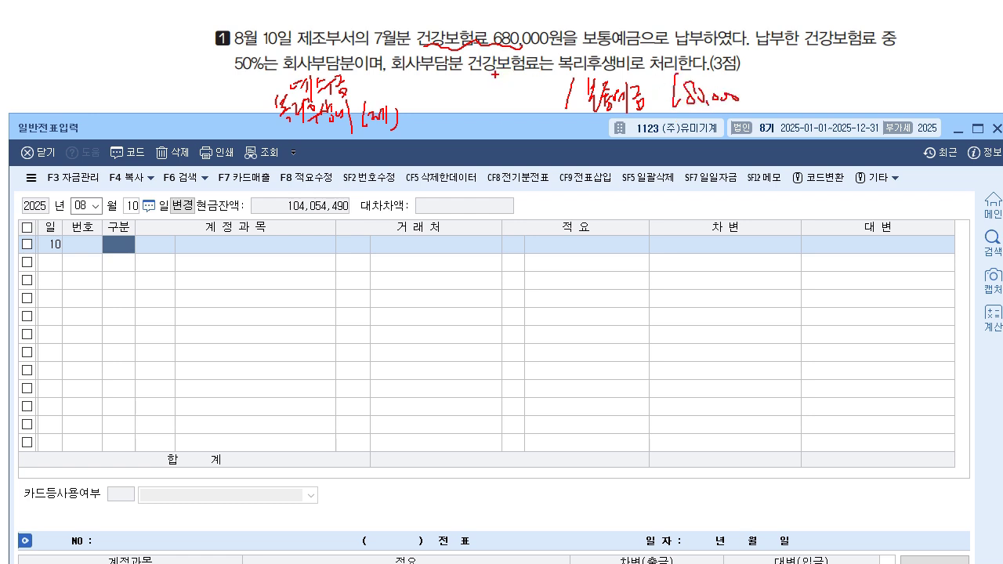
mouse_move(469, 77)
mouse_down()
mouse_move(499, 97)
mouse_move(521, 90)
mouse_up()
drag(472, 112, 486, 121)
mouse_move(489, 110)
mouse_down()
mouse_move(491, 121)
mouse_move(511, 120)
mouse_up()
drag(518, 118, 536, 117)
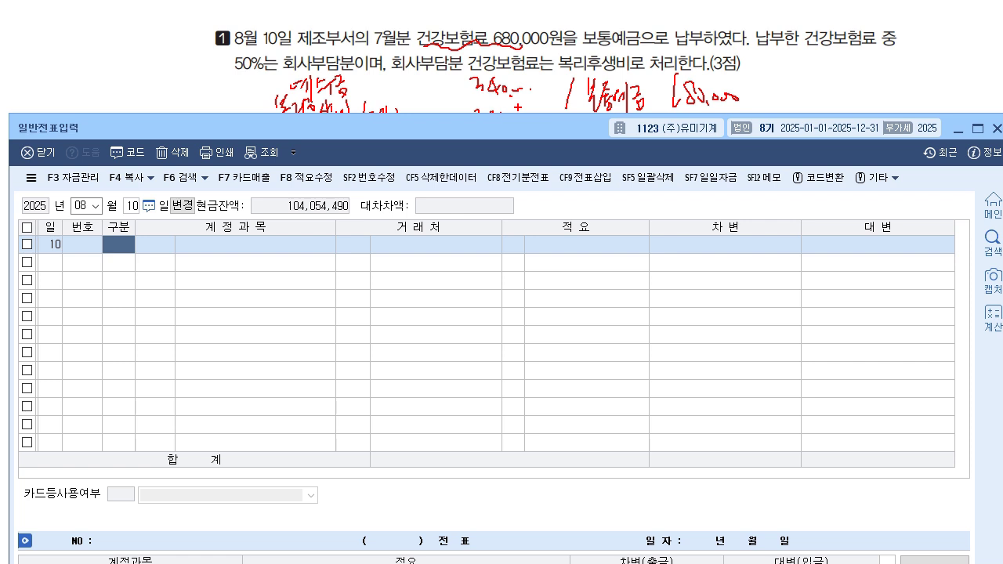
key(Escape)
In the August 10 voucher, enter a debit (차변) line for 예수금 (0254) of 340,000.
text(3)
key(Return)
text(254)
key(Return)
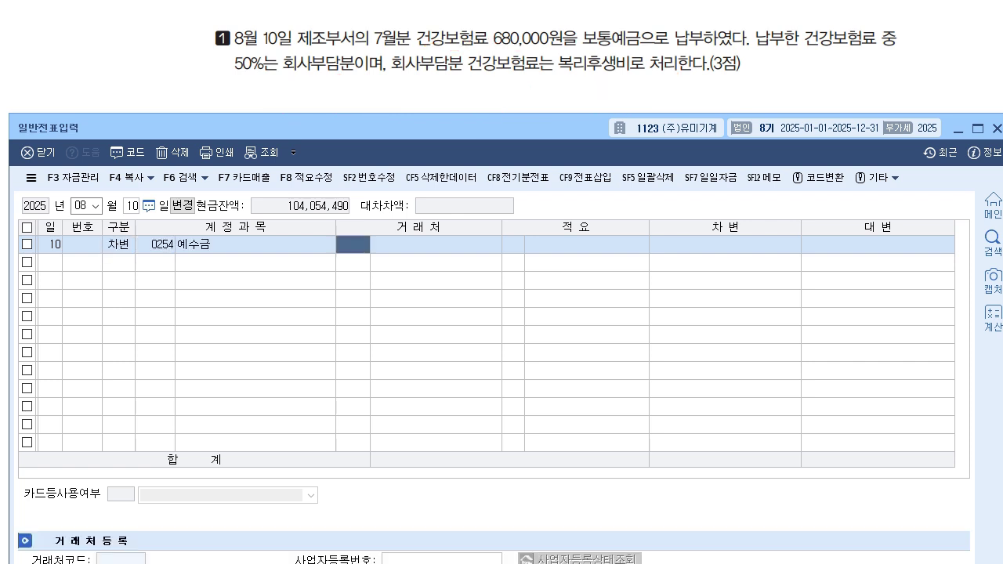
key(Return)
key(Return)
text(3400000)
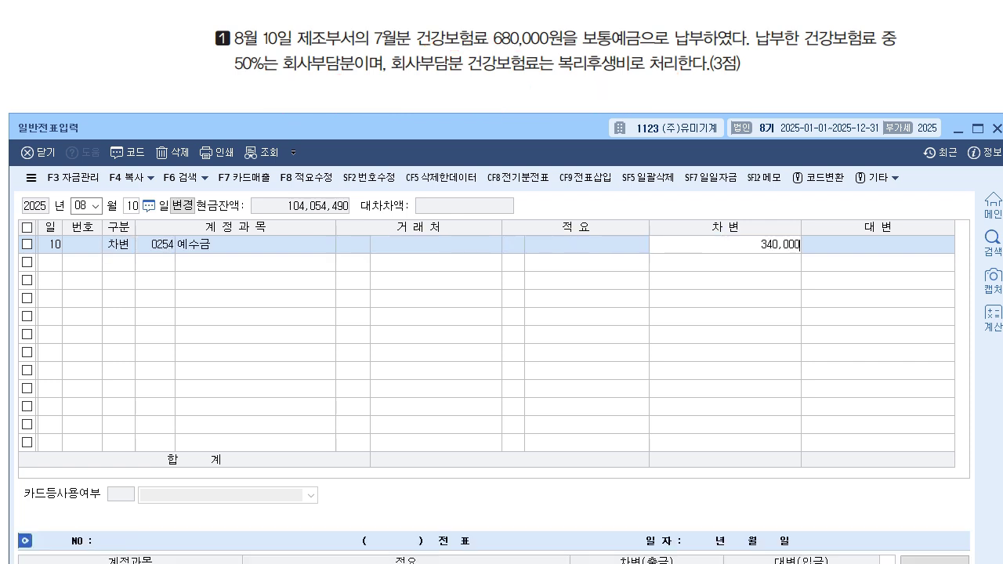
key(Return)
Add a debit line for 복리후생비 (0511) of 340,000 to the August 10 voucher.
text(3)
key(Return)
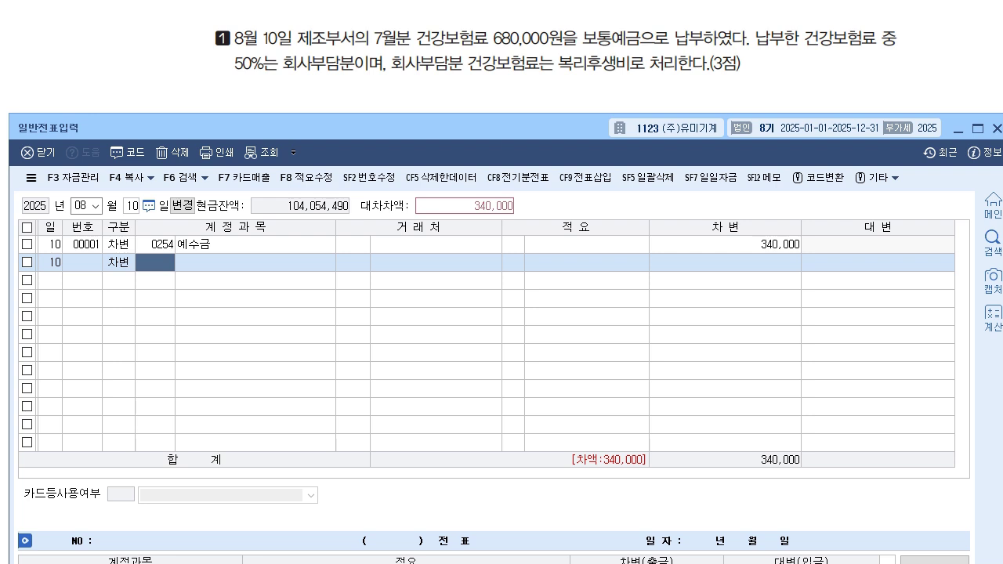
text(511)
key(Return)
key(Return)
key(Return)
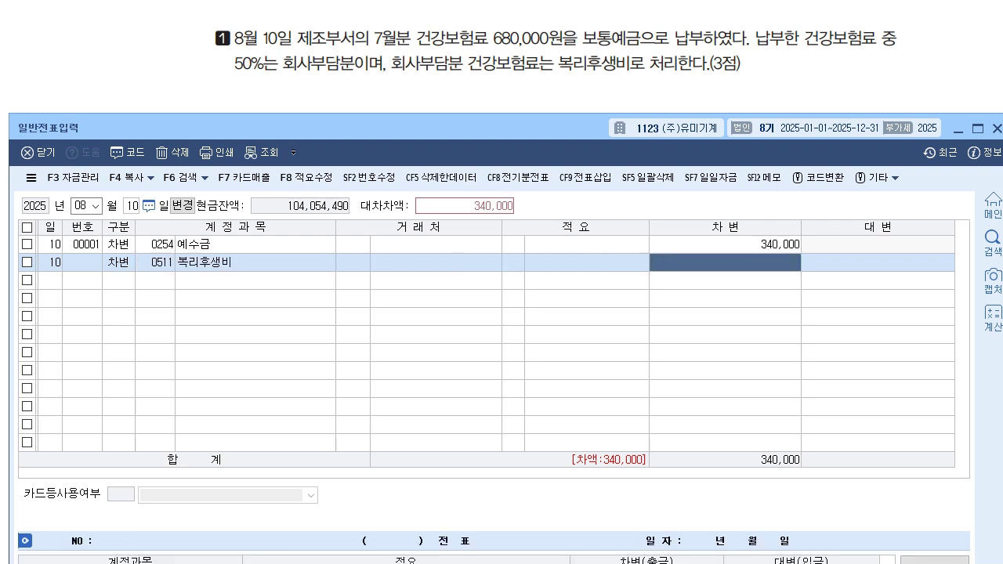
text(340000)
key(Return)
Complete the August 10 voucher with a credit (대변) line for 보통예금 (0103) of 680,000.
text(4)
key(Return)
text(10)
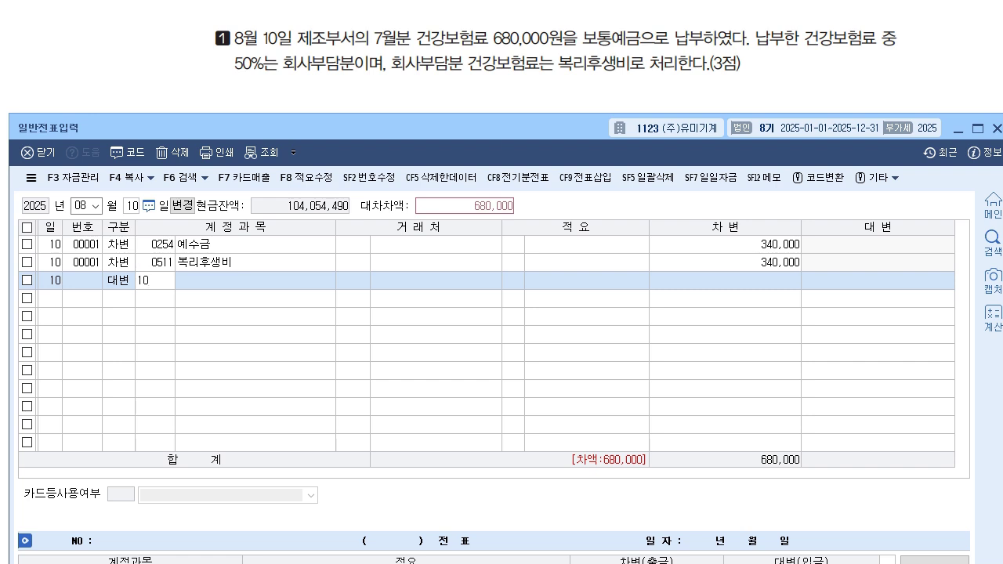
text(3)
key(Return)
key(Return)
key(Return)
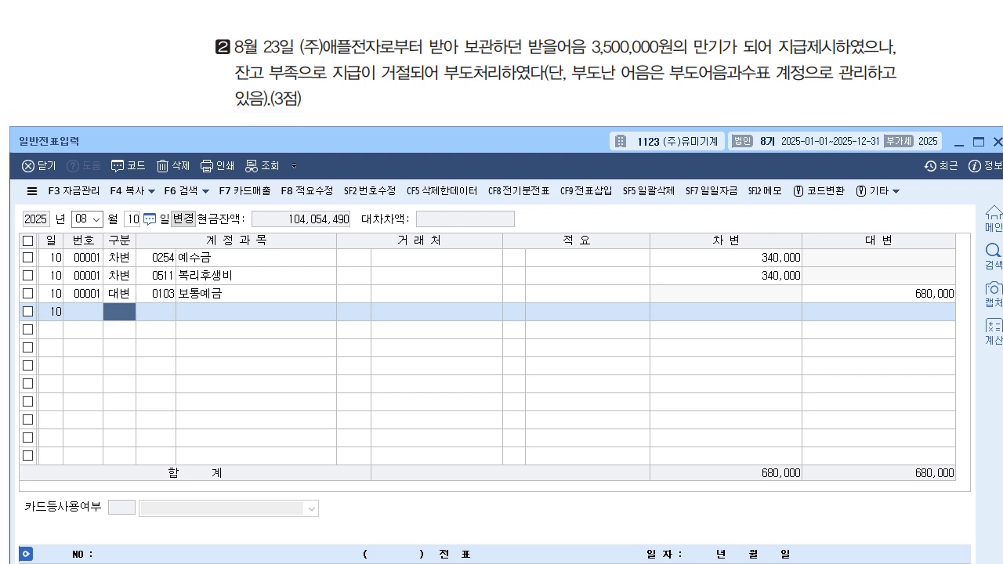
Set the 일반전표입력 date to August 23.
click(132, 223)
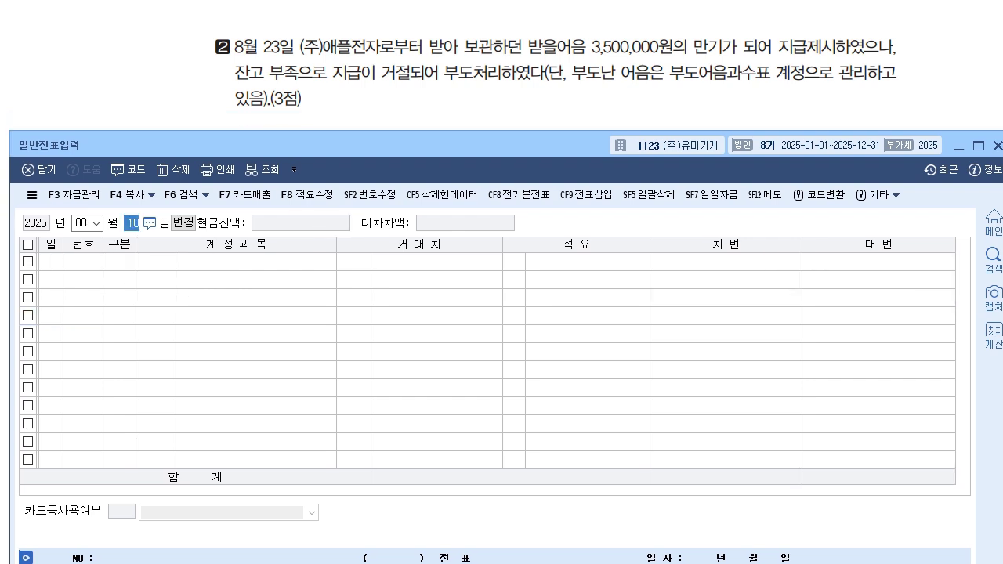
text(23)
key(Return)
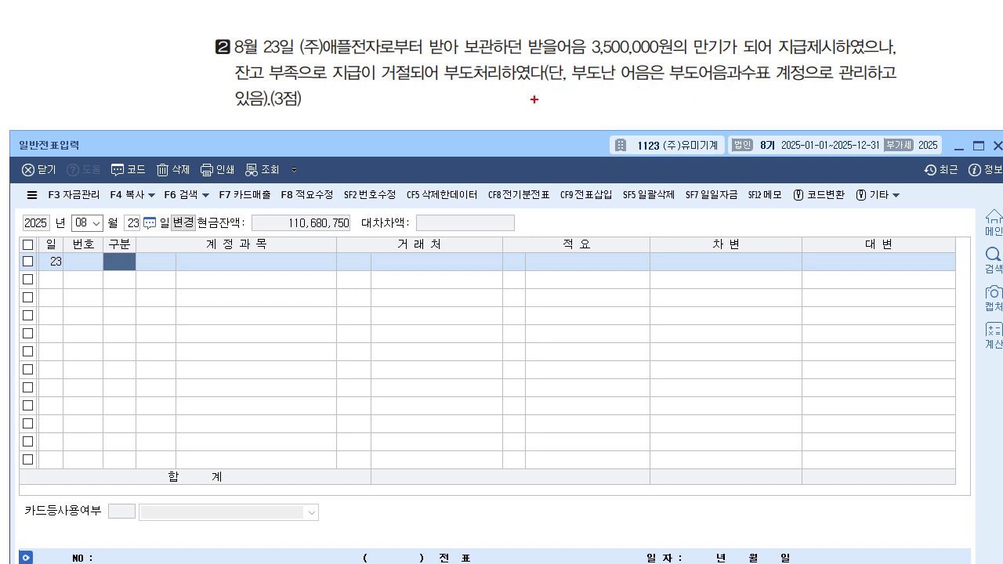
drag(535, 83, 523, 132)
mouse_move(578, 112)
mouse_down()
mouse_move(573, 102)
mouse_move(576, 129)
mouse_move(595, 103)
mouse_move(603, 118)
mouse_move(639, 116)
mouse_move(637, 126)
mouse_up()
mouse_move(292, 83)
mouse_down()
mouse_move(311, 110)
mouse_move(306, 130)
mouse_move(317, 101)
mouse_move(330, 117)
mouse_move(358, 104)
mouse_move(368, 119)
mouse_move(393, 99)
mouse_move(395, 114)
mouse_move(386, 99)
mouse_up()
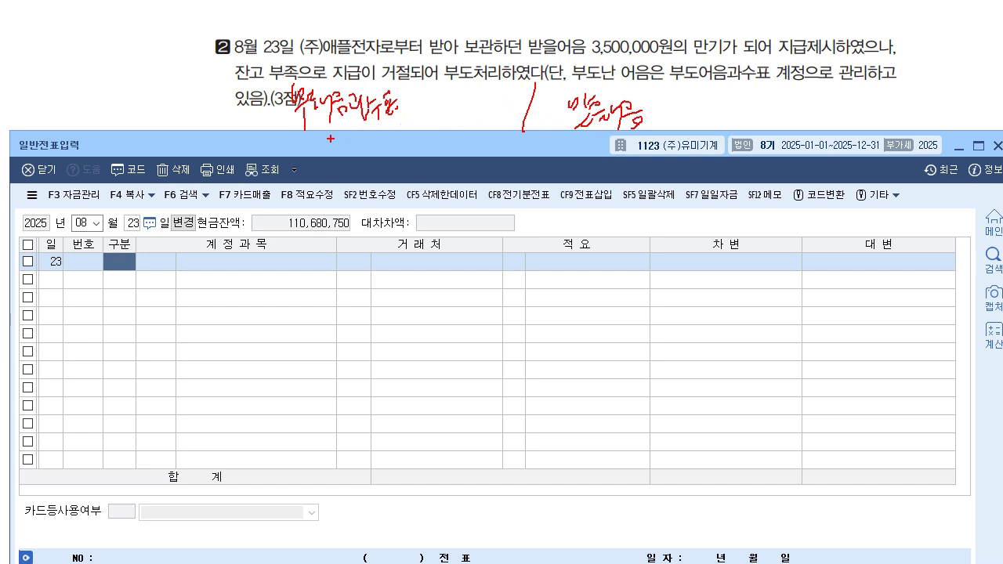
mouse_move(330, 136)
mouse_down()
mouse_move(326, 166)
mouse_move(350, 156)
mouse_move(367, 165)
mouse_move(379, 149)
mouse_up()
mouse_move(387, 143)
mouse_down()
mouse_move(388, 163)
mouse_move(409, 141)
mouse_move(459, 166)
mouse_up()
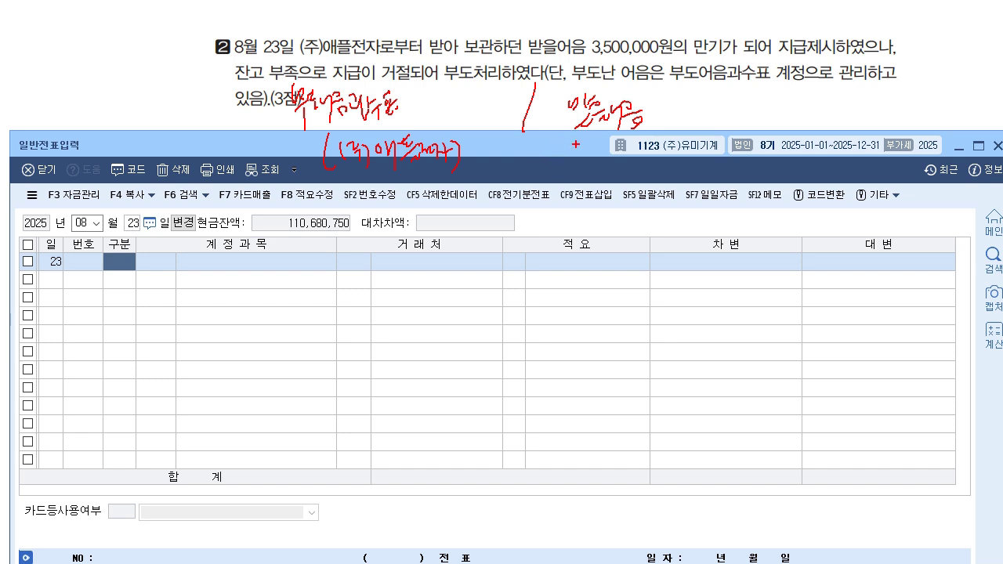
mouse_move(582, 140)
mouse_down()
mouse_move(584, 159)
mouse_move(600, 157)
mouse_up()
drag(611, 143, 638, 156)
mouse_move(649, 143)
mouse_down()
mouse_move(671, 155)
mouse_move(696, 141)
mouse_move(718, 154)
mouse_up()
drag(726, 136, 732, 149)
drag(630, 47, 656, 114)
drag(561, 45, 453, 104)
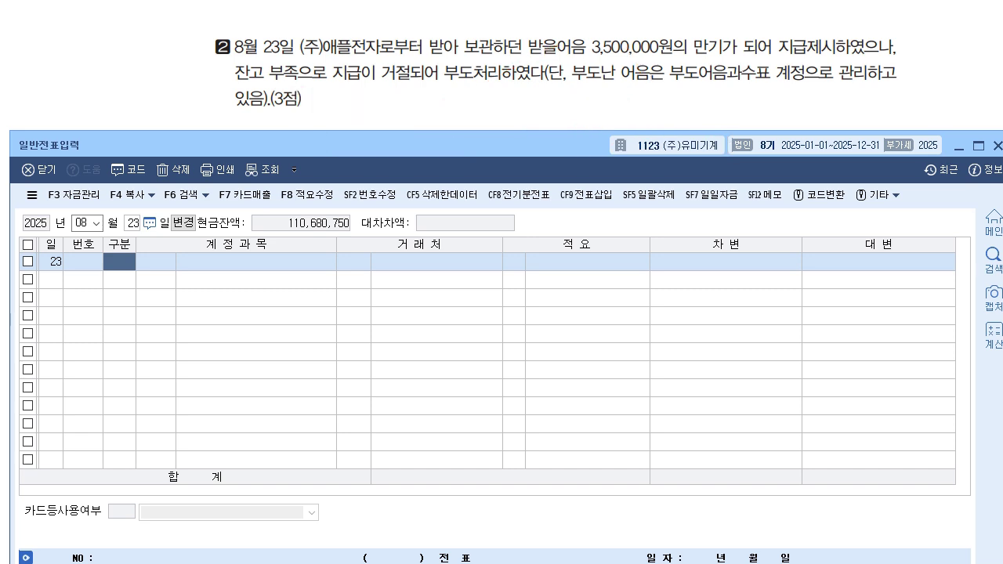
Enter a debit (차변) line for 부도어음과수표 (0246) with customer (주)애플전자 and amount 3,500,000.
key(Return)
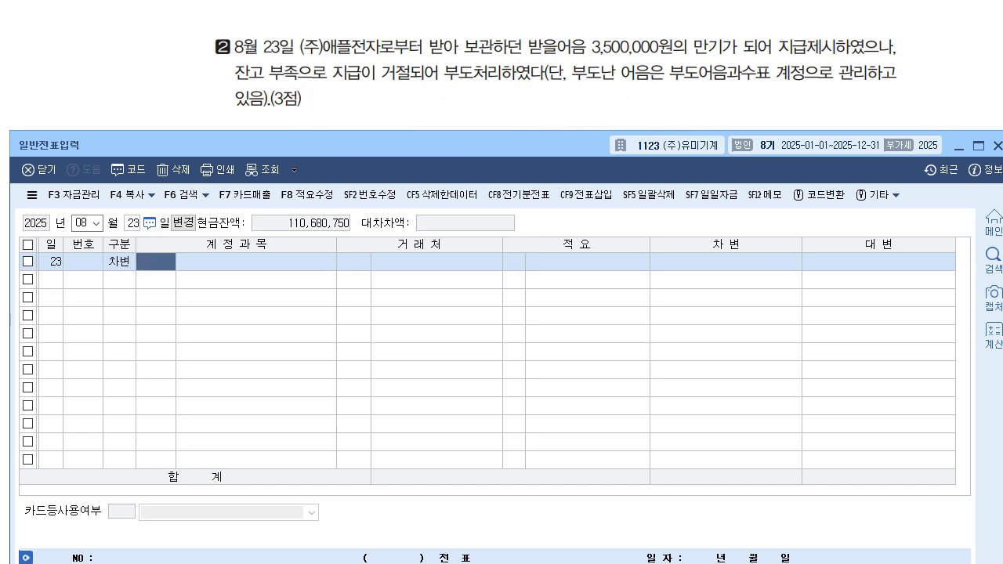
text(246)
key(Return)
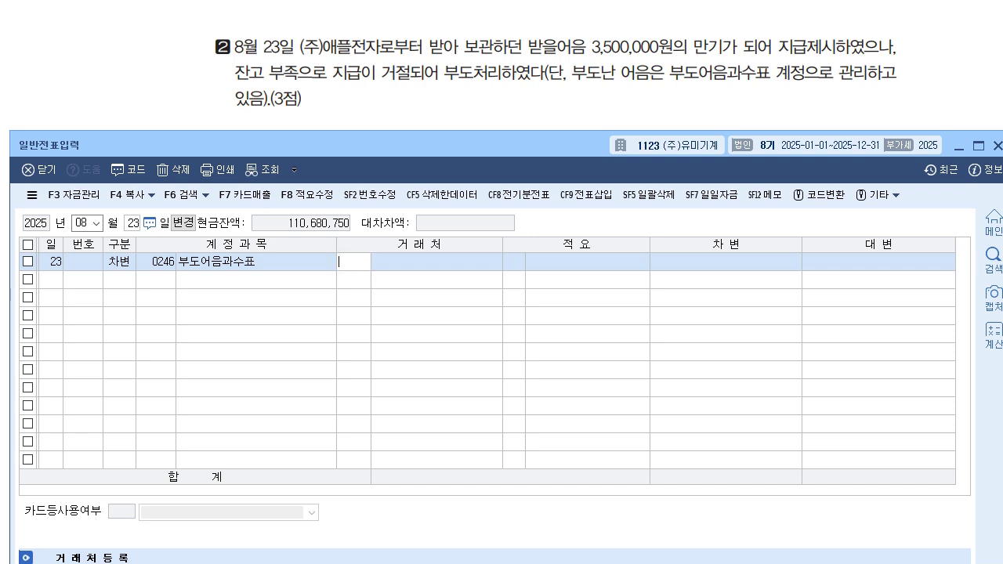
text(애플)
key(Return)
key(Return)
key(Return)
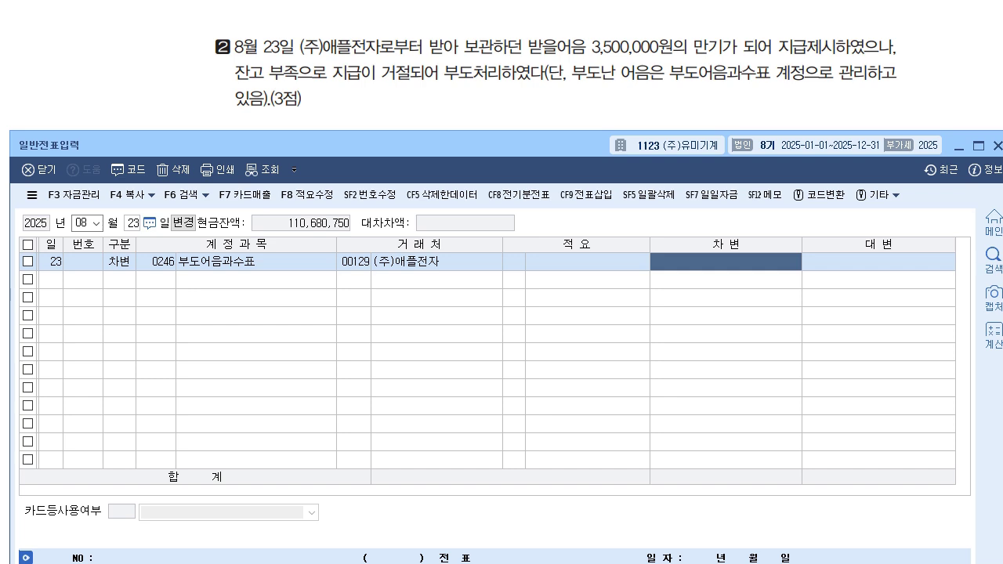
text(3500000)
key(Return)
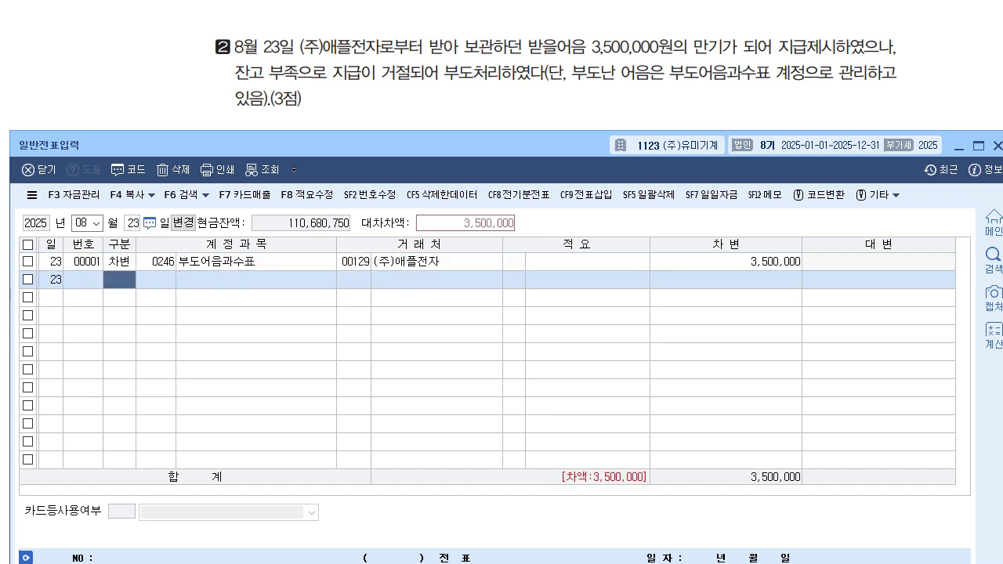
Add a credit (대변) line for 받을어음 (0110) with customer (주)애플전자 and amount 3,500,000.
text(4)
key(Return)
text(110)
key(Return)
text(129)
key(Return)
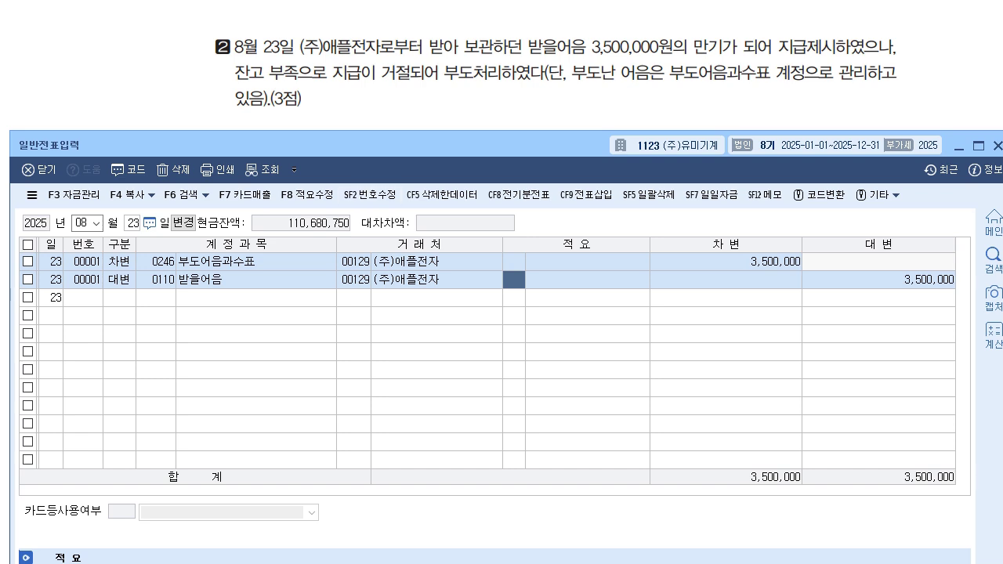
key(Left)
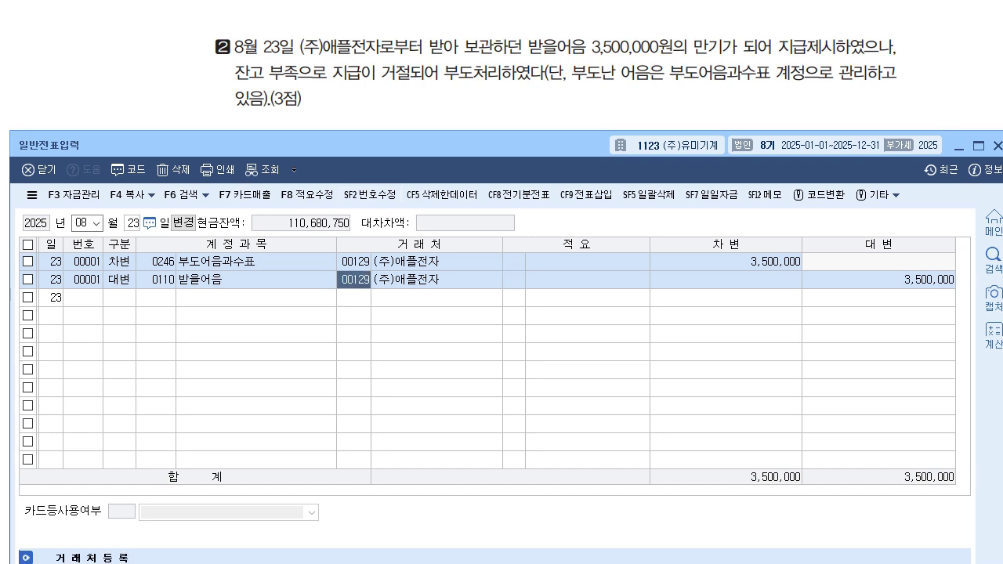
key(Return)
key(Return)
key(Return)
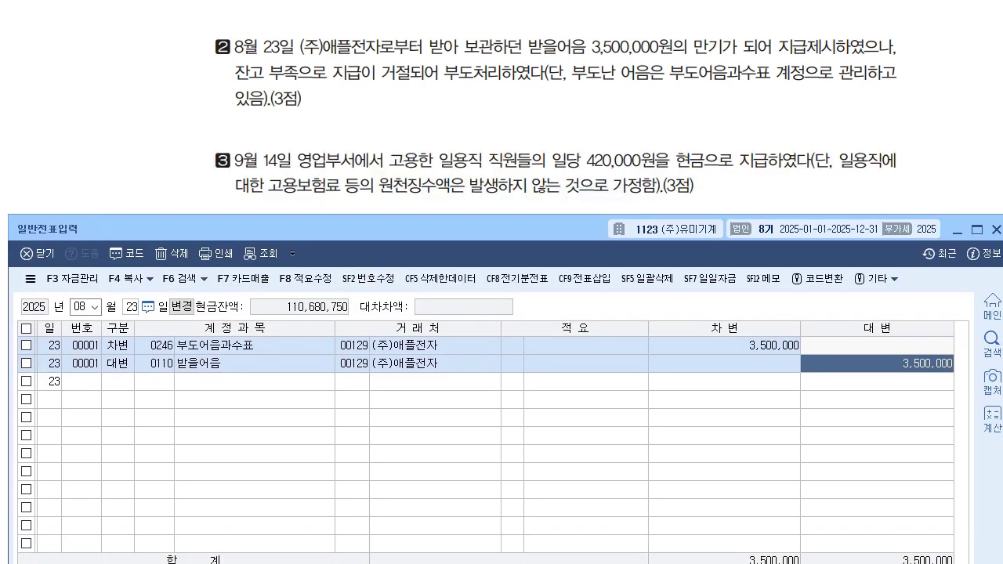
Set the 일반전표입력 date to September 14.
click(81, 306)
text(9)
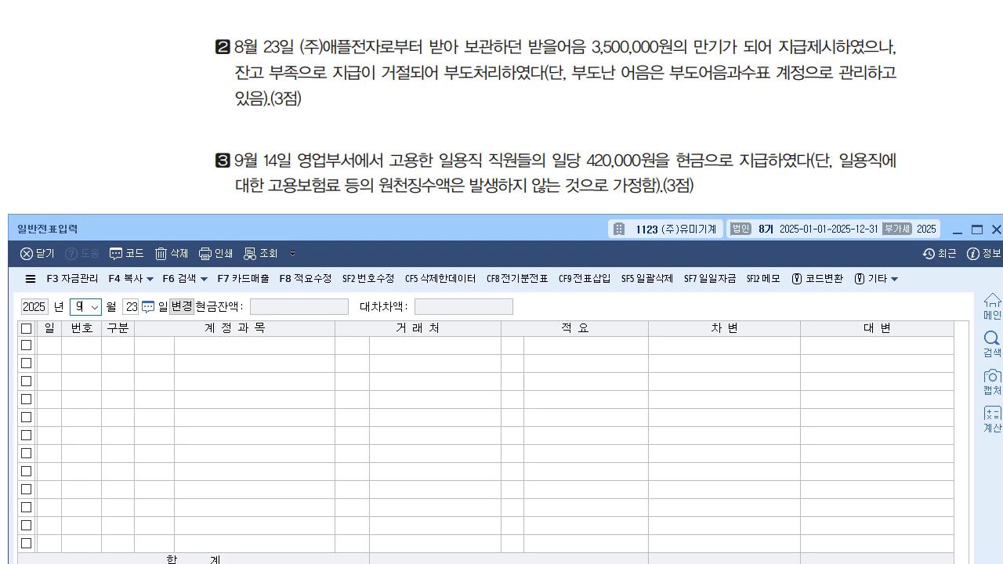
key(Return)
text(14)
key(Return)
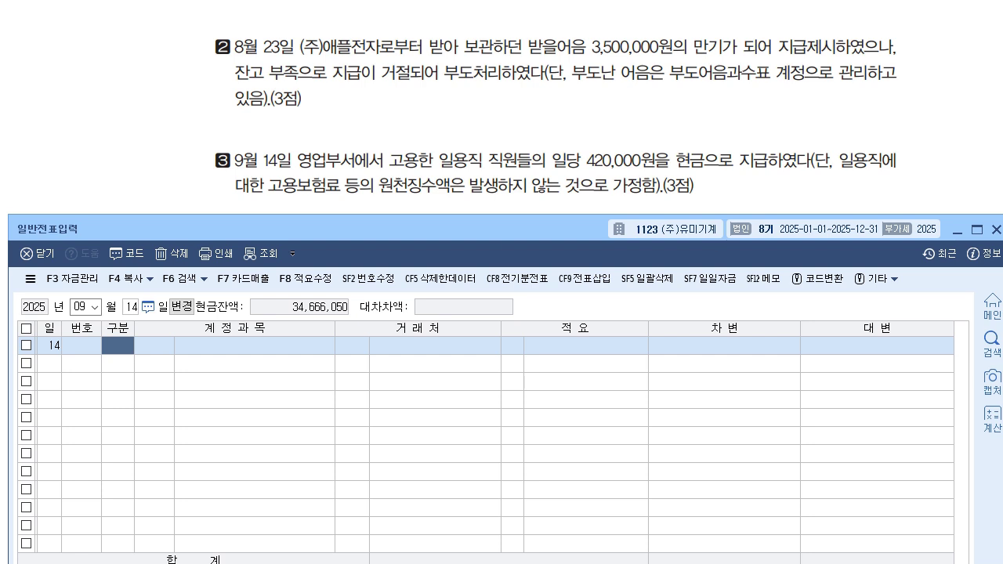
Enter a cash payment (출금) line for 잡급 (0805) with the amount 420,000.
text(1)
key(Return)
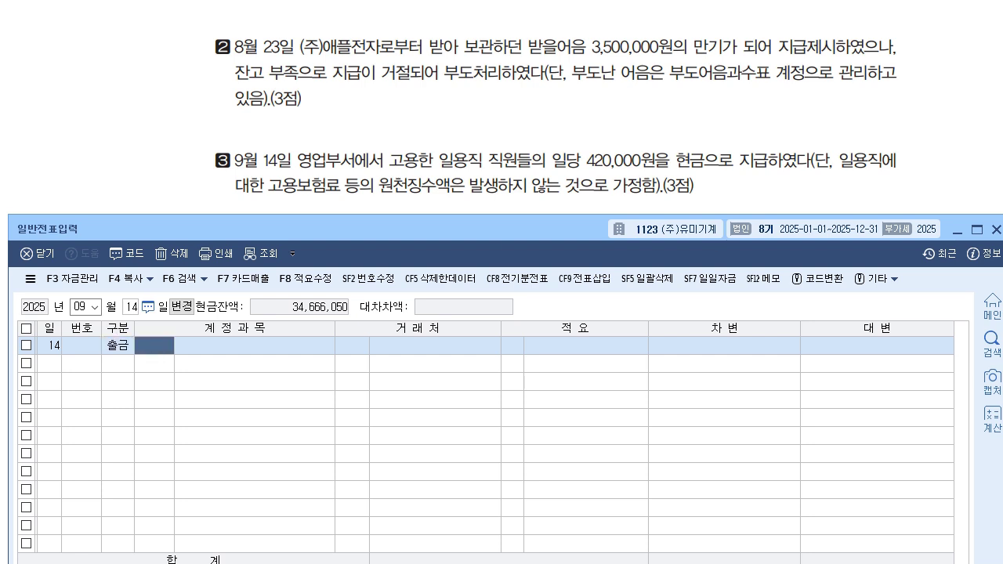
text(805)
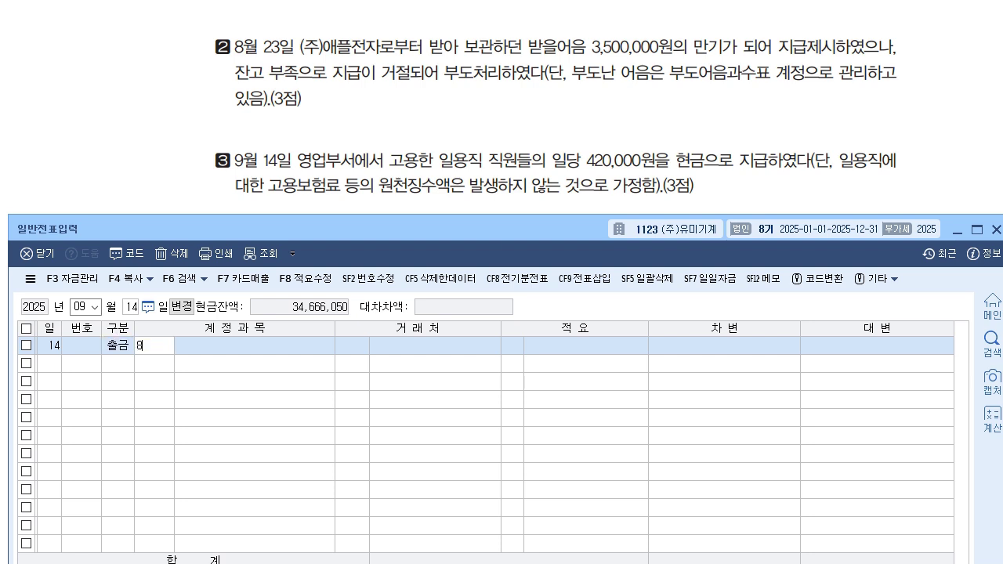
key(Return)
key(Return)
key(Return)
key(Return)
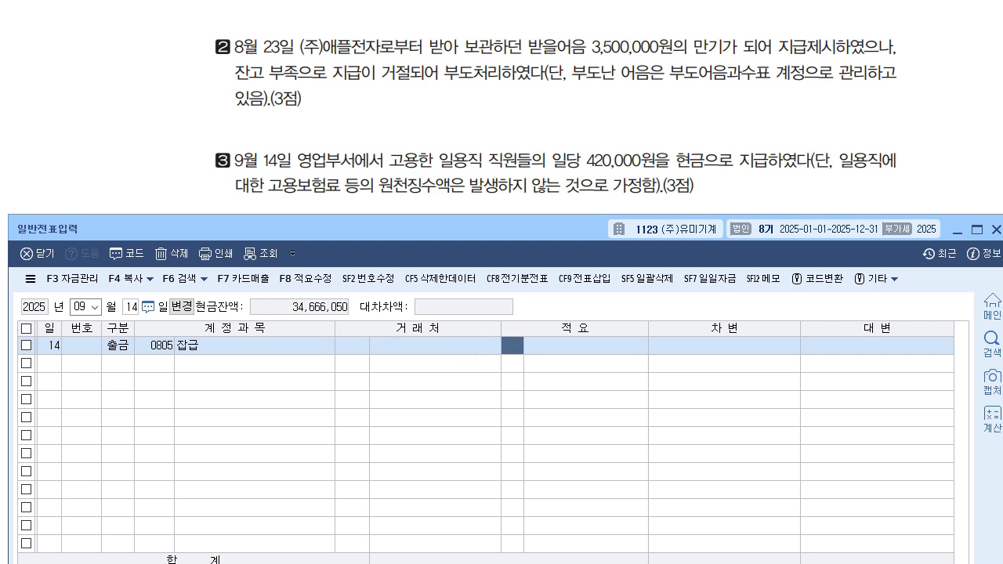
text(4200000)
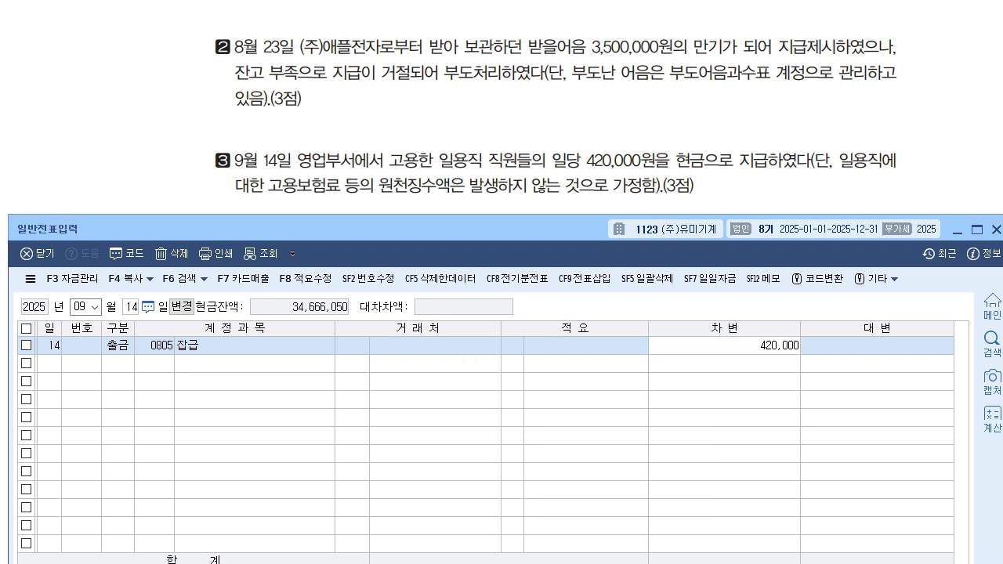
key(Return)
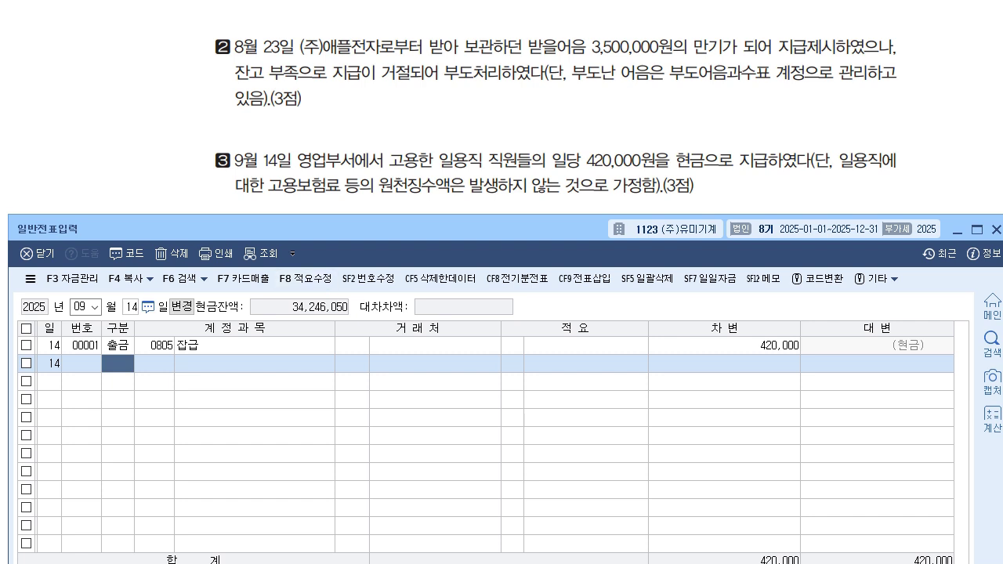
click(154, 345)
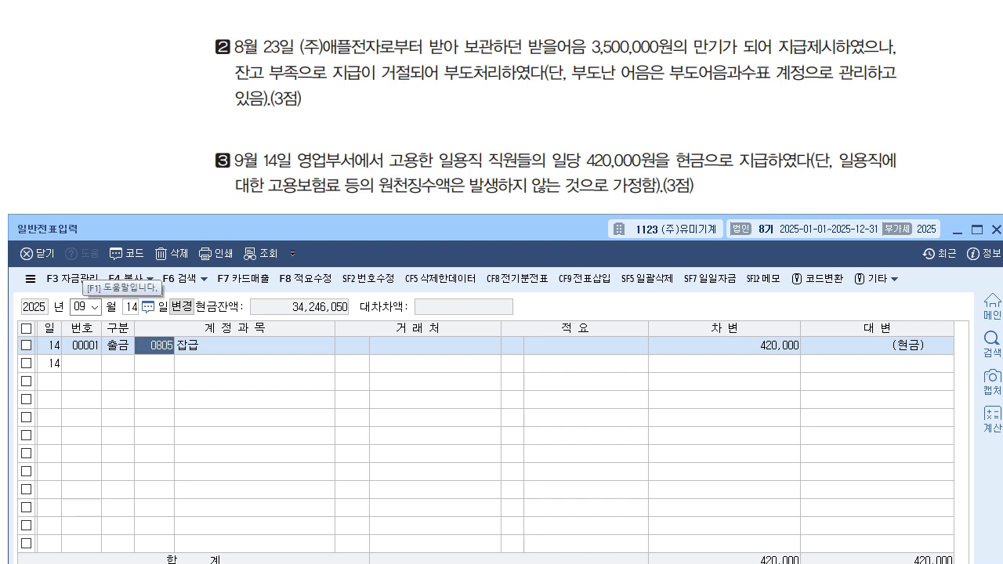
Bring item 4 of the question sheet into view and set the 일반전표입력 date to September 26.
key(alt+Tab)
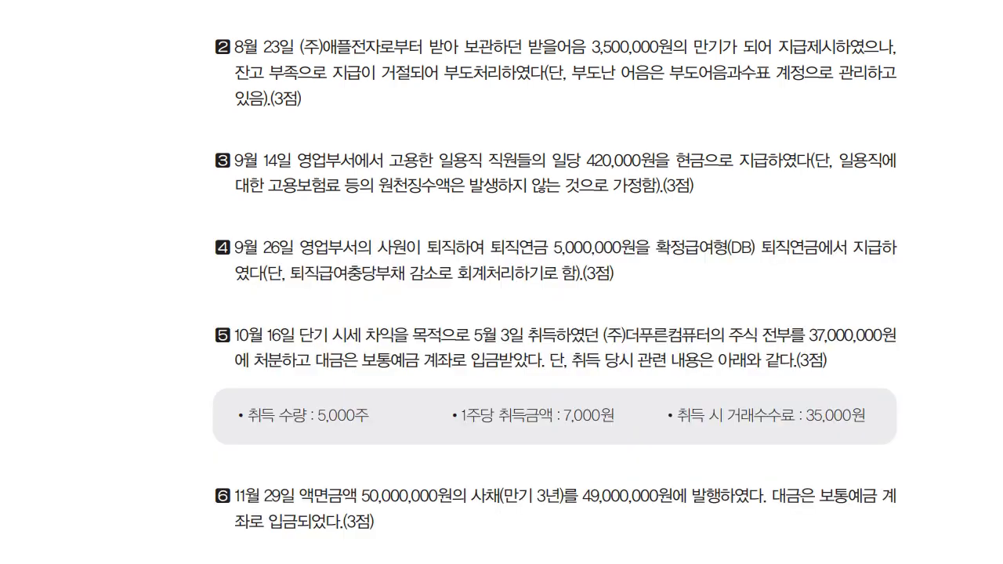
scroll(502, 259, down, 2)
scroll(502, 259, up, 2)
scroll(501, 259, down, 2)
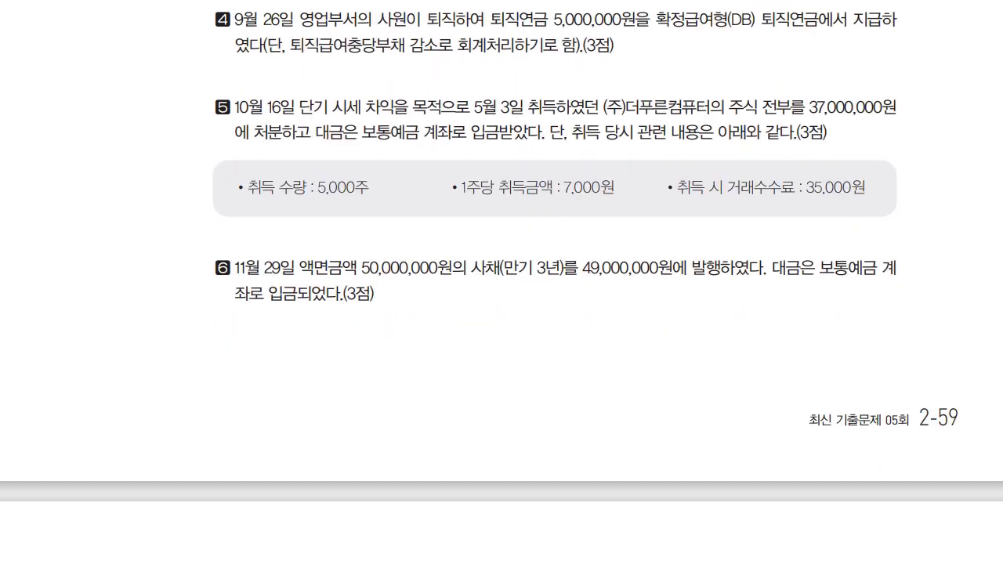
scroll(501, 259, up, 2)
scroll(502, 259, down, 1)
key(alt+Tab)
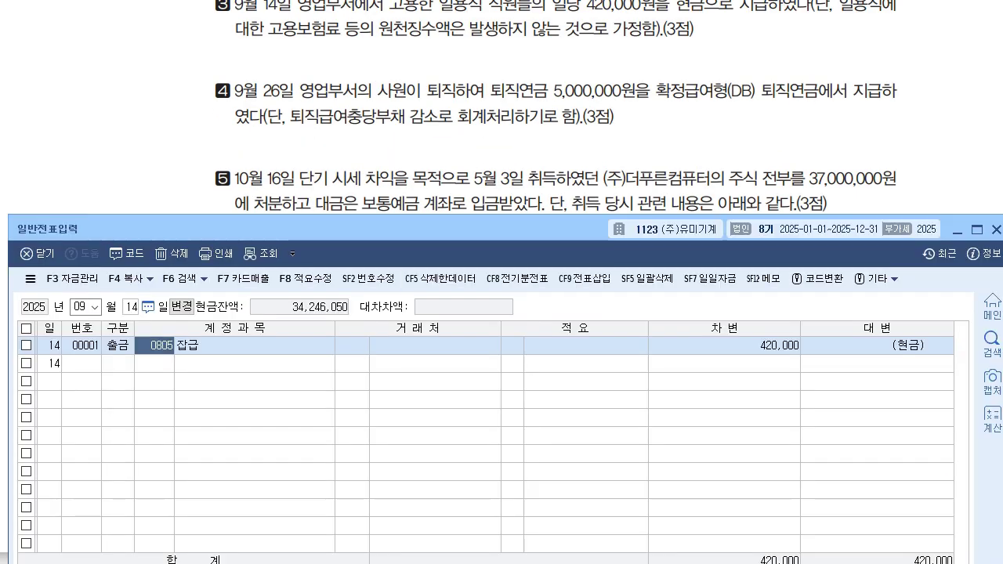
click(130, 307)
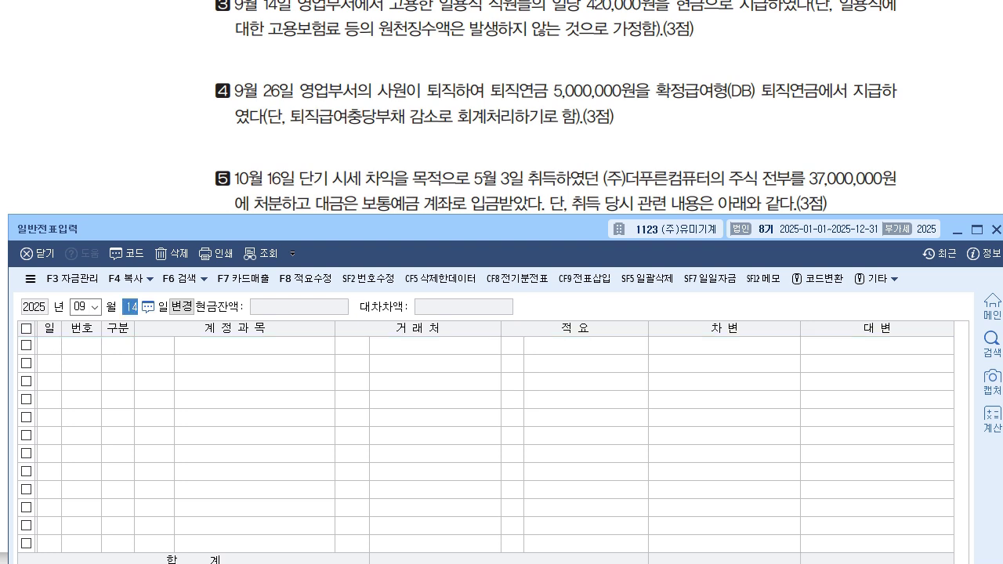
text(26)
key(Return)
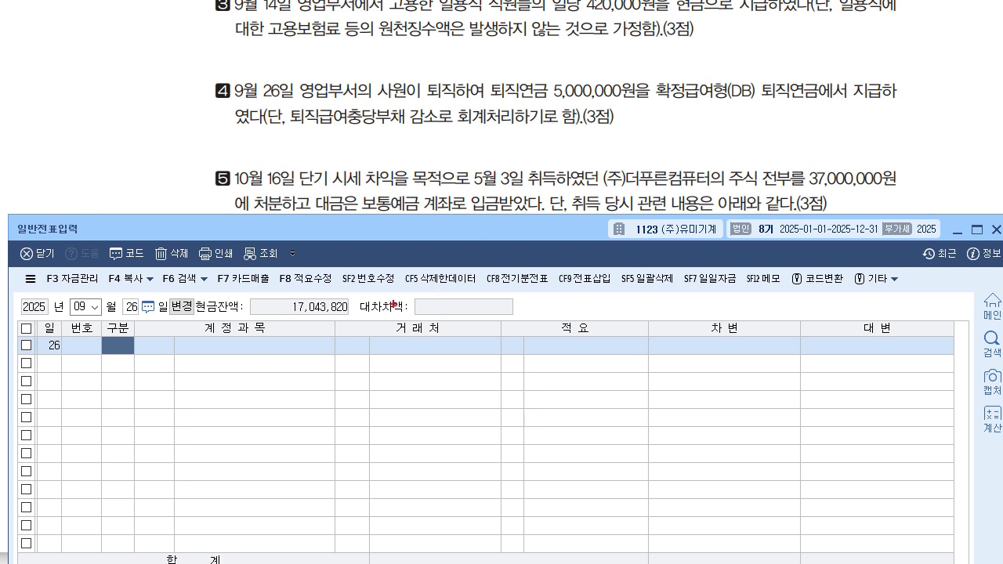
drag(674, 100, 792, 100)
mouse_move(723, 49)
mouse_down()
mouse_move(732, 75)
mouse_move(804, 71)
mouse_up()
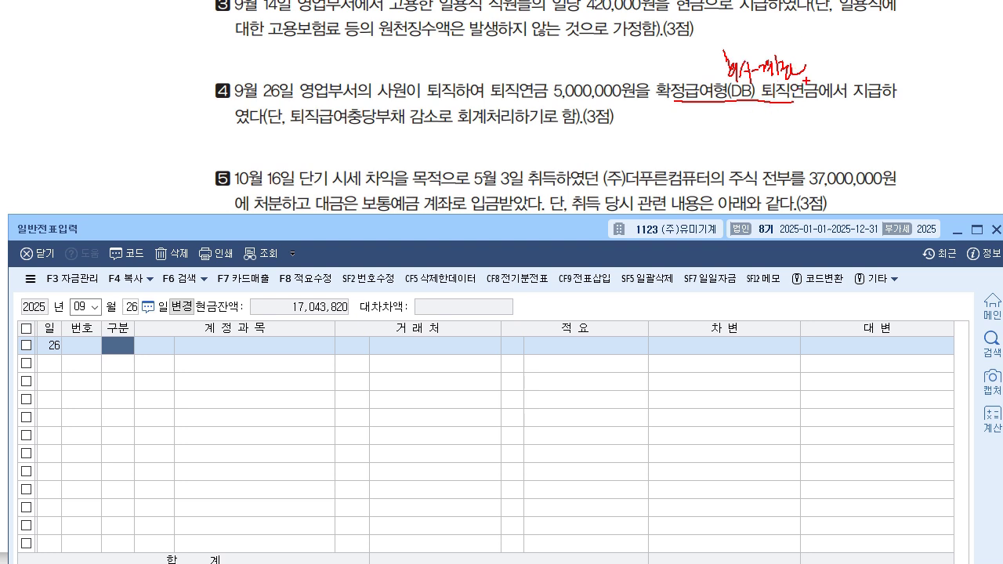
mouse_move(719, 108)
mouse_down()
mouse_move(719, 120)
mouse_move(765, 118)
mouse_move(787, 132)
mouse_move(798, 116)
mouse_move(799, 136)
mouse_move(819, 119)
mouse_move(841, 138)
mouse_move(857, 122)
mouse_up()
mouse_move(853, 117)
mouse_down()
mouse_move(853, 127)
mouse_move(876, 134)
mouse_move(889, 122)
mouse_move(895, 133)
mouse_move(920, 128)
mouse_up()
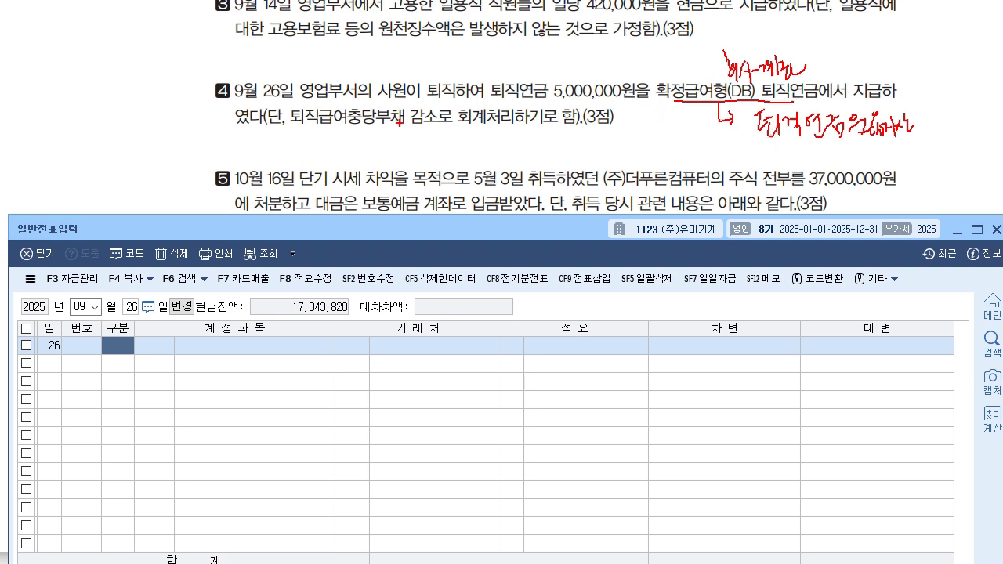
mouse_move(293, 132)
mouse_down()
mouse_move(389, 135)
mouse_move(429, 99)
mouse_move(306, 102)
mouse_move(334, 130)
mouse_up()
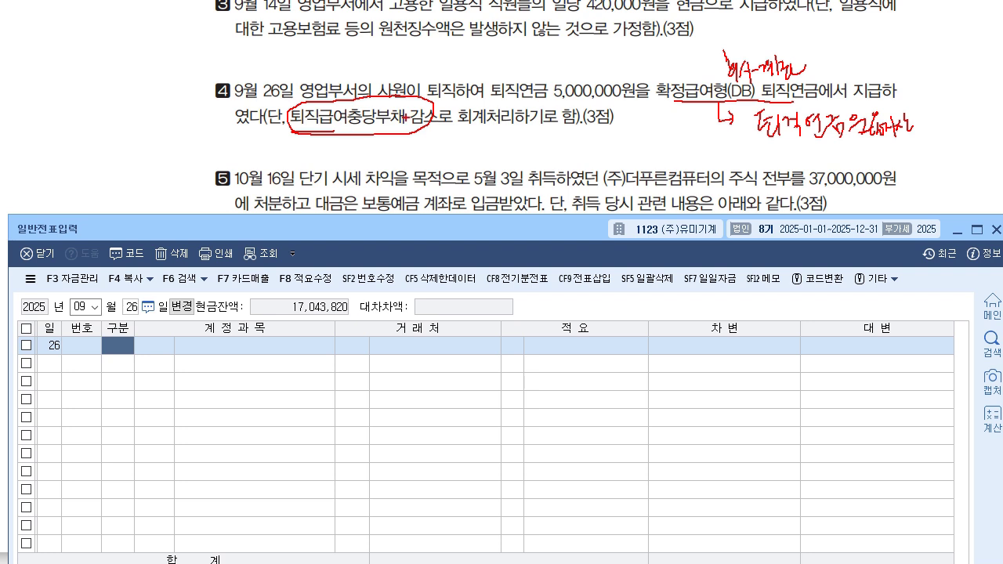
drag(376, 141, 392, 157)
drag(397, 137, 398, 157)
drag(401, 138, 403, 161)
drag(406, 146, 430, 155)
drag(428, 149, 439, 153)
mouse_move(440, 140)
mouse_down()
mouse_move(452, 162)
mouse_move(483, 157)
mouse_up()
mouse_move(484, 136)
mouse_down()
mouse_move(505, 160)
mouse_move(518, 147)
mouse_up()
drag(604, 117, 602, 188)
mouse_move(624, 138)
mouse_down()
mouse_move(632, 155)
mouse_move(696, 151)
mouse_up()
mouse_move(715, 131)
mouse_down()
mouse_move(726, 154)
mouse_move(774, 150)
mouse_up()
drag(776, 132, 781, 152)
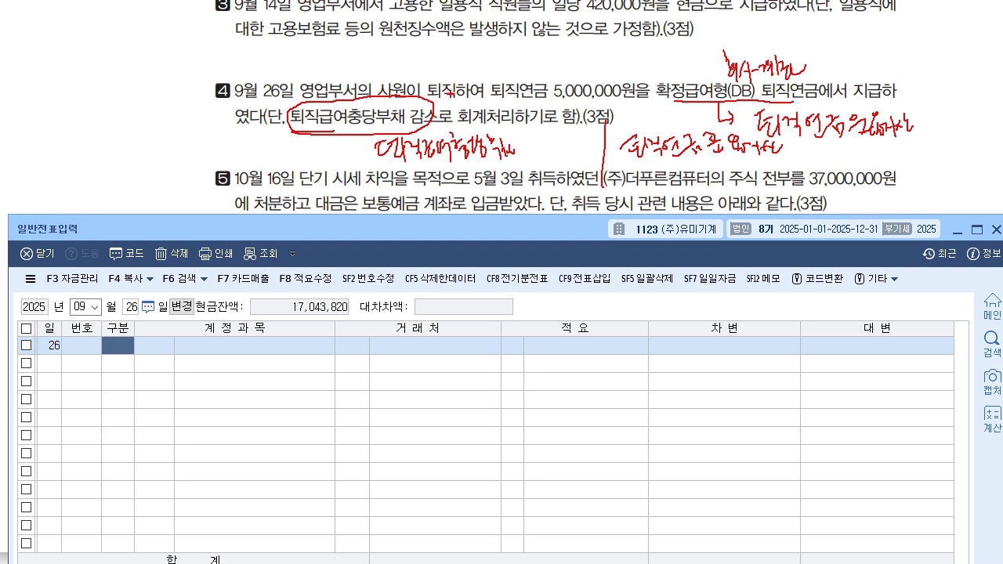
drag(433, 100, 424, 110)
key(Escape)
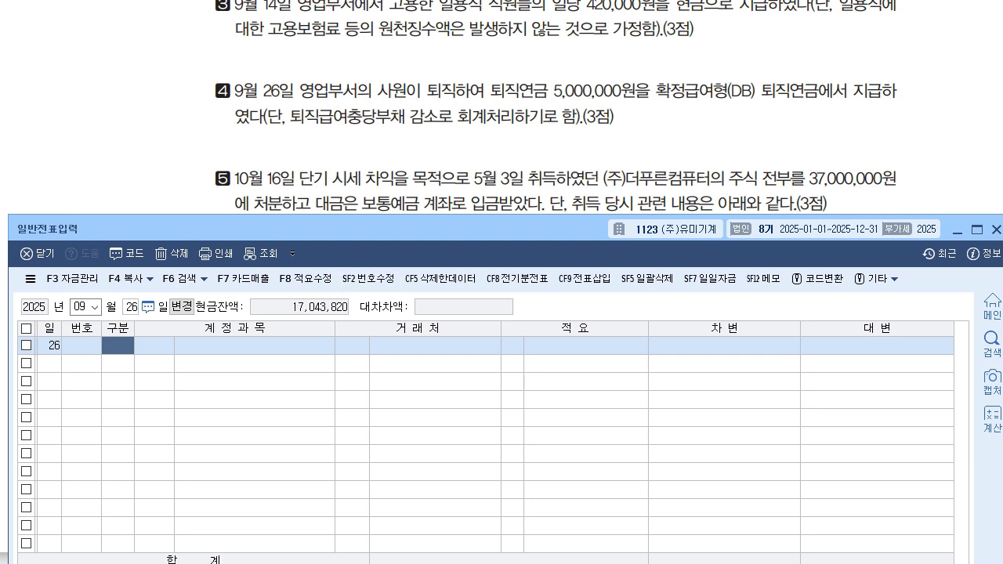
Open the 합계잔액시산표 for the period up to September 26, 2025.
key(alt+Tab)
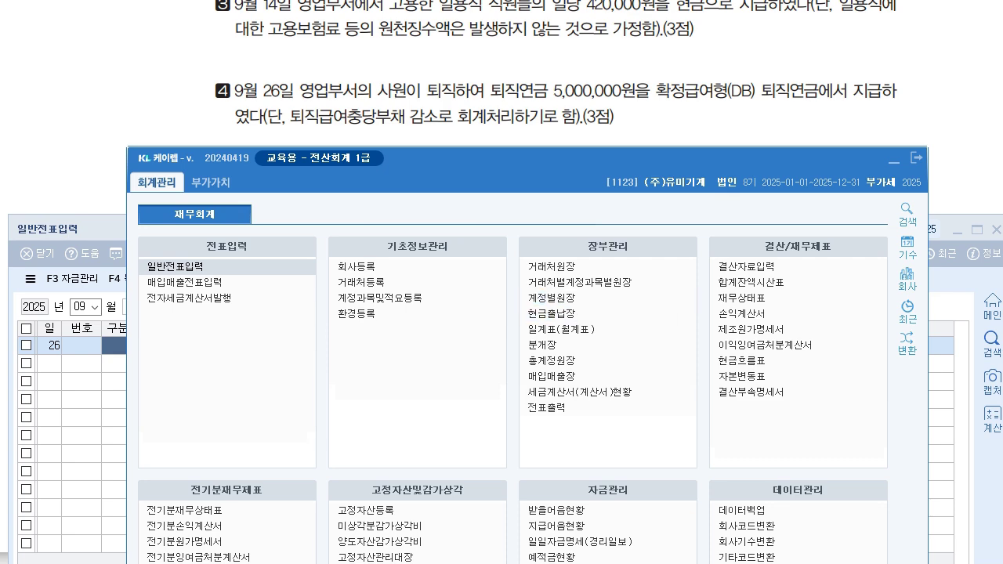
click(753, 282)
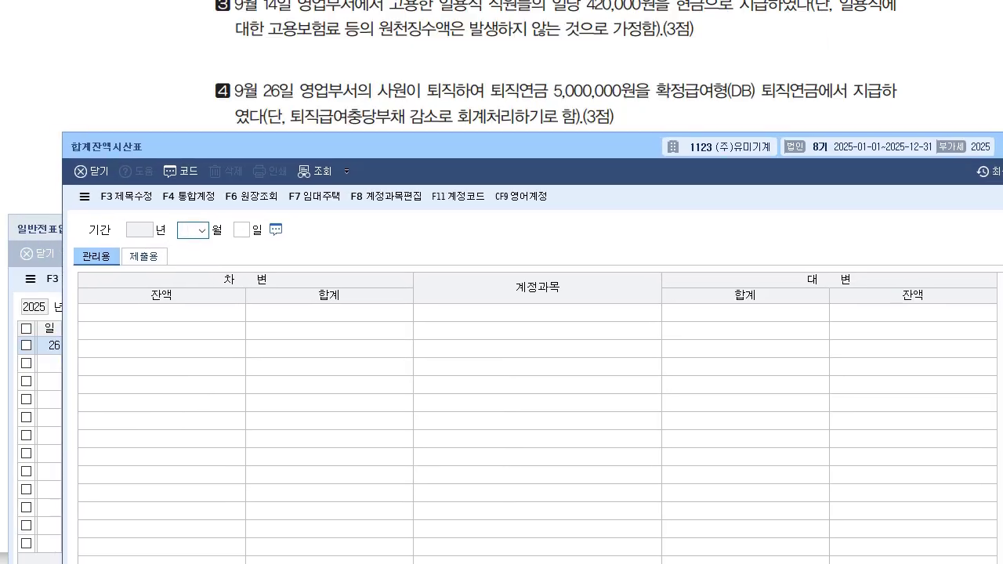
text(09)
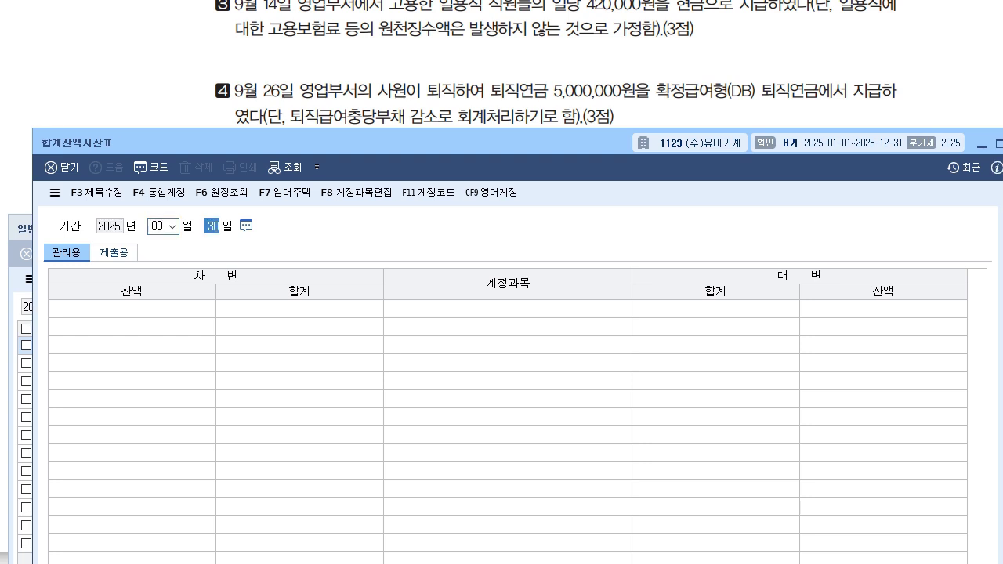
text(26)
key(Return)
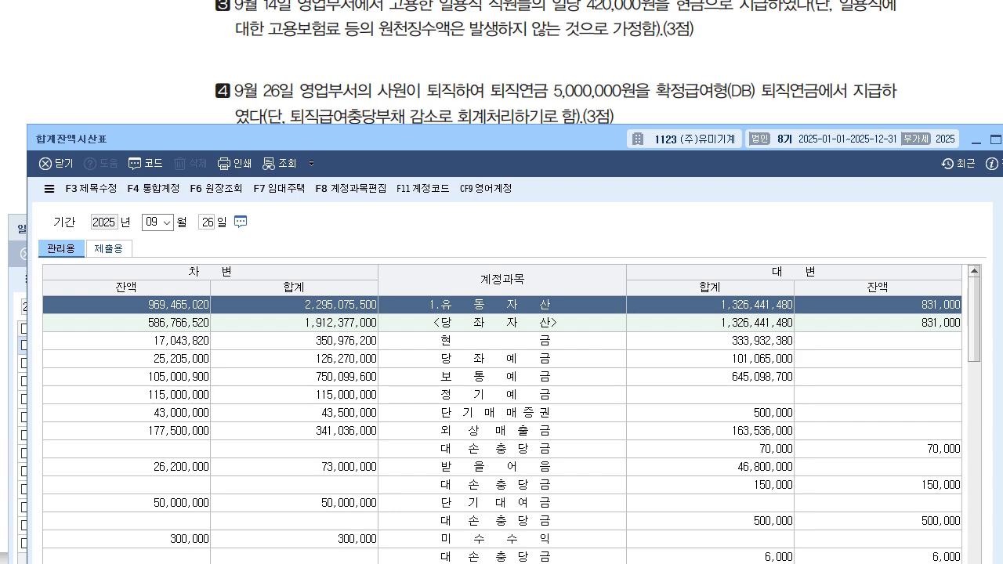
Check the 퇴직연금운용자산 and 퇴직급여충당부채 balances in the trial balance, then return to 일반전표입력.
scroll(501, 423, down, 7)
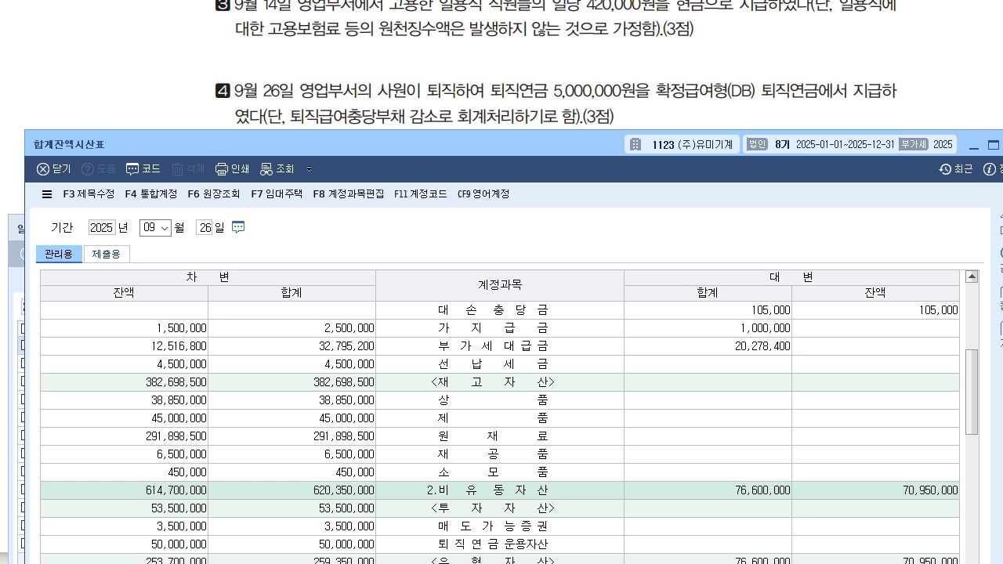
scroll(500, 431, down, 7)
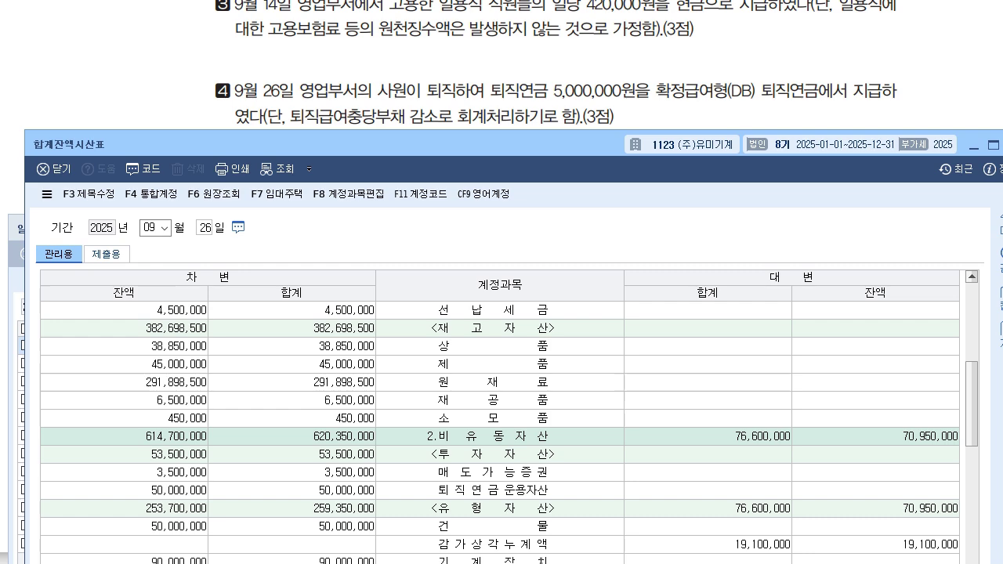
scroll(500, 431, down, 4)
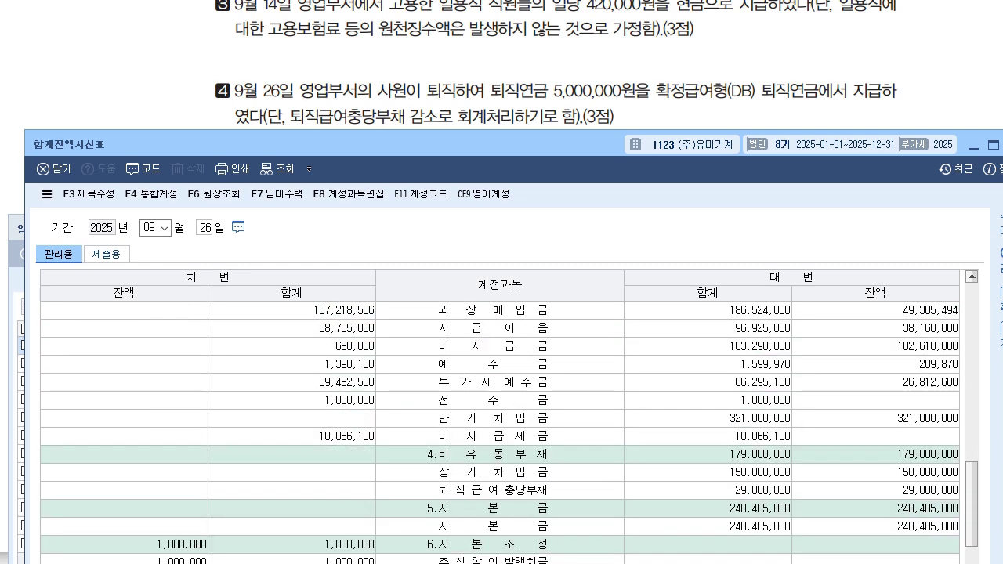
click(500, 382)
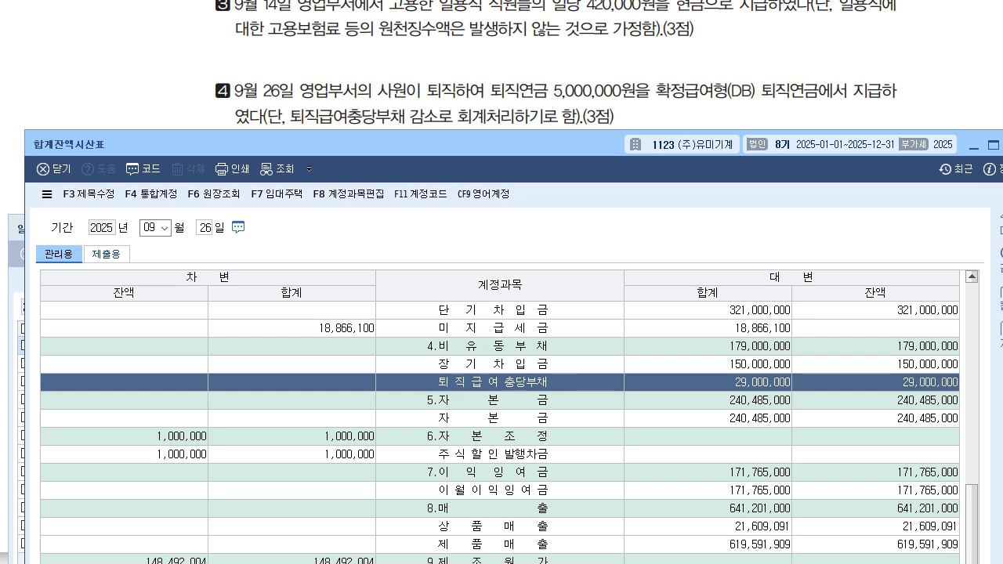
key(Escape)
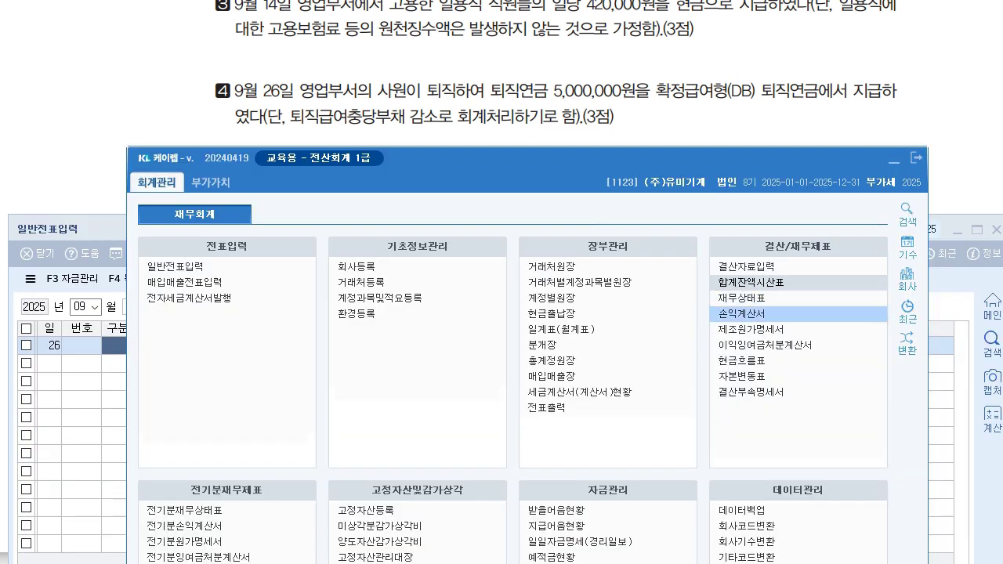
click(917, 158)
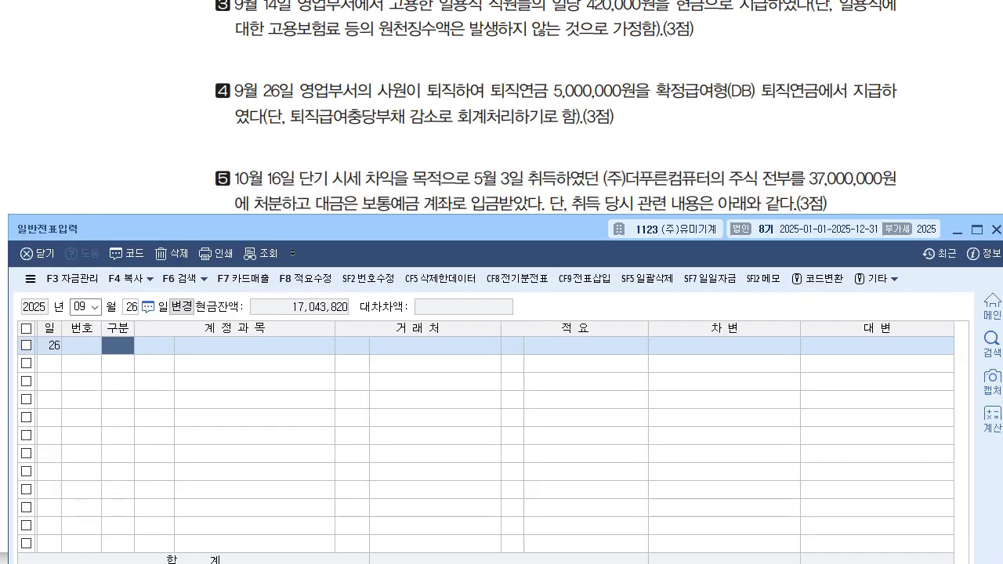
Enter a debit (차변) line for 퇴직급여충당부채 (0295) with the amount 5,000,000.
text(3)
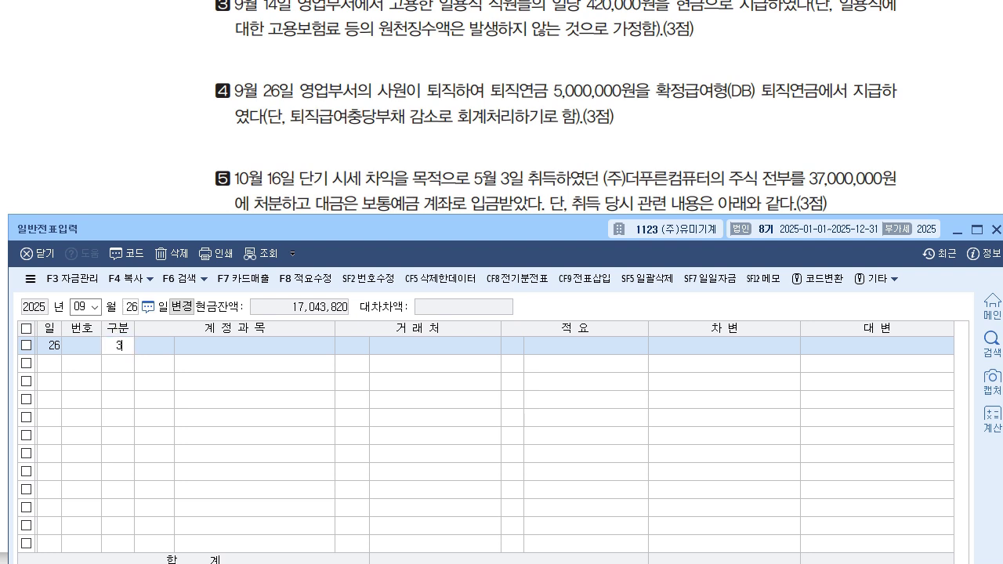
key(Return)
text(295)
key(Return)
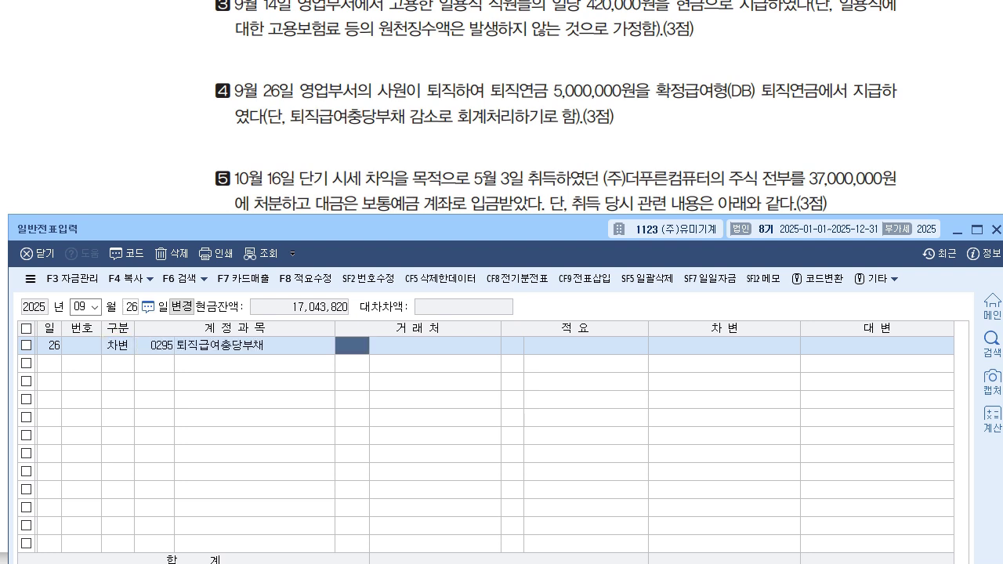
key(Return)
key(Return)
key(Return)
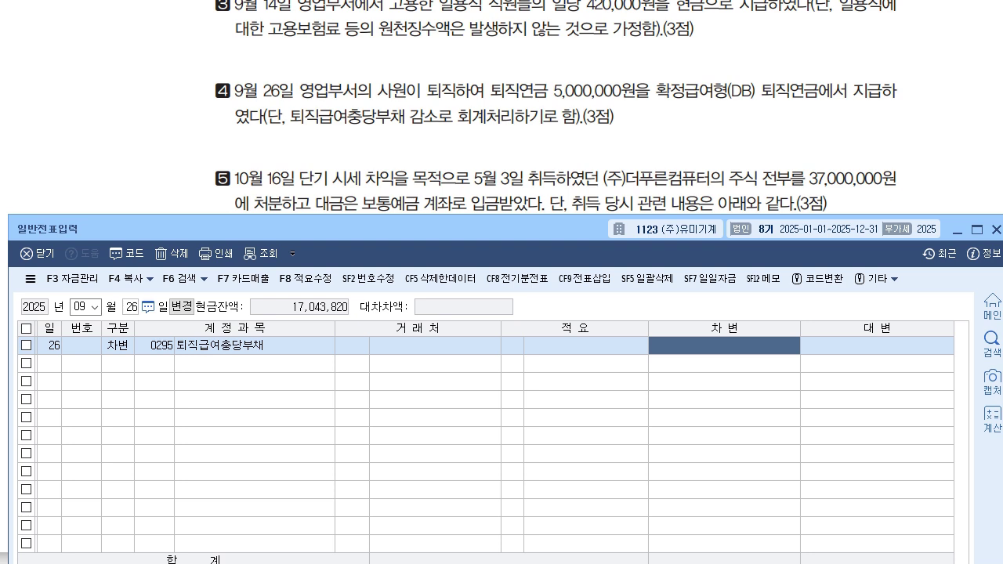
text(5000000)
key(Return)
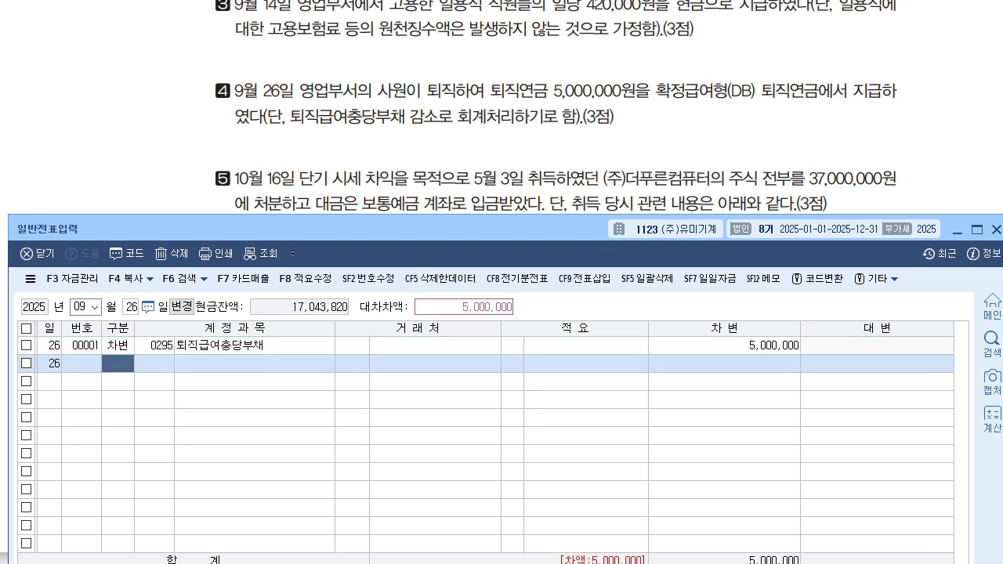
Complete the September 26 voucher with a credit (대변) line for 퇴직연금운용자산 (0186) of 5,000,000.
text(4)
key(Return)
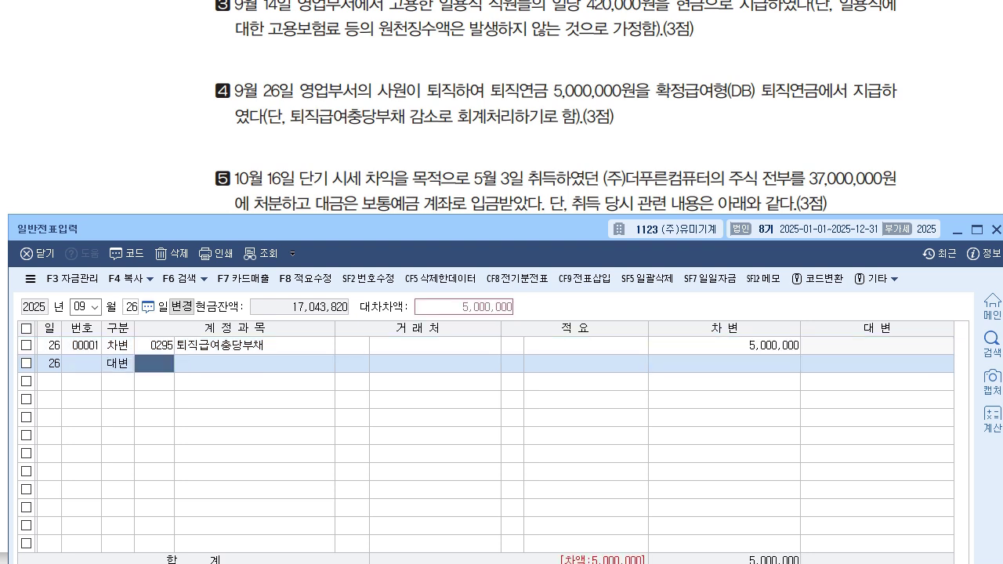
text(186)
key(Return)
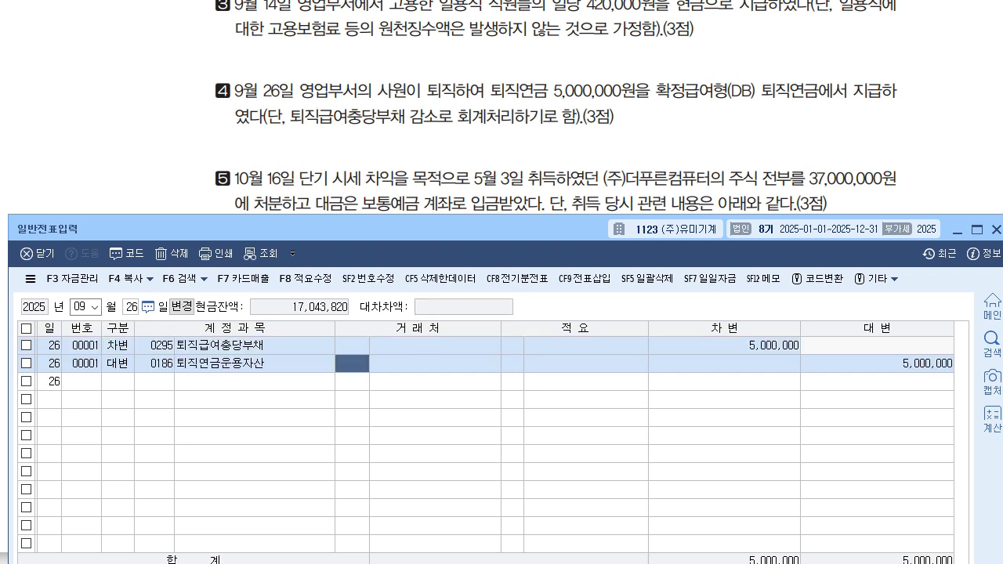
key(Return)
key(Return)
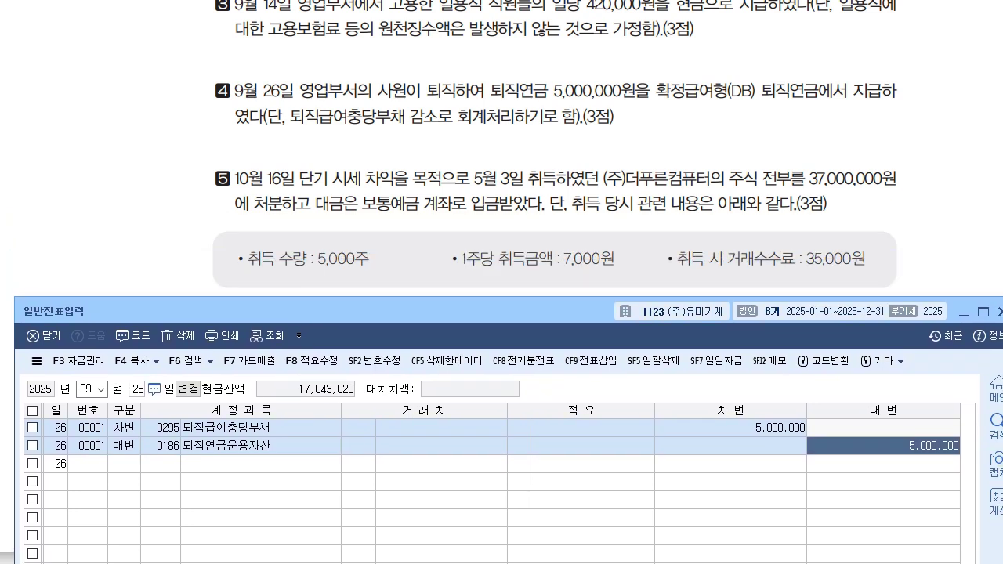
Set the voucher date to October 16 in 일반전표입력.
click(92, 390)
text(10)
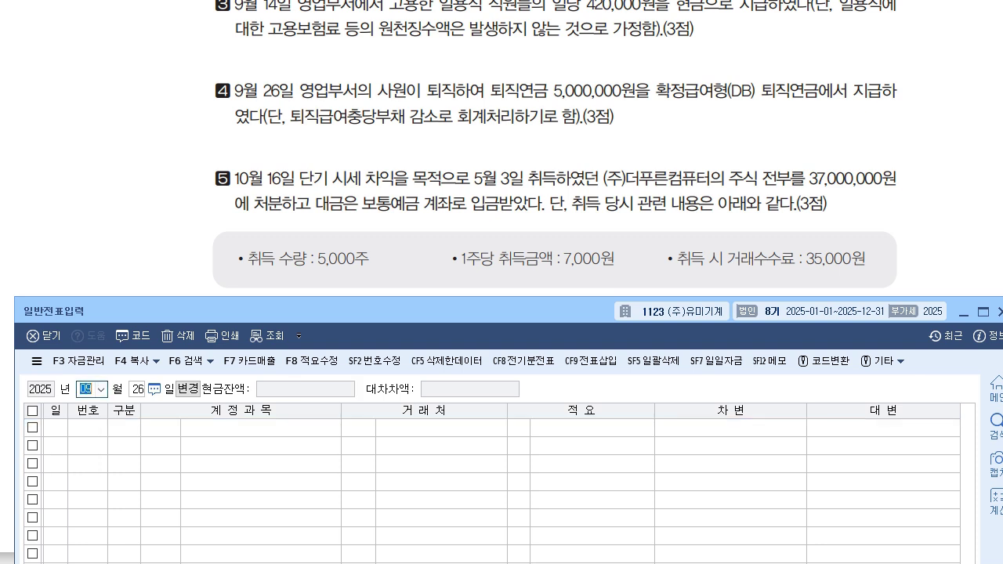
key(Return)
text(16)
key(Return)
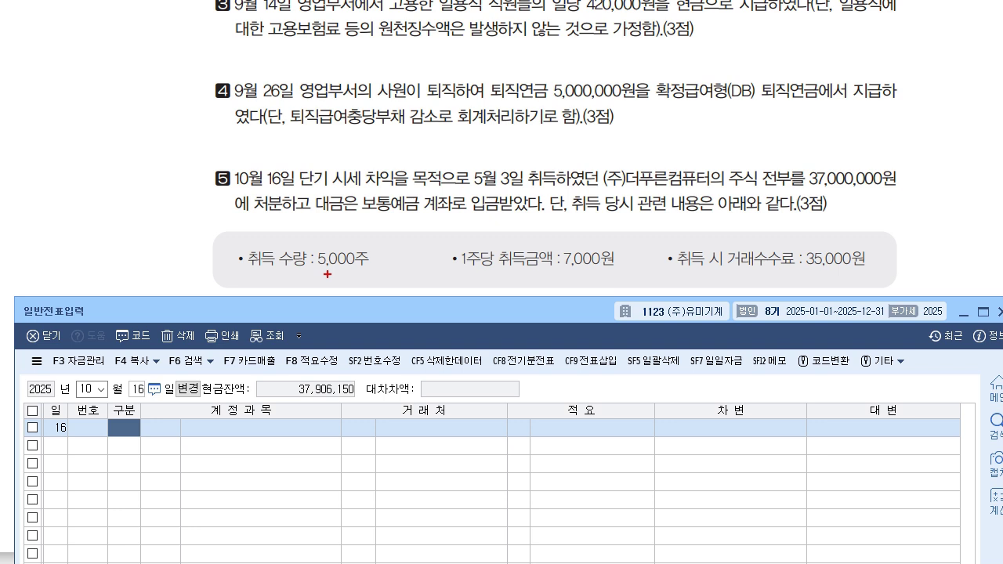
Examine item 5's share quantity, unit acquisition price, transaction fee and holding purpose to work out the disposal entry.
drag(300, 269, 359, 267)
drag(554, 269, 610, 270)
drag(800, 272, 840, 275)
mouse_move(784, 226)
mouse_down()
mouse_move(778, 237)
mouse_move(790, 240)
mouse_up()
mouse_move(797, 214)
mouse_down()
mouse_move(805, 242)
mouse_move(804, 226)
mouse_move(849, 249)
mouse_up()
drag(834, 239, 861, 233)
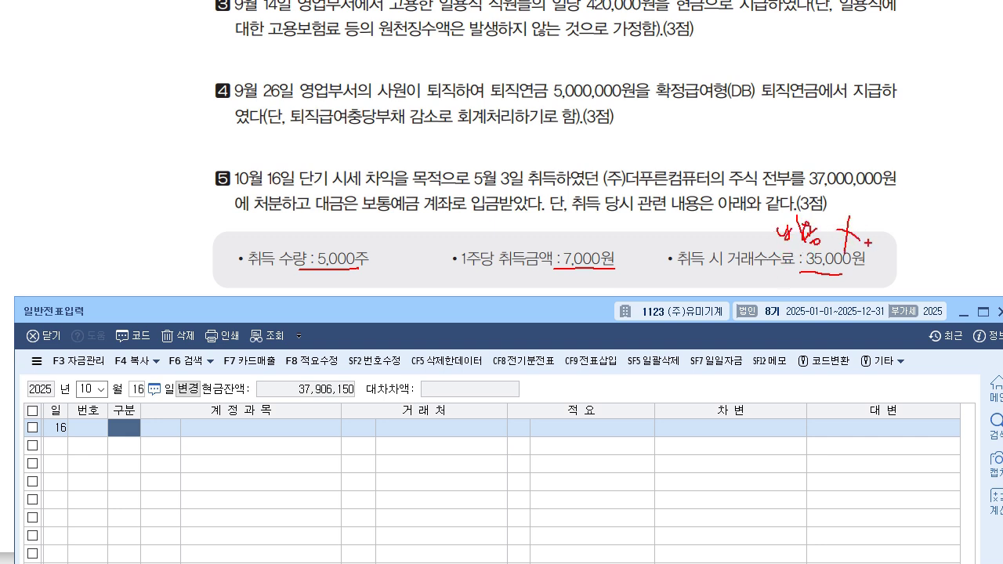
mouse_move(422, 248)
mouse_down()
mouse_move(534, 223)
mouse_move(585, 240)
mouse_up()
drag(592, 216, 598, 243)
drag(611, 240, 618, 233)
drag(623, 227, 642, 231)
mouse_move(637, 226)
mouse_down()
mouse_move(690, 230)
mouse_move(743, 213)
mouse_move(779, 181)
mouse_move(748, 170)
mouse_move(804, 149)
mouse_up()
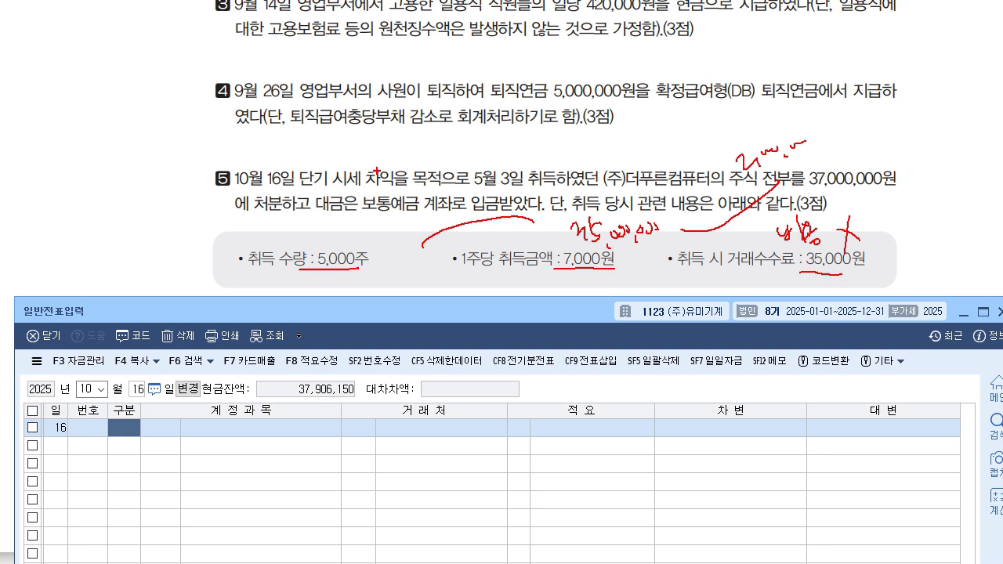
mouse_move(312, 190)
mouse_down()
mouse_move(414, 180)
mouse_move(441, 152)
mouse_move(479, 166)
mouse_move(505, 151)
mouse_move(530, 166)
mouse_move(555, 161)
mouse_up()
drag(551, 201, 557, 205)
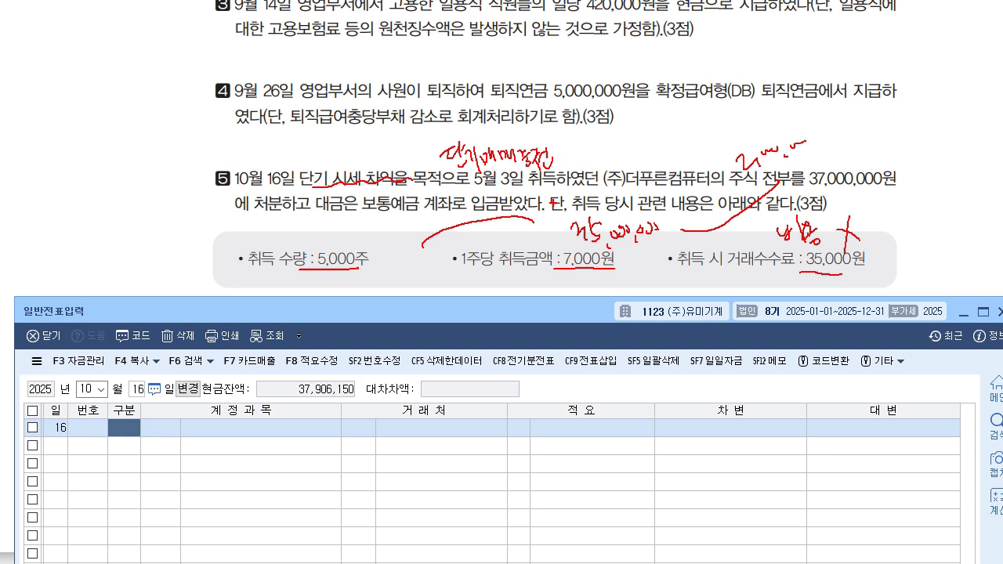
key(Escape)
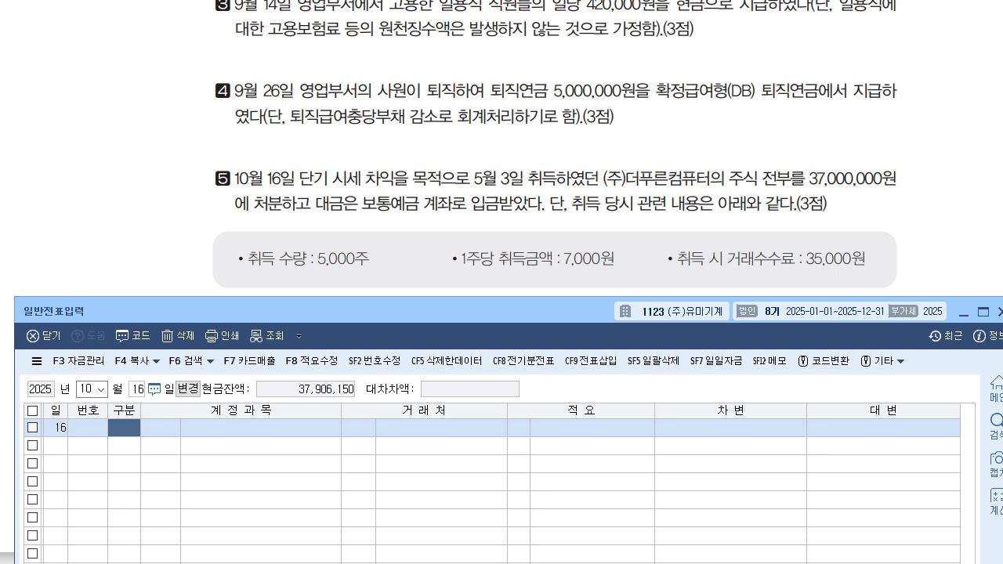
Enter a debit (차변) line for 보통예금 (0103) with the amount 37,000,000.
text(3)
key(Return)
text(103)
key(Return)
key(Return)
key(Return)
key(Return)
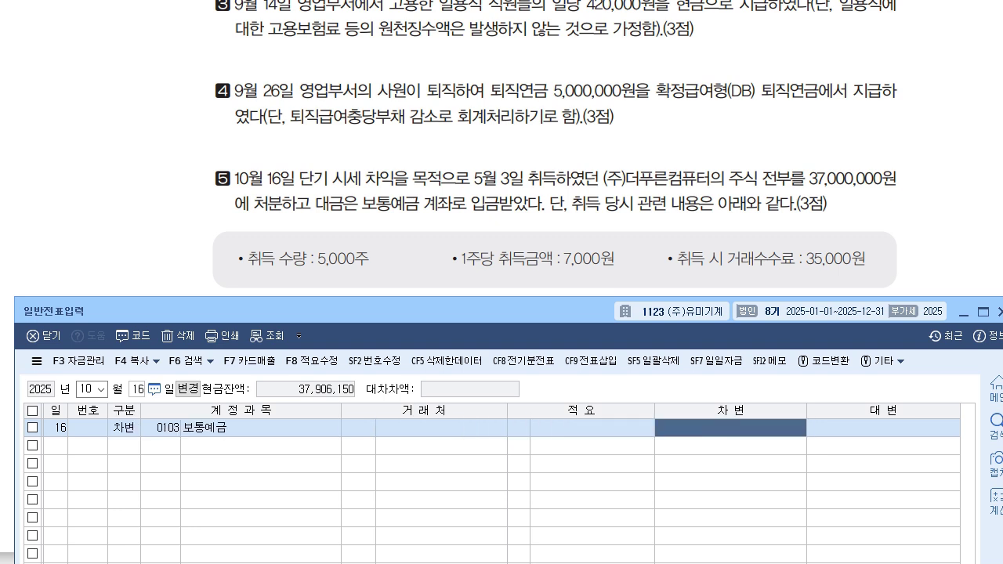
text(37000000)
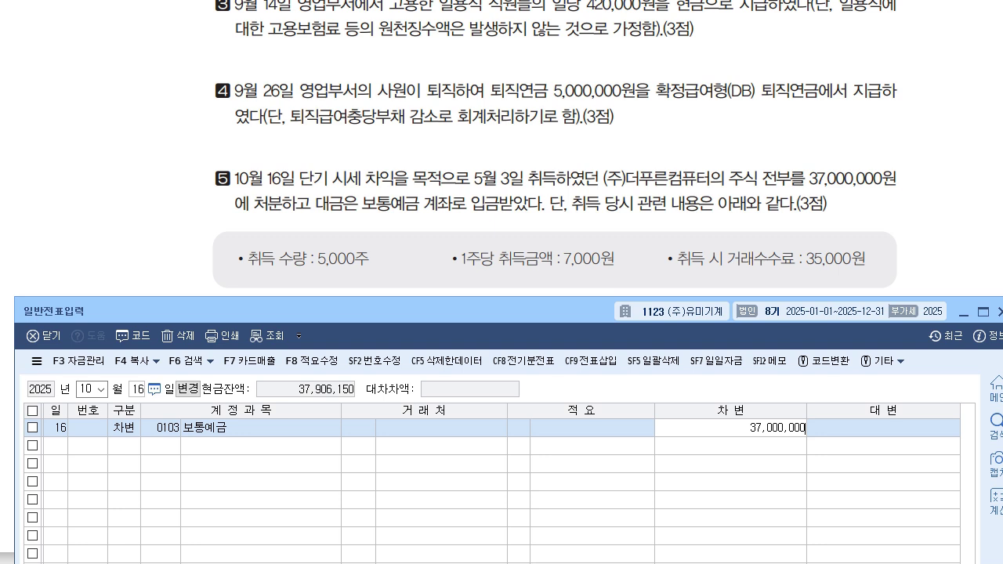
key(Return)
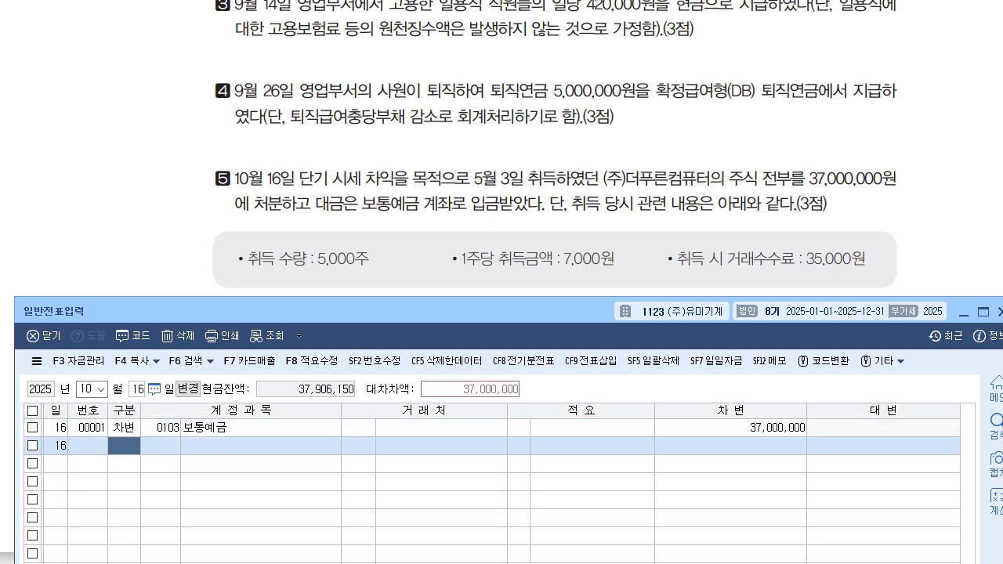
Add a credit (대변) line for 단기매매증권 (0107) with the amount 35,000,000.
text(4)
key(Return)
text(107)
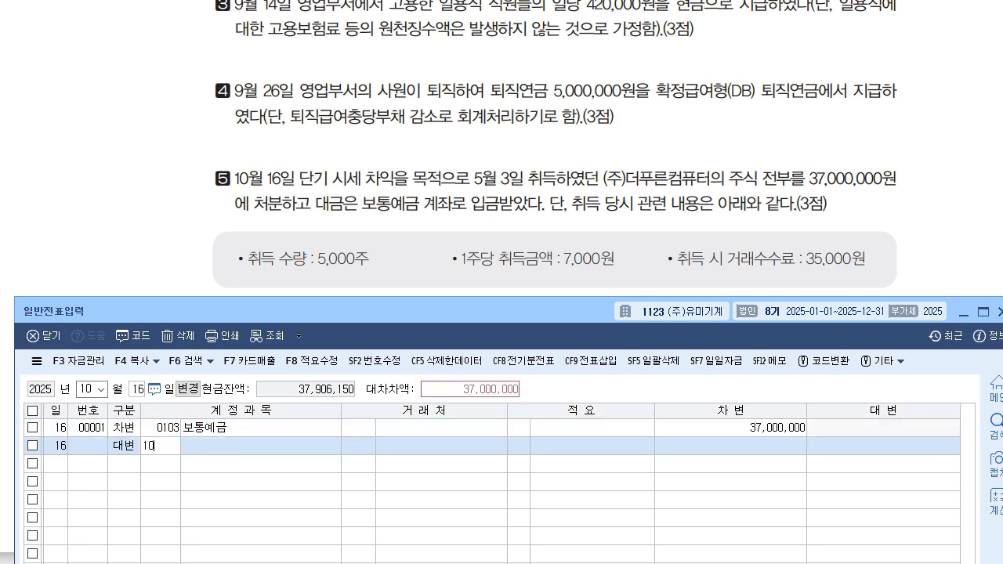
key(Return)
key(Return)
key(Return)
key(Return)
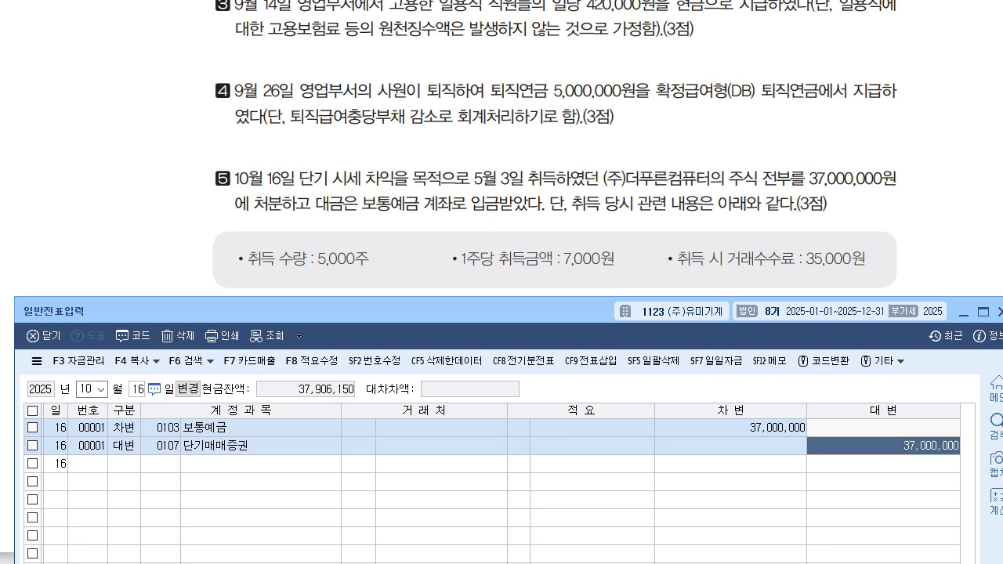
text(35000000)
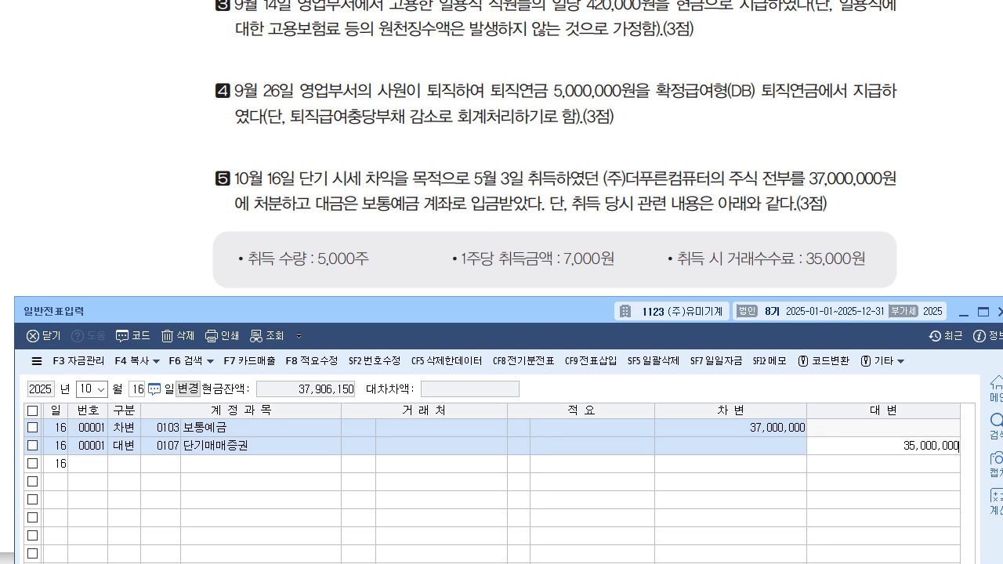
key(Return)
Complete the October 16 voucher with a credit (대변) line for 단기매매증권처분이익 (0906) of 2,000,000.
key(4)
key(Return)
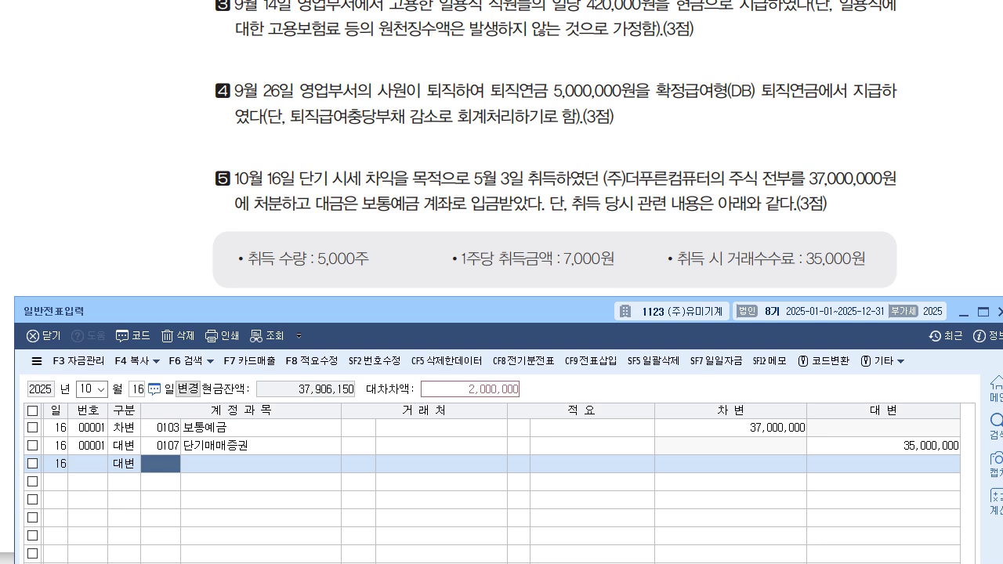
text(906)
key(Return)
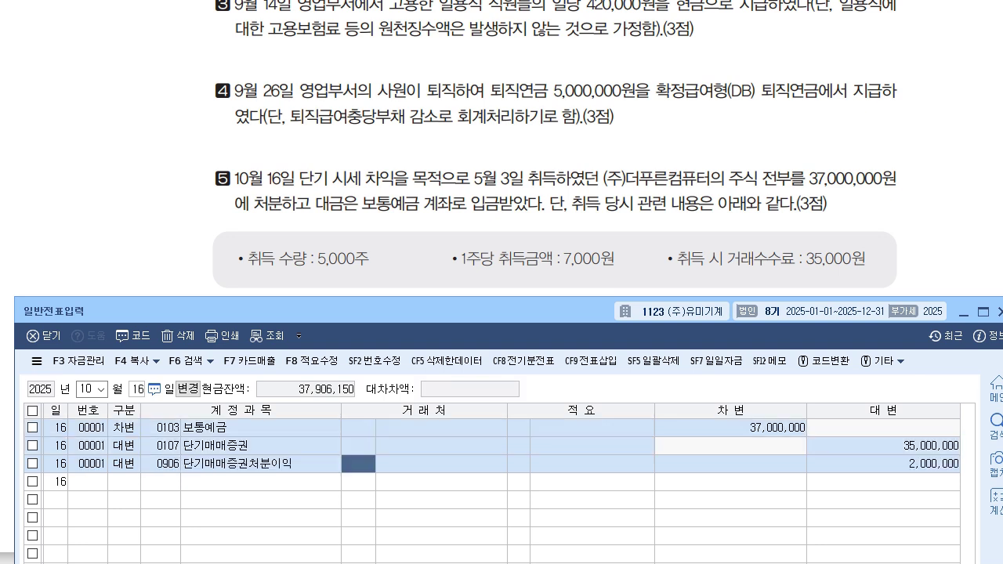
right_click(581, 382)
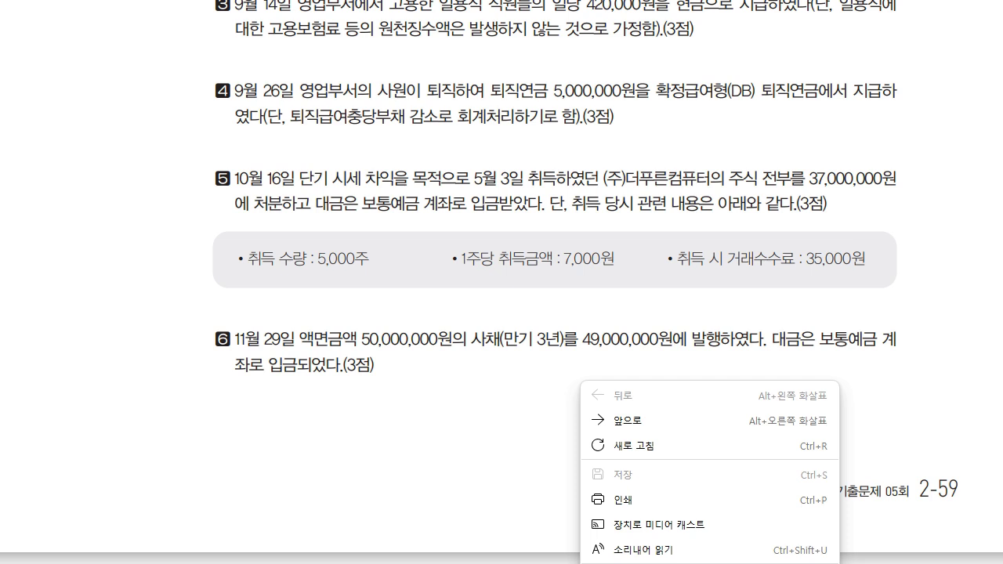
key(alt+Tab)
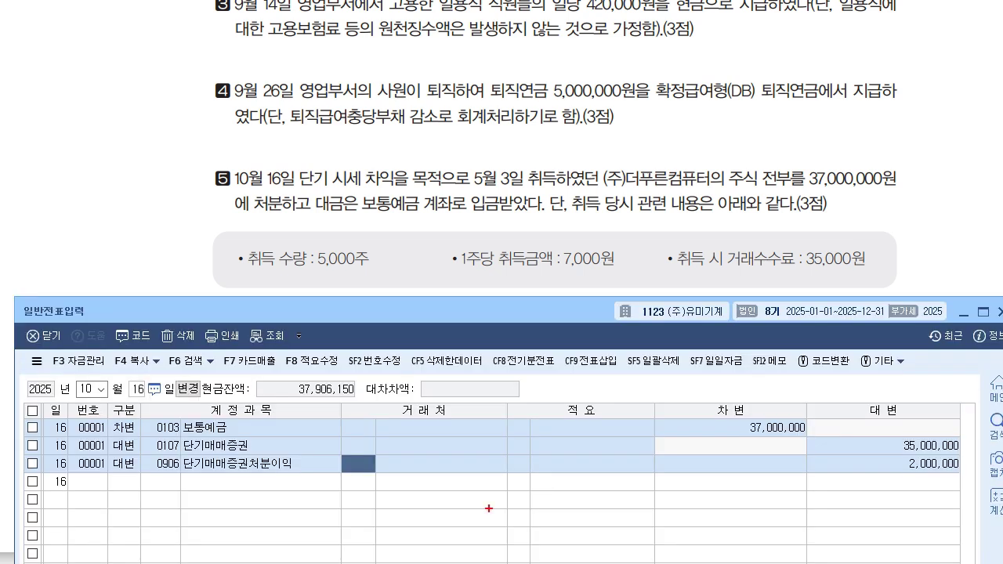
drag(846, 397, 802, 506)
mouse_move(314, 404)
mouse_down()
mouse_move(323, 399)
mouse_move(338, 419)
mouse_up()
drag(327, 459, 331, 461)
key(Escape)
Set the voucher date to November 29 for item 6.
scroll(555, 141, down, 2)
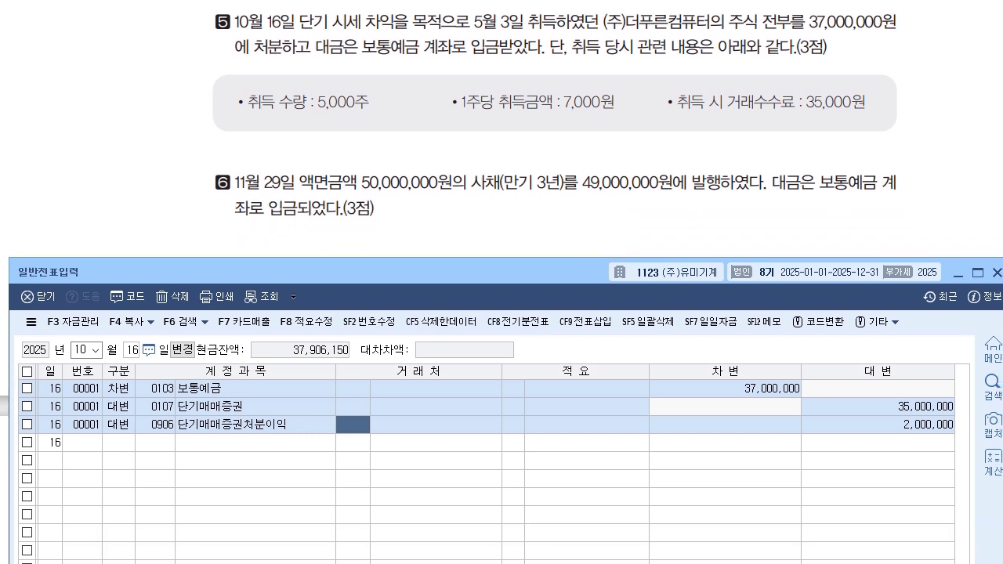
click(86, 346)
text(11)
key(Return)
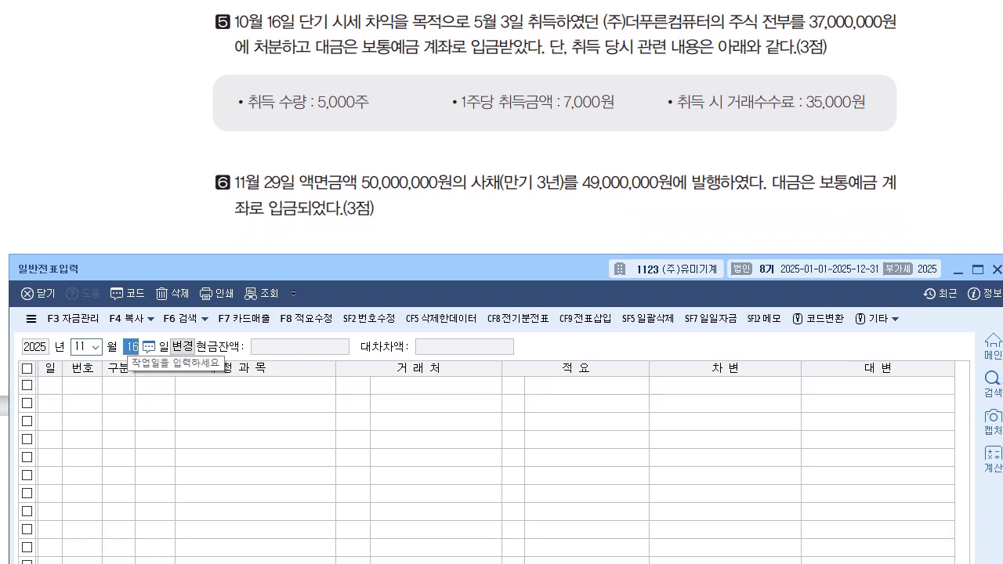
text(29)
key(Return)
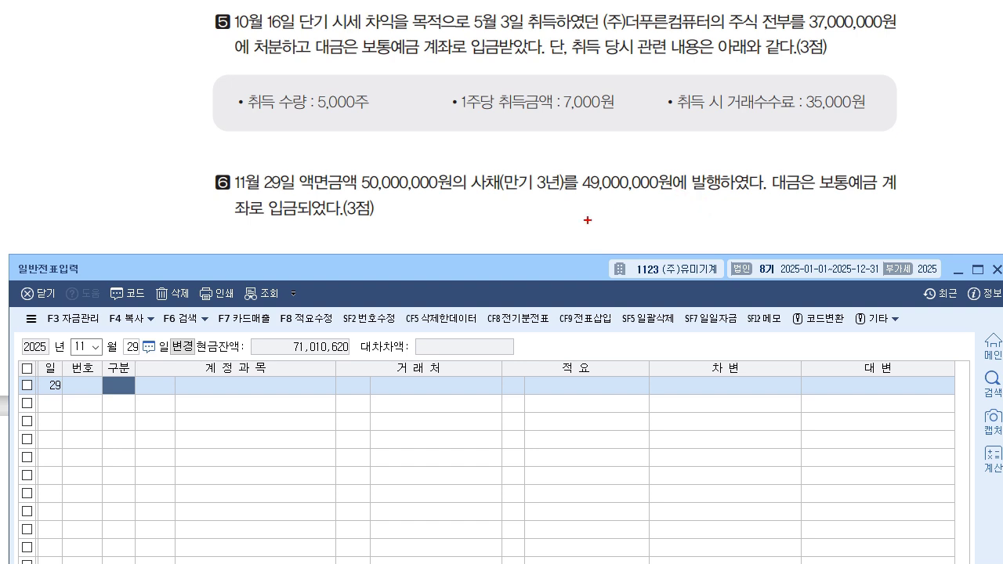
Examine item 6's bond face value, issue price and deposit account to work out the issuance entry and discount.
drag(584, 213, 575, 257)
drag(622, 218, 615, 236)
mouse_move(622, 226)
mouse_down()
mouse_move(631, 238)
mouse_move(644, 225)
mouse_move(652, 237)
mouse_up()
drag(656, 219, 659, 250)
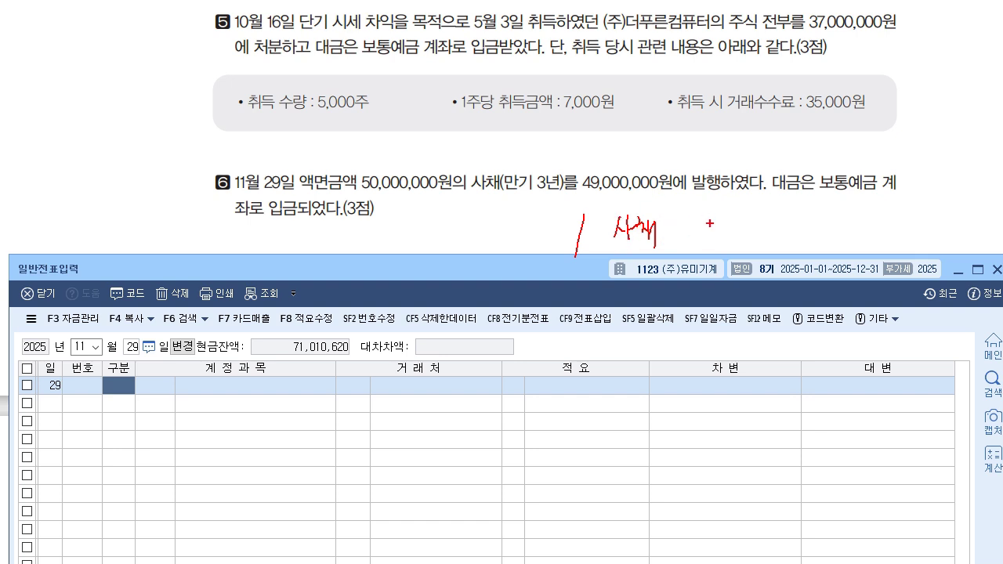
mouse_move(707, 210)
mouse_down()
mouse_move(740, 228)
mouse_move(780, 225)
mouse_up()
mouse_move(598, 208)
mouse_down()
mouse_move(604, 199)
mouse_move(609, 207)
mouse_up()
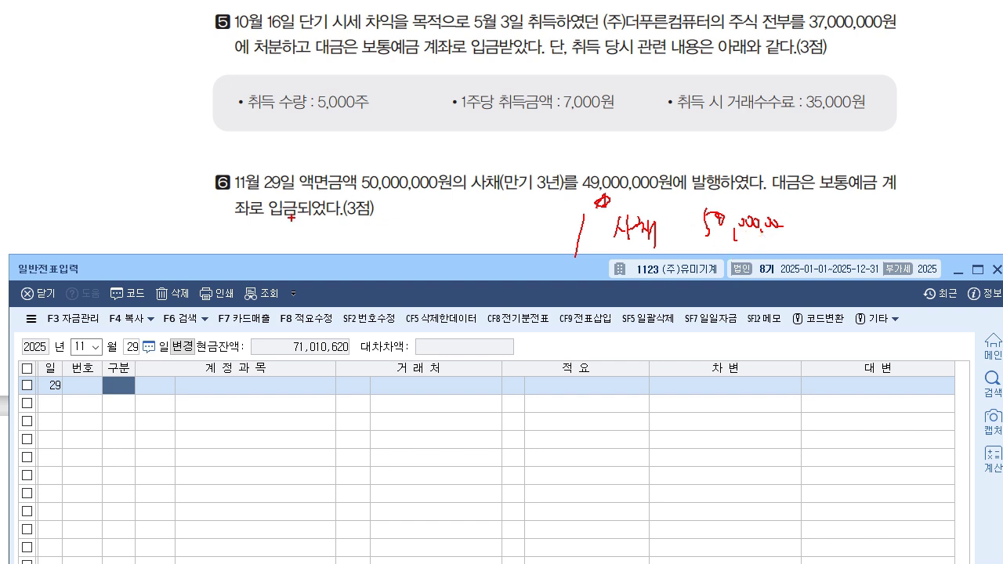
mouse_move(298, 217)
mouse_down()
mouse_move(308, 237)
mouse_move(318, 221)
mouse_move(324, 245)
mouse_move(334, 236)
mouse_move(351, 251)
mouse_move(358, 231)
mouse_up()
mouse_move(410, 213)
mouse_down()
mouse_move(403, 231)
mouse_move(419, 235)
mouse_up()
mouse_move(414, 221)
mouse_down()
mouse_move(416, 252)
mouse_move(433, 251)
mouse_up()
mouse_move(443, 238)
mouse_down()
mouse_move(447, 253)
mouse_move(451, 239)
mouse_up()
drag(458, 233, 494, 238)
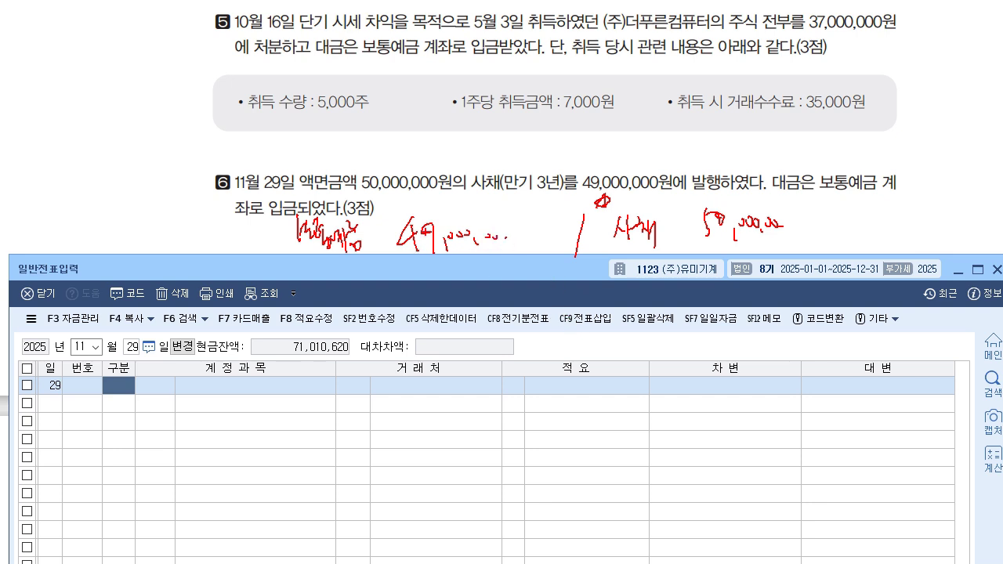
mouse_move(431, 265)
mouse_down()
mouse_move(431, 279)
mouse_move(500, 263)
mouse_up()
mouse_move(225, 257)
mouse_down()
mouse_move(225, 279)
mouse_move(237, 279)
mouse_up()
drag(226, 274, 244, 273)
mouse_move(243, 271)
mouse_down()
mouse_move(261, 281)
mouse_move(277, 264)
mouse_up()
mouse_move(262, 261)
mouse_down()
mouse_move(278, 278)
mouse_move(380, 279)
mouse_up()
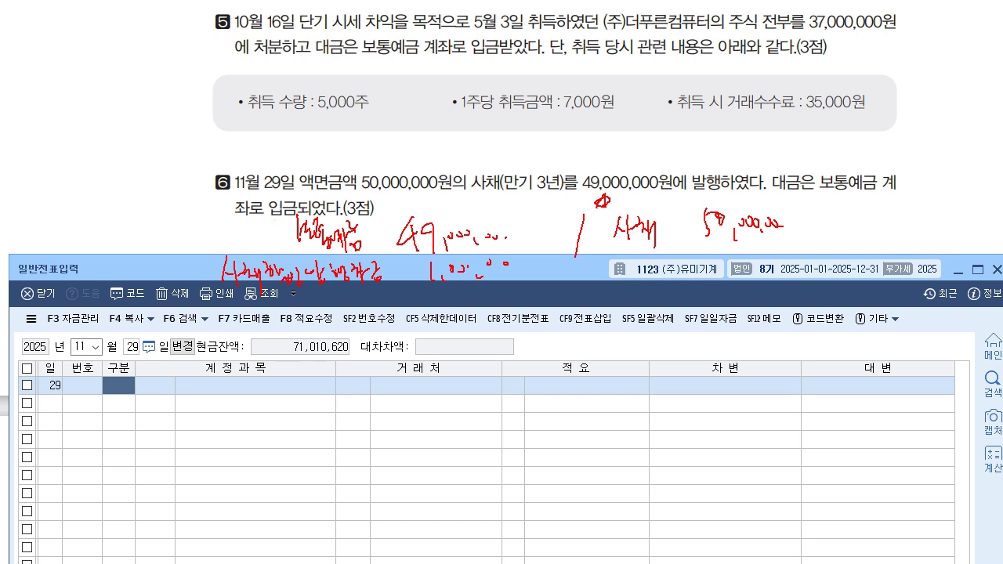
key(Escape)
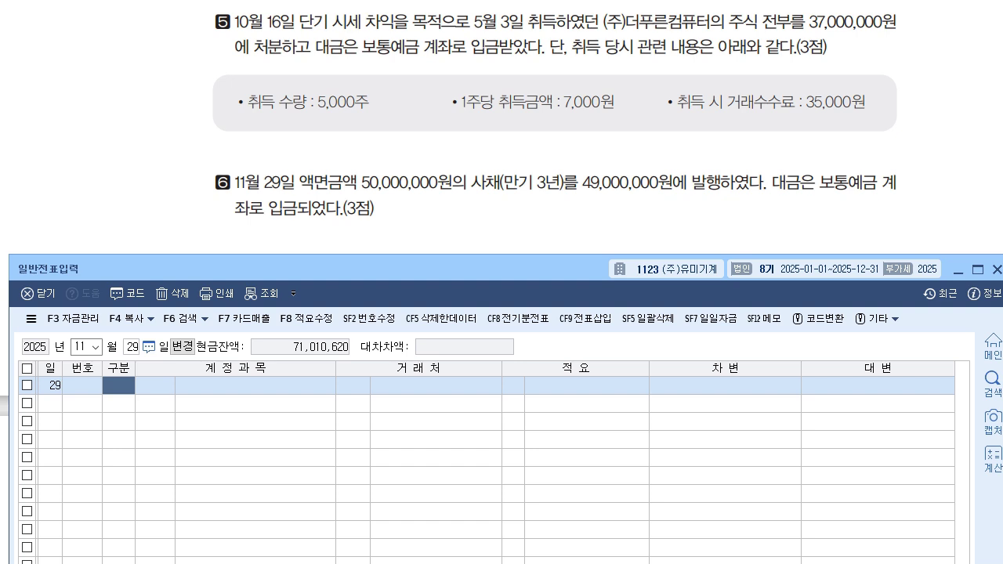
Enter a debit (차변) line for 보통예금 (0103) with the amount 49,000,000.
text(3)
key(Return)
text(103)
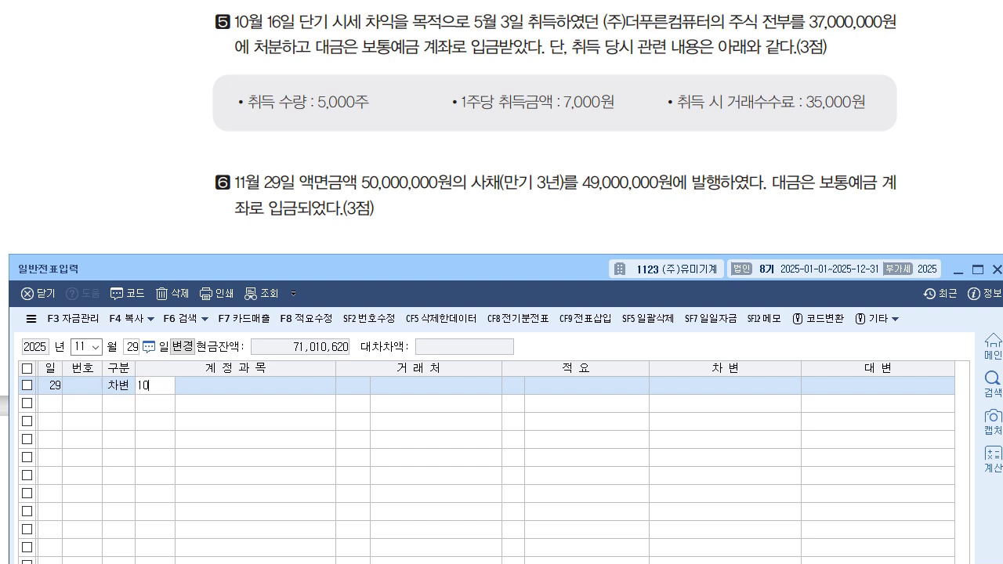
key(Return)
key(Return)
key(Return)
key(Return)
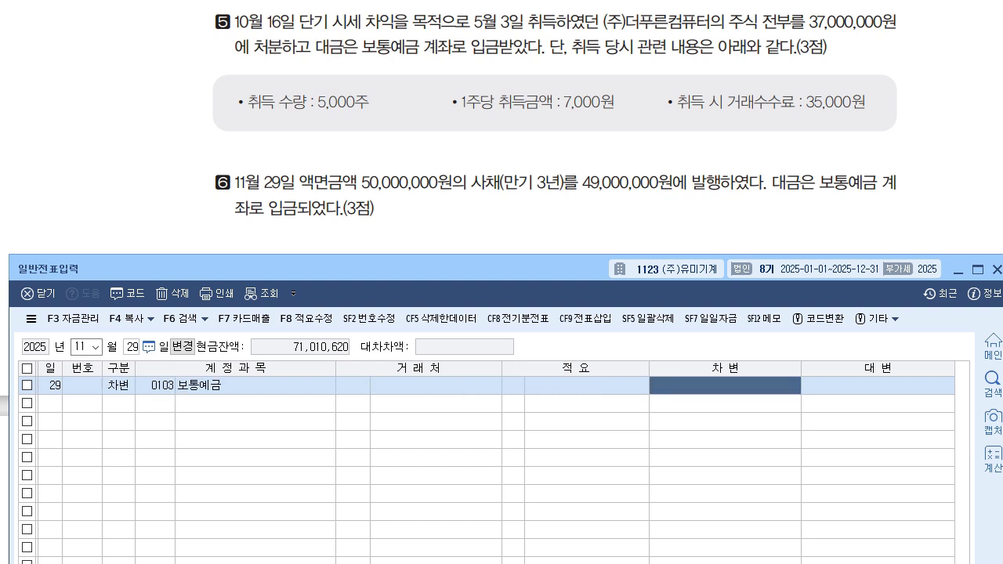
text(49000000)
key(Return)
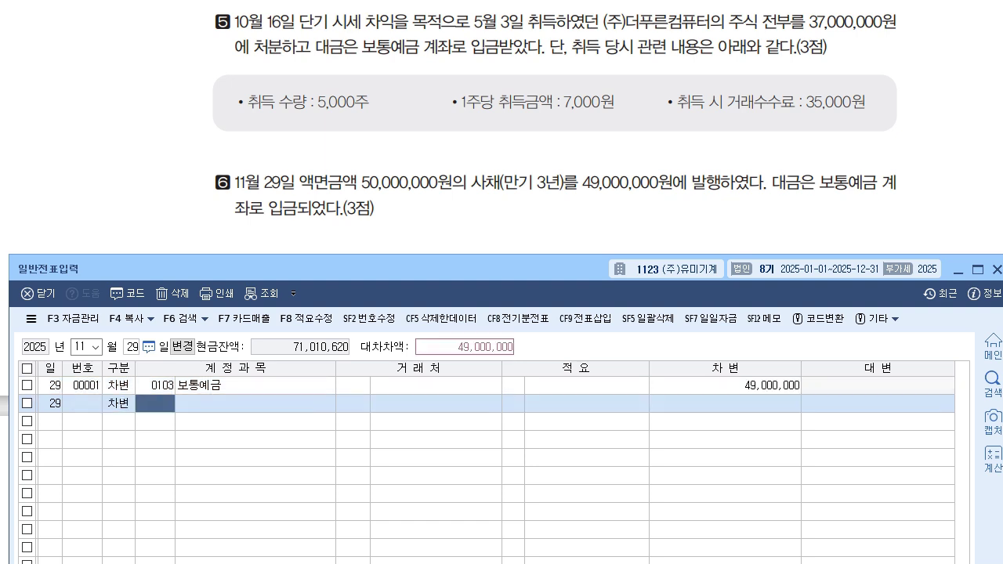
Add a debit (차변) line for 사채할인발행차금 (0292) with the amount 1,000,000.
text(292)
key(Return)
key(Return)
key(Return)
key(Return)
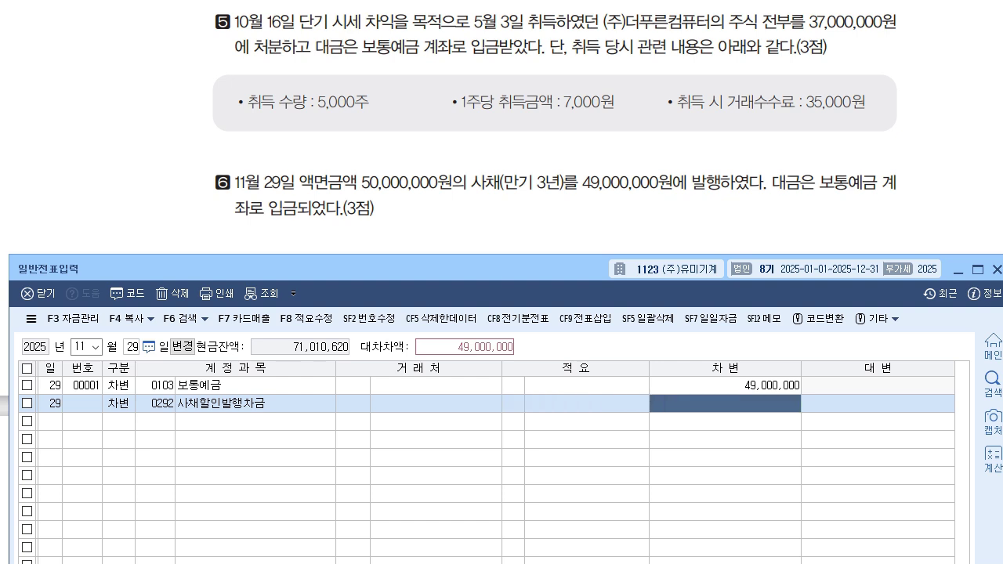
text(1000000)
key(Return)
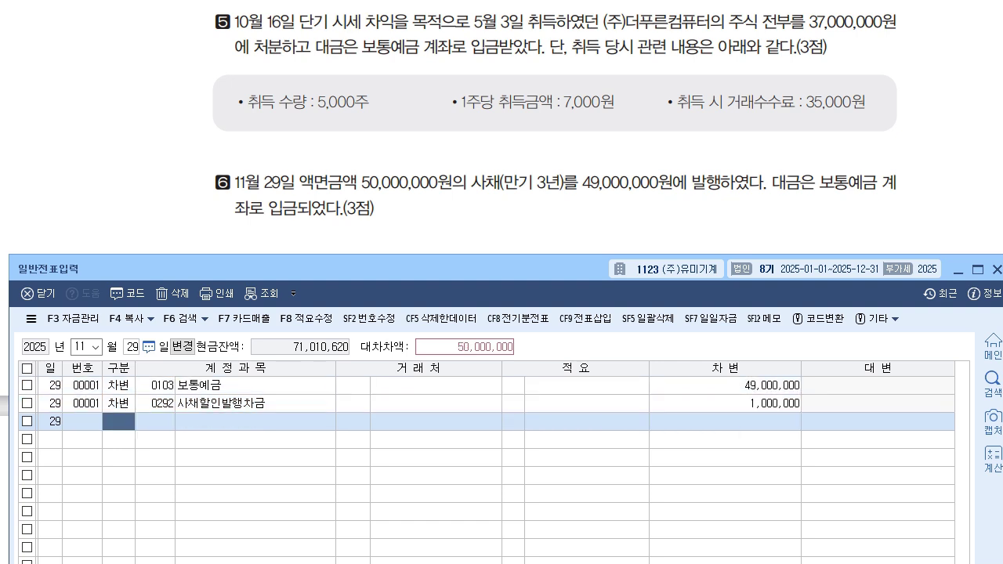
Add a credit (대변) line for 사채 with account code 291 to the November 29 voucher.
text(4)
key(Return)
text(291)
key(Return)
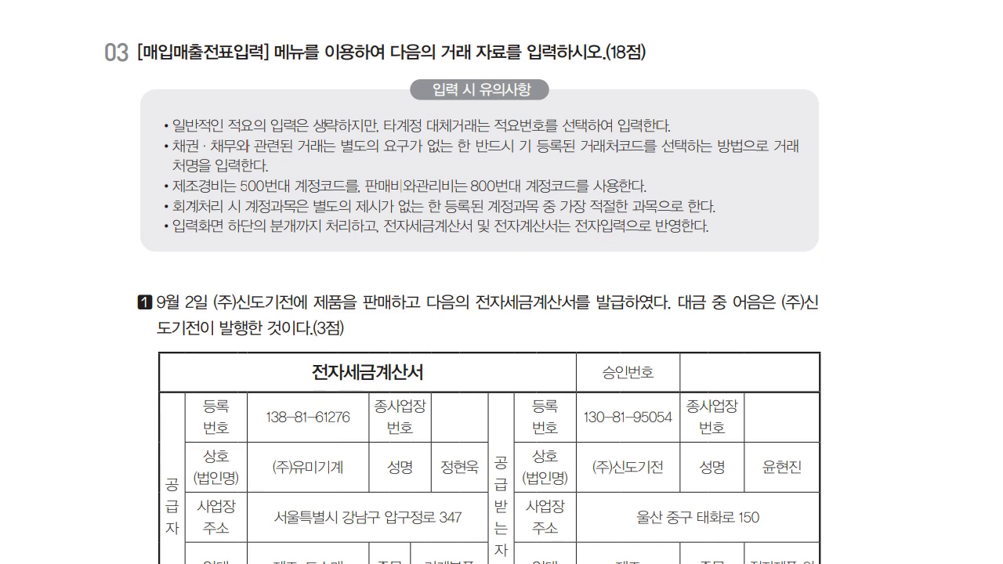
Open 매입매출전표입력 for question 03 and set the voucher date to September 2.
scroll(478, 314, down, 5)
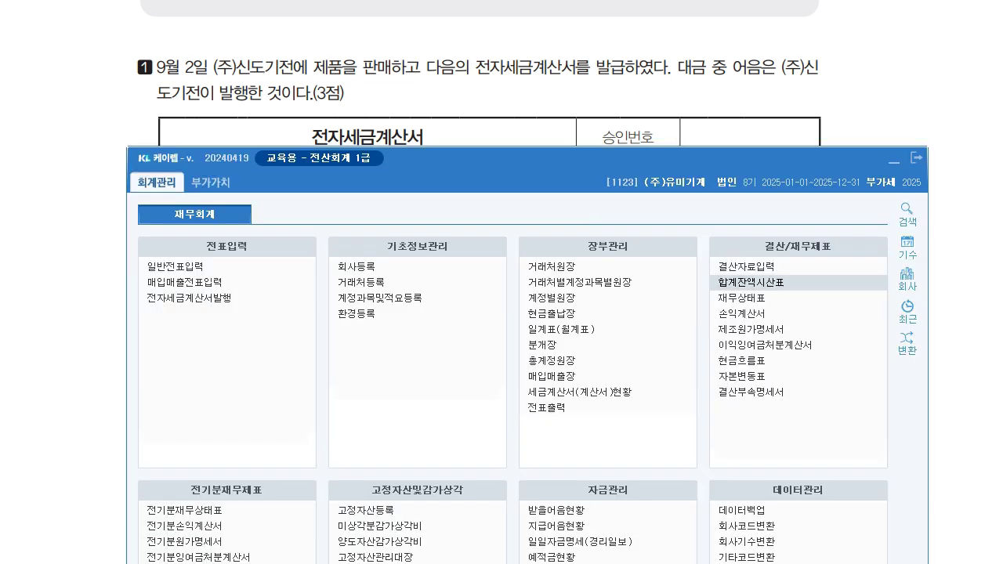
click(184, 282)
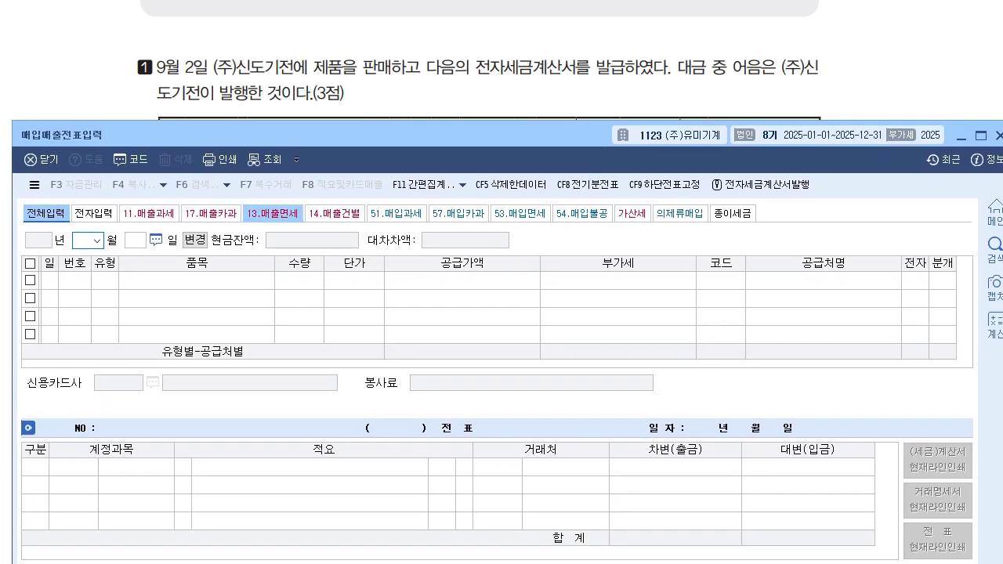
text(9)
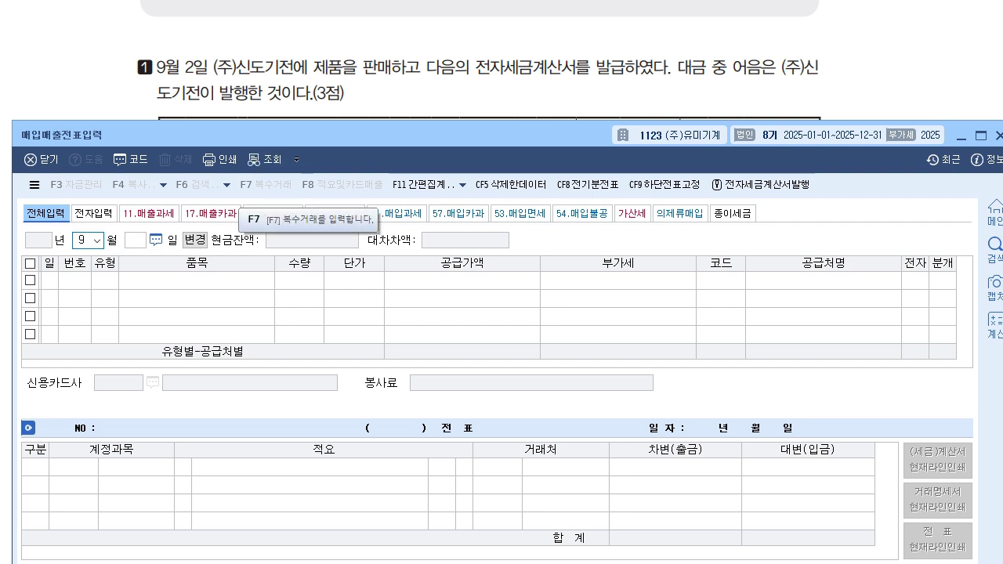
key(Return)
text(2)
key(Return)
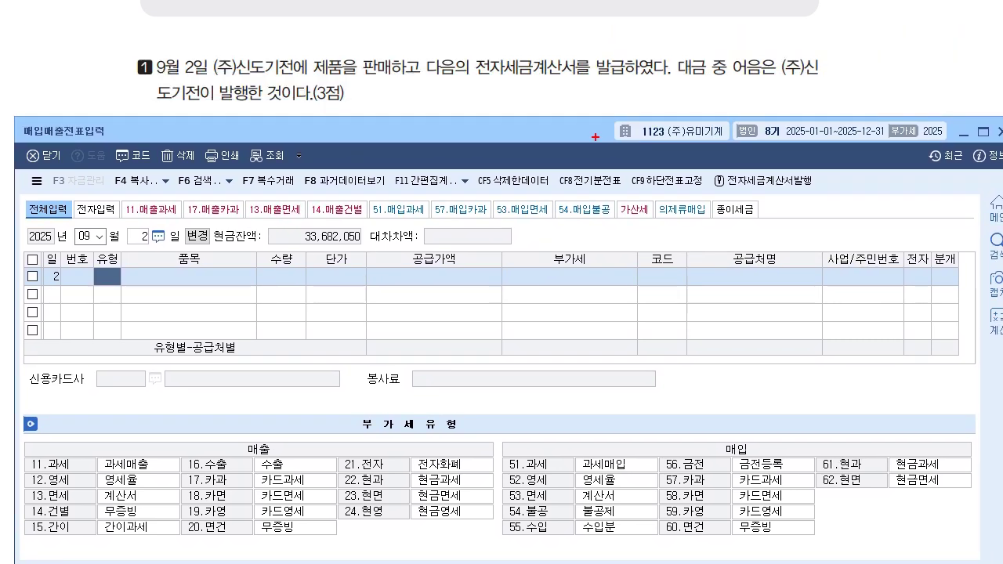
Examine the evidence type named in item 1 of question 03 to decide the voucher's VAT type (유형).
drag(480, 77, 612, 75)
drag(527, 90, 536, 105)
click(538, 102)
drag(547, 88, 551, 104)
drag(562, 82, 561, 108)
drag(562, 95, 563, 104)
drag(566, 96, 572, 102)
drag(577, 88, 577, 106)
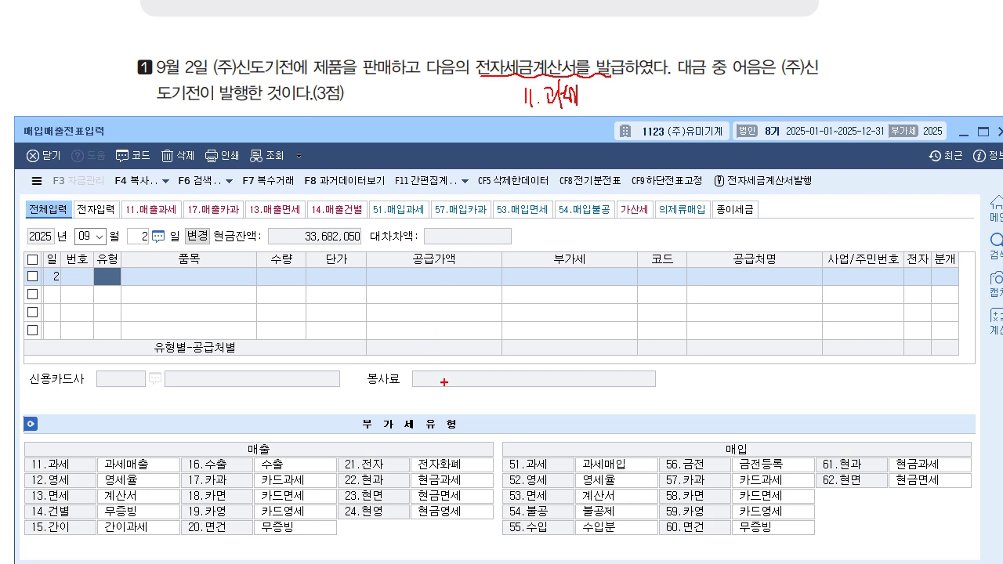
Set the 유형 of the September 2 voucher to 11 (과세).
drag(256, 457, 266, 461)
mouse_move(60, 480)
mouse_down()
mouse_move(25, 467)
mouse_move(67, 474)
mouse_move(67, 491)
mouse_up()
drag(77, 455, 87, 442)
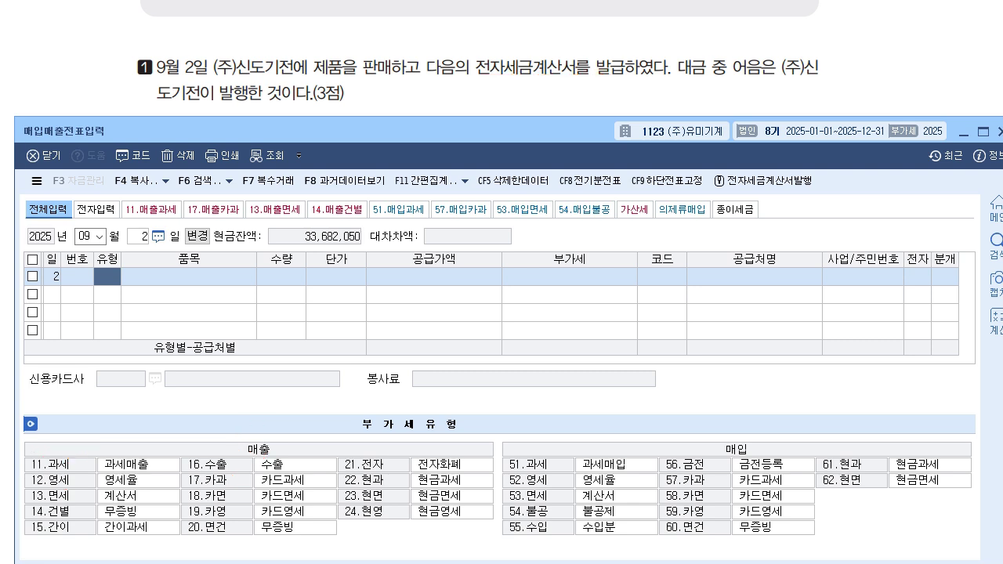
text(11)
key(Return)
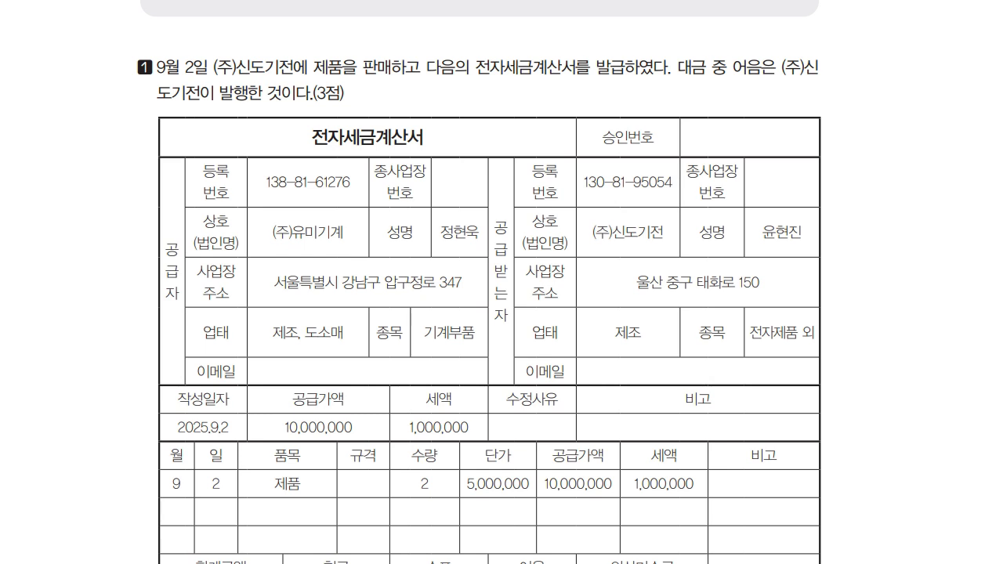
Examine the 전자세금계산서 in item 1 for the item, quantity, unit price, amounts, customer and payment split.
scroll(489, 283, down, 2)
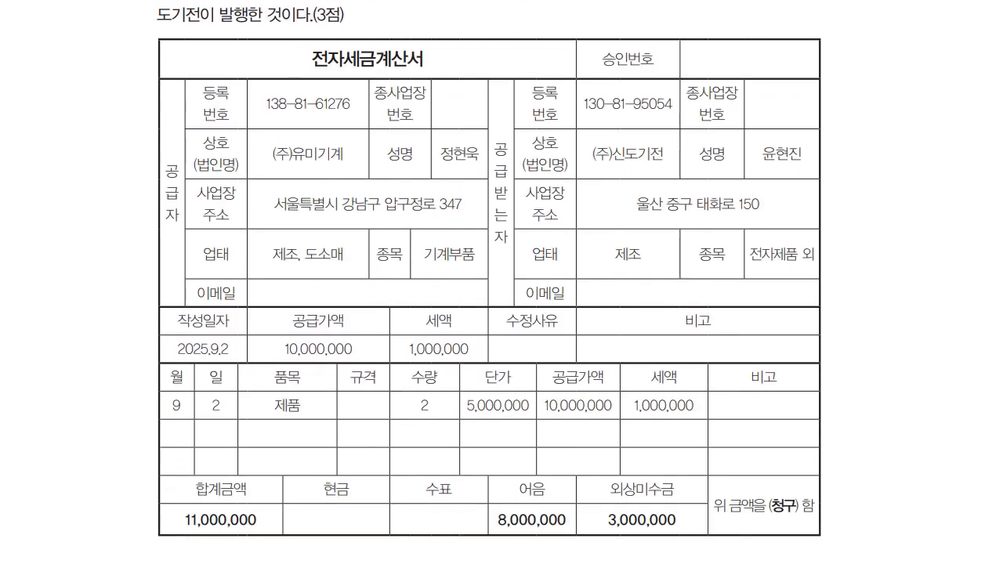
scroll(489, 282, up, 2)
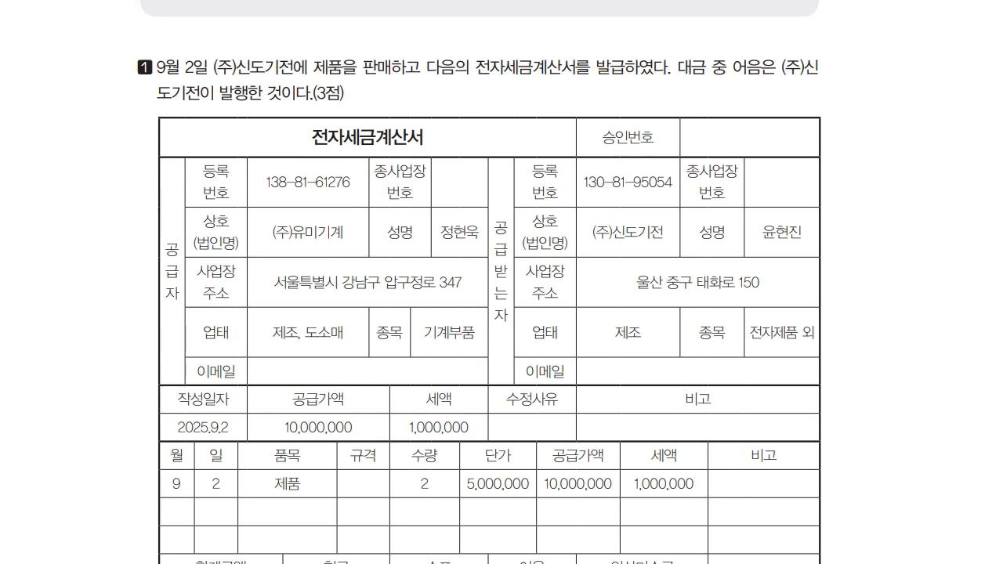
scroll(489, 282, down, 2)
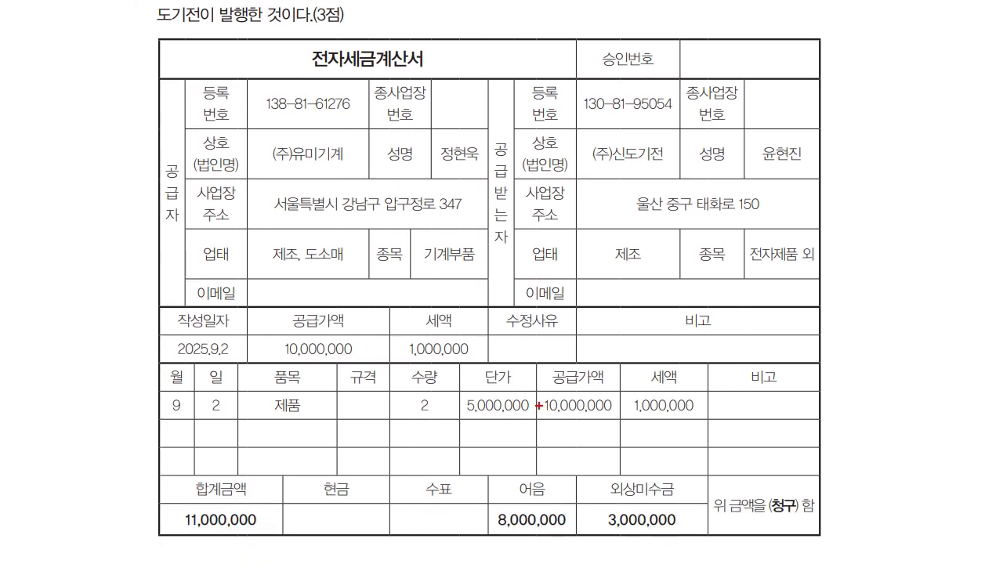
mouse_move(522, 484)
mouse_down()
mouse_move(517, 456)
mouse_move(527, 480)
mouse_move(560, 432)
mouse_move(631, 468)
mouse_move(656, 446)
mouse_move(693, 446)
mouse_move(701, 428)
mouse_move(707, 443)
mouse_up()
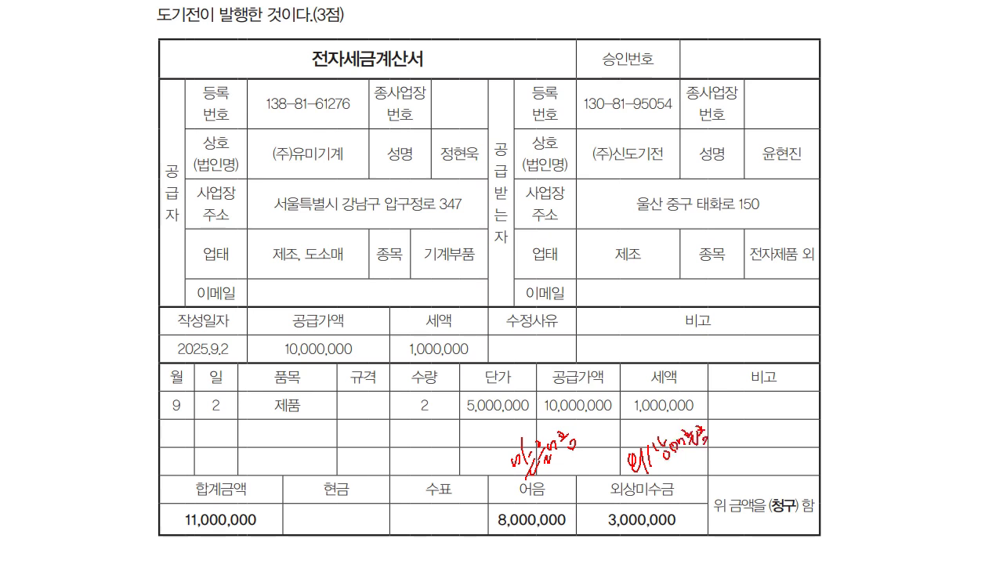
mouse_move(821, 132)
mouse_down()
mouse_move(829, 144)
mouse_move(850, 107)
mouse_move(863, 138)
mouse_move(875, 108)
mouse_move(878, 130)
mouse_up()
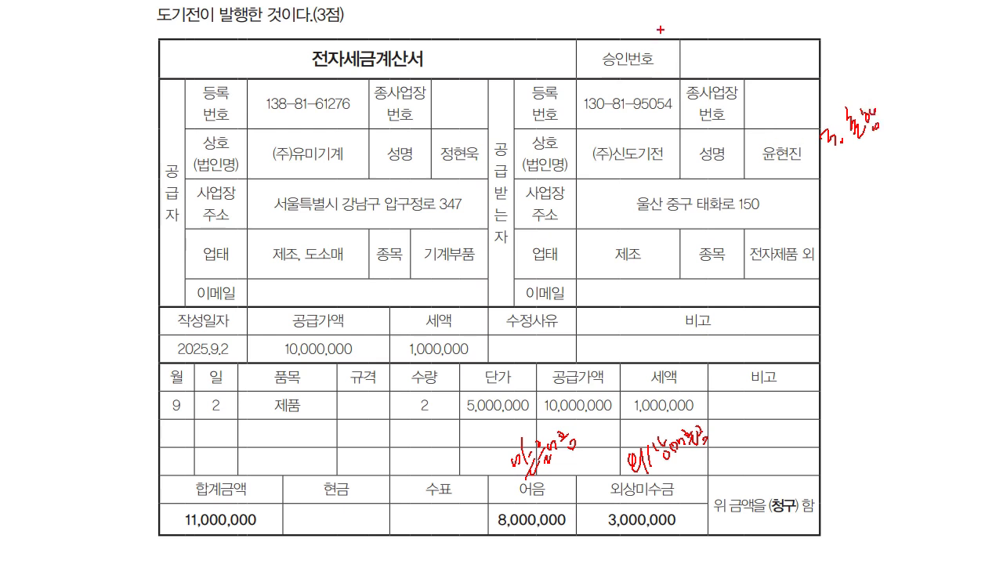
drag(654, 29, 656, 58)
mouse_move(668, 28)
mouse_down()
mouse_move(672, 54)
mouse_move(689, 39)
mouse_move(708, 49)
mouse_move(726, 18)
mouse_move(728, 38)
mouse_up()
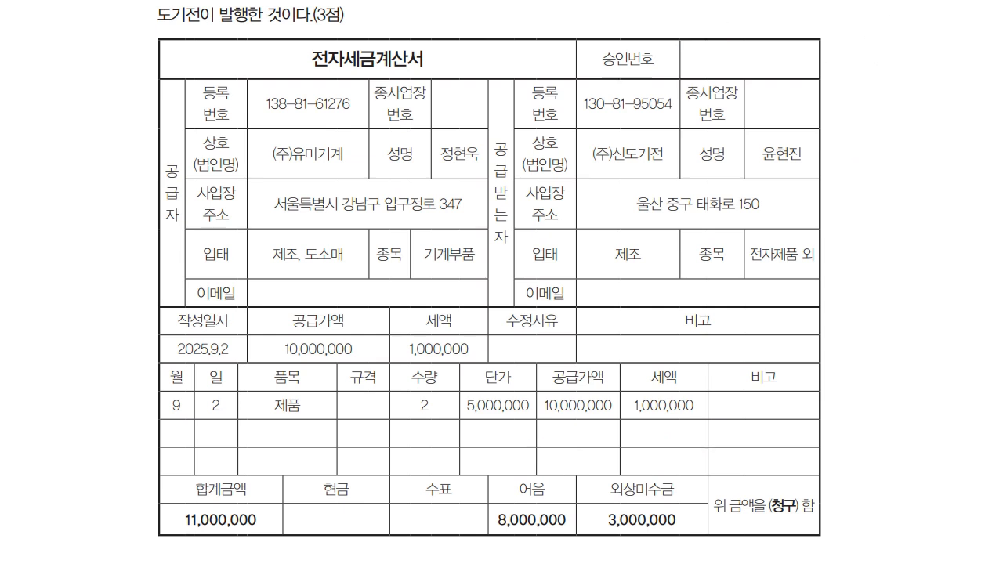
scroll(489, 282, up, 2)
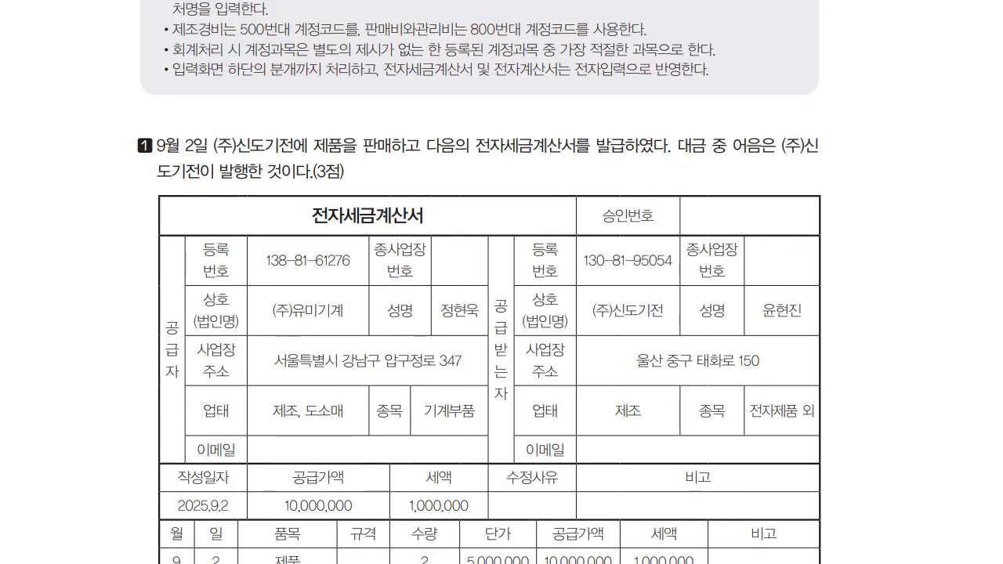
scroll(489, 283, down, 1)
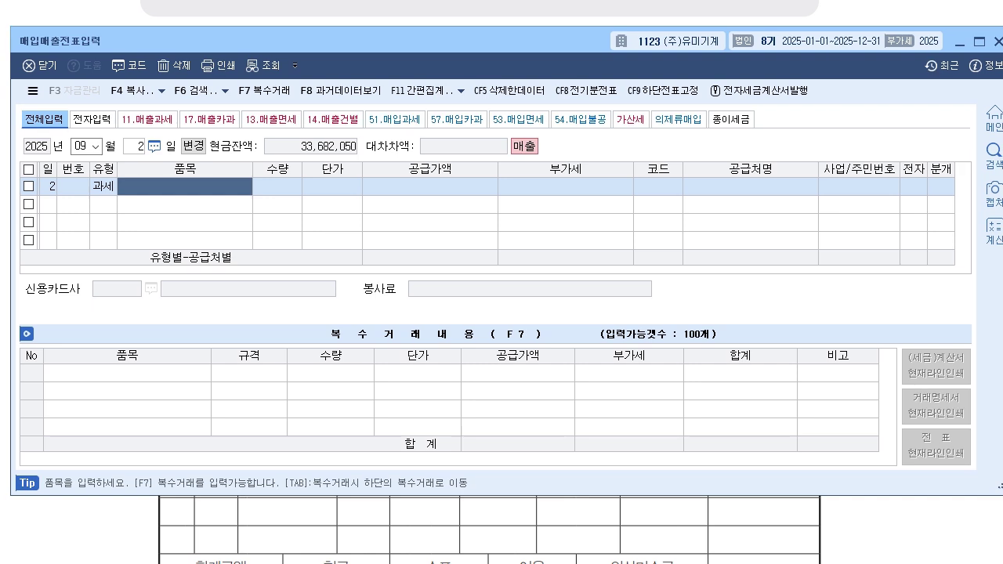
Enter 제품 as the 품목 with quantity 2 and unit price 5,000,000 on the September 2 line.
text(제)
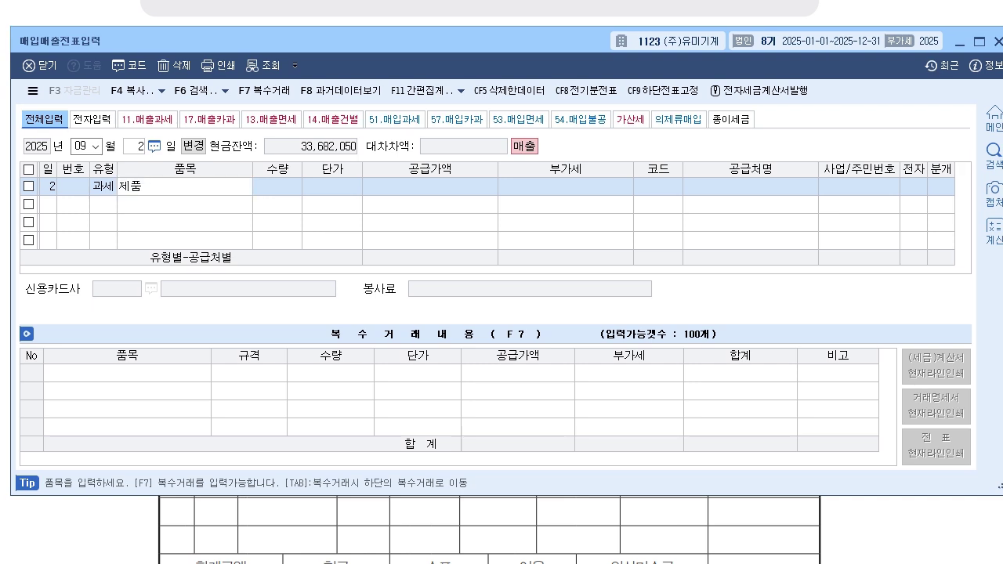
text(품)
key(Return)
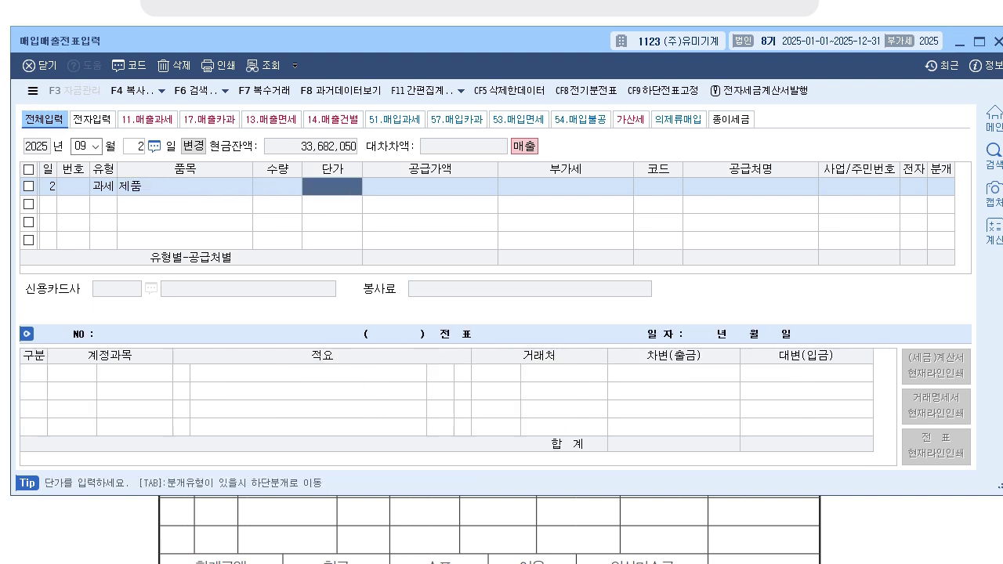
text(2)
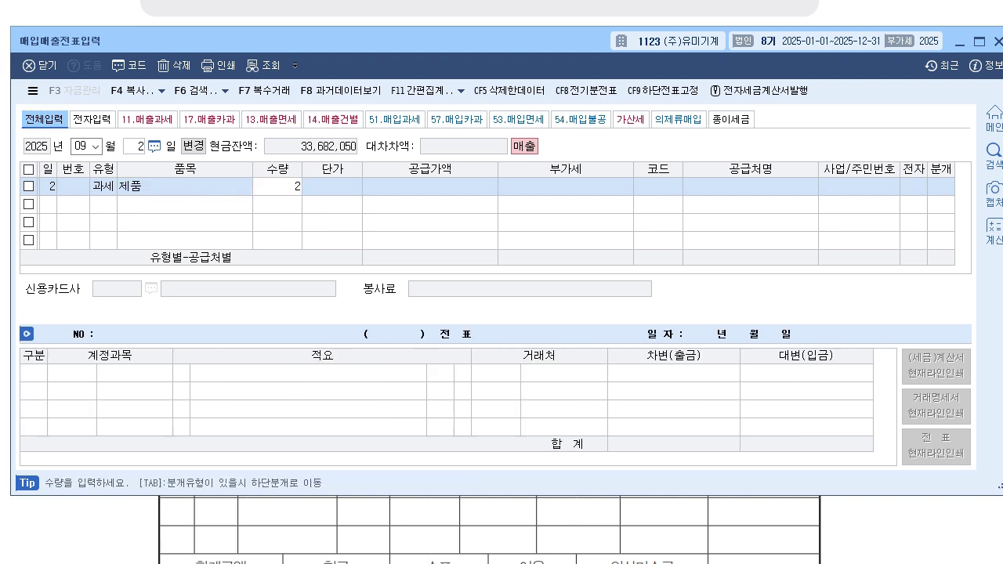
key(Return)
text(5000000)
key(Return)
key(Return)
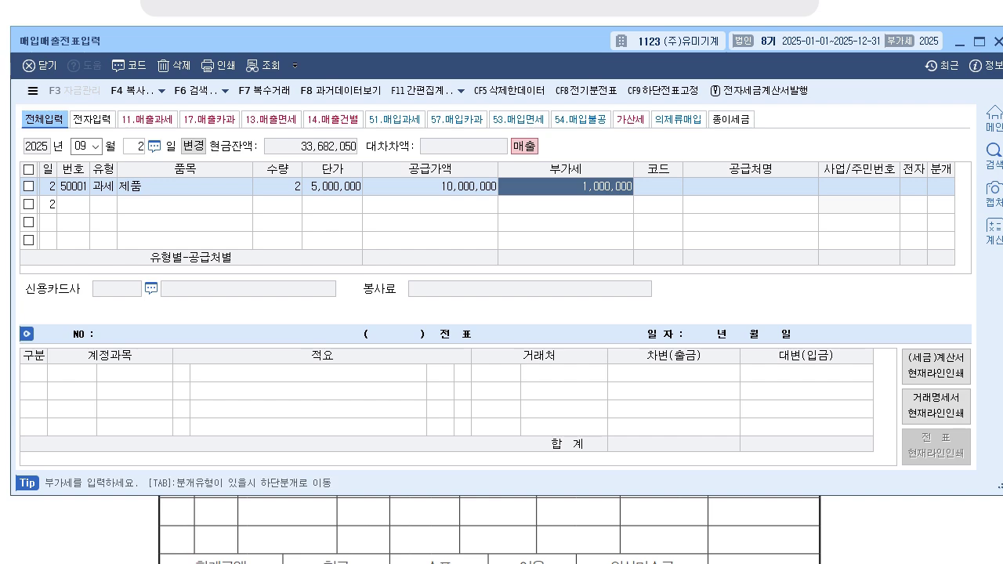
Assign (주)신도기전 as the 공급처 of the September 2 sale and mark it as an electronic invoice (전자: 여).
key(Return)
text(신도)
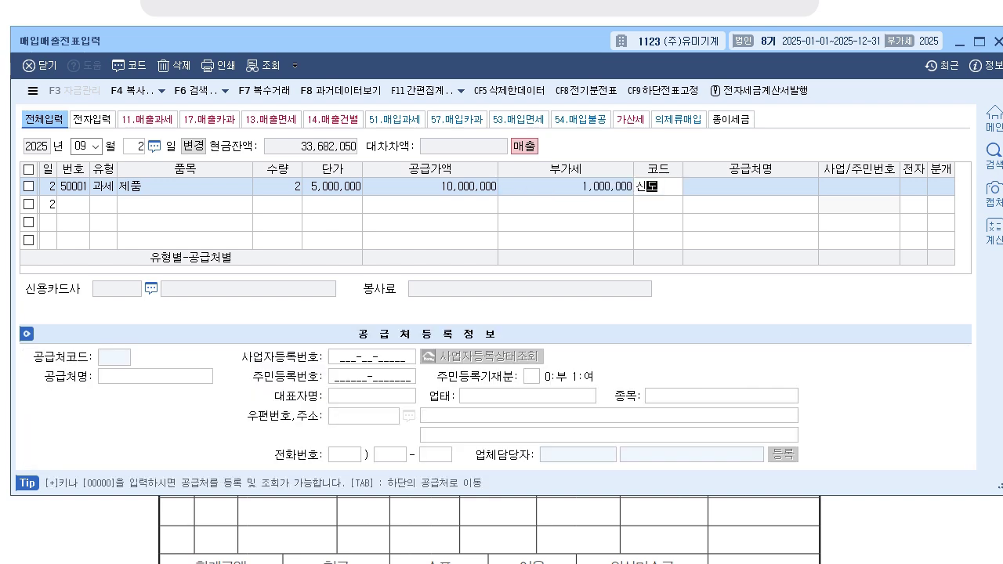
key(Return)
key(Return)
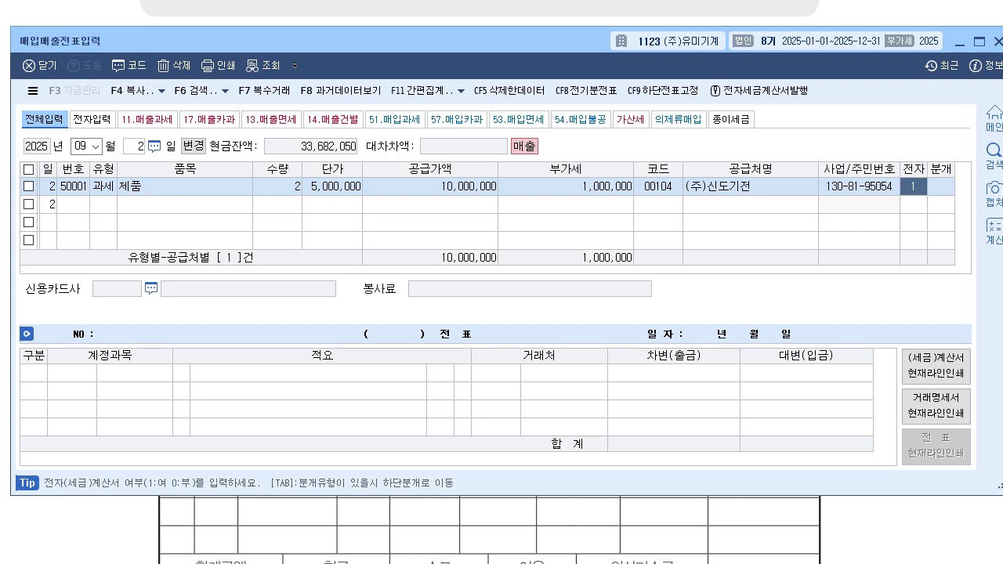
key(Return)
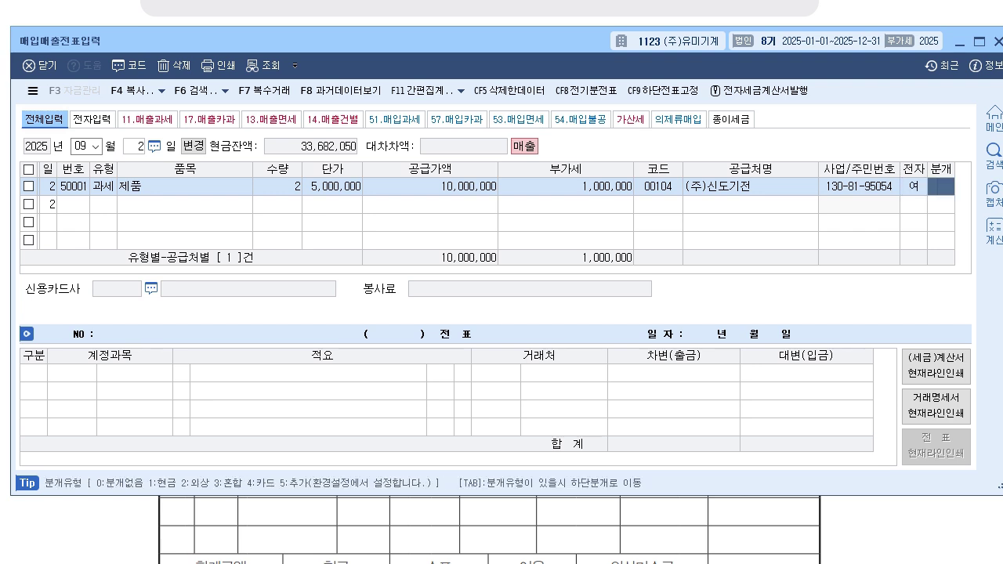
Set the 분개 type of the September 2 sale to 3 (혼합).
text(3)
key(Return)
key(Return)
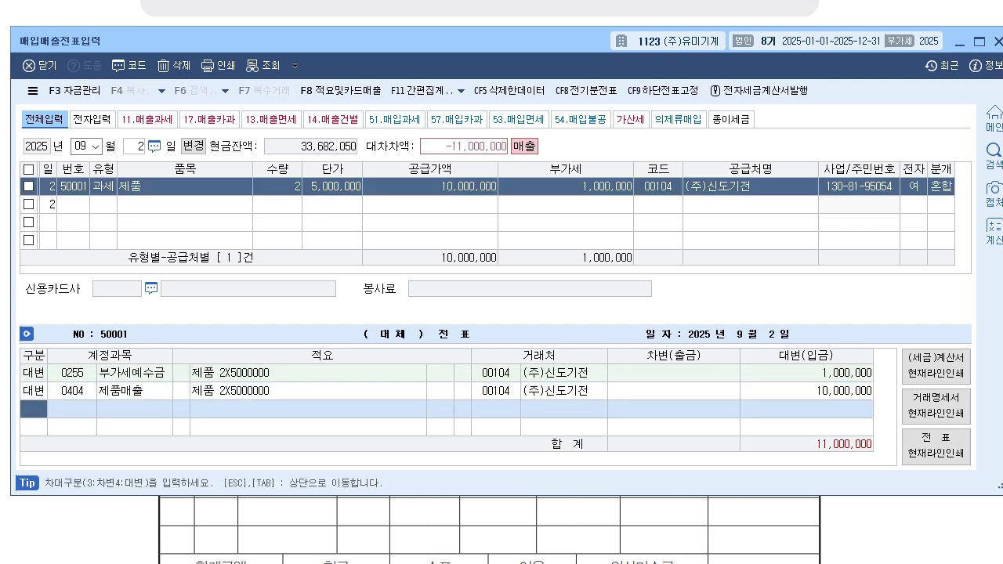
Add a debit (차변) line for 받을어음 (0110) with the amount 8,000,000.
text(3110)
key(Return)
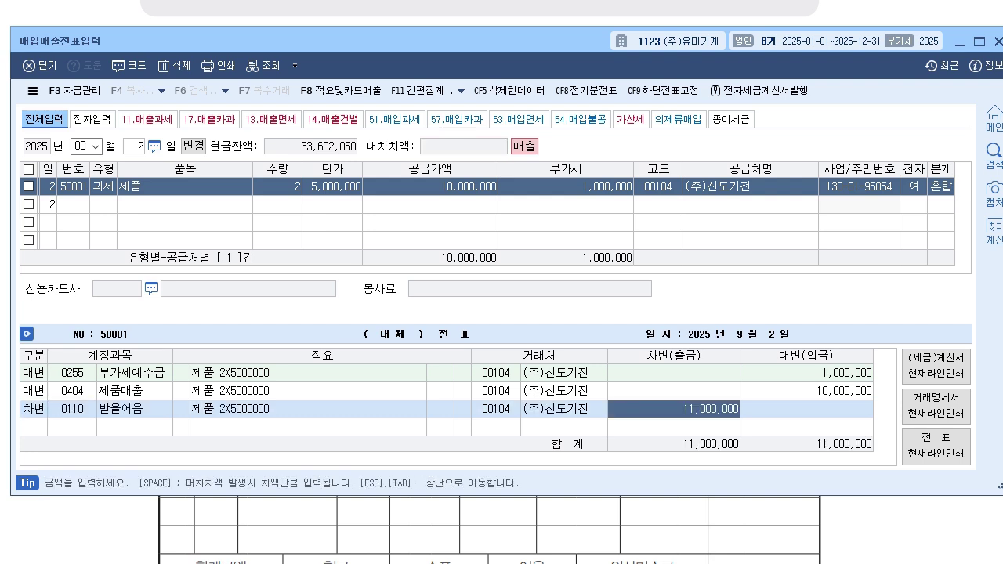
text(8000000)
key(Return)
Add a debit (차변) line for 외상매출금 (0108) with the remaining 3,000,000 and complete the September 2 voucher.
text(310)
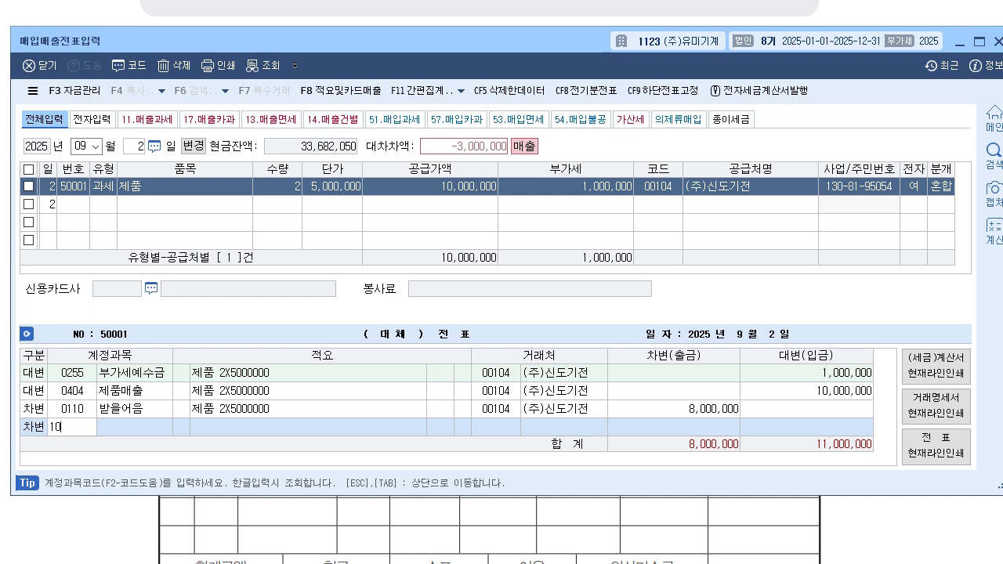
text(8)
key(Return)
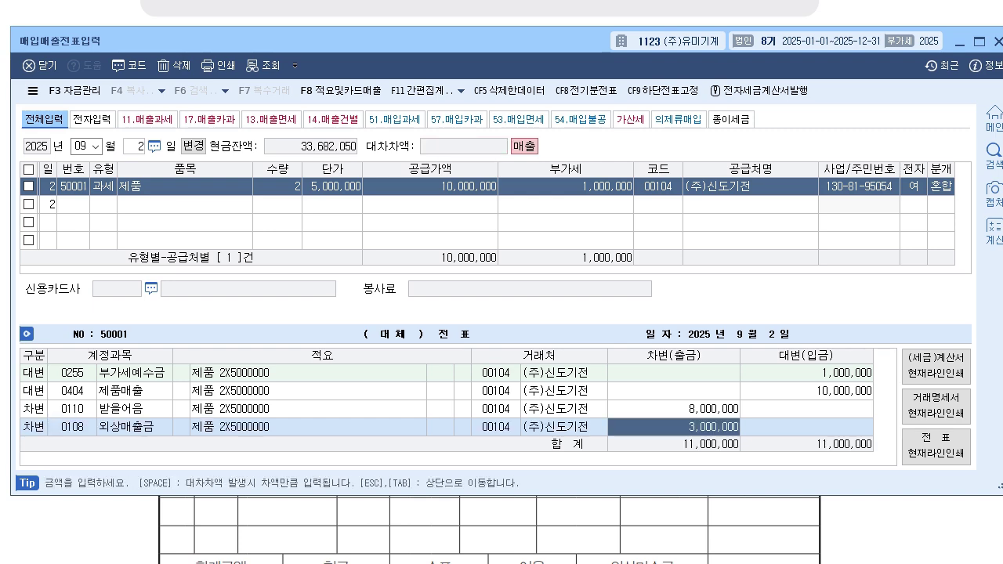
key(Return)
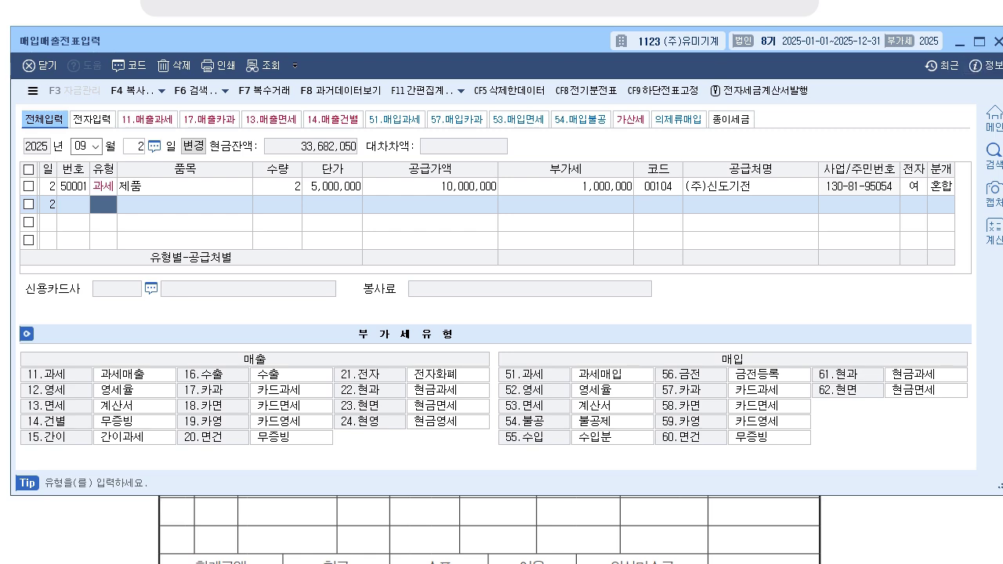
Switch to item 2 of question 03 and examine the payment method and card receipt amounts to decide the VAT type.
key(alt+Tab)
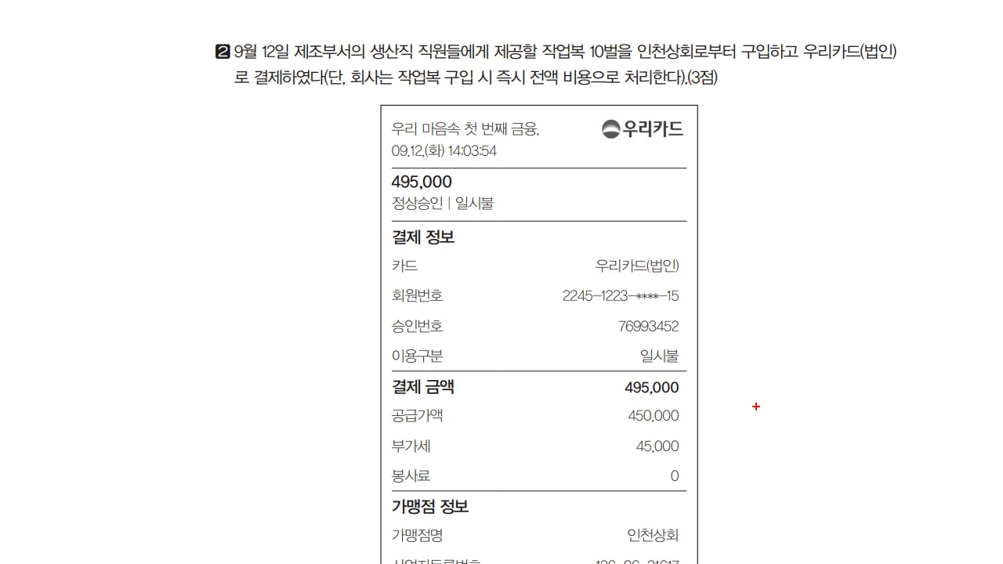
drag(802, 67, 876, 69)
drag(235, 102, 283, 100)
mouse_move(796, 83)
mouse_down()
mouse_move(795, 111)
mouse_move(804, 111)
mouse_up()
mouse_move(812, 91)
mouse_down()
mouse_move(815, 125)
mouse_move(872, 112)
mouse_move(892, 88)
mouse_up()
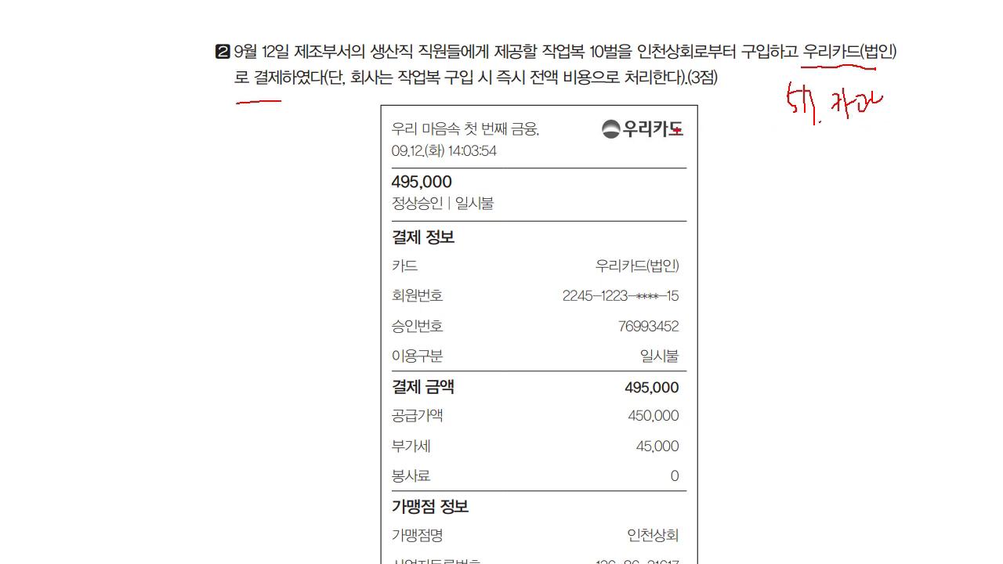
drag(655, 396, 616, 468)
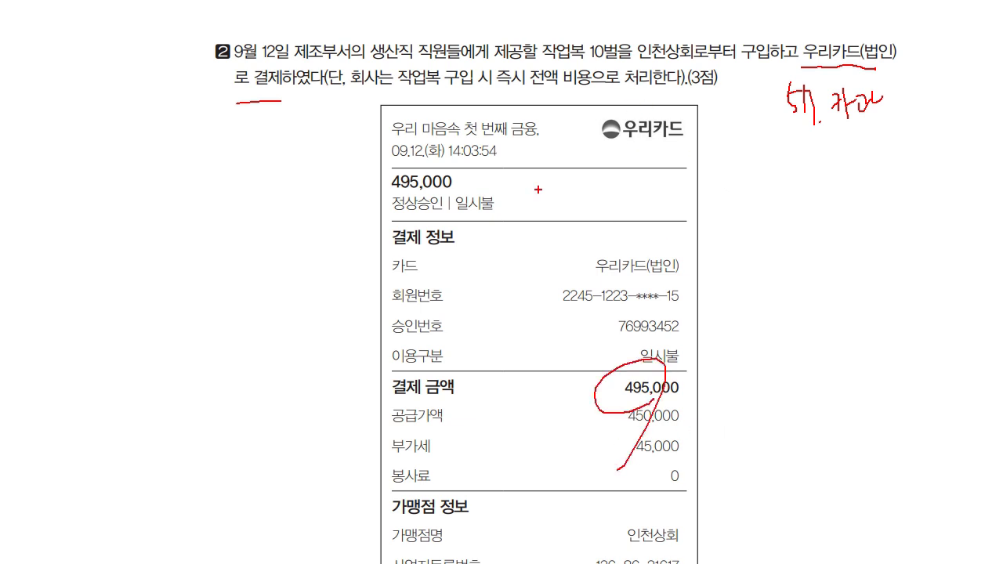
Examine who receives the 작업복 in item 2 to decide the expense account.
drag(394, 67, 454, 64)
mouse_move(517, 93)
mouse_down()
mouse_move(537, 117)
mouse_move(542, 99)
mouse_move(555, 115)
mouse_move(569, 99)
mouse_move(577, 127)
mouse_up()
mouse_move(583, 96)
mouse_down()
mouse_move(602, 117)
mouse_move(622, 92)
mouse_up()
mouse_move(621, 86)
mouse_down()
mouse_move(624, 127)
mouse_move(633, 115)
mouse_up()
drag(640, 96, 656, 110)
drag(660, 96, 667, 131)
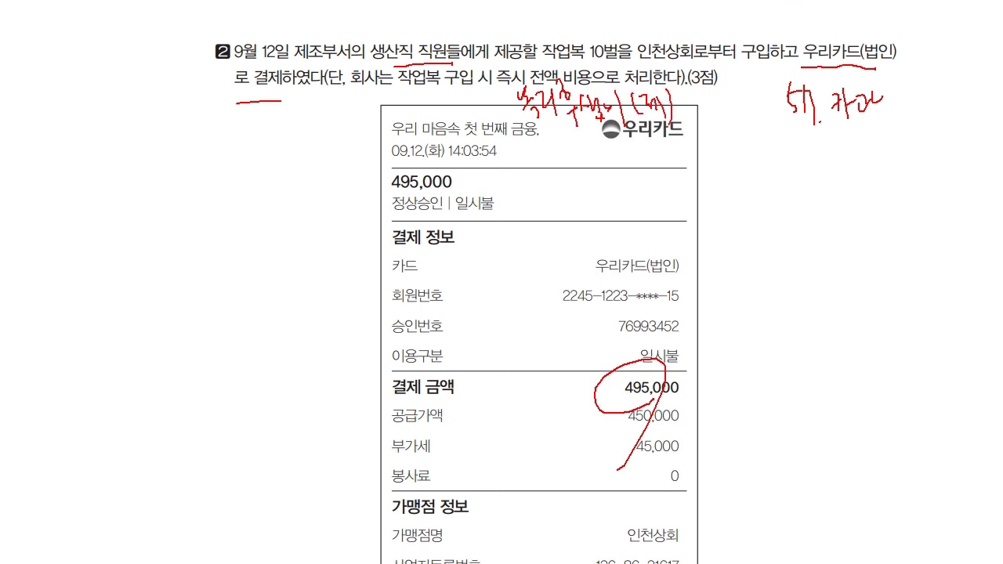
Work out the credit account and the 분개 type for the corporate card payment in item 2.
mouse_move(619, 177)
mouse_down()
mouse_move(632, 193)
mouse_move(641, 186)
mouse_up()
mouse_move(645, 171)
mouse_down()
mouse_move(647, 189)
mouse_move(659, 181)
mouse_up()
drag(662, 169, 663, 191)
mouse_move(662, 163)
mouse_down()
mouse_move(668, 173)
mouse_move(682, 157)
mouse_move(681, 177)
mouse_move(701, 173)
mouse_up()
drag(695, 166, 706, 183)
mouse_move(671, 226)
mouse_down()
mouse_move(632, 229)
mouse_move(713, 193)
mouse_up()
mouse_move(829, 123)
mouse_down()
mouse_move(854, 122)
mouse_move(851, 136)
mouse_up()
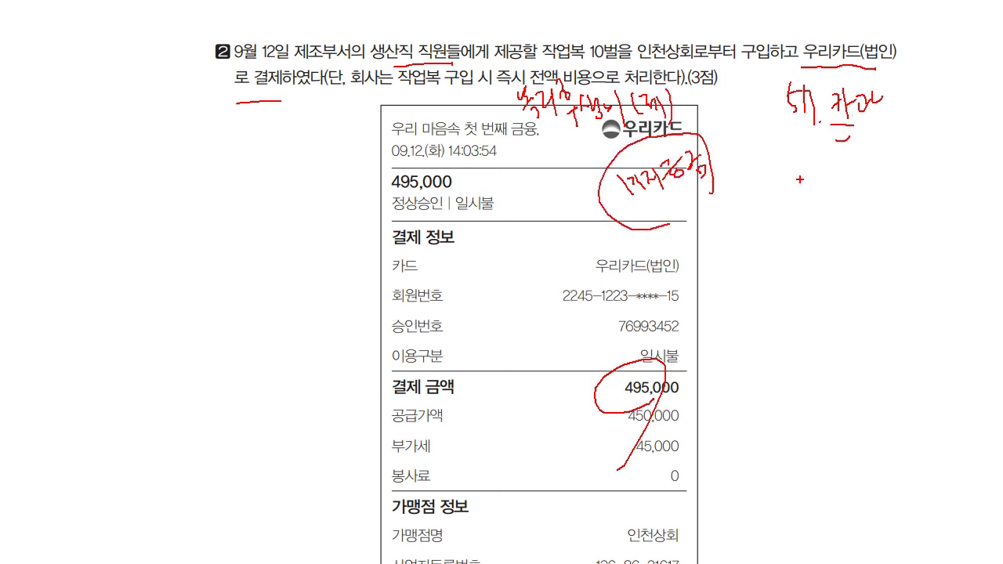
mouse_move(787, 177)
mouse_down()
mouse_move(804, 189)
mouse_move(795, 210)
mouse_move(864, 192)
mouse_up()
click(800, 214)
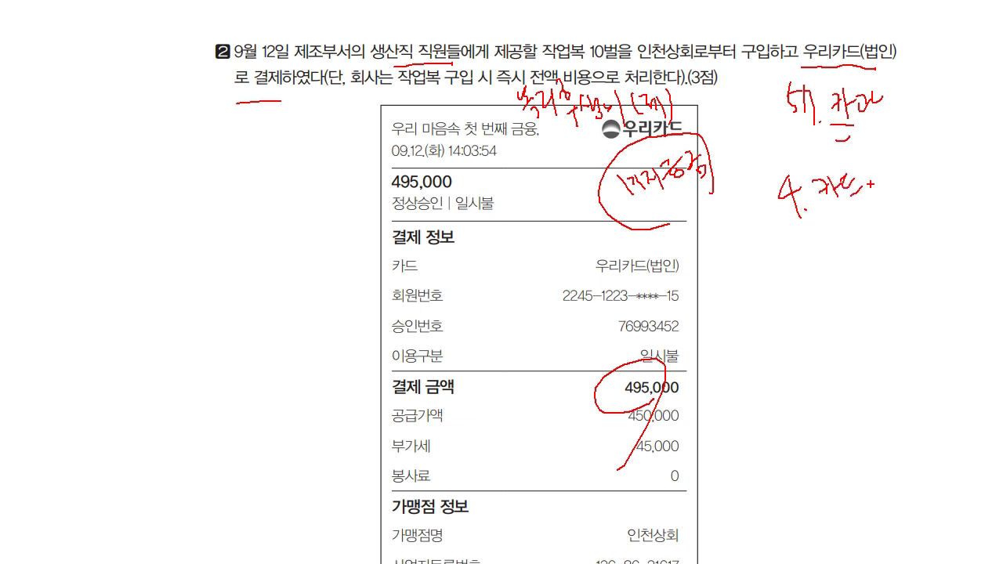
key(Escape)
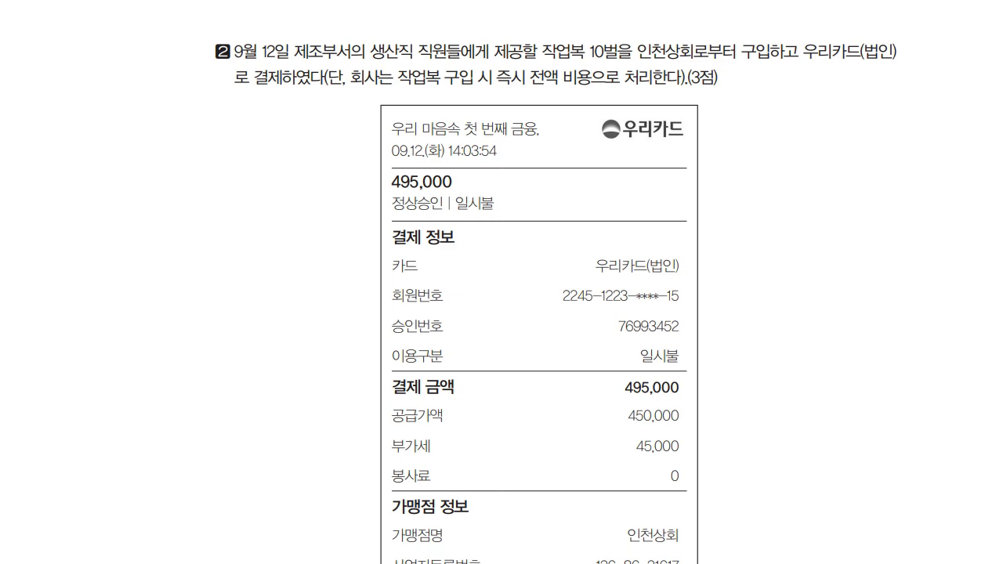
Return to 매입매출전표입력, set the voucher date to September 12 and the 유형 to 57 (카과).
key(alt+Tab)
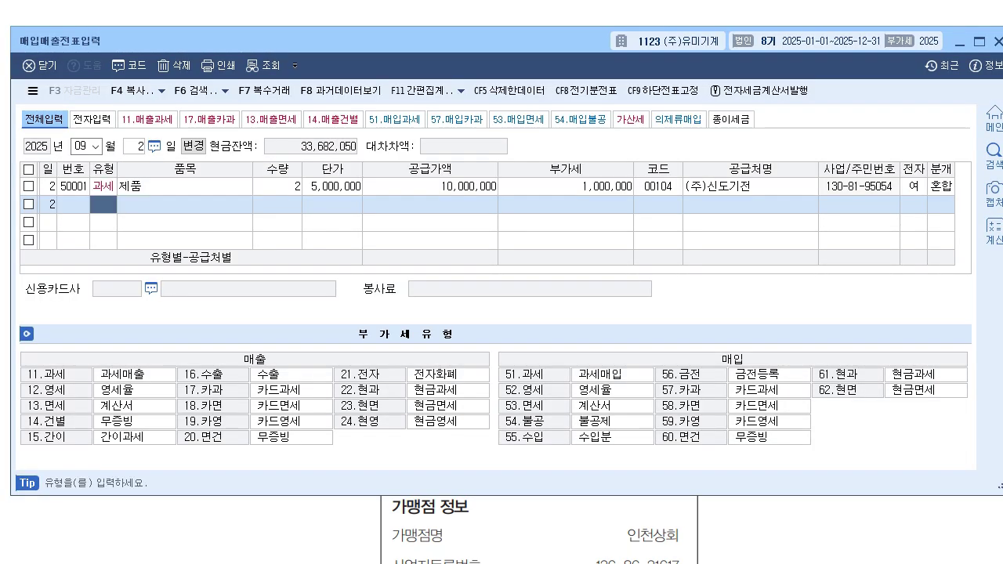
click(134, 146)
text(12)
key(Return)
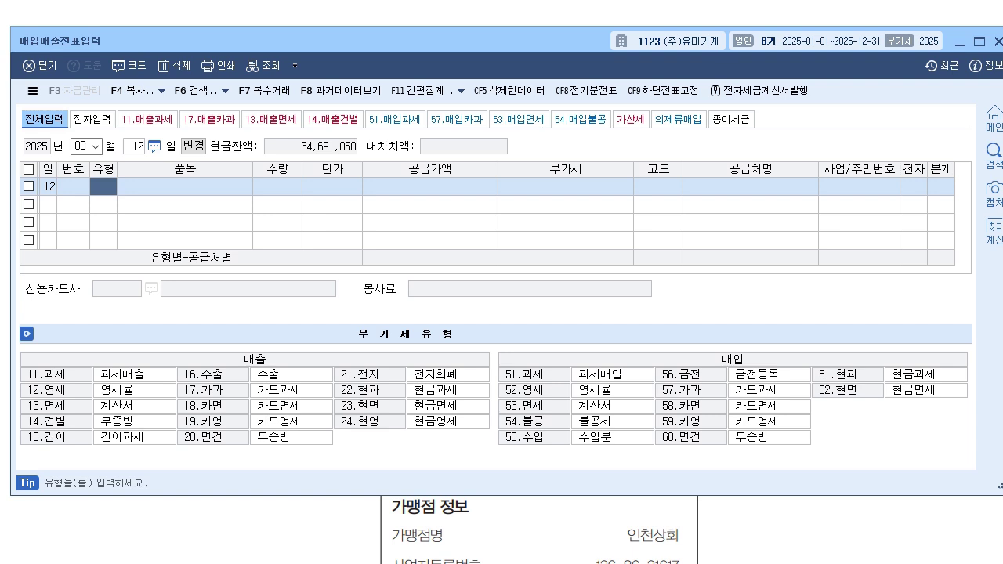
text(57)
key(Return)
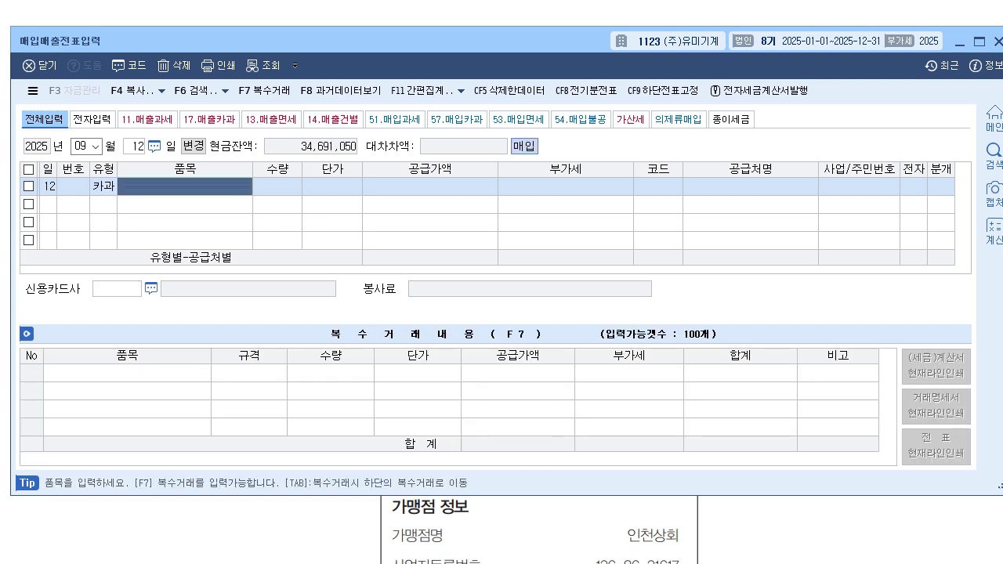
Enter 작업복 as the 품목 on the September 12 line, leaving quantity and unit price blank.
text(작업복)
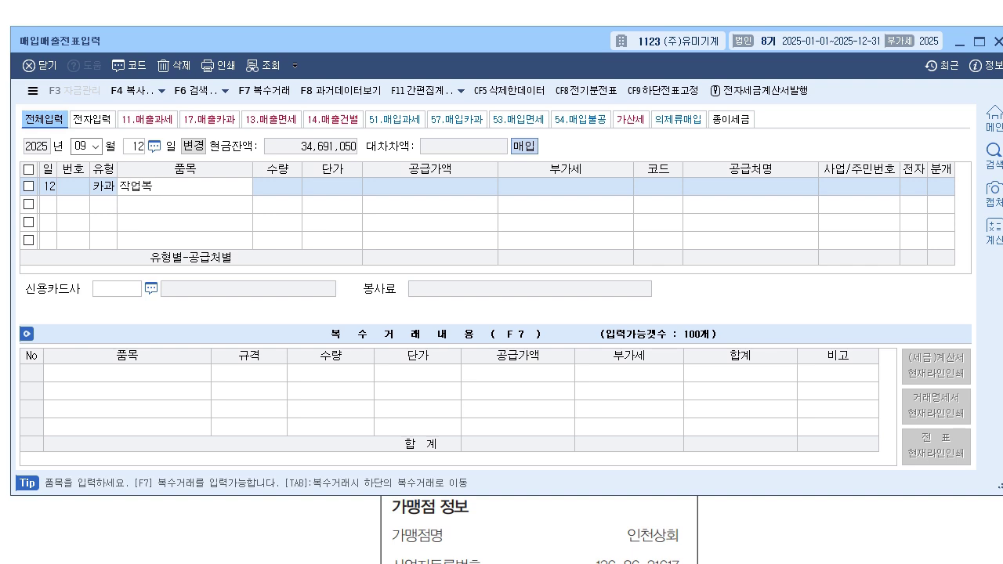
key(Return)
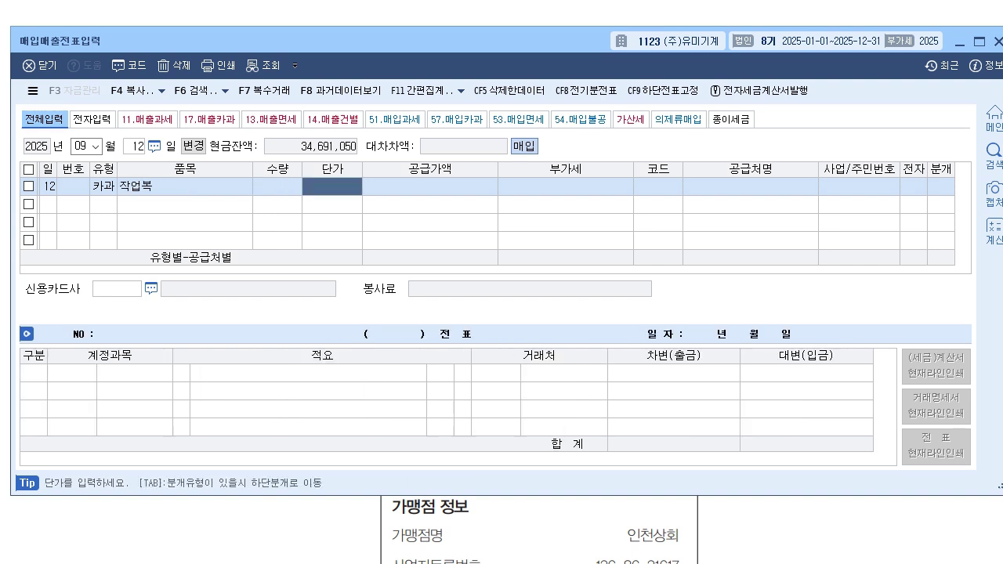
key(Return)
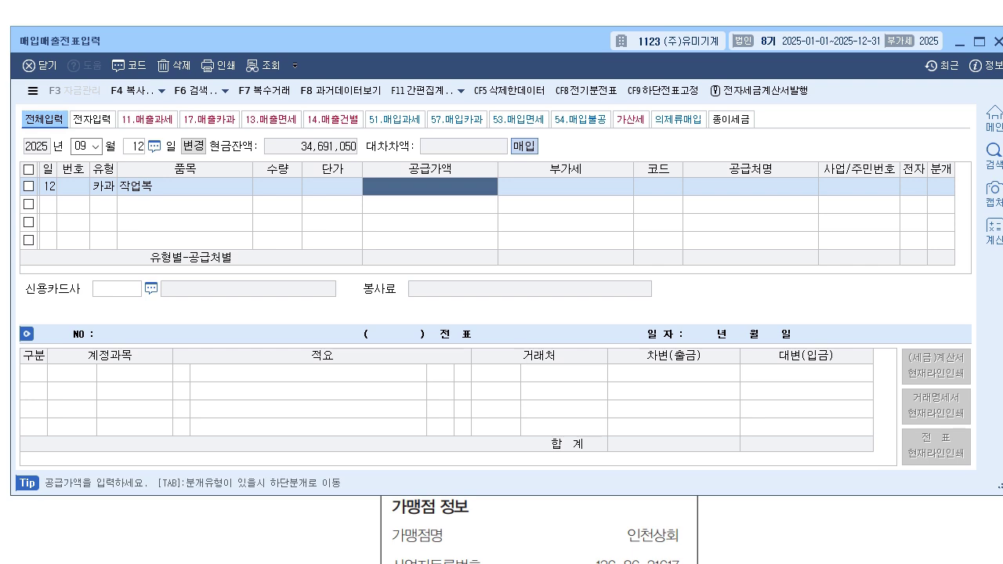
Enter the VAT-inclusive amount 495,000 as the 공급가액 on the September 12 line and set 인천상회 as the supplier.
text(4950000)
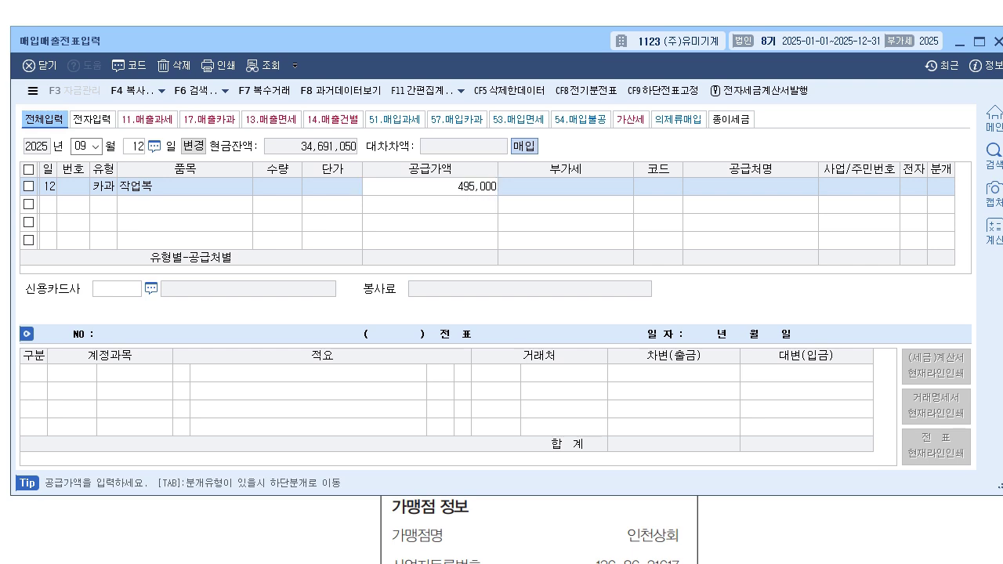
key(Return)
key(Return)
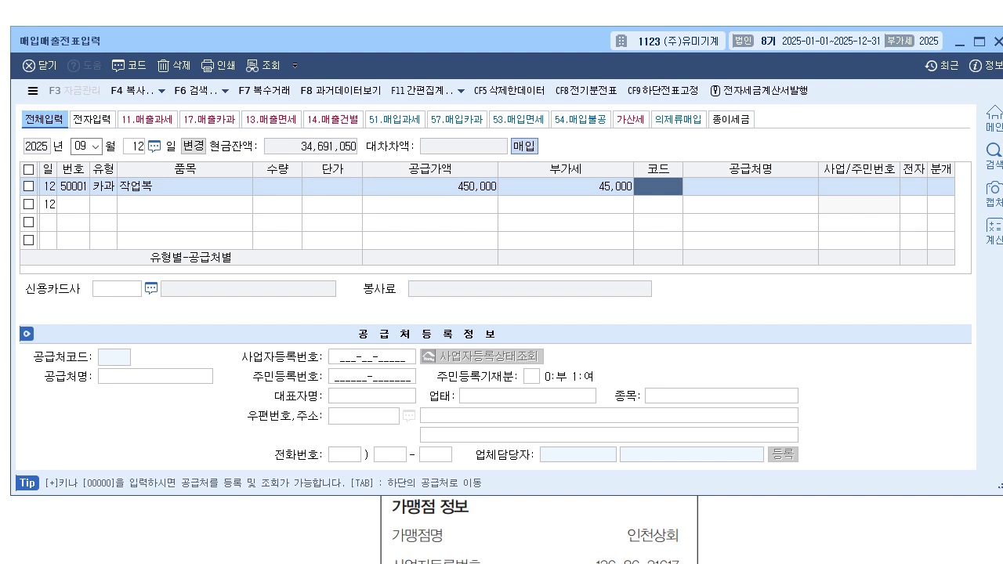
text(인천)
key(Return)
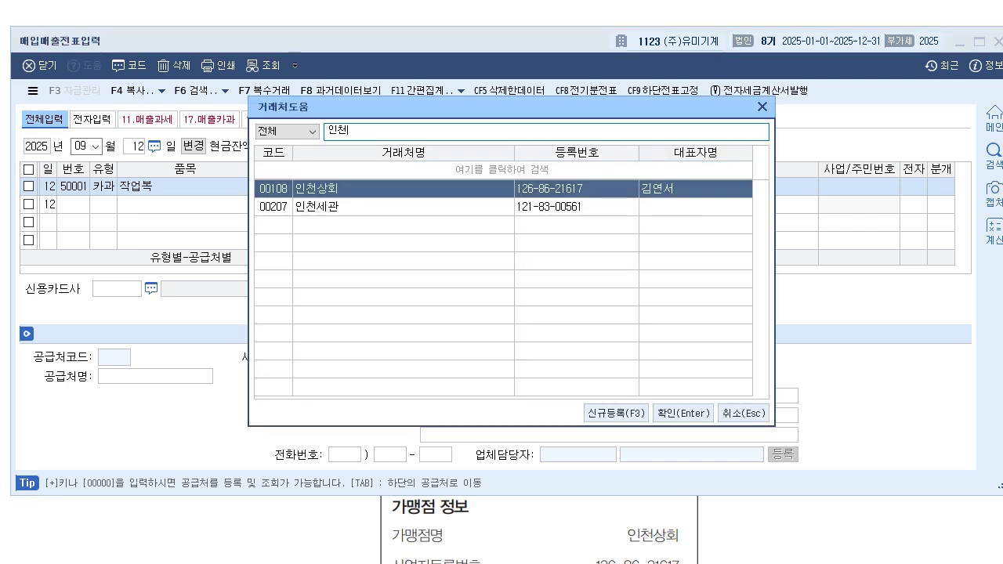
key(Return)
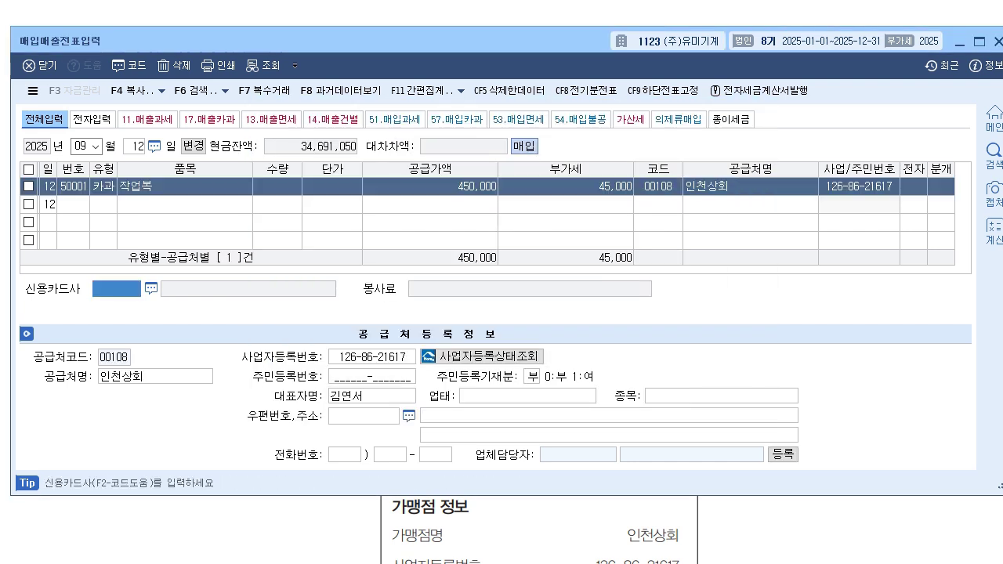
Look up the registered card companies and set the 신용카드사 of the September 12 line to 우리카드(법인).
key(F2)
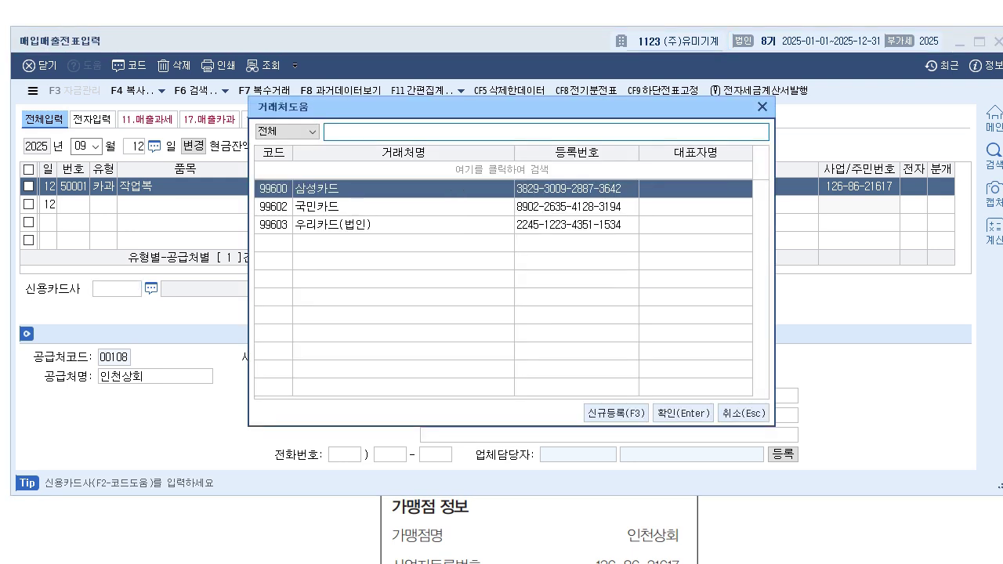
key(Down)
key(Down)
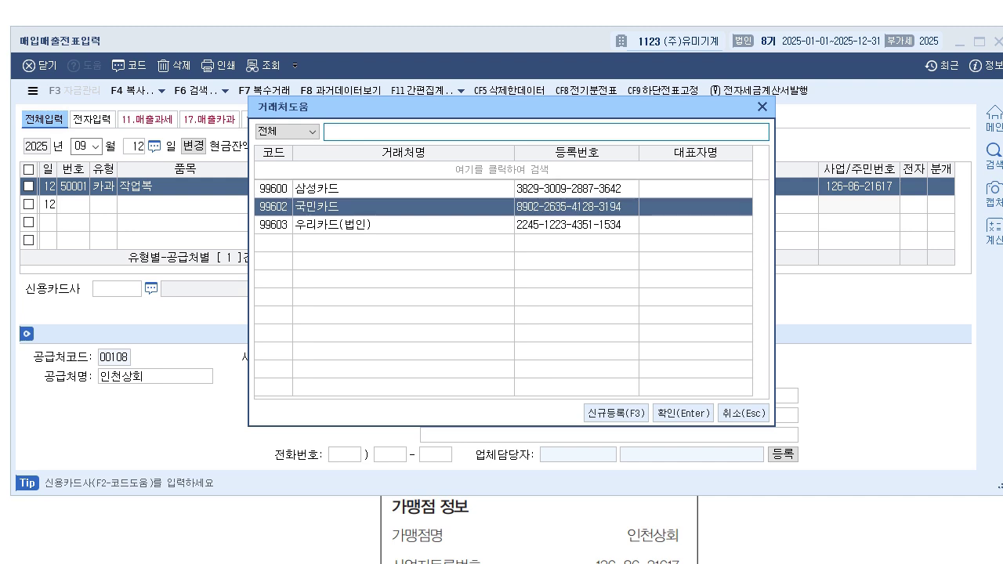
key(Up)
key(Up)
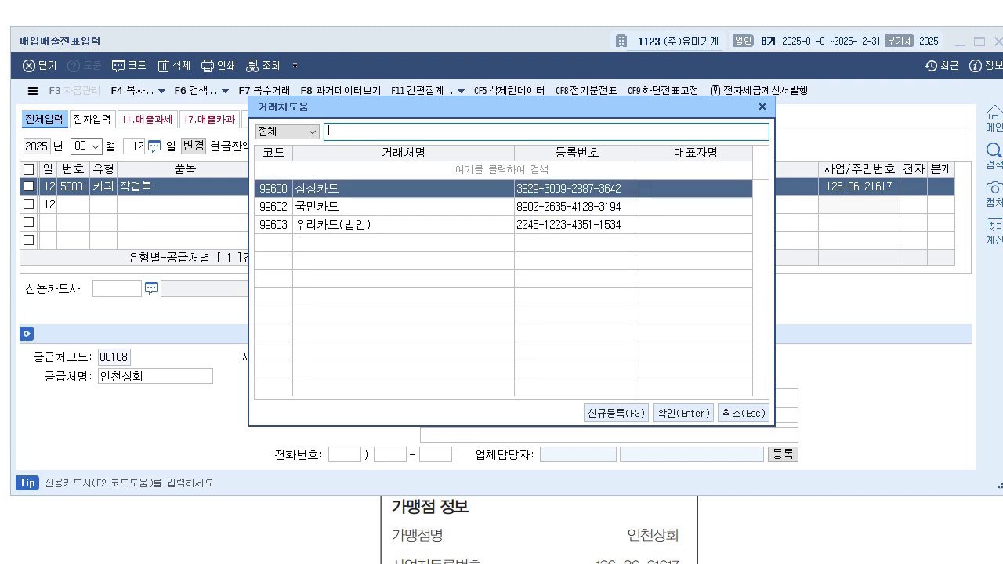
key(Down)
key(Down)
key(Up)
key(Up)
key(Down)
key(Down)
key(Return)
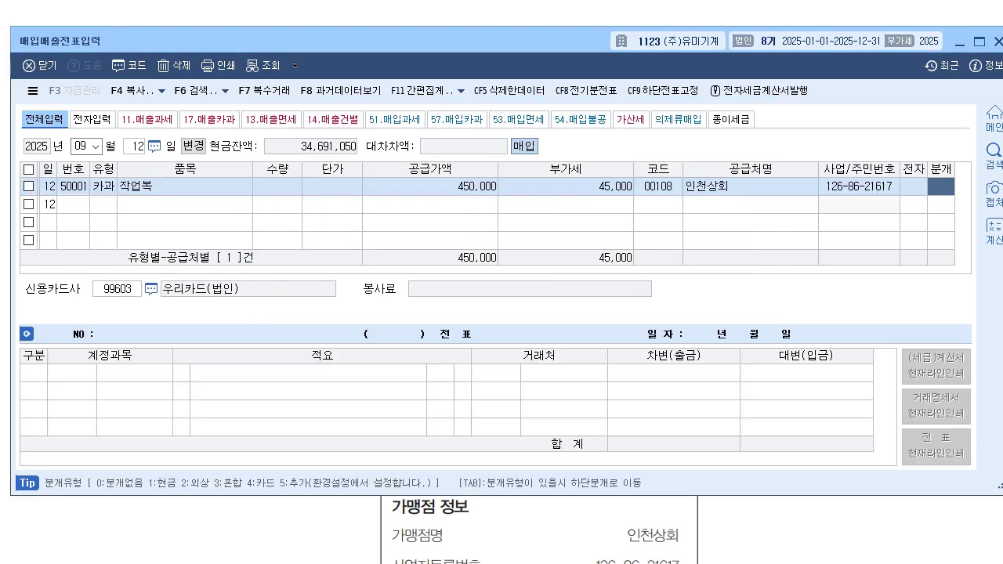
Set the 분개 to 카드, change the 원재료 debit account to 511 복리후생비, and complete the September 12 voucher.
text(4)
key(Return)
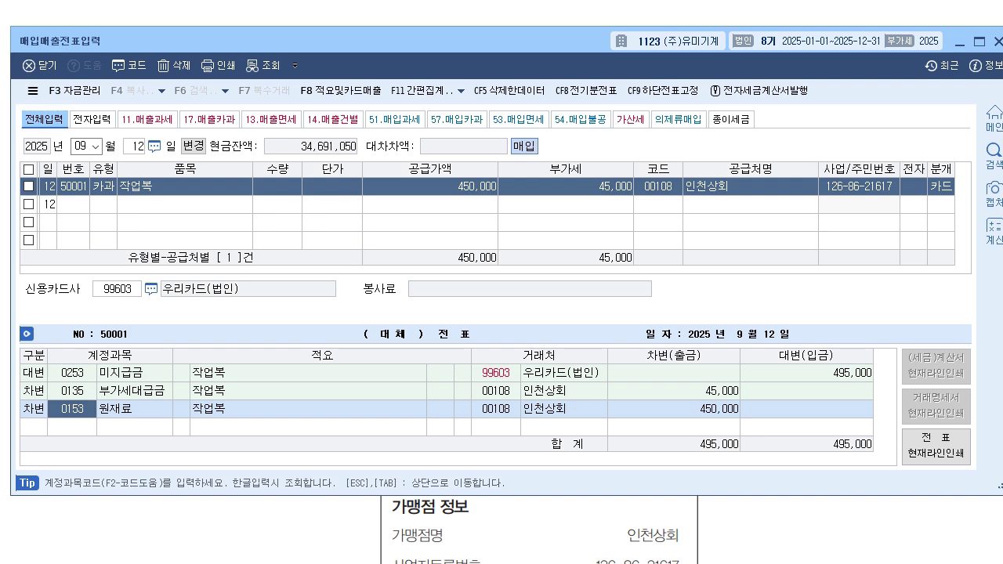
text(511)
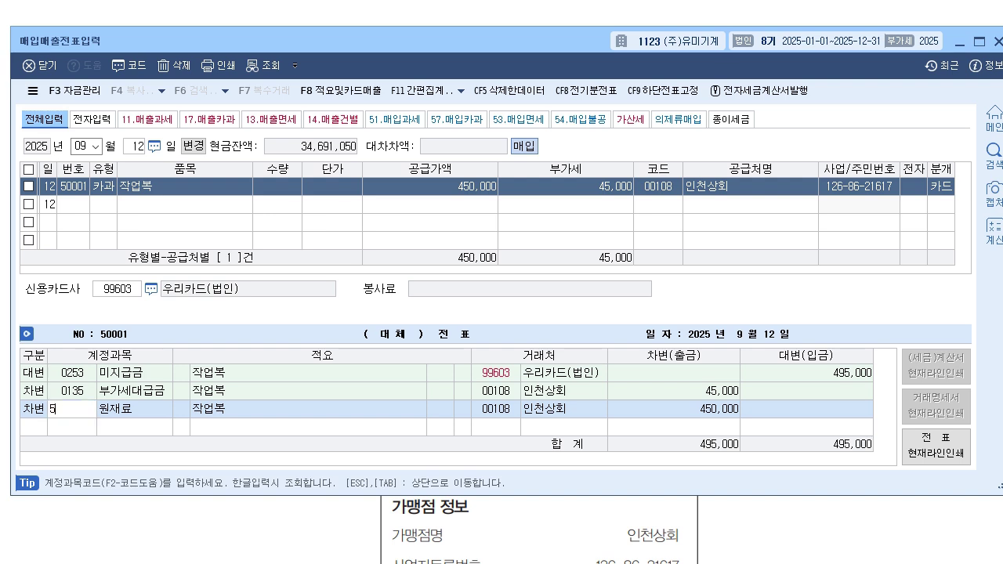
key(Return)
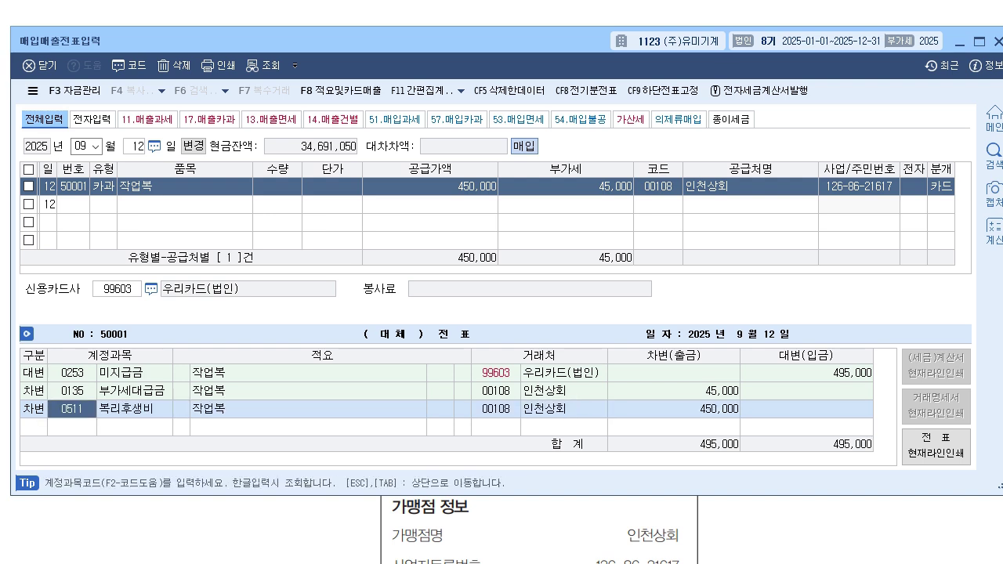
key(Return)
key(Return)
key(Return)
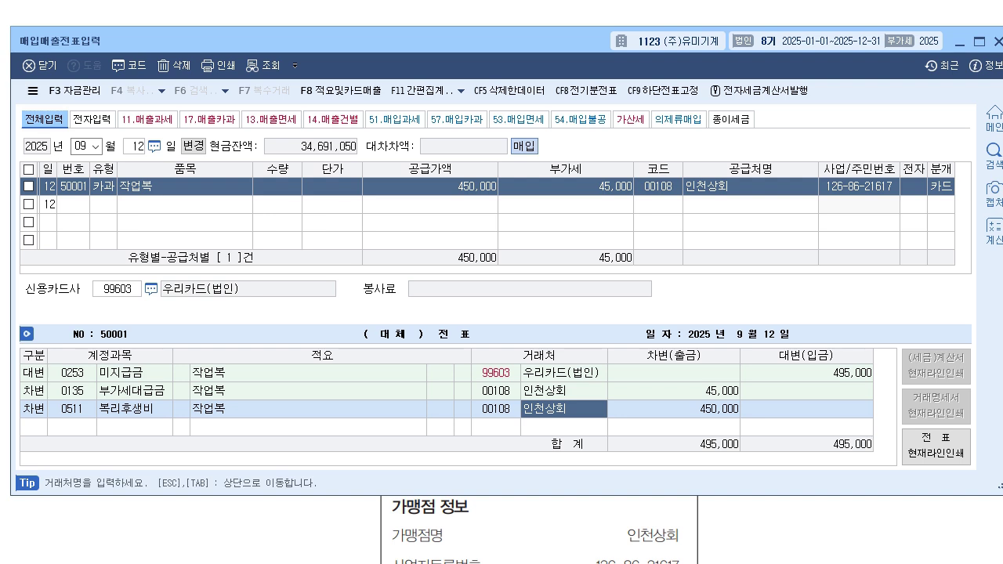
key(Return)
key(Return)
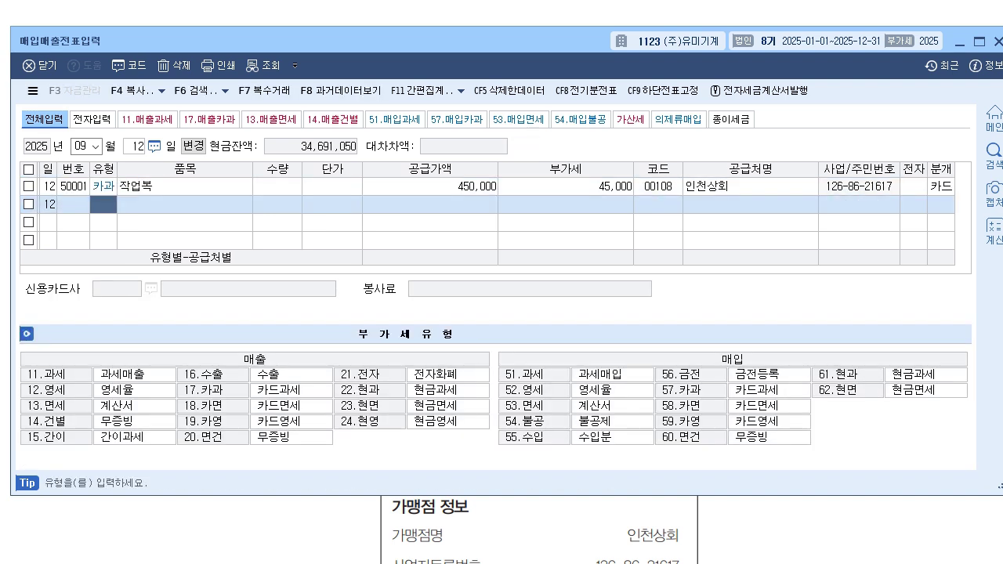
Switch to the exam paper and read item 3, the October 5 export transaction.
key(alt+Tab)
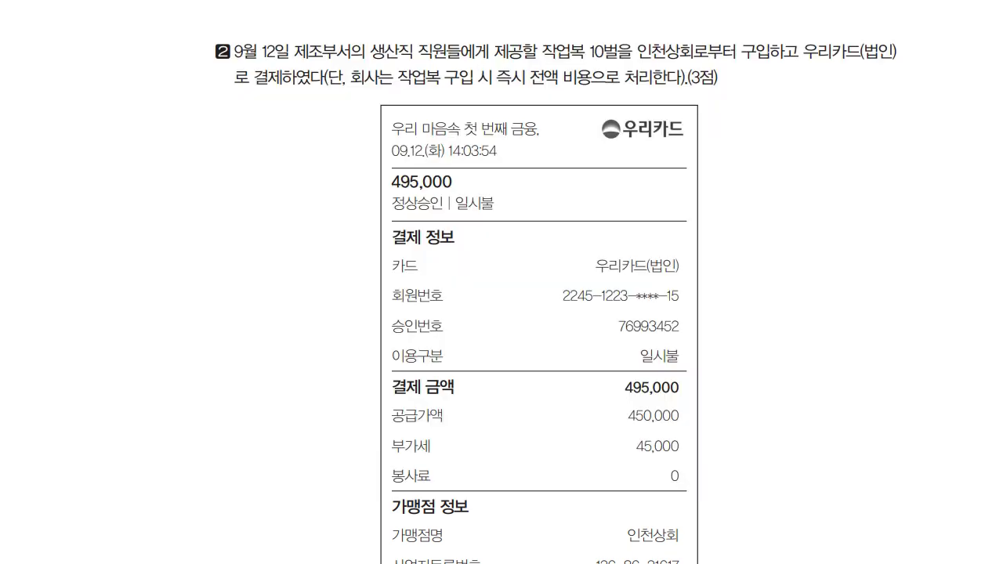
scroll(502, 283, down, 7)
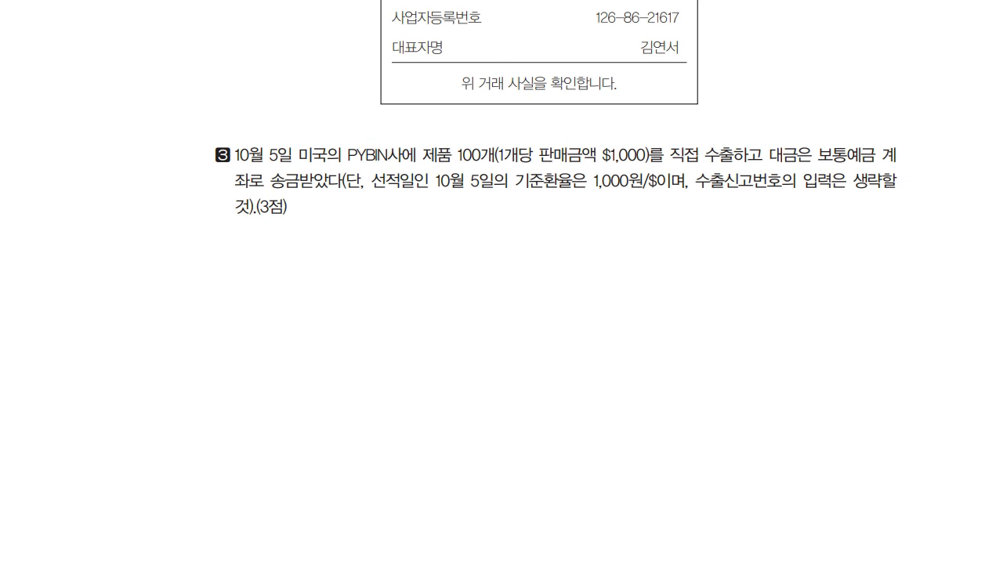
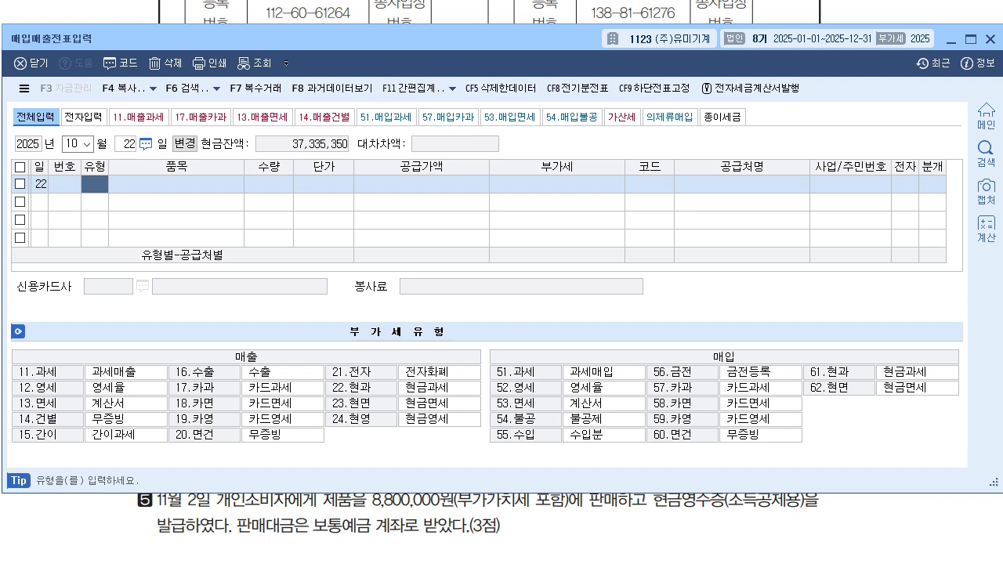
Set the October 22 line's 유형 to 53 (면세) and the 품목 to 도서, leaving quantity and unit price blank.
text(53)
key(Return)
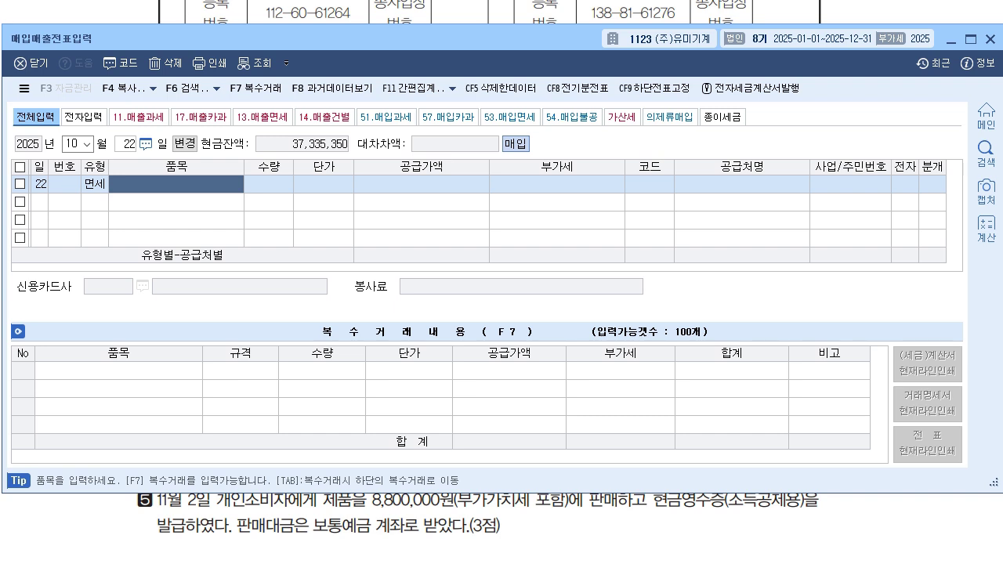
text(도서)
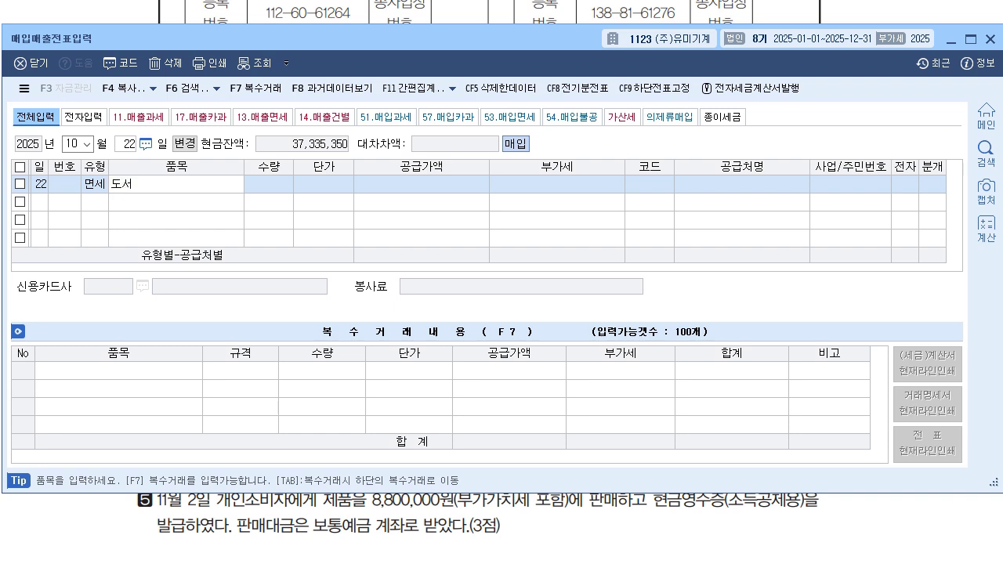
key(Return)
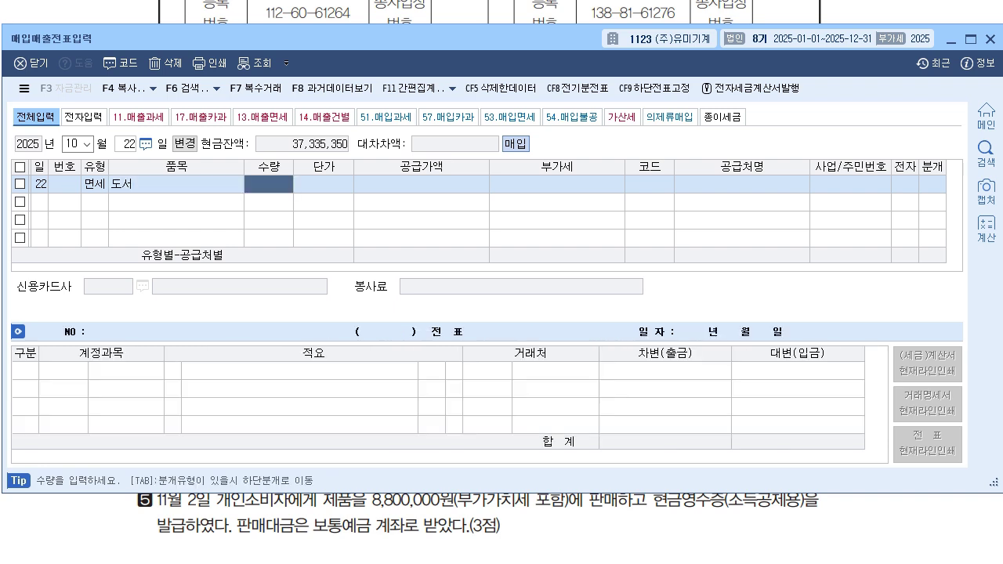
key(shift+Tab)
key(Return)
key(Return)
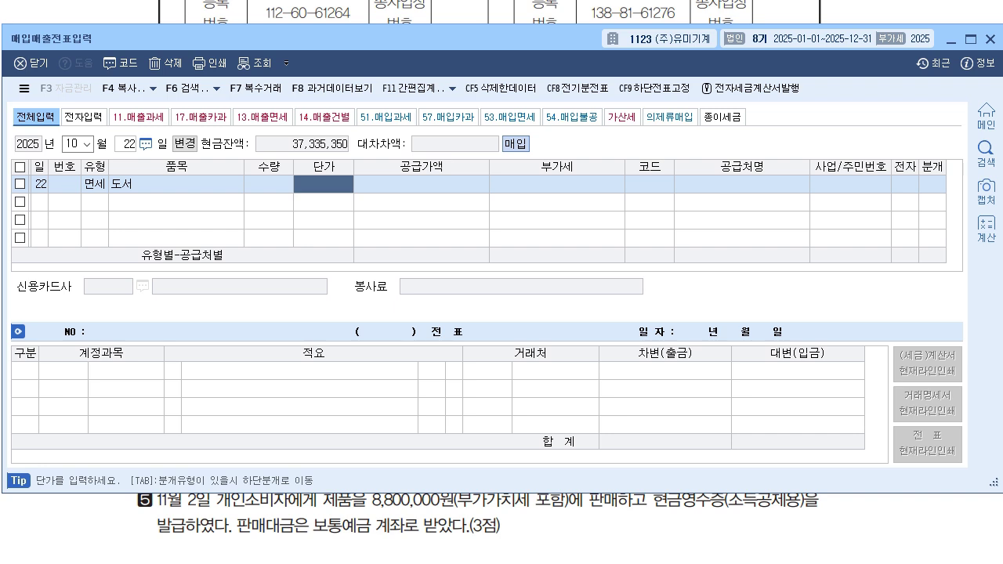
key(Return)
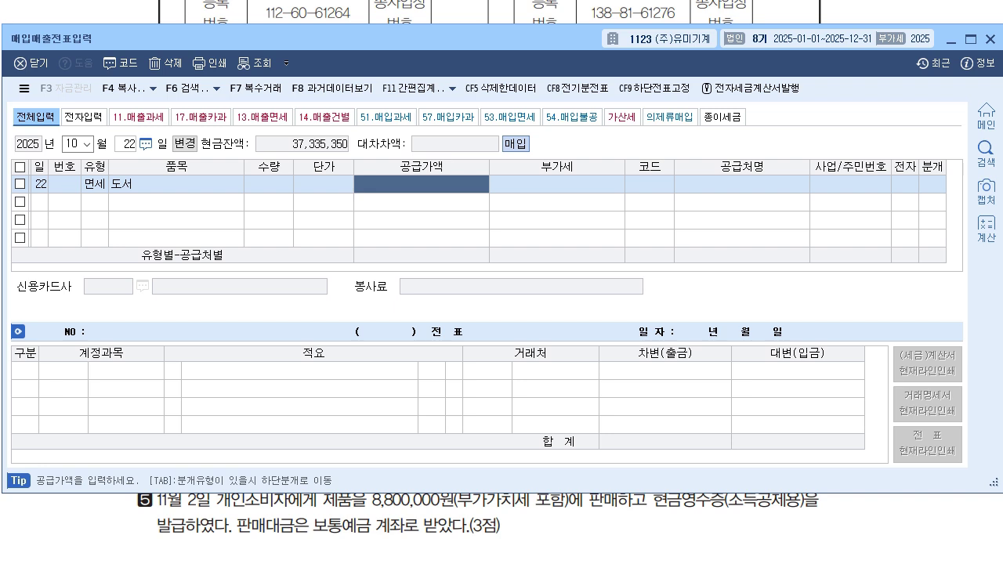
Enter 1,375,000 as the 공급가액 on the October 22 line and set 영건서점 as the supplier.
text(1,3)
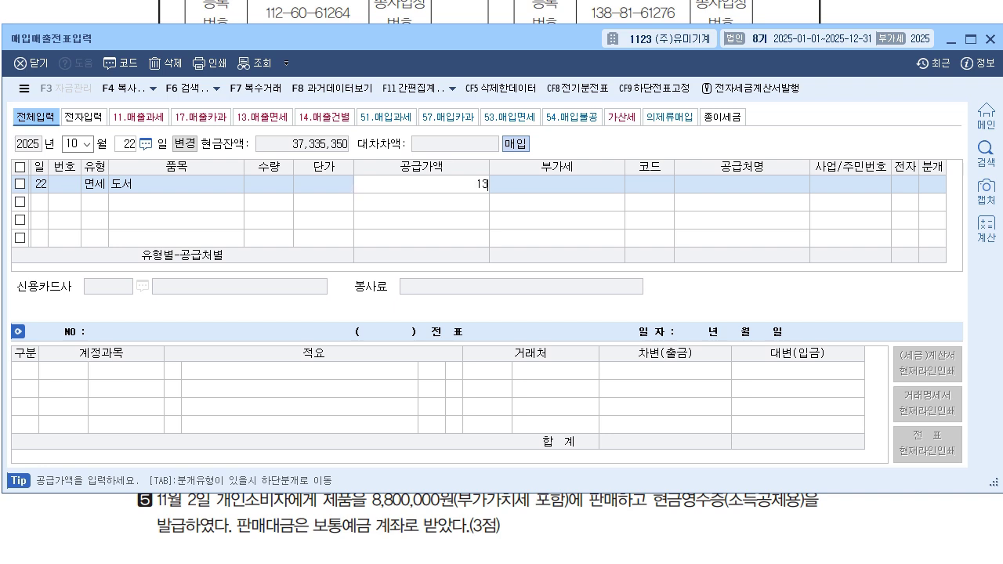
text(75,000)
key(Return)
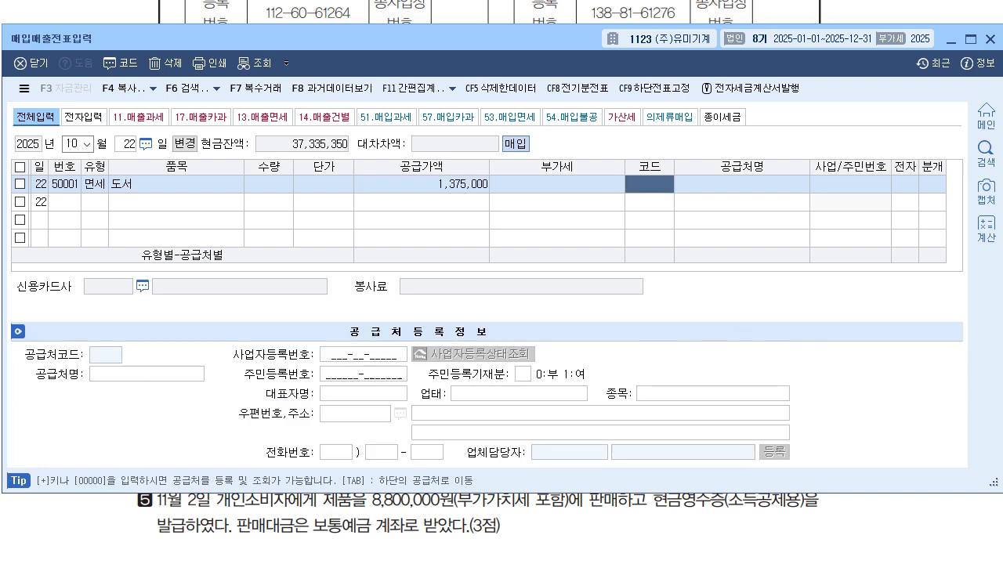
text(영건)
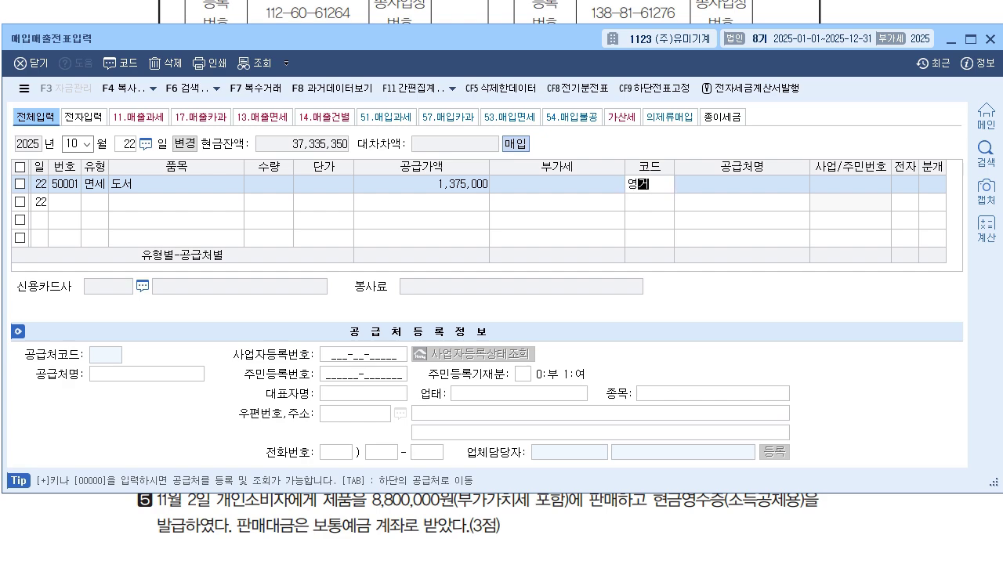
key(Return)
key(Return)
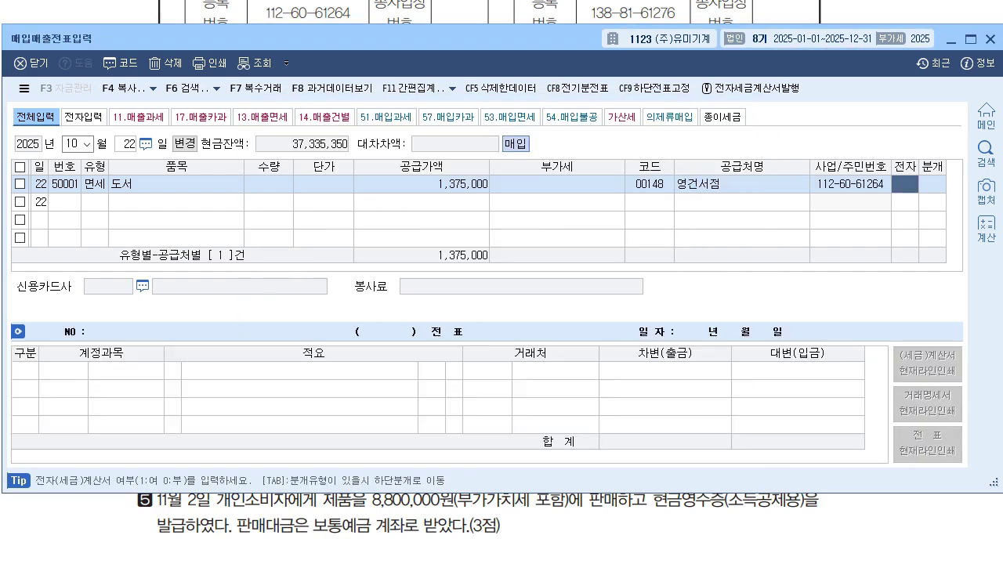
Mark the 도서 line as 전자 여 with 현금 분개, change the account to 826 도서인쇄비, and complete the voucher.
text(1)
key(Return)
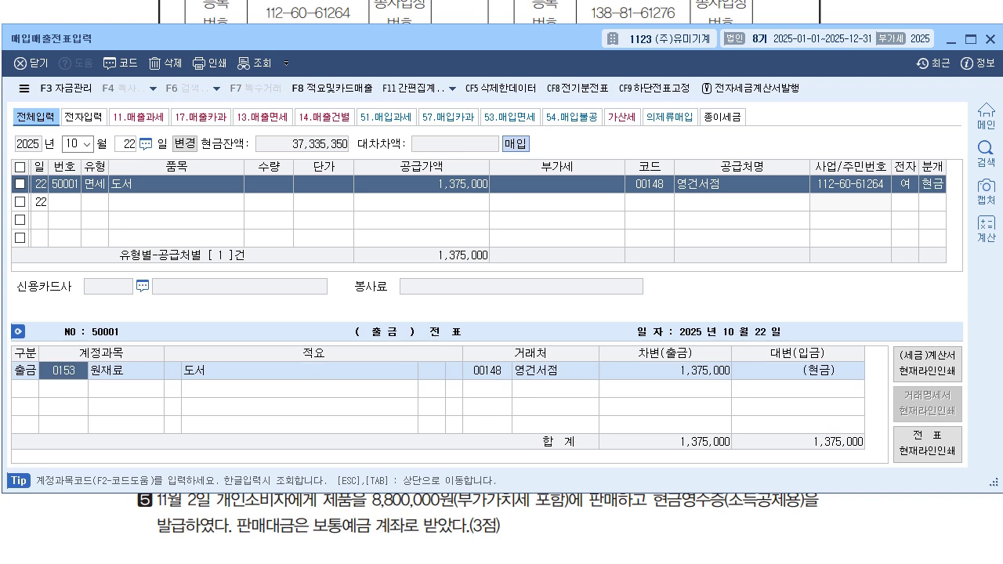
text(0826)
key(Return)
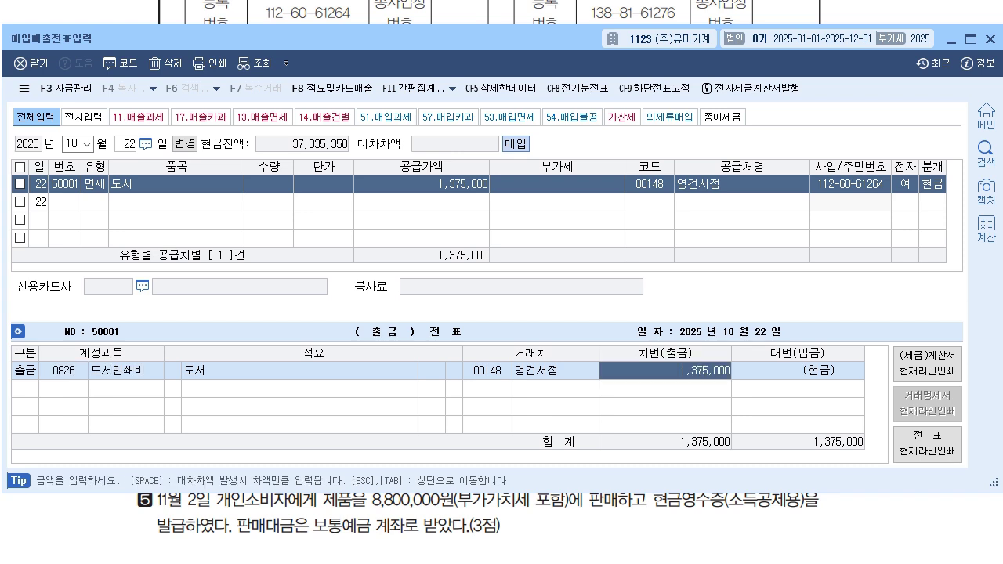
key(Return)
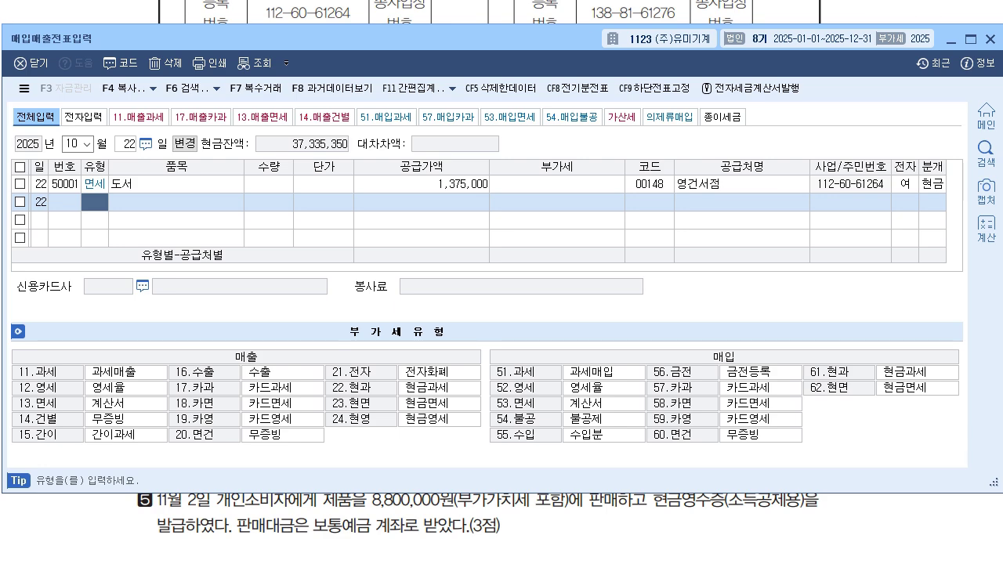
Read item 5 in the exam paper and work out the 유형 and 분개 type from the 현금영수증 and 보통예금 receipt.
key(alt+Tab)
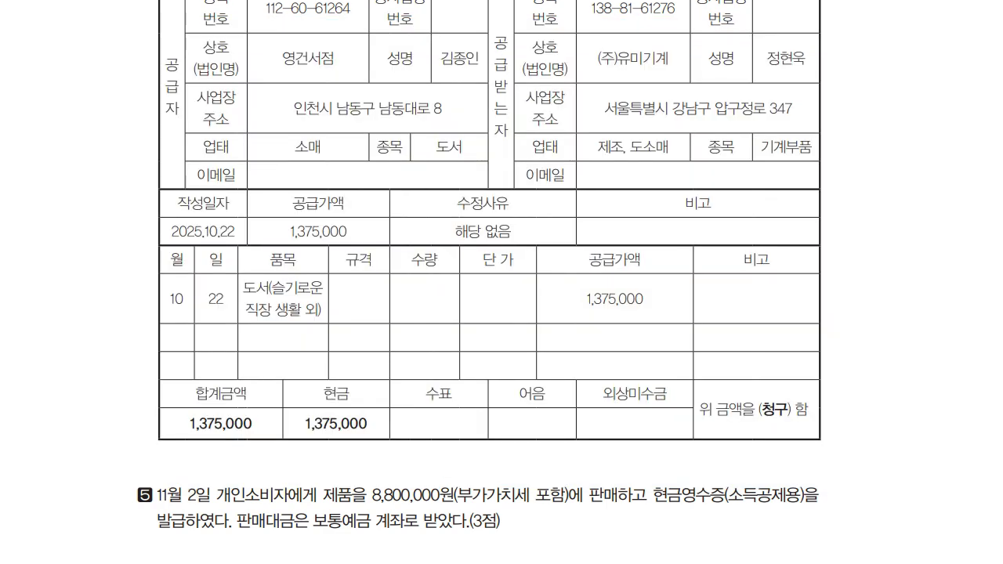
scroll(490, 282, down, 4)
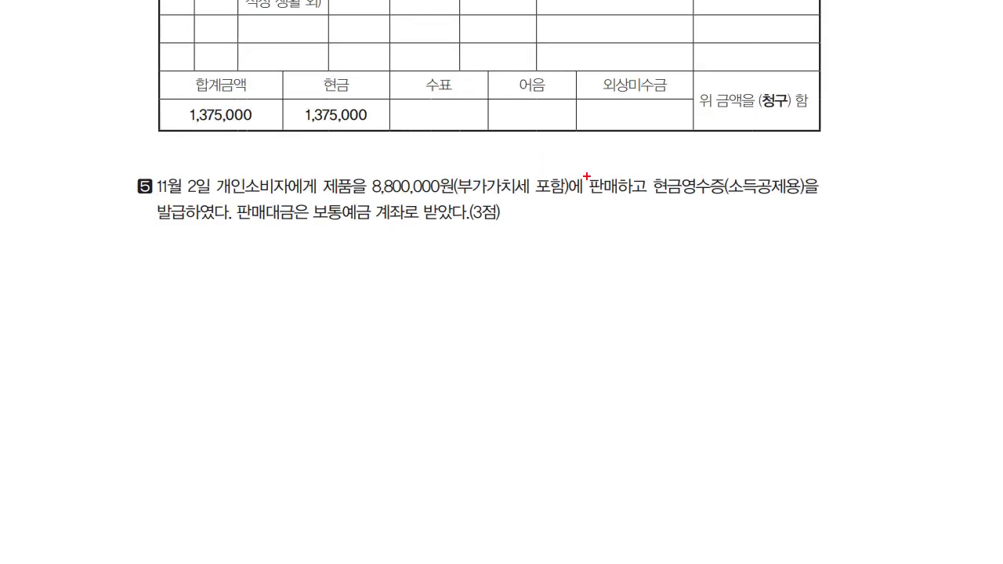
drag(656, 206, 715, 206)
mouse_move(671, 229)
mouse_down()
mouse_move(675, 239)
mouse_move(686, 226)
mouse_move(725, 229)
mouse_move(769, 200)
mouse_move(757, 221)
mouse_up()
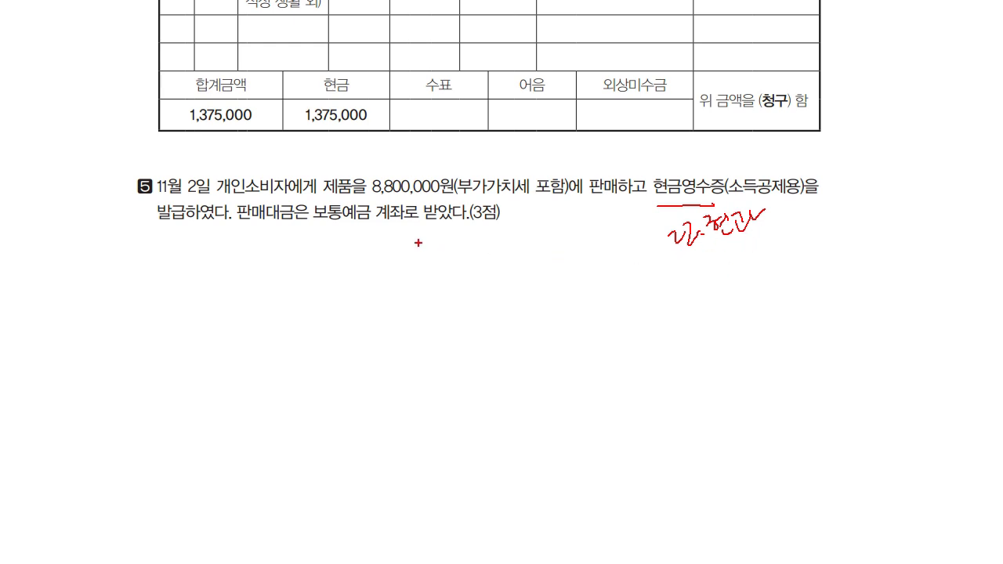
mouse_move(325, 229)
mouse_down()
mouse_move(363, 232)
mouse_move(390, 279)
mouse_move(408, 262)
mouse_move(418, 275)
mouse_move(431, 248)
mouse_move(443, 266)
mouse_up()
click(393, 275)
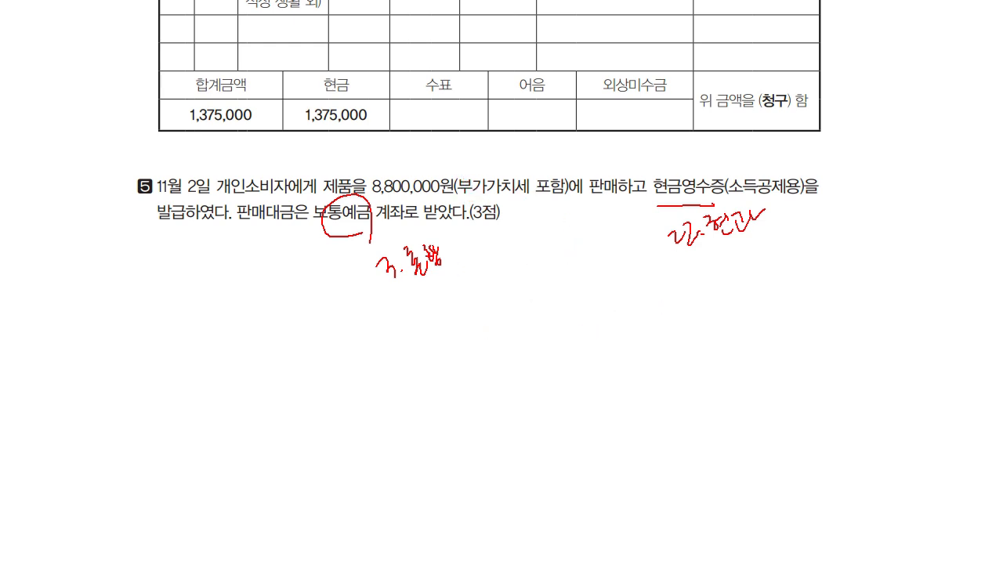
key(Escape)
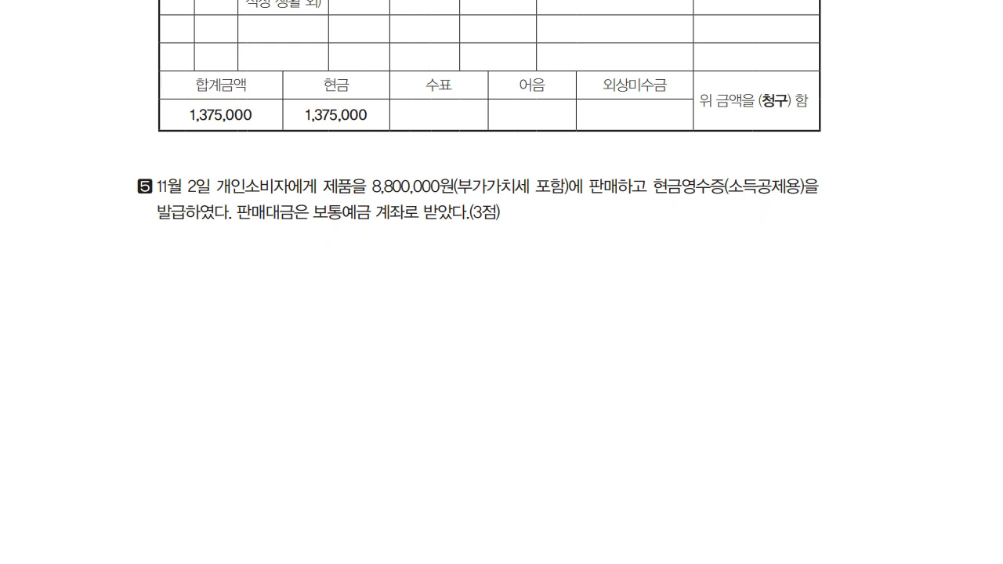
Switch back to 매입매출전표입력 and set the voucher date to November 2.
key(alt+Tab)
click(71, 144)
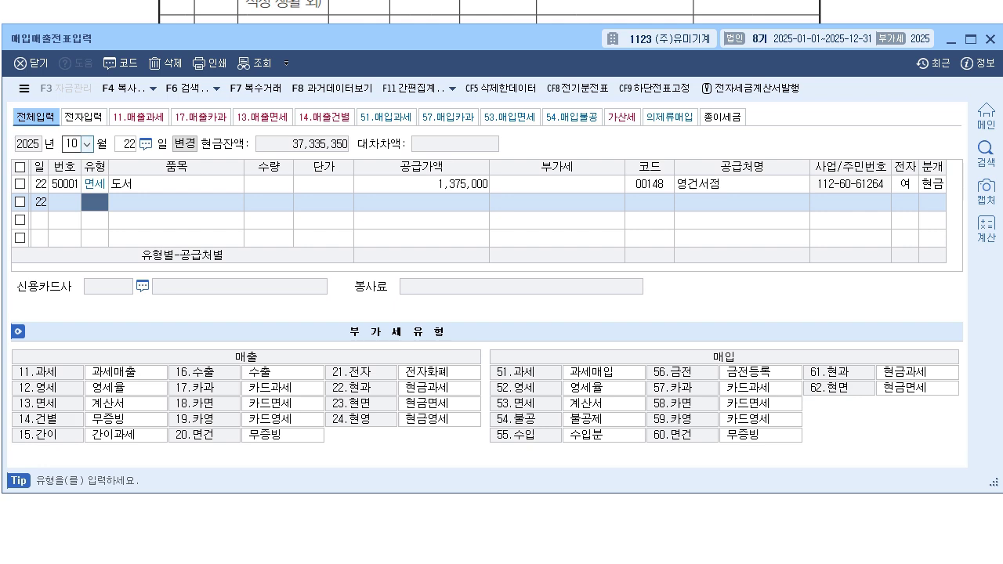
text(11)
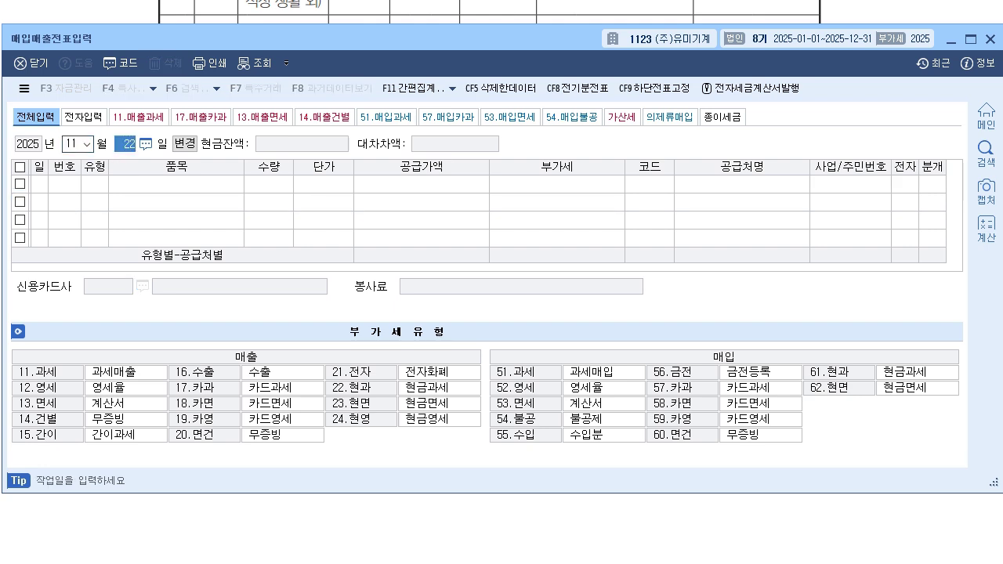
text(8)
key(Return)
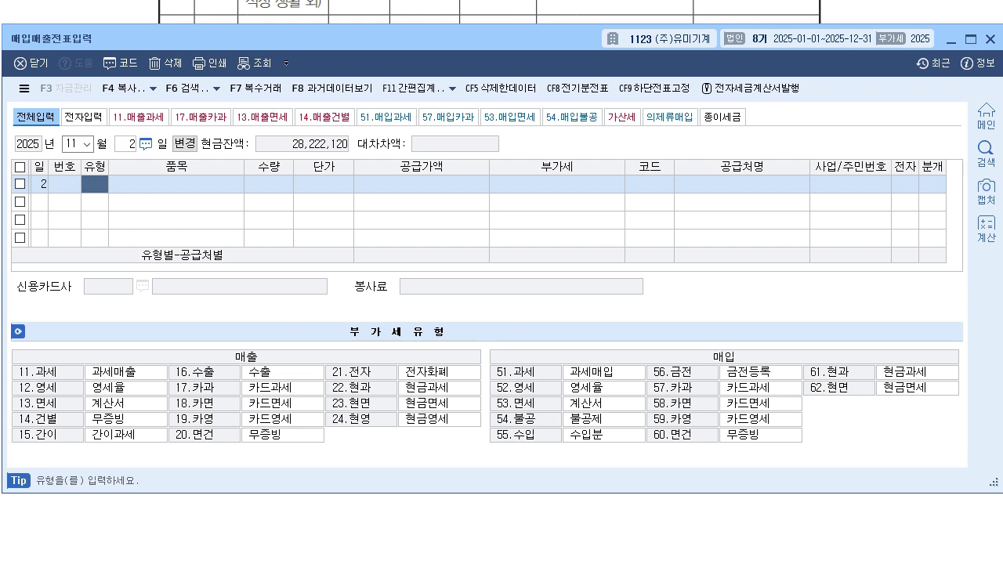
Set the November 2 line's 유형 to 22 (현과) and the 품목 to 제품, leaving quantity and unit price blank.
text(22)
key(Return)
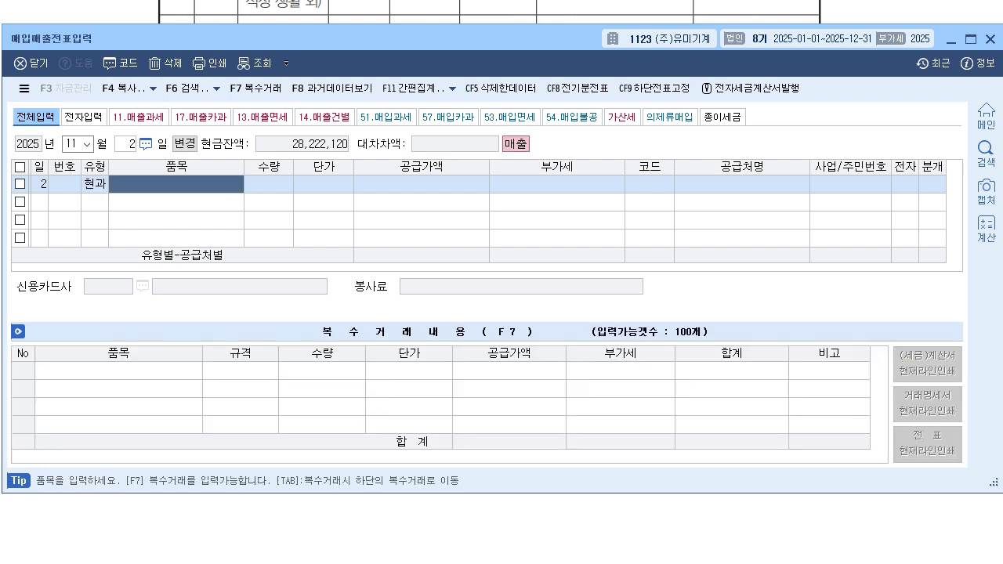
click(95, 184)
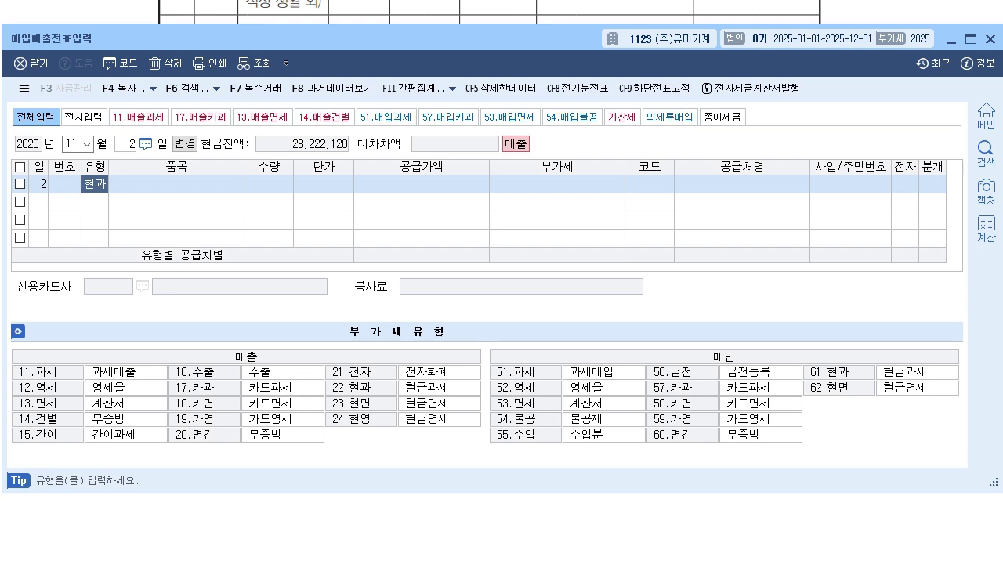
click(176, 183)
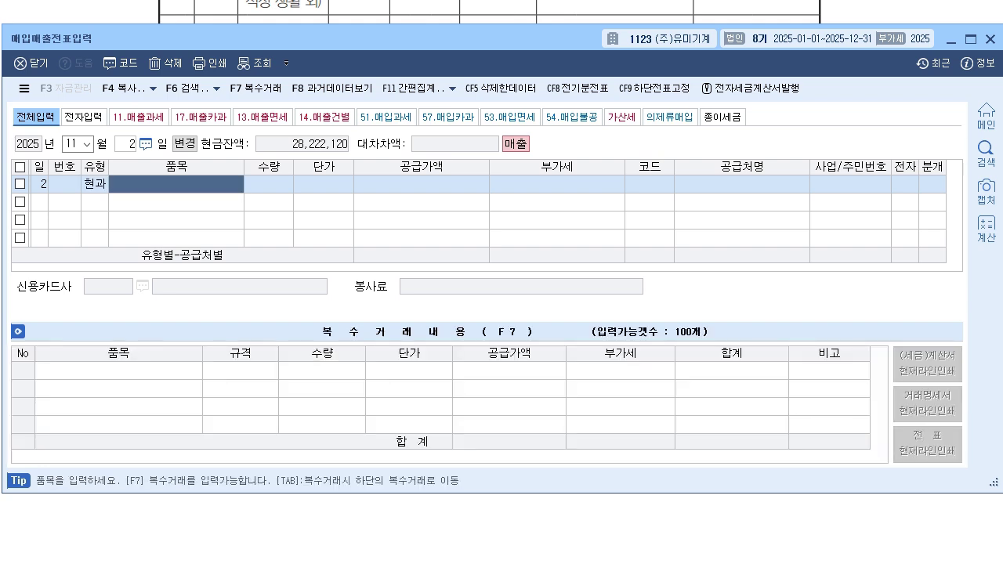
text(제품)
key(Return)
key(Return)
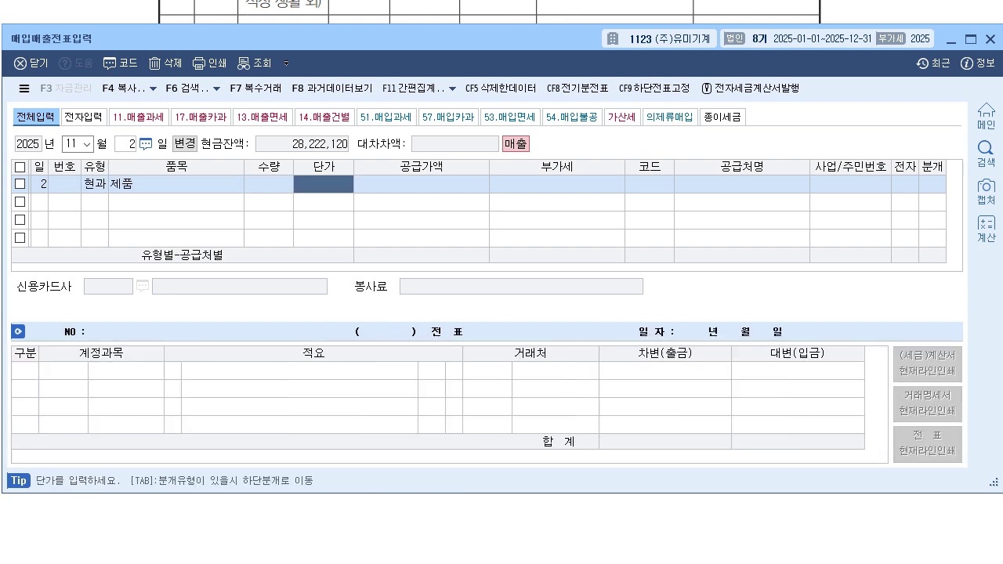
key(Return)
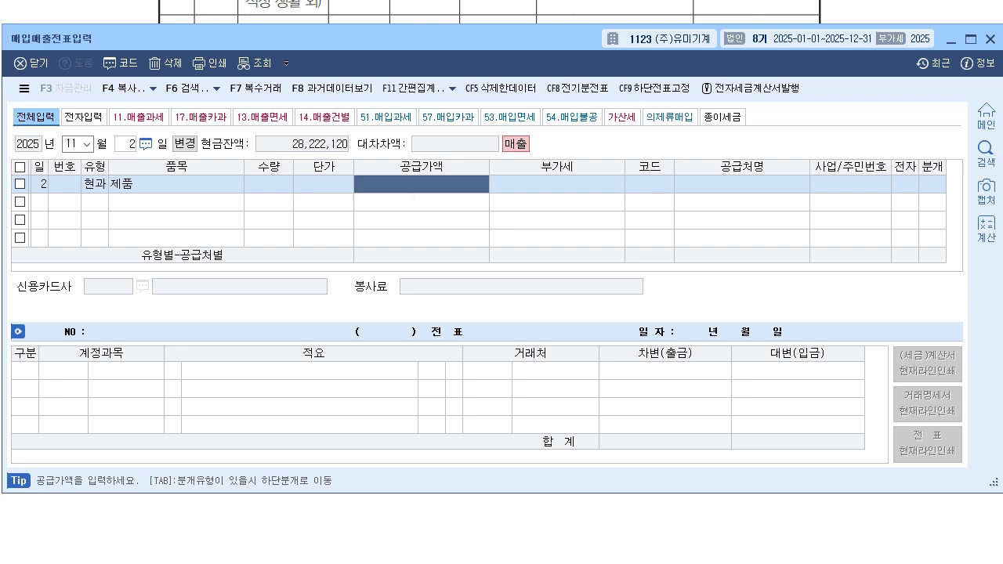
Enter the VAT-inclusive 8,800,000 as the 제품 line's 공급가액, leave the 공급처 blank, and choose 혼합 as the 분개 type.
text(8800000)
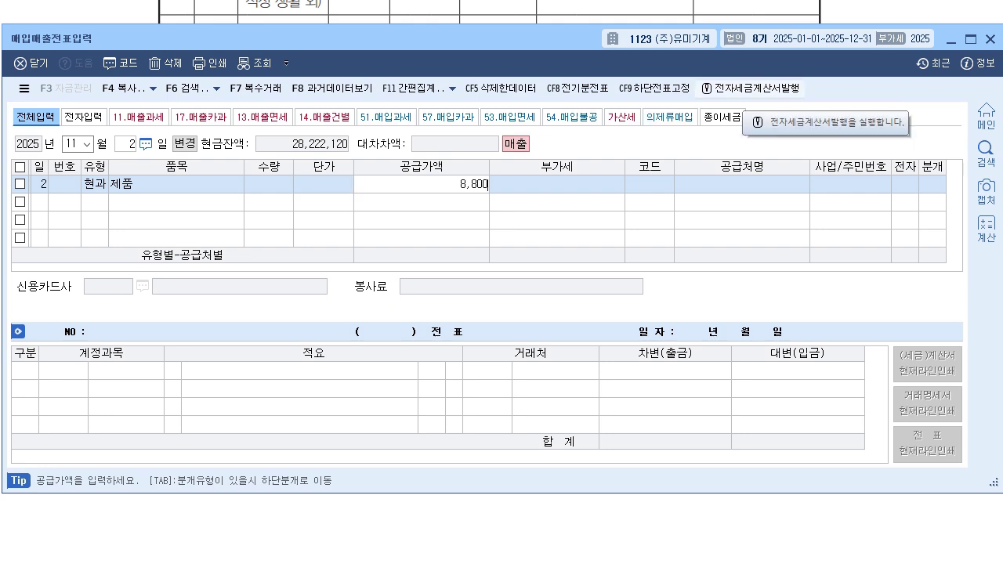
key(Return)
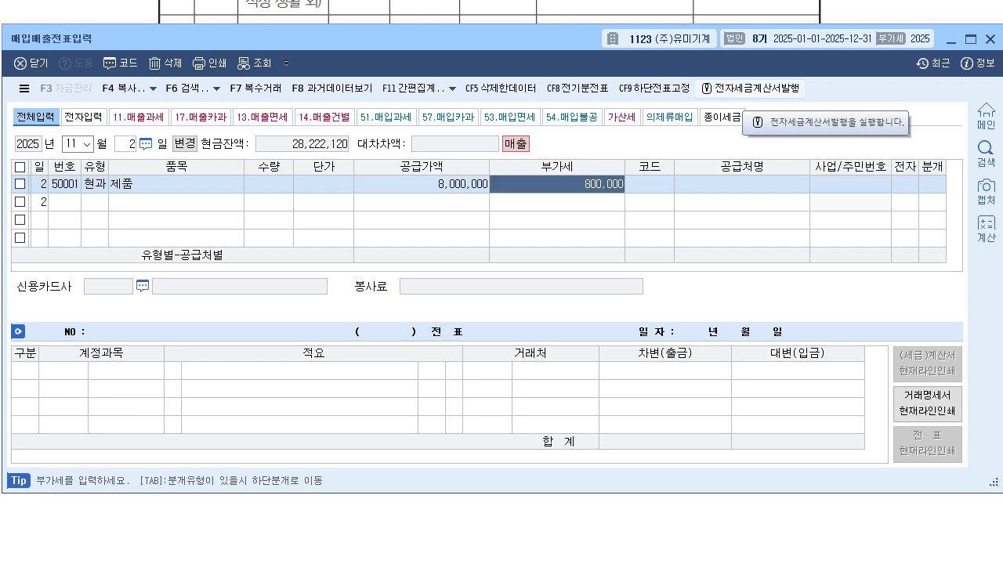
key(Return)
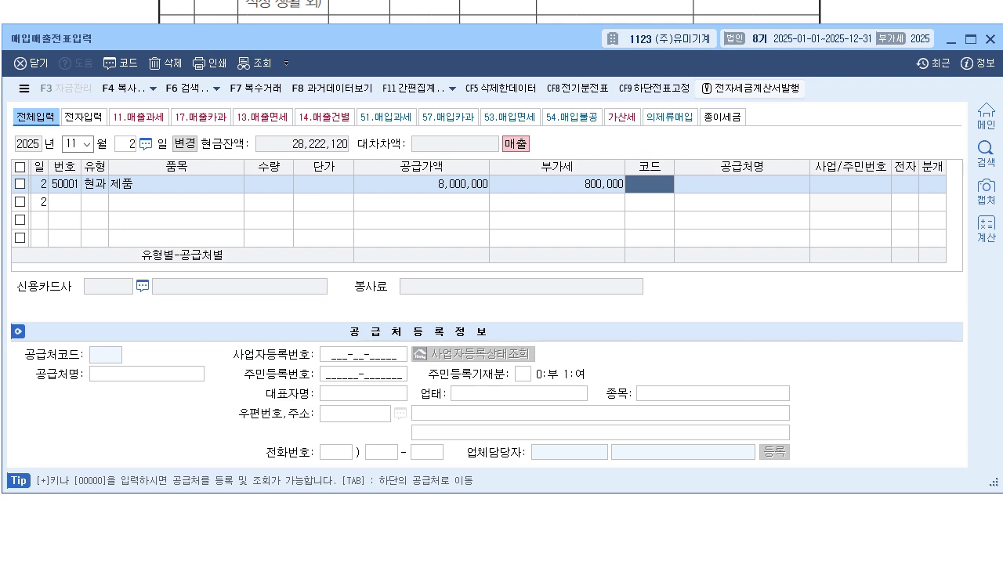
key(Return)
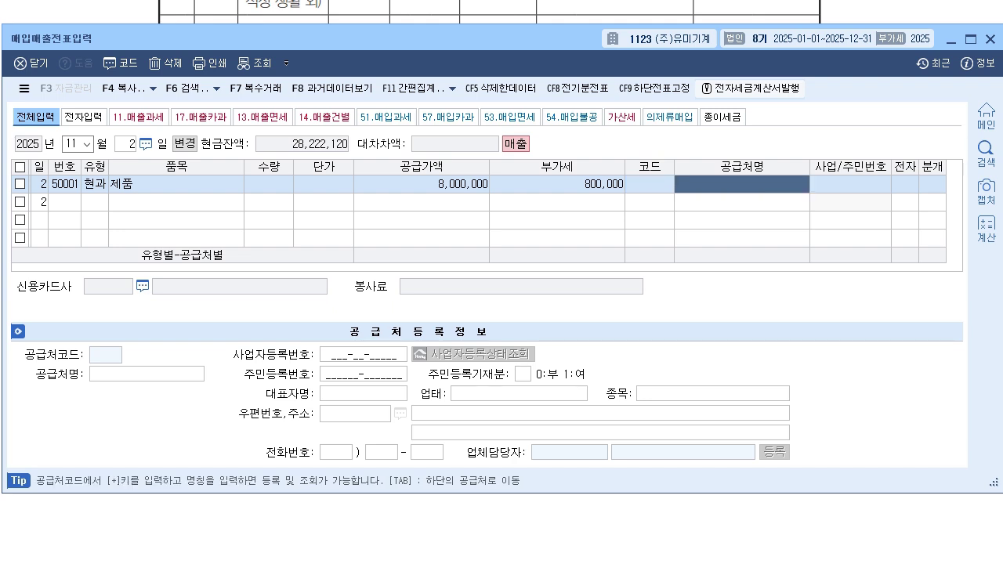
key(Return)
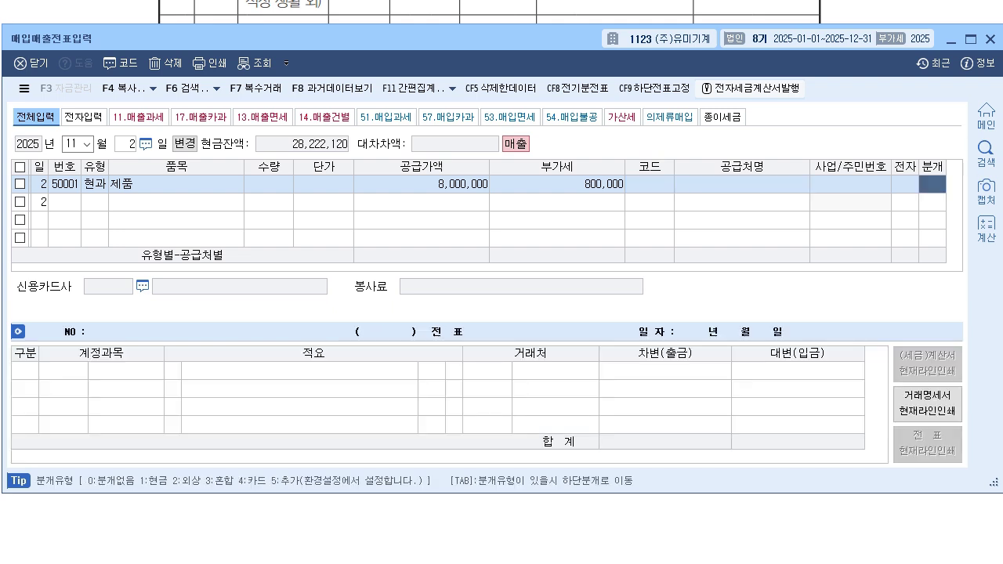
text(3)
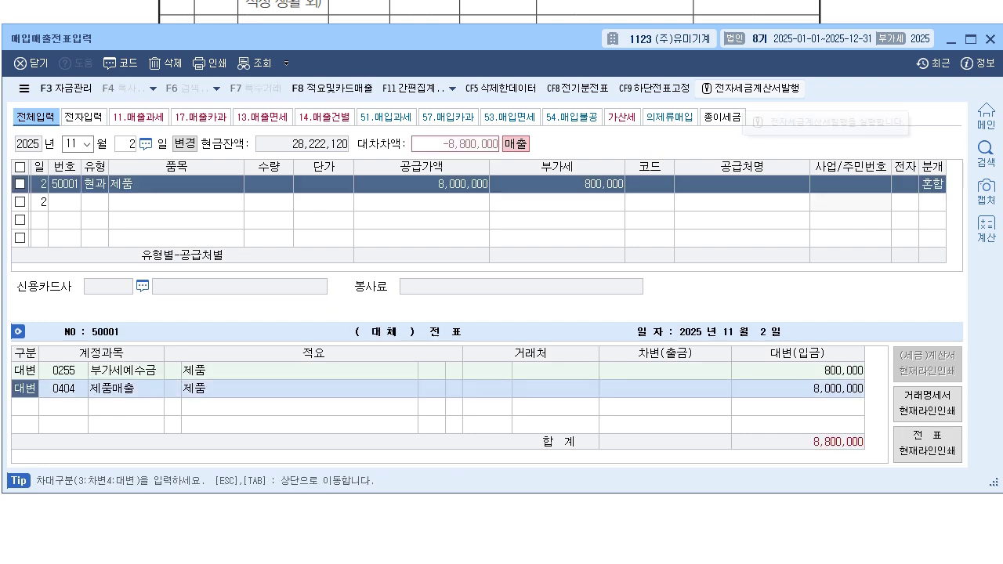
Add a 차변 line for 103 보통예금 with 8,800,000 to the November 2 entry and complete the voucher.
key(Down)
key(Down)
text(3)
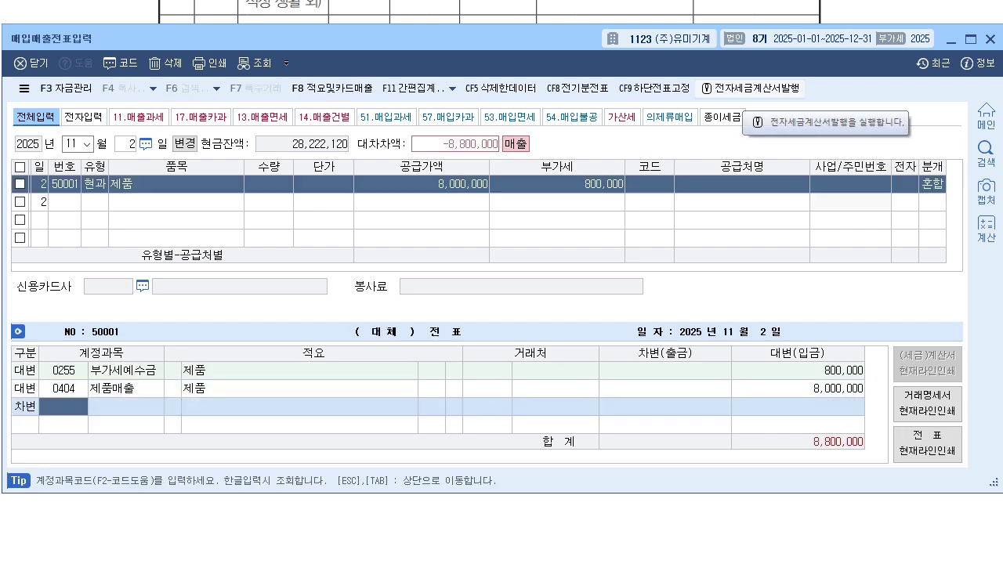
text(103)
key(Return)
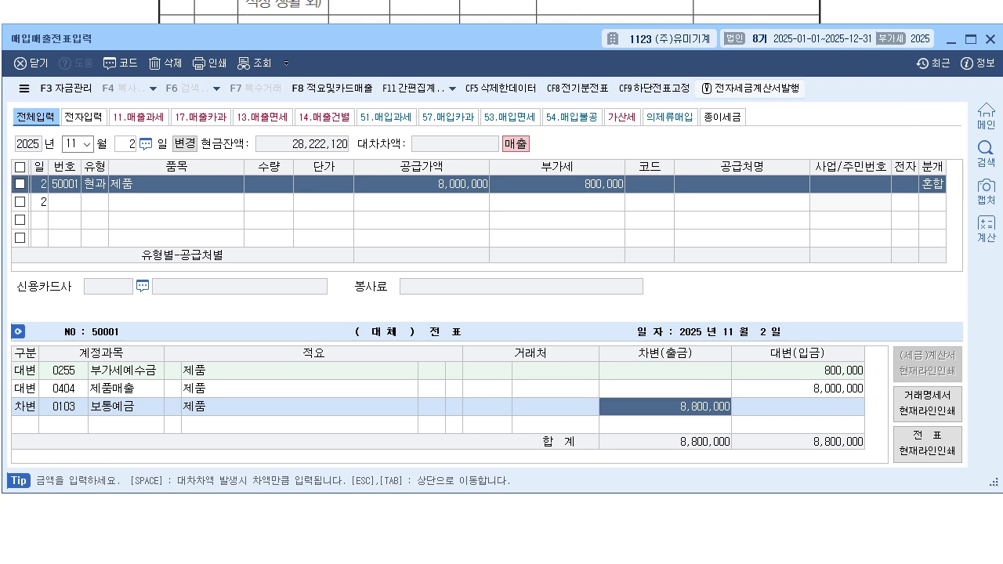
key(Return)
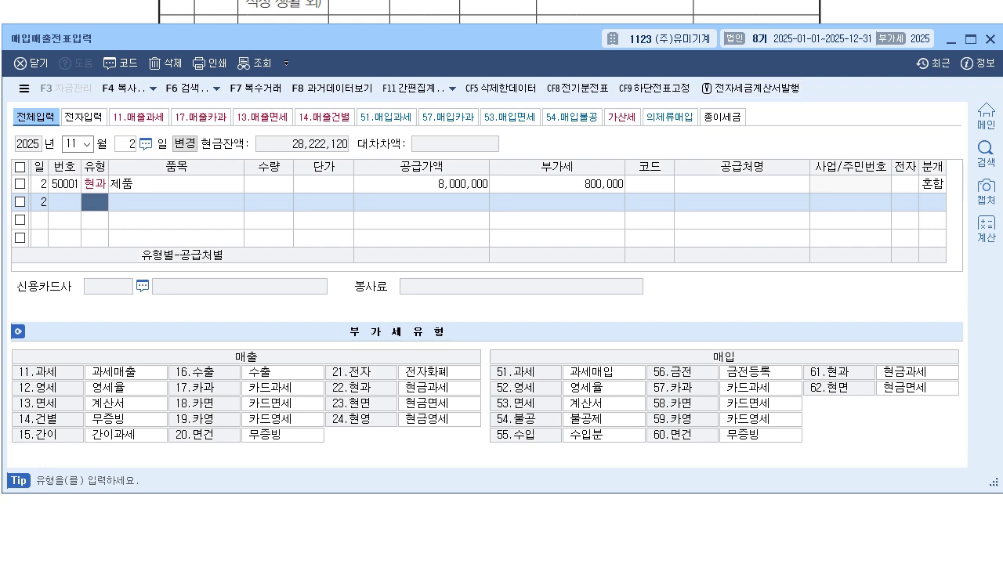
Switch to the exam paper and read item 6, marking the 전자세금계산서 and the gift purpose for 매출거래처.
key(alt+Tab)
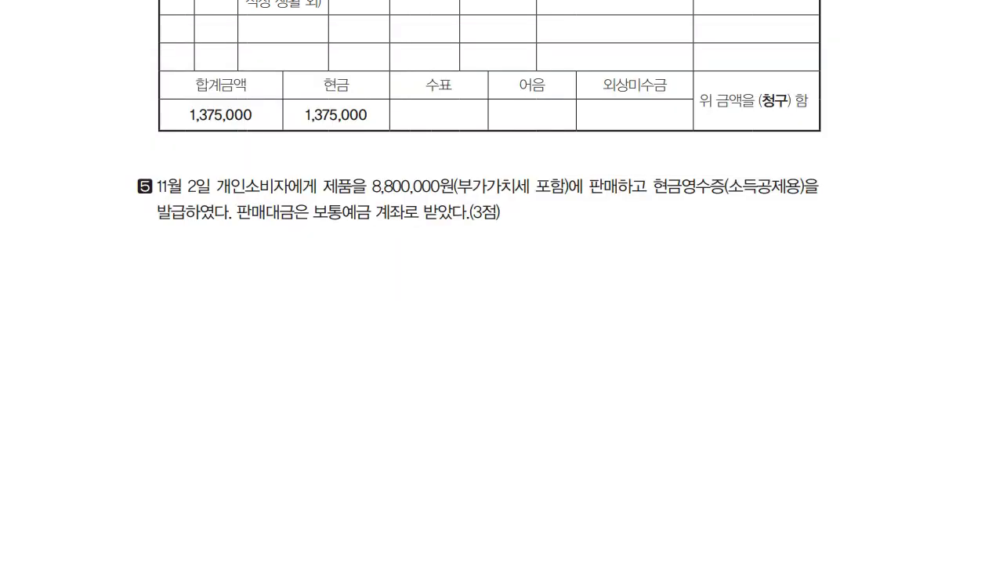
scroll(502, 313, down, 5)
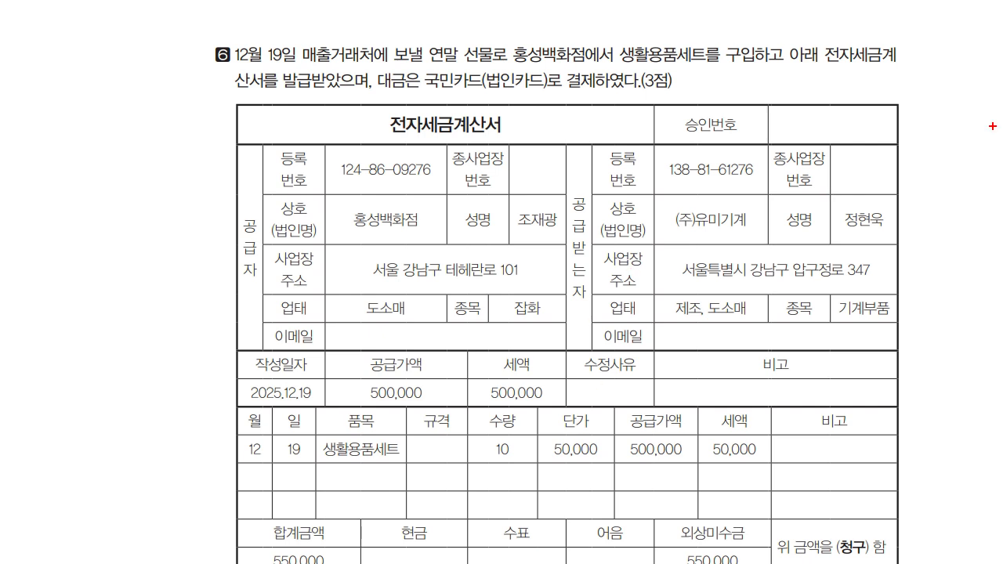
drag(820, 66, 892, 80)
drag(227, 103, 303, 112)
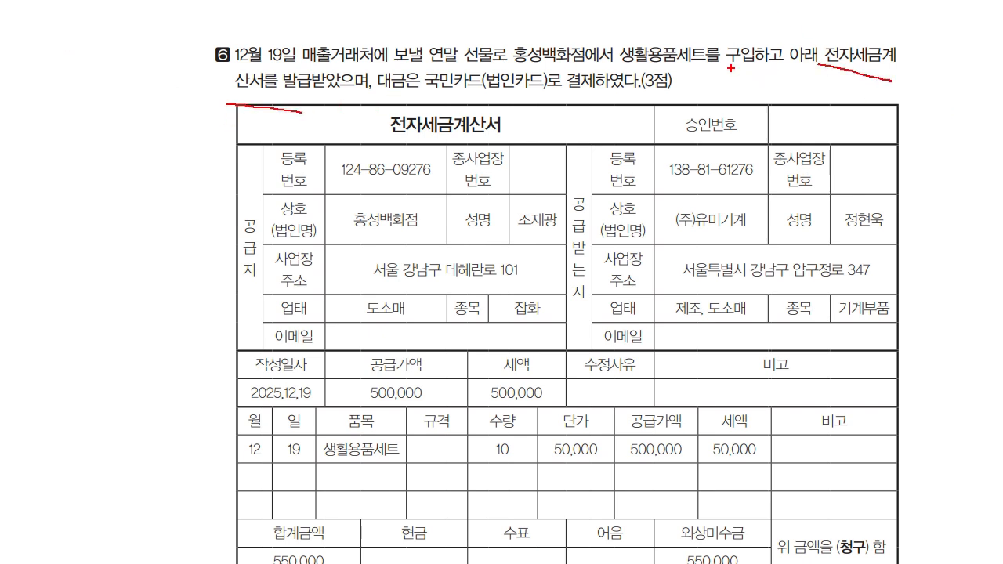
mouse_move(329, 28)
mouse_down()
mouse_move(333, 47)
mouse_move(383, 72)
mouse_move(563, 88)
mouse_up()
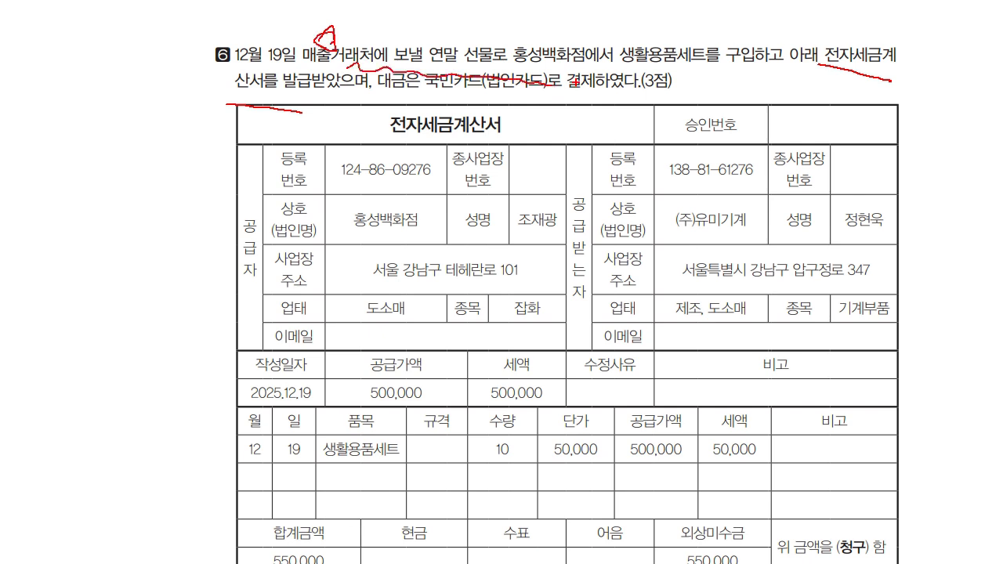
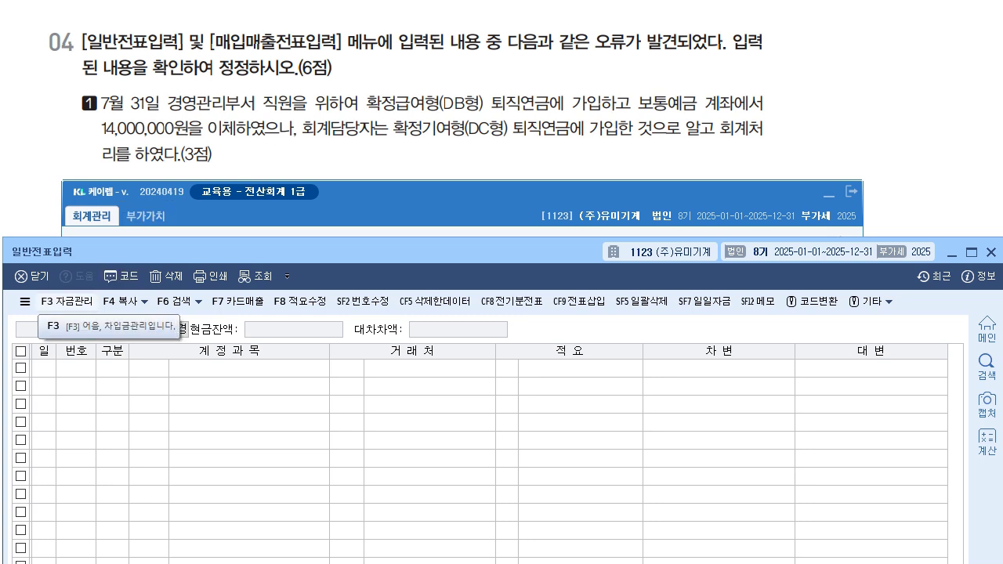
Dismiss the notice in 일반전표입력 and open the July 31 vouchers for question 04, item 1.
key(Return)
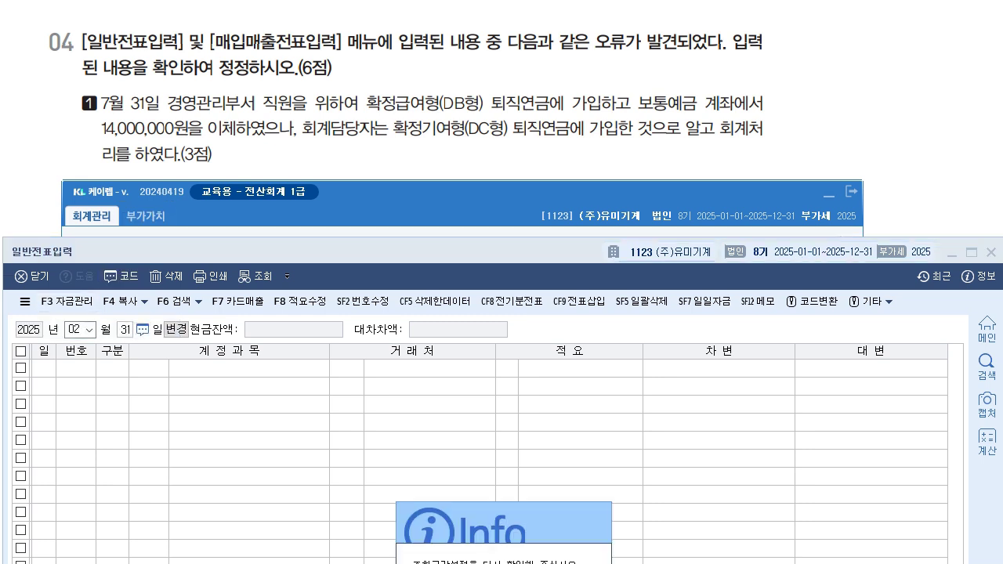
key(Return)
click(79, 330)
text(7)
key(Return)
text(31)
key(Return)
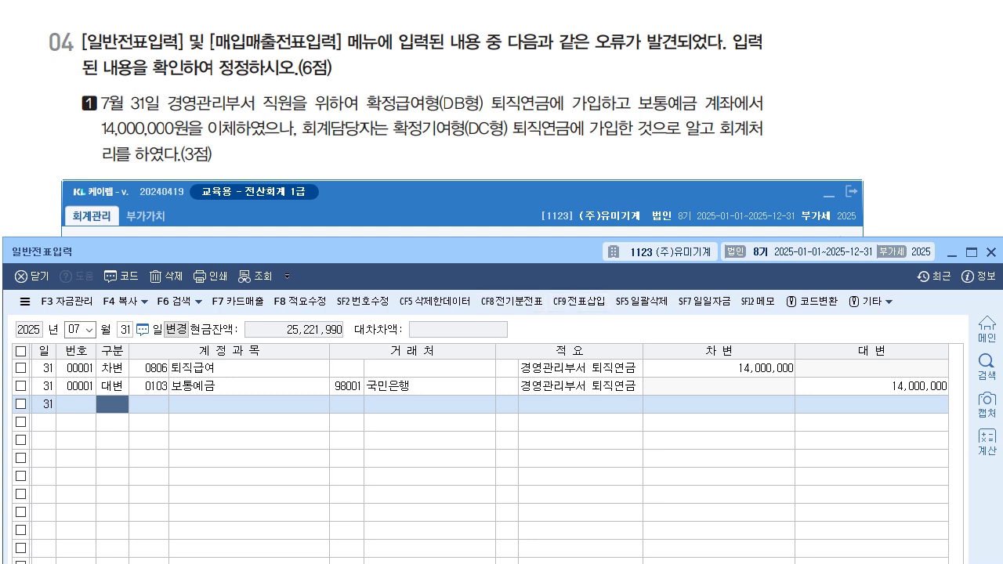
Change the July 31 차변 account from 퇴직급여 to 186 퇴직연금운용자산, keeping the other fields.
click(149, 368)
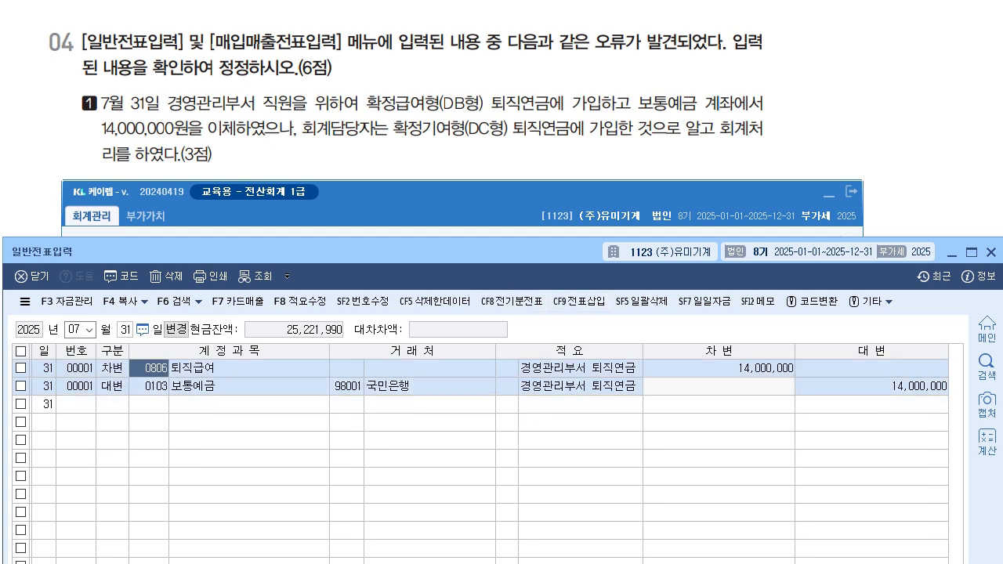
text(186)
key(Return)
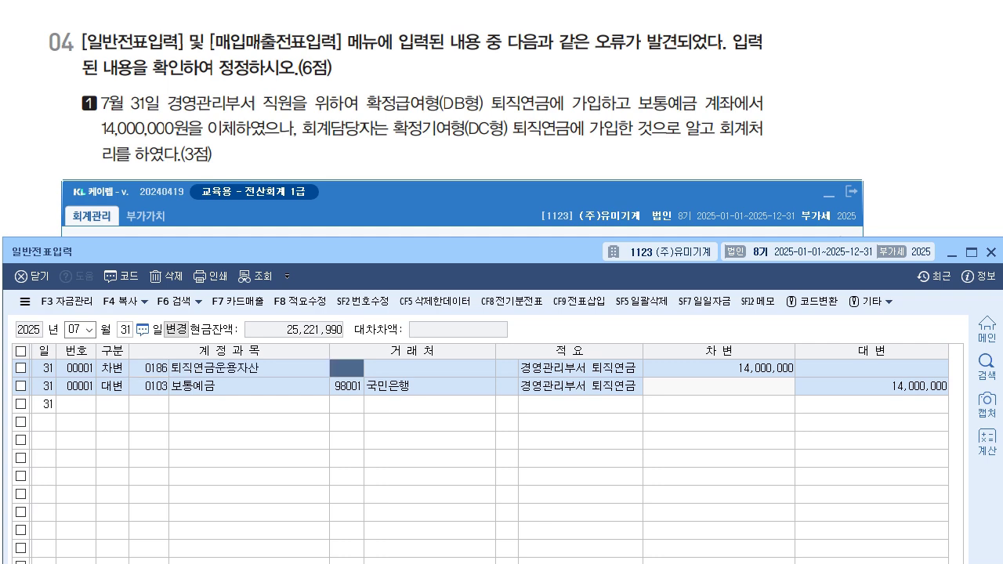
key(Return)
key(Return)
key(Return)
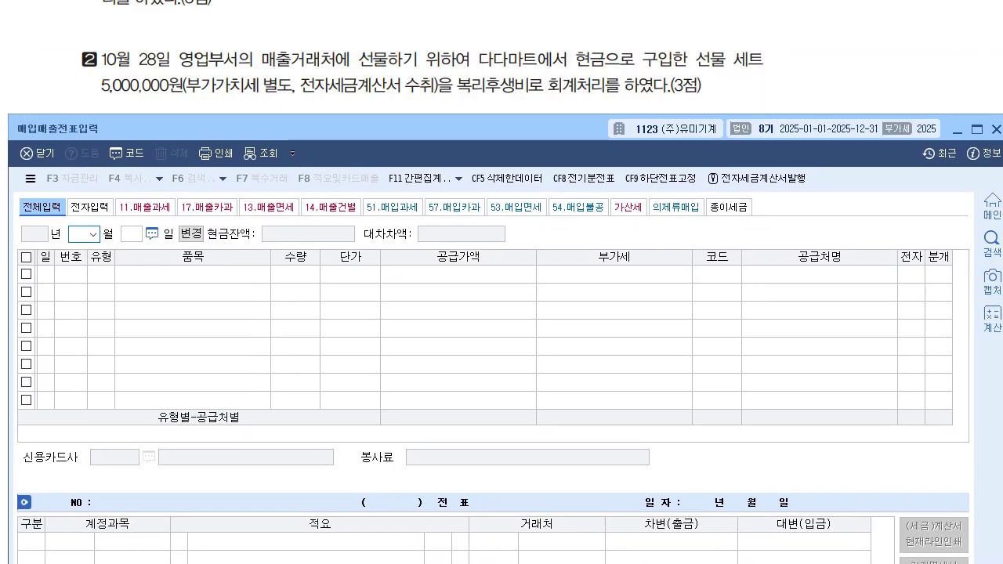
Open the October 28 다다마트 voucher in 매입매출전표입력 for question 04, item 2, and display its 유형 and journal lines.
text(10)
key(Return)
text(28)
key(Return)
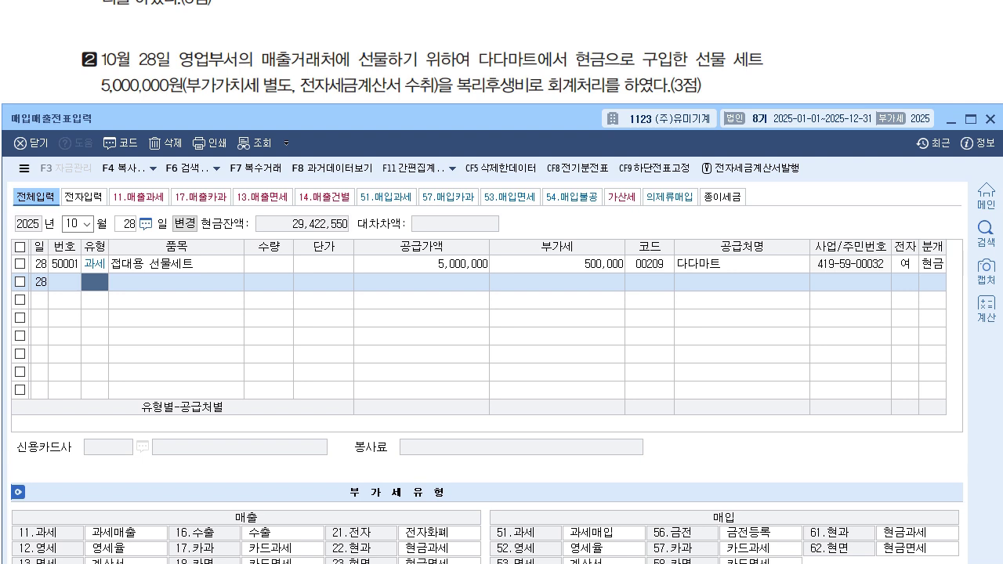
click(933, 265)
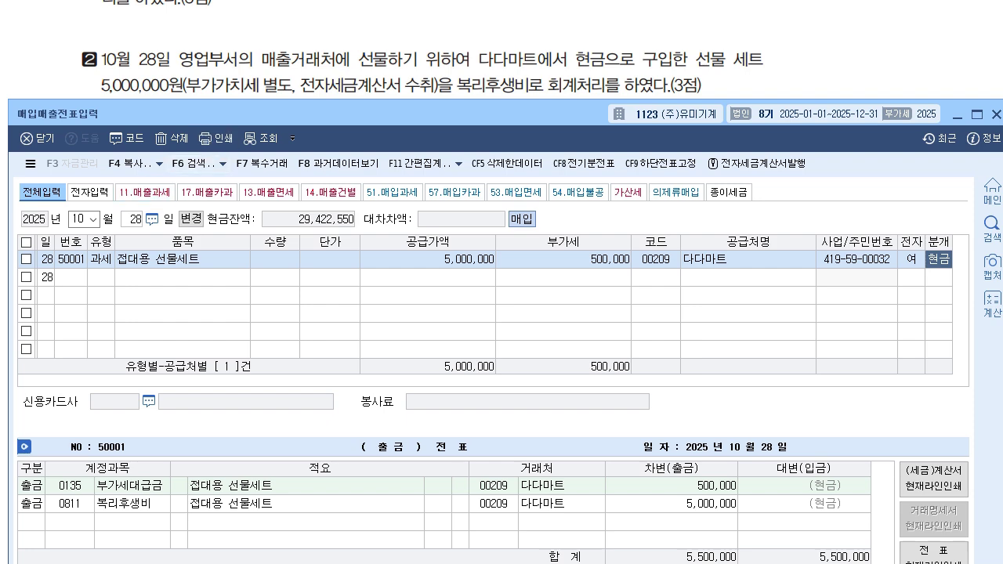
click(183, 260)
click(100, 259)
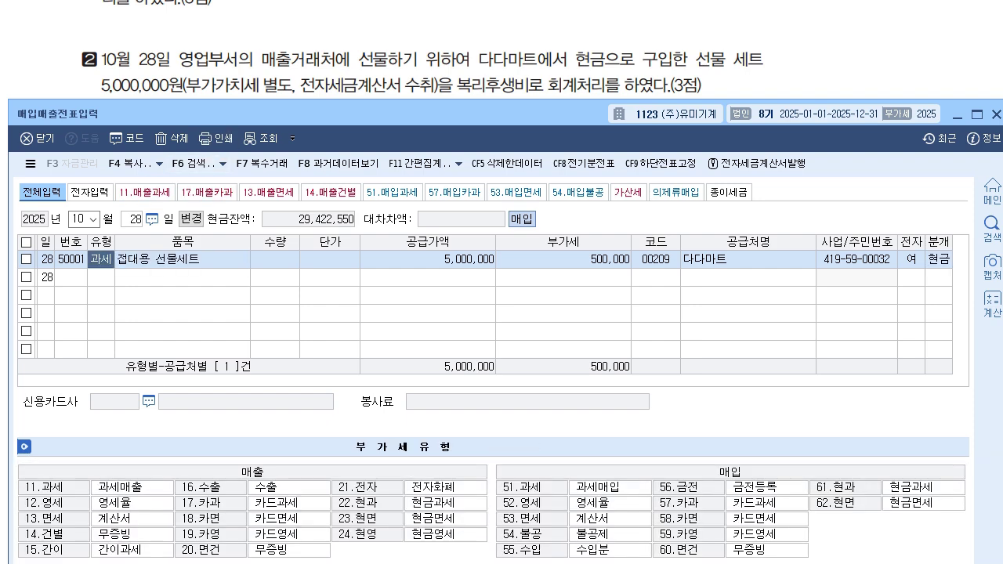
click(938, 259)
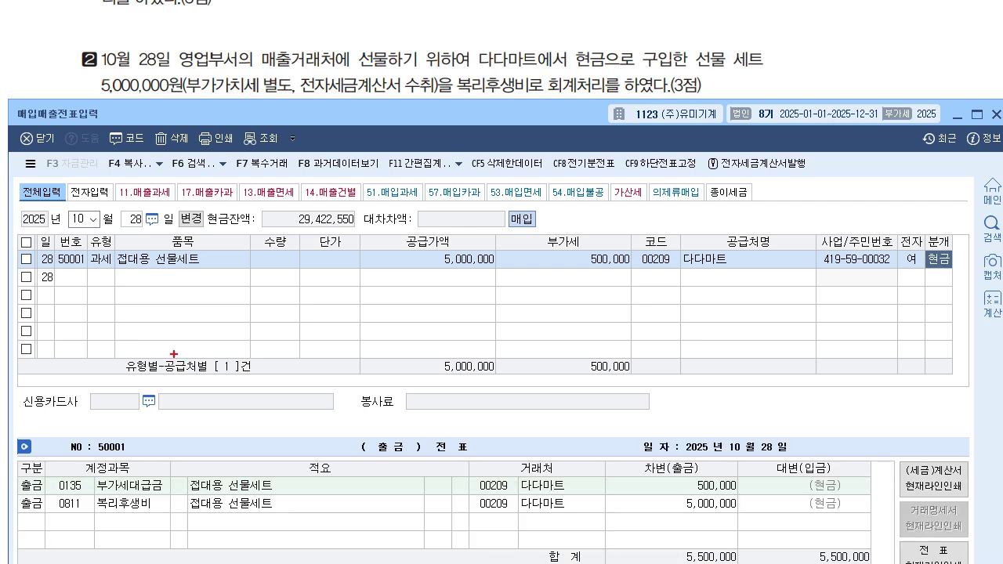
Work out the corrections to the October 28 voucher's 유형 and 복리후생비 account with temporary markings, and clear them.
mouse_move(116, 271)
mouse_down()
mouse_move(99, 274)
mouse_move(115, 303)
mouse_move(130, 307)
mouse_move(146, 279)
mouse_move(143, 291)
mouse_move(164, 274)
mouse_move(165, 290)
mouse_up()
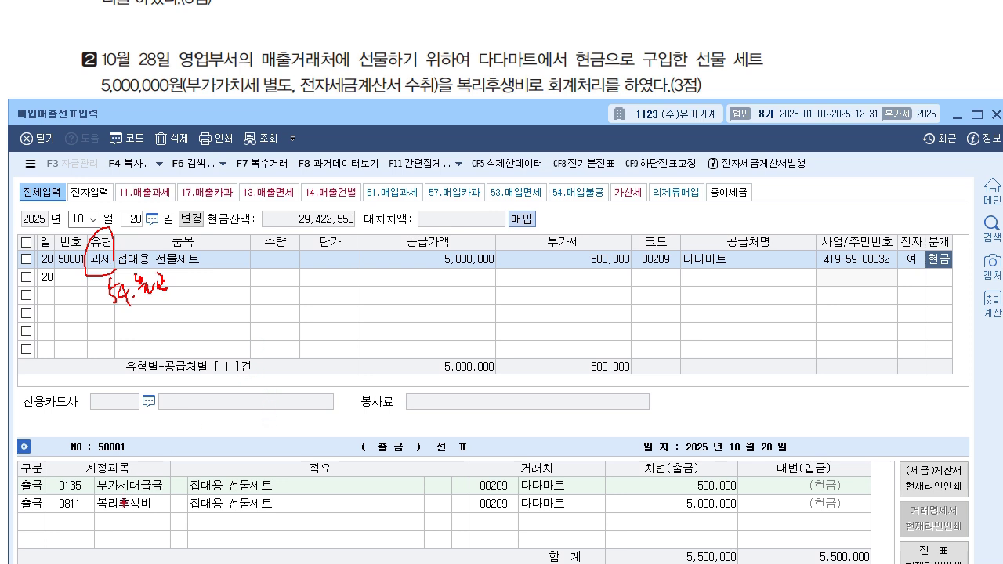
drag(129, 487, 117, 524)
drag(109, 506, 169, 503)
mouse_move(168, 508)
mouse_down()
mouse_move(176, 526)
mouse_move(202, 486)
mouse_move(207, 497)
mouse_move(276, 446)
mouse_up()
mouse_move(288, 426)
mouse_down()
mouse_move(283, 444)
mouse_move(298, 445)
mouse_up()
drag(305, 419, 309, 463)
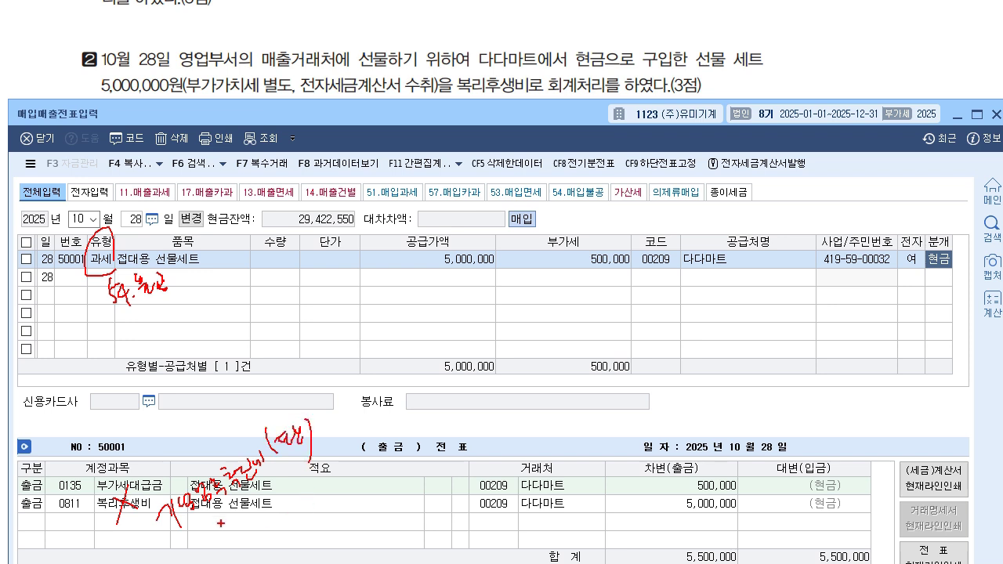
drag(141, 318, 177, 299)
drag(152, 322, 167, 313)
drag(157, 329, 143, 397)
drag(132, 381, 143, 397)
drag(142, 396, 177, 362)
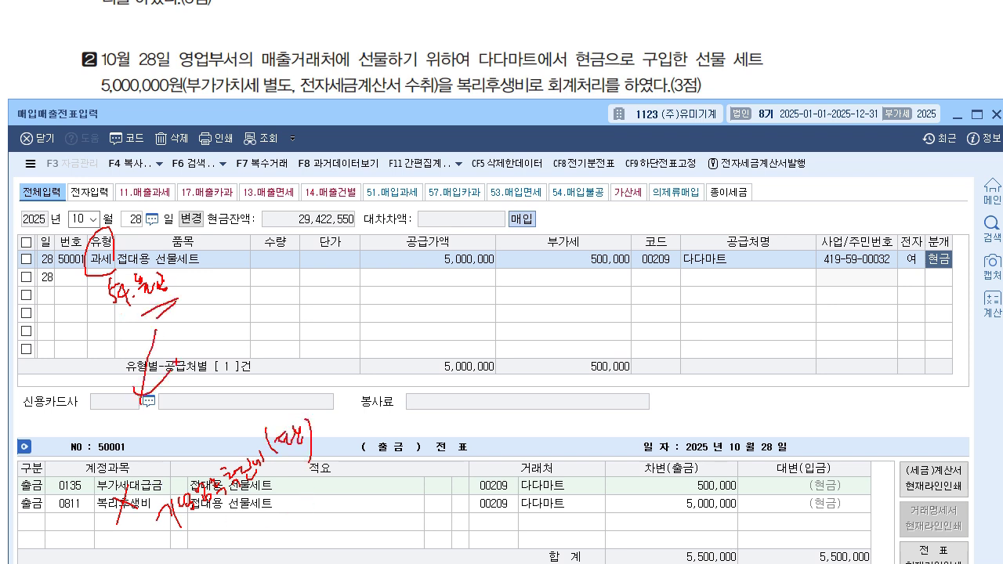
key(Escape)
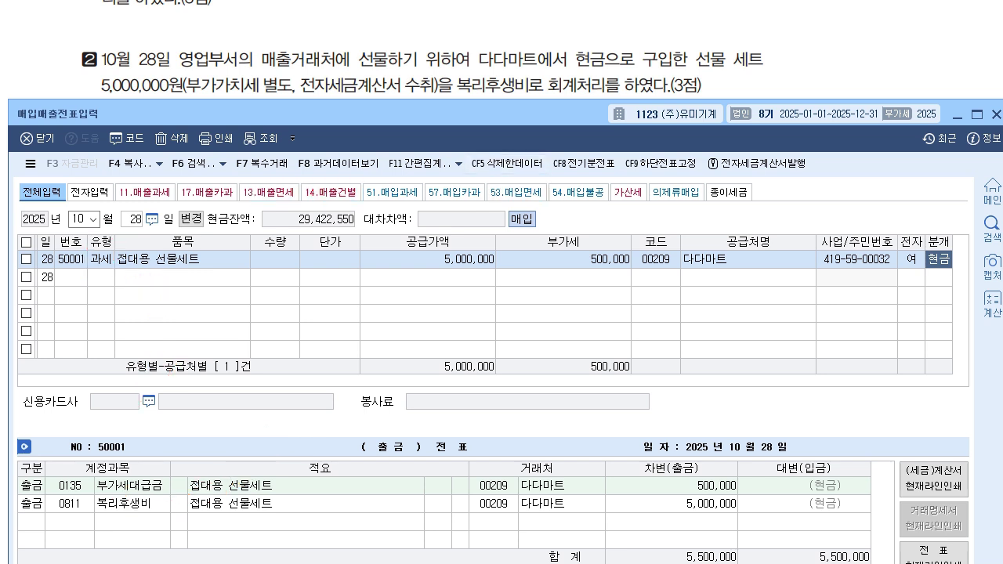
Change the 유형 of the October 28 다다마트 voucher to 54 불공, keeping its 품목 and amounts.
click(101, 259)
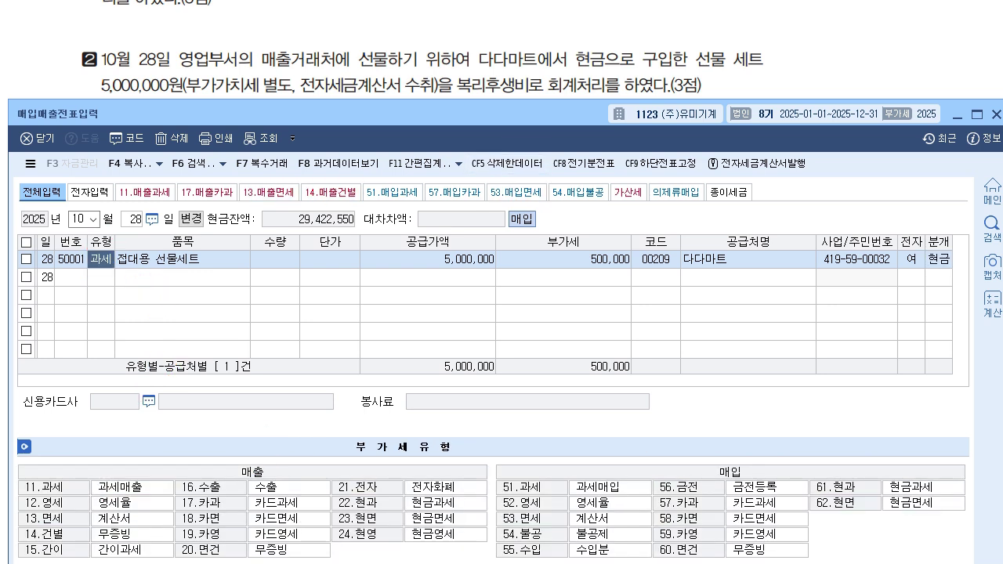
text(54)
key(Return)
key(Return)
key(Return)
key(Return)
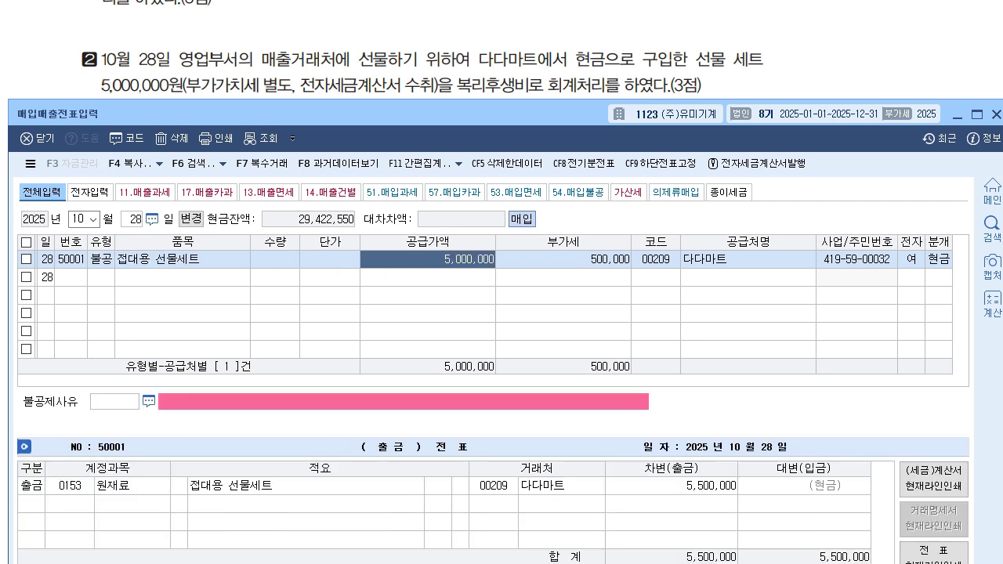
Keep the October 28 voucher's 분개 as 현금 and set its 불공제사유 to ④기업업무추진비 및 이와 유사한 비용 관련.
click(939, 259)
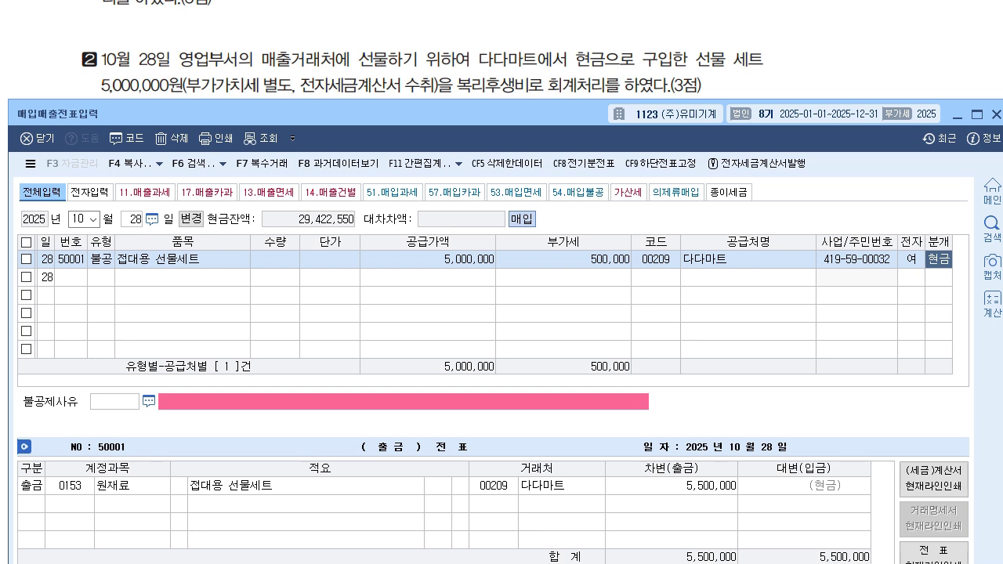
key(Return)
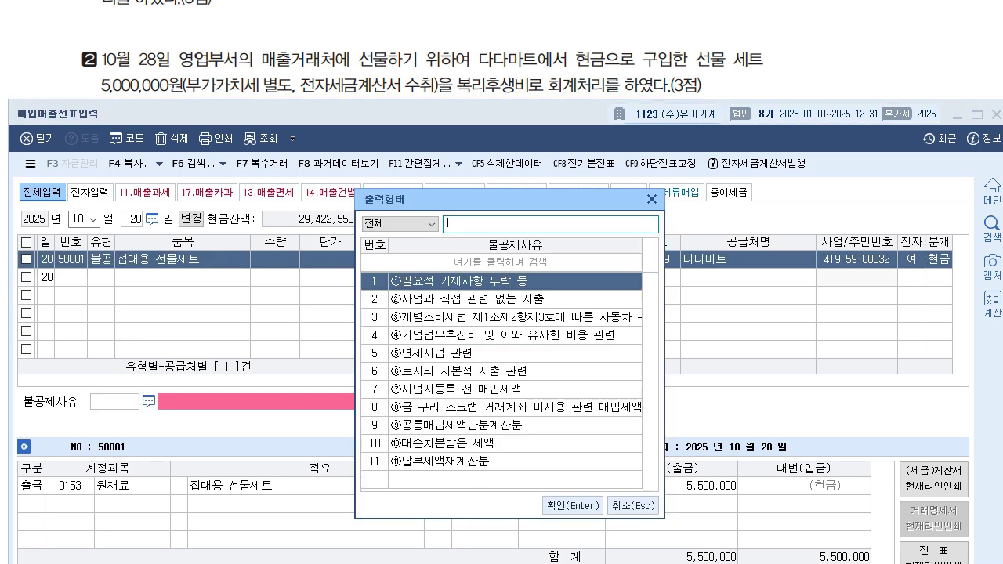
key(Down)
key(Down)
key(Down)
key(Return)
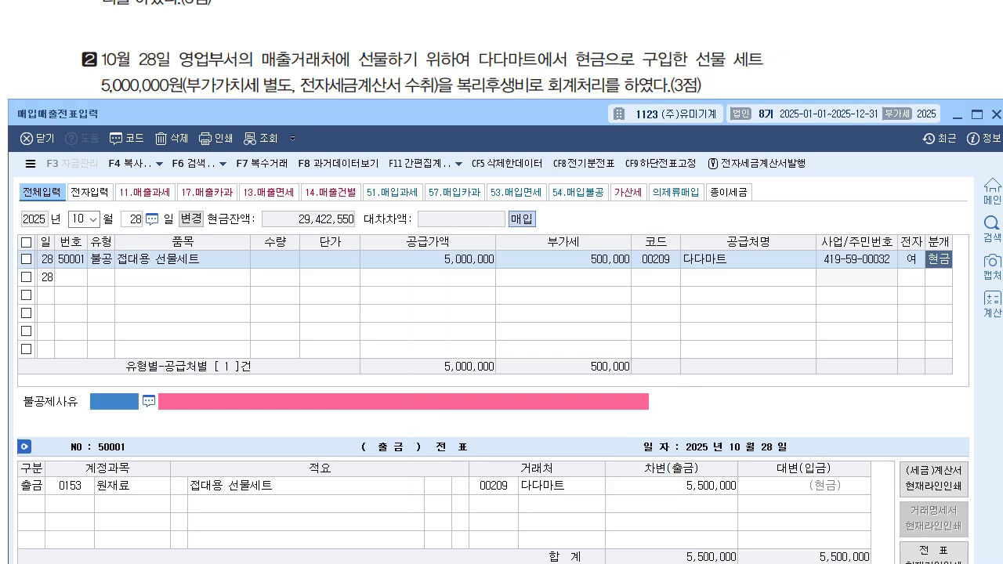
key(Return)
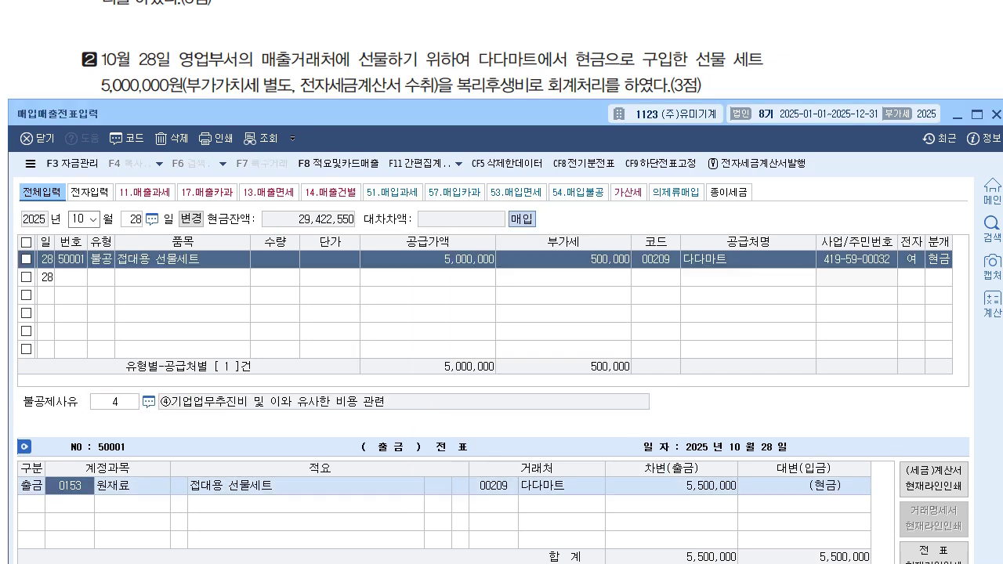
Change the October 28 voucher's journal account to 0813 기업업무추진비 and finish the entry.
text(0813)
key(Return)
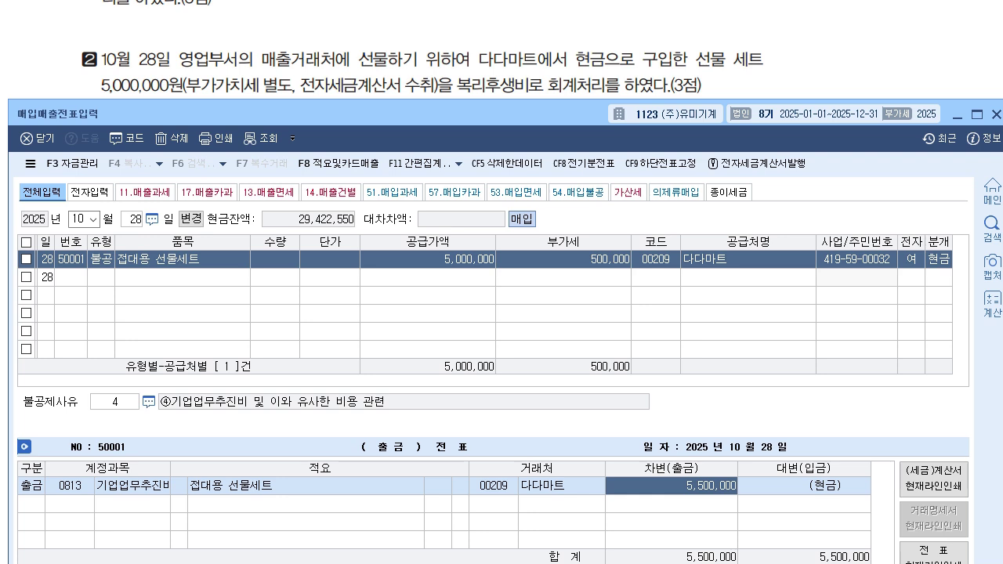
key(Return)
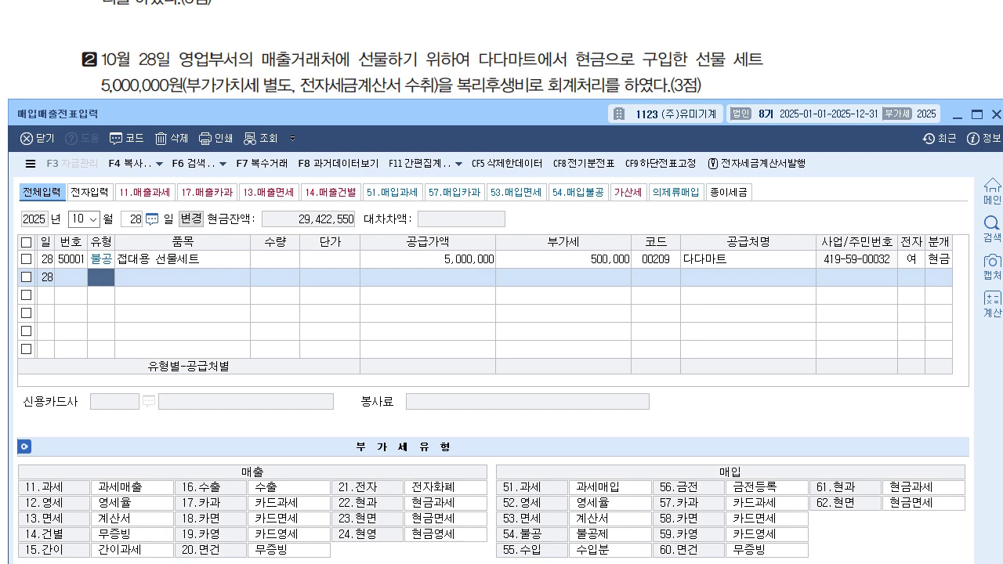
key(Escape)
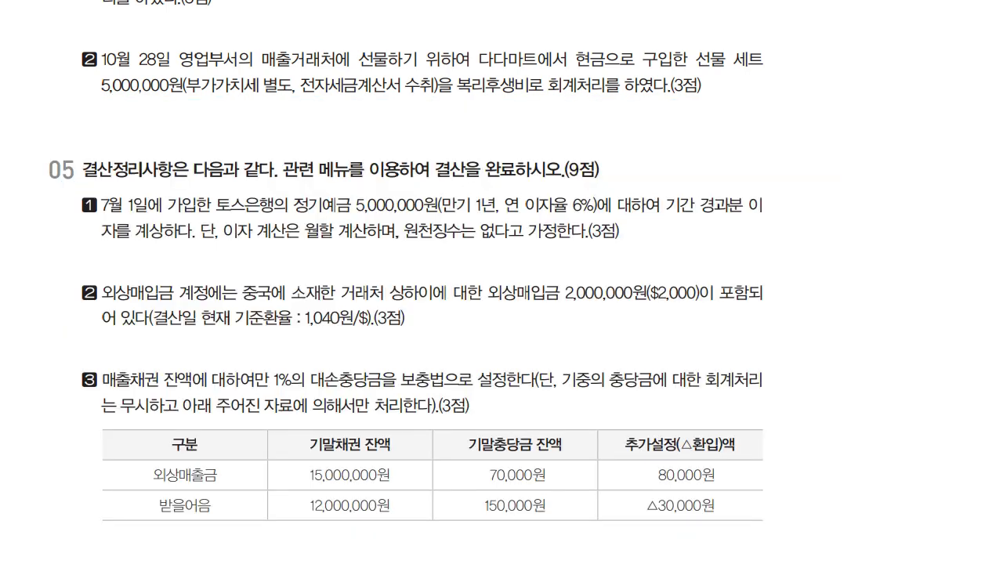
Show question 05 of the exam and handwrite a double-underlined 자동결산분개 heading beside item 1.
scroll(502, 314, down, 1)
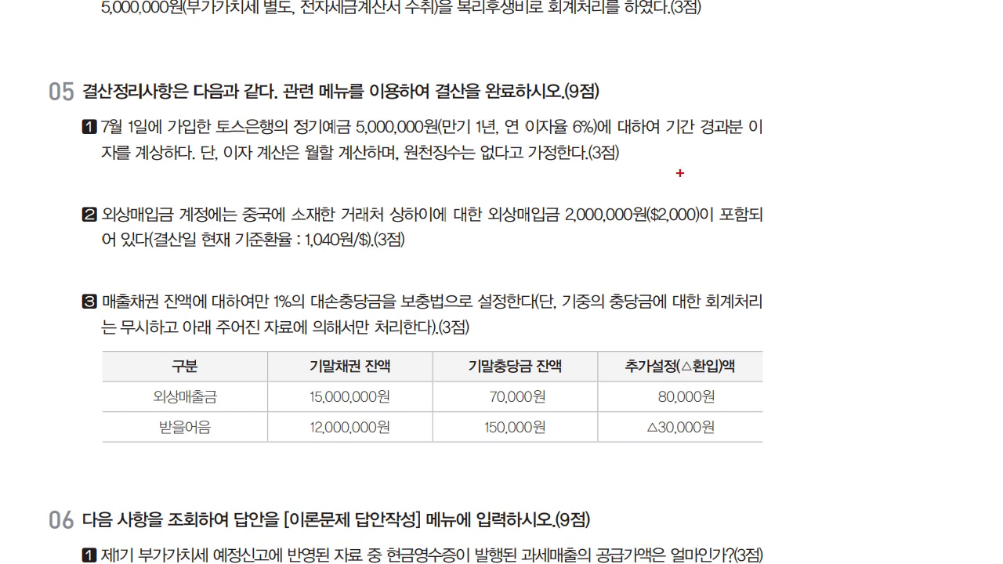
drag(792, 109, 795, 129)
drag(798, 118, 806, 124)
mouse_move(810, 99)
mouse_down()
mouse_move(812, 135)
mouse_move(820, 116)
mouse_up()
mouse_move(820, 114)
mouse_down()
mouse_move(828, 100)
mouse_move(838, 130)
mouse_move(848, 124)
mouse_move(858, 136)
mouse_move(873, 116)
mouse_move(877, 130)
mouse_up()
drag(874, 109, 888, 118)
mouse_move(880, 118)
mouse_down()
mouse_move(892, 133)
mouse_move(906, 124)
mouse_move(908, 136)
mouse_up()
drag(789, 145, 918, 146)
drag(781, 155, 909, 153)
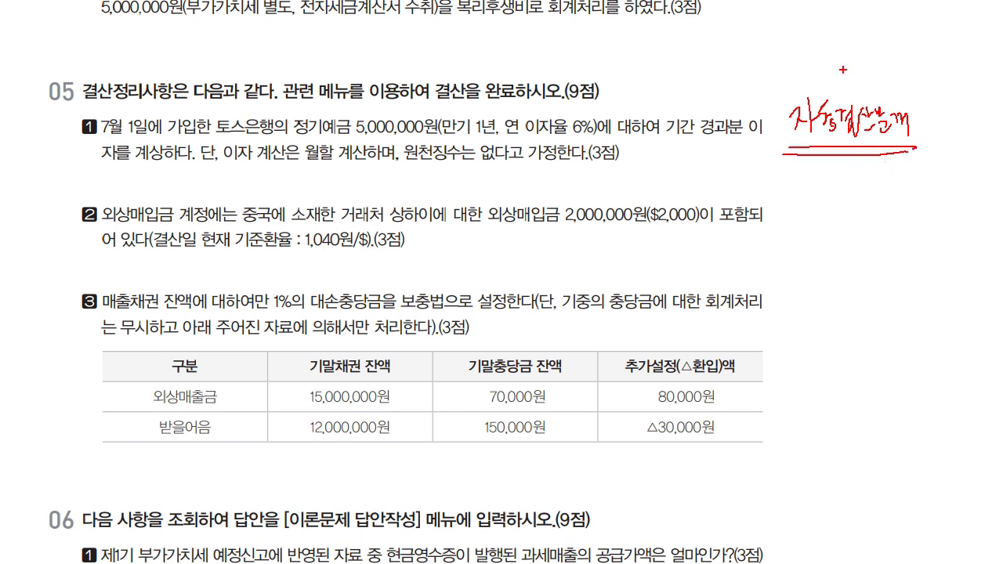
Handwrite the five automatic closing items under the heading: 기말재고자산, 대손충당금, 감가상각, 퇴직급여충당부채 and 법인세비용.
mouse_move(790, 174)
mouse_down()
mouse_move(794, 201)
mouse_move(814, 191)
mouse_move(823, 199)
mouse_up()
click(800, 196)
mouse_move(827, 184)
mouse_down()
mouse_move(836, 179)
mouse_move(845, 196)
mouse_move(922, 182)
mouse_move(927, 191)
mouse_up()
mouse_move(787, 232)
mouse_down()
mouse_move(803, 244)
mouse_move(895, 240)
mouse_move(902, 230)
mouse_up()
click(822, 238)
mouse_move(898, 233)
mouse_down()
mouse_move(917, 234)
mouse_move(919, 244)
mouse_up()
drag(786, 275, 796, 292)
click(798, 298)
drag(827, 271, 847, 276)
mouse_move(842, 290)
mouse_down()
mouse_move(859, 277)
mouse_move(875, 290)
mouse_move(892, 282)
mouse_up()
drag(892, 271, 907, 281)
drag(912, 262, 918, 307)
drag(793, 328, 804, 355)
drag(809, 350, 805, 357)
mouse_move(825, 322)
mouse_down()
mouse_move(850, 351)
mouse_move(862, 337)
mouse_move(881, 341)
mouse_move(888, 326)
mouse_move(918, 341)
mouse_move(928, 321)
mouse_move(933, 349)
mouse_move(962, 350)
mouse_move(972, 337)
mouse_up()
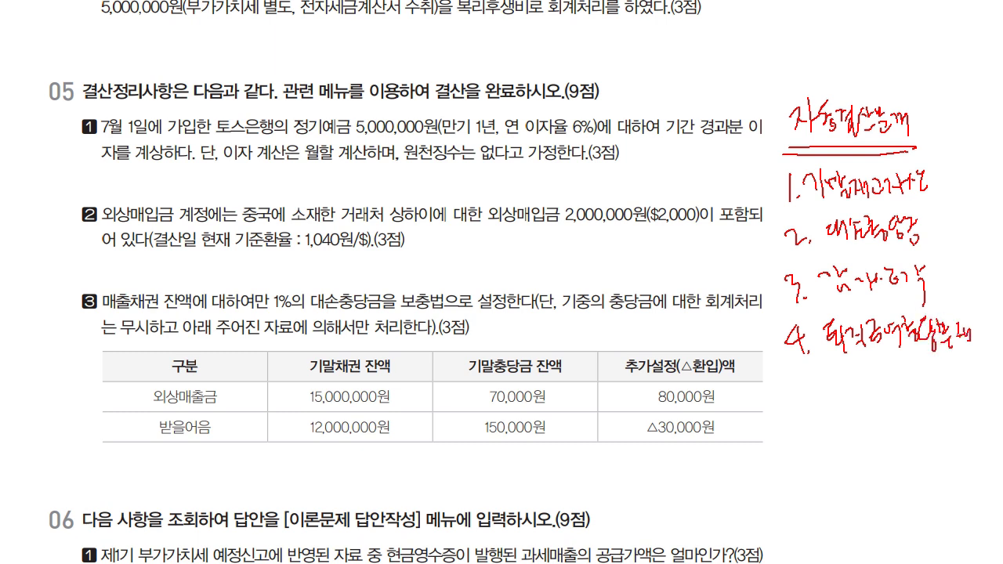
drag(790, 370, 793, 390)
mouse_move(790, 370)
mouse_down()
mouse_move(800, 369)
mouse_move(805, 389)
mouse_move(832, 382)
mouse_move(881, 397)
mouse_up()
mouse_move(879, 379)
mouse_down()
mouse_move(883, 402)
mouse_move(904, 397)
mouse_up()
drag(909, 371, 923, 401)
click(940, 395)
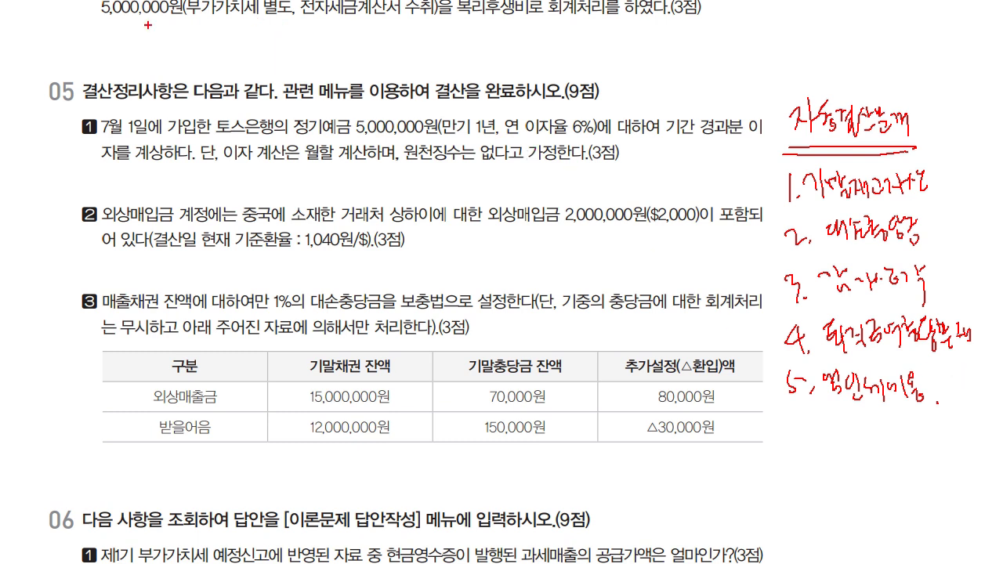
Mark question 05's items 1 and 2 as 수동 entries, annotate item 3, and clear all the handwriting.
drag(293, 142, 356, 146)
drag(163, 169, 218, 178)
drag(42, 157, 42, 185)
mouse_move(44, 175)
mouse_down()
mouse_move(55, 165)
mouse_move(54, 201)
mouse_up()
mouse_move(57, 166)
mouse_down()
mouse_move(81, 179)
mouse_move(80, 191)
mouse_up()
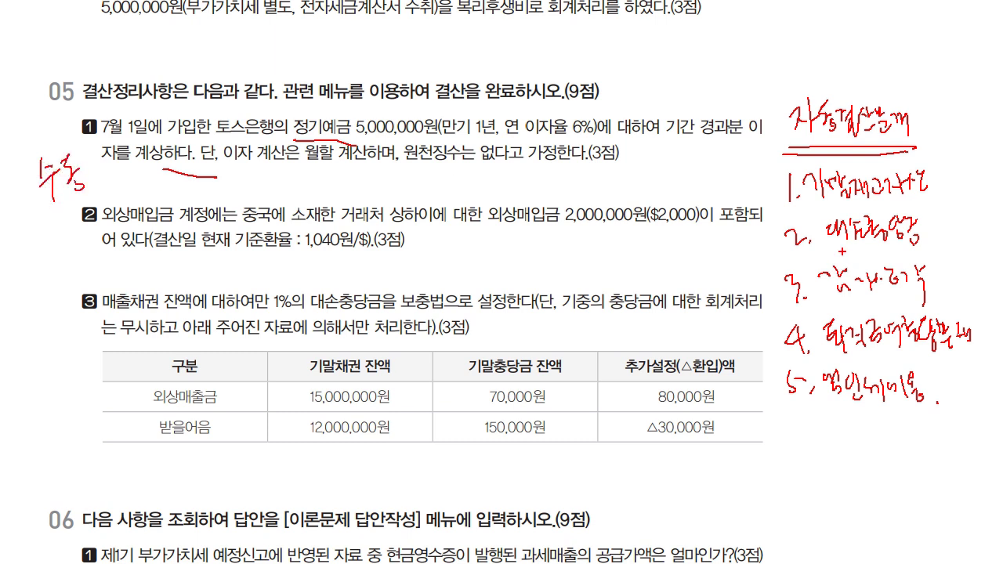
drag(779, 177, 767, 371)
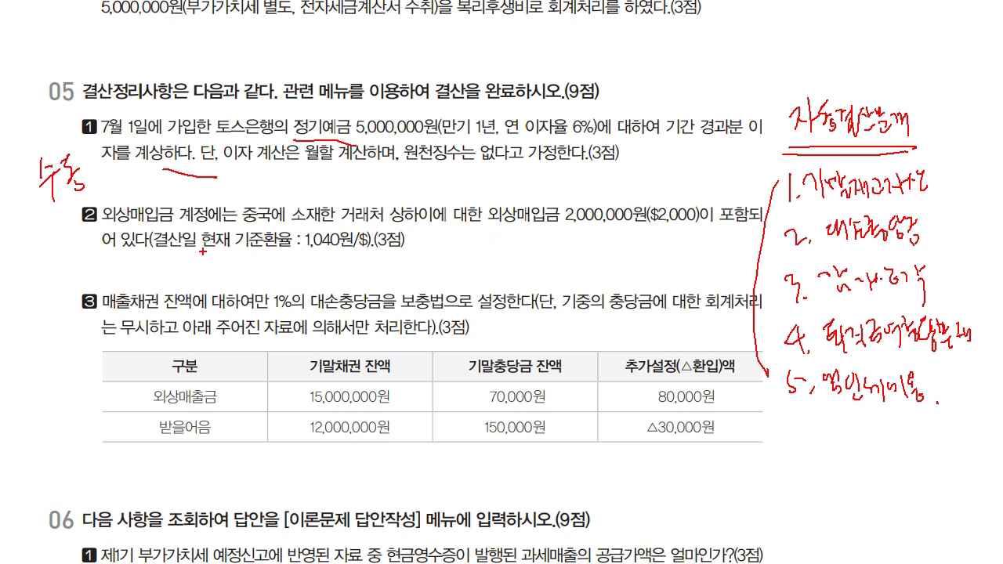
drag(58, 226, 52, 238)
mouse_move(50, 244)
mouse_down()
mouse_move(77, 240)
mouse_move(67, 264)
mouse_up()
drag(74, 213, 97, 252)
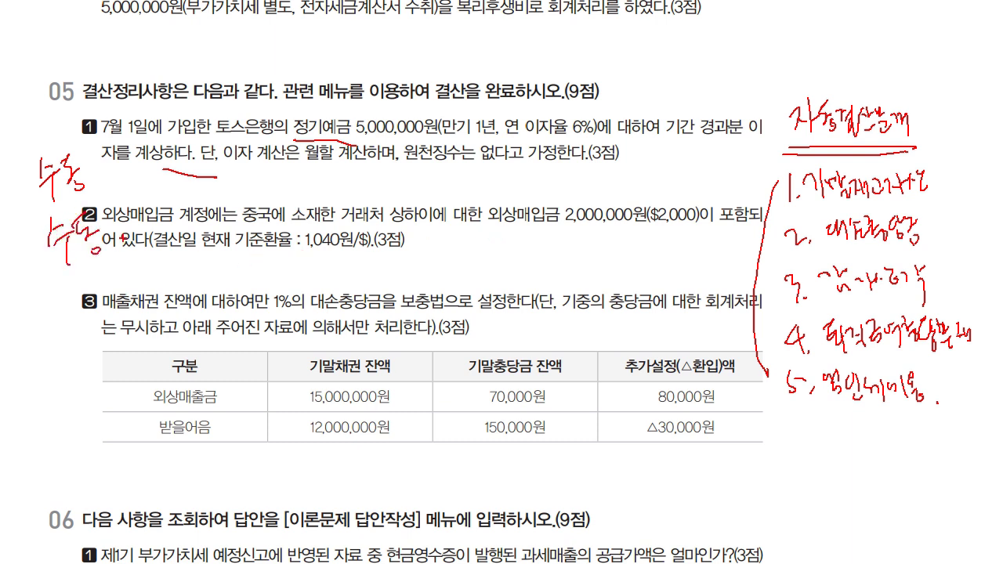
drag(309, 319, 336, 326)
drag(327, 285, 339, 342)
drag(54, 345, 81, 382)
drag(85, 334, 103, 362)
drag(93, 399, 116, 392)
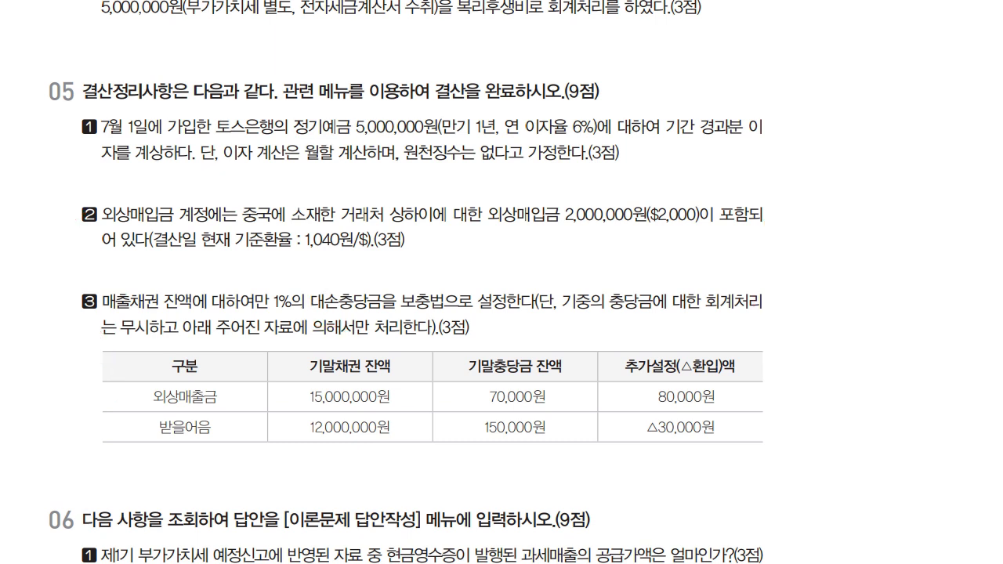
Sketch the journal entry for question 05, item 1, with 미수수익 as 차변 and 이자수익 as 대변.
scroll(501, 282, down, 2)
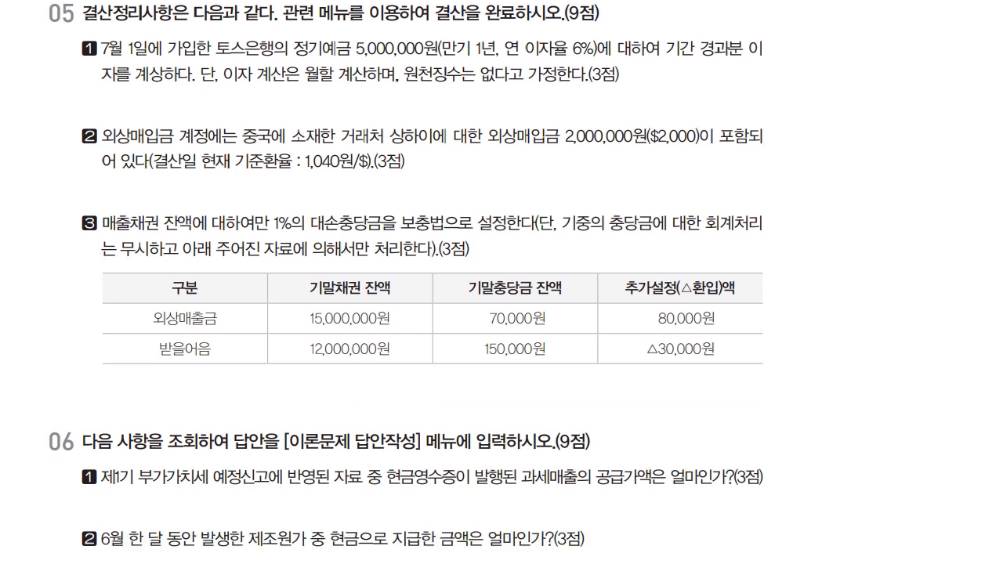
scroll(502, 282, up, 2)
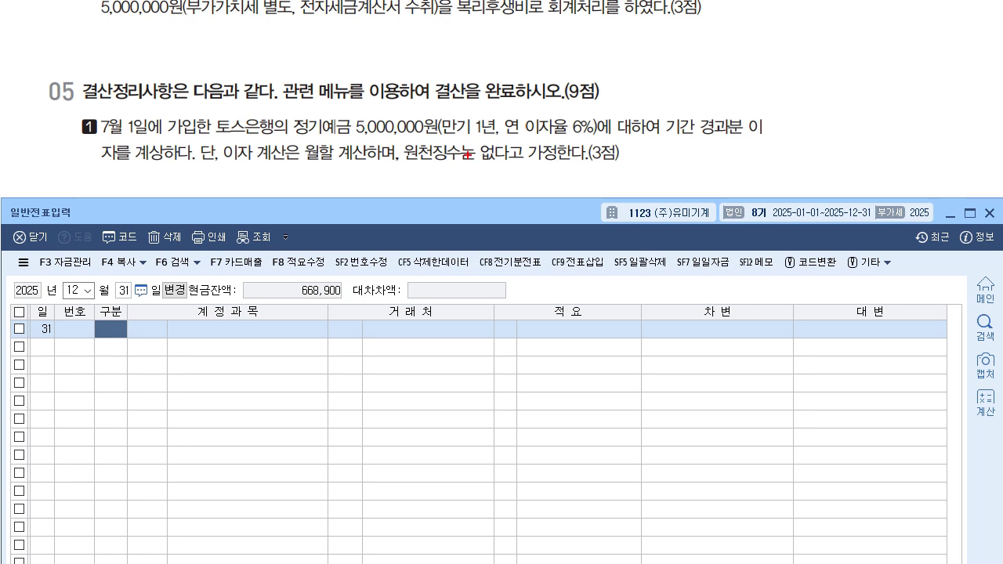
drag(430, 166, 412, 232)
mouse_move(451, 185)
mouse_down()
mouse_move(477, 196)
mouse_move(496, 182)
mouse_move(506, 200)
mouse_move(518, 183)
mouse_move(526, 206)
mouse_up()
mouse_move(179, 181)
mouse_down()
mouse_move(198, 196)
mouse_move(256, 186)
mouse_move(261, 213)
mouse_up()
mouse_move(134, 210)
mouse_down()
mouse_move(160, 199)
mouse_move(160, 210)
mouse_up()
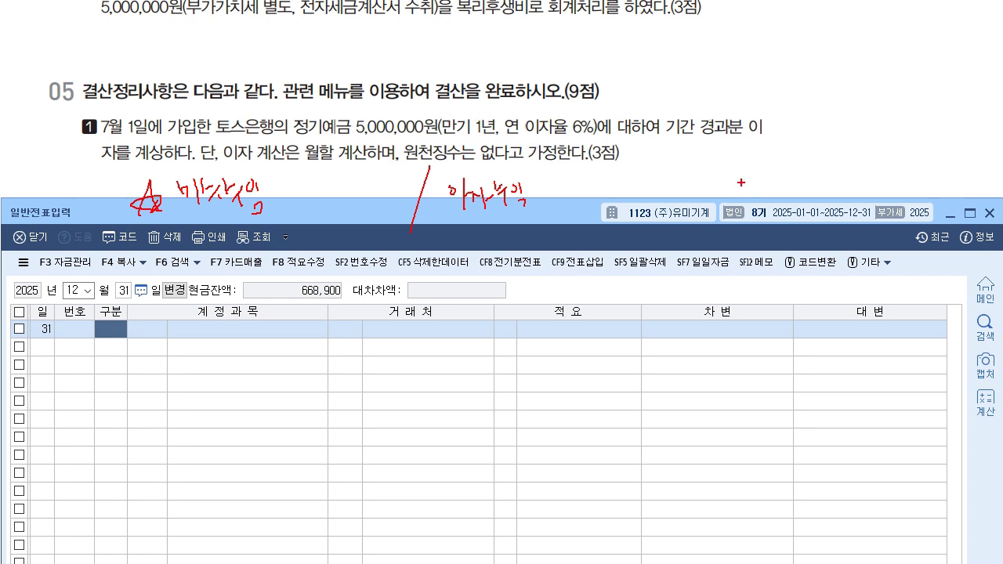
Work out the accrued interest by hand as 5,000,000 × 6% × 6/12 = 150,000, and clear the markings.
drag(627, 143, 629, 167)
drag(638, 163, 732, 168)
mouse_move(730, 138)
mouse_down()
mouse_move(715, 168)
mouse_move(737, 162)
mouse_move(760, 178)
mouse_up()
drag(760, 161, 795, 160)
drag(787, 152, 806, 150)
mouse_move(850, 116)
mouse_down()
mouse_move(851, 182)
mouse_move(863, 163)
mouse_up()
drag(865, 166, 883, 152)
drag(825, 110, 827, 161)
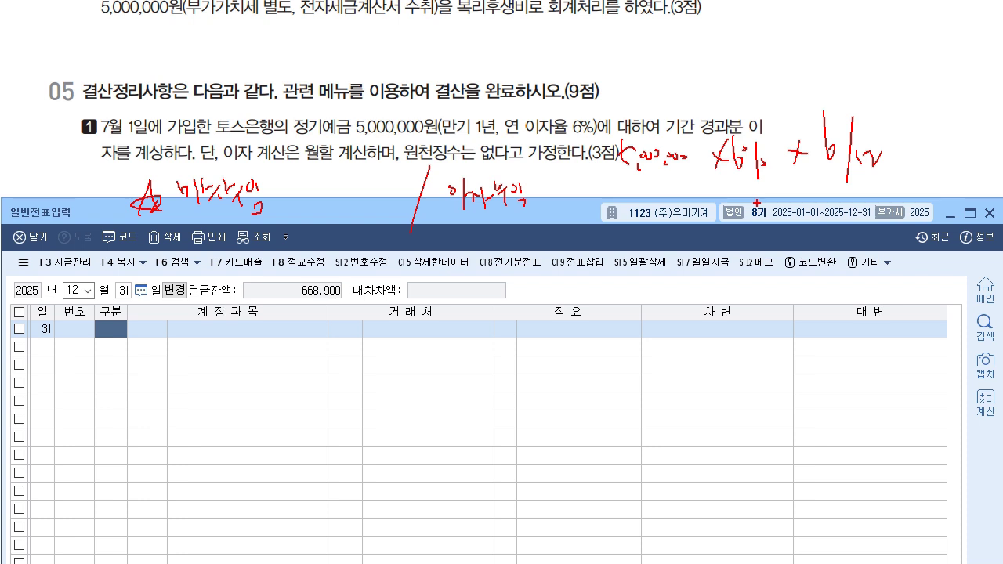
drag(555, 179, 559, 217)
mouse_move(578, 182)
mouse_down()
mouse_move(569, 207)
mouse_move(587, 186)
mouse_move(617, 193)
mouse_up()
mouse_move(319, 151)
mouse_down()
mouse_move(327, 171)
mouse_move(313, 205)
mouse_move(351, 190)
mouse_up()
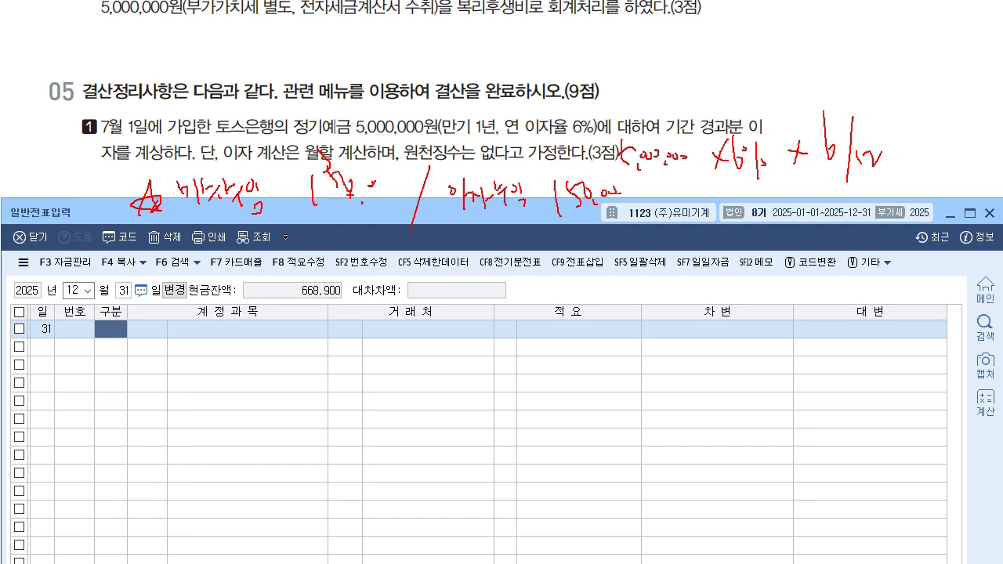
key(Escape)
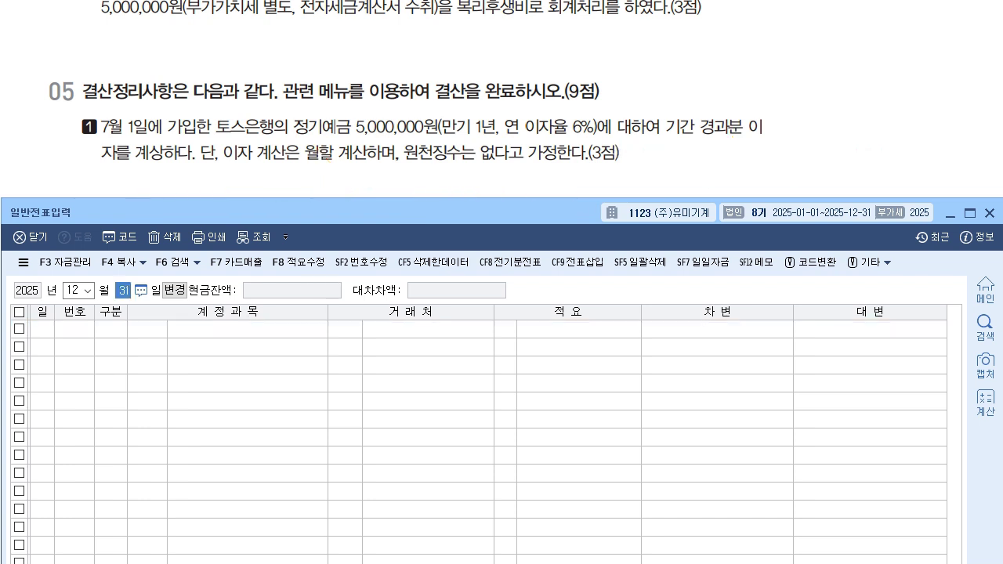
Enter the December 31 차변 line with account 116 미수수익 and amount 150,000, leaving 거래처 and 적요 blank.
key(Return)
text(3)
key(Return)
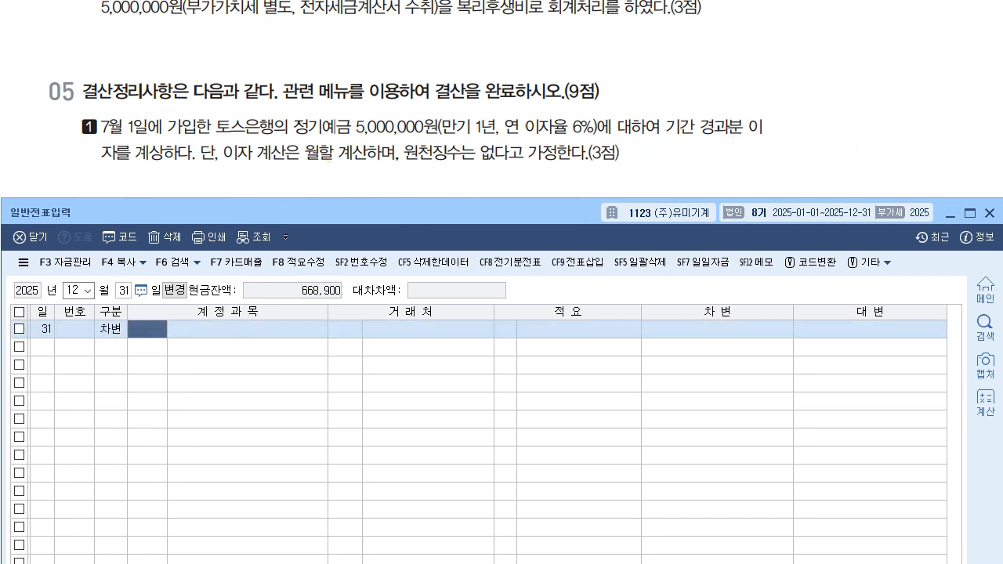
text(116)
key(Return)
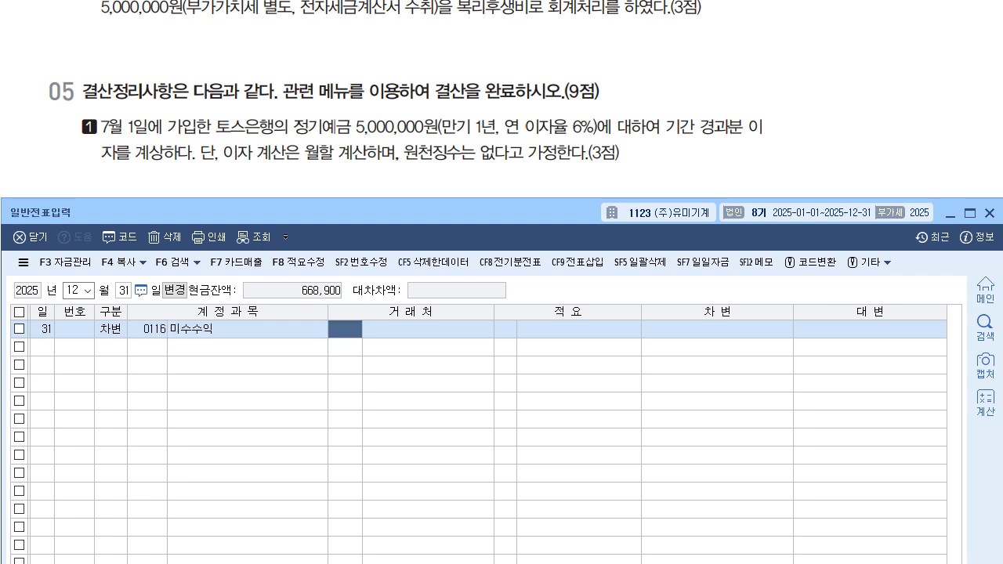
key(Return)
key(Return)
text(150000)
key(Return)
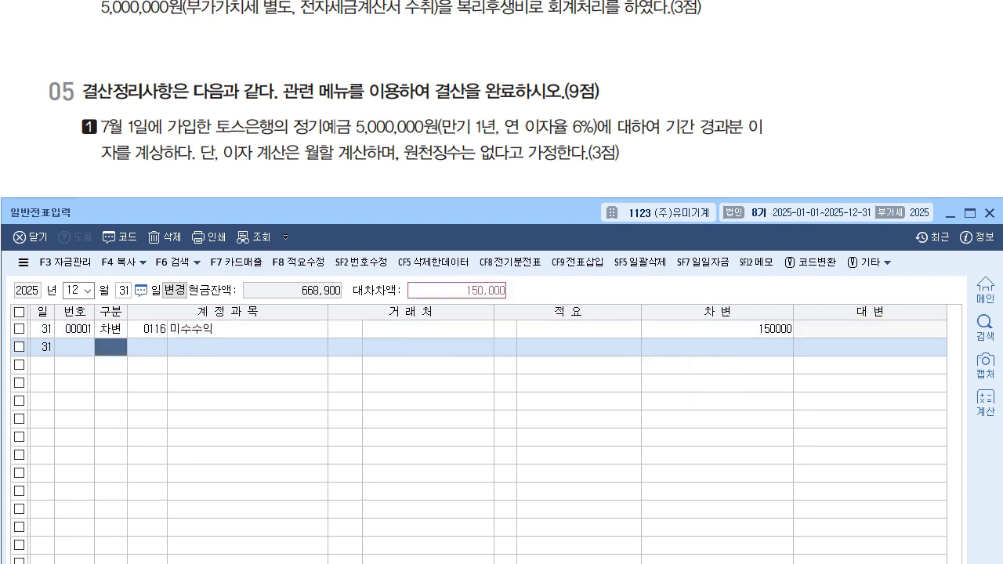
Add the matching December 31 대변 line with account 901 이자수익 for 150,000.
text(4)
key(Return)
text(901)
key(Return)
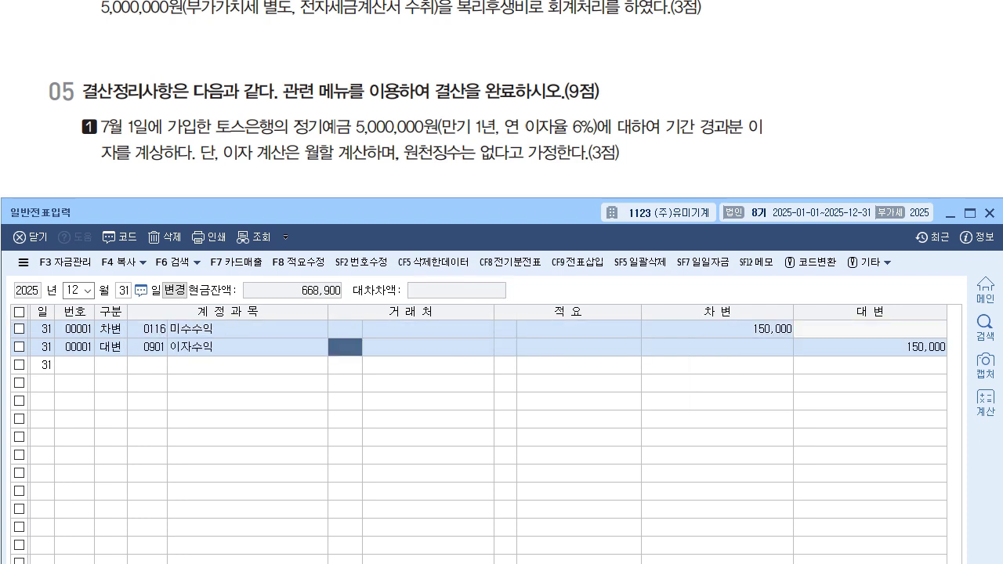
Mark the $2,000 balance and the 1,040원/$ closing rate in question 05, item 2, and note the 1,000원/$ book rate.
scroll(406, 84, down, 2)
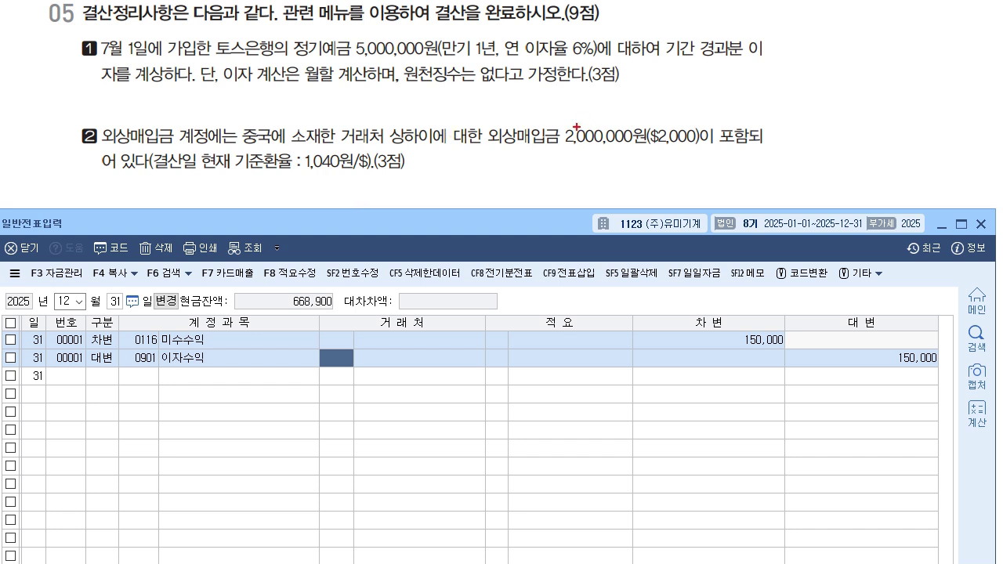
mouse_move(653, 148)
mouse_down()
mouse_move(683, 147)
mouse_move(676, 159)
mouse_up()
drag(665, 150, 666, 157)
mouse_move(307, 176)
mouse_down()
mouse_move(355, 174)
mouse_move(341, 180)
mouse_up()
drag(638, 111, 625, 167)
mouse_move(735, 108)
mouse_down()
mouse_move(721, 121)
mouse_move(733, 123)
mouse_up()
mouse_move(843, 77)
mouse_down()
mouse_move(838, 95)
mouse_move(853, 119)
mouse_up()
drag(833, 53, 823, 123)
mouse_move(772, 88)
mouse_down()
mouse_move(782, 119)
mouse_move(806, 92)
mouse_move(807, 107)
mouse_up()
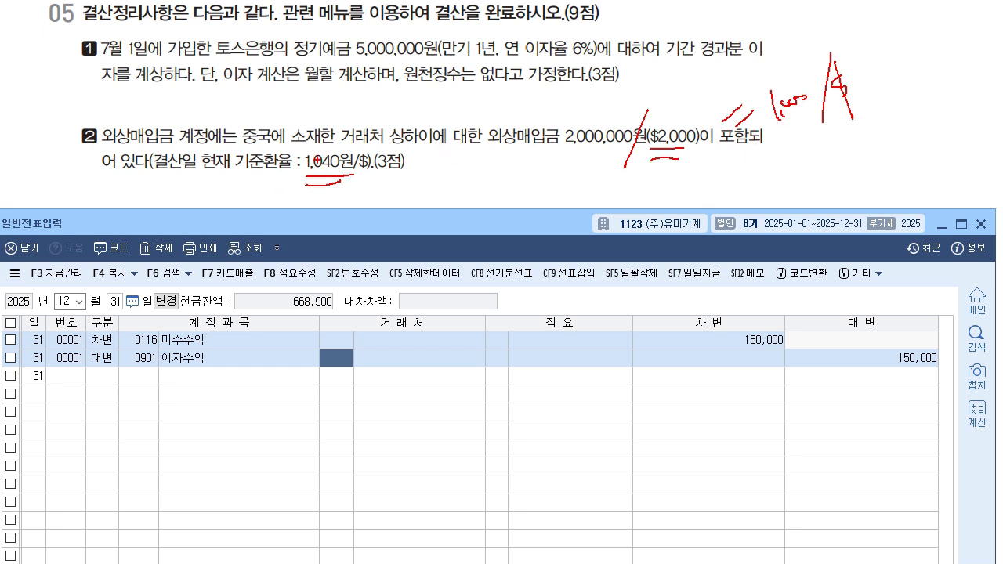
Work out 40원 × $2,000 = 80,000 by hand, sketch the 외화환산손실 / 외상매입금 entry, and clear the markings.
drag(423, 188, 423, 212)
mouse_move(430, 197)
mouse_down()
mouse_move(452, 202)
mouse_move(453, 185)
mouse_up()
drag(444, 194, 456, 208)
mouse_move(459, 185)
mouse_down()
mouse_move(461, 202)
mouse_move(475, 207)
mouse_up()
mouse_move(481, 177)
mouse_down()
mouse_move(486, 202)
mouse_move(505, 202)
mouse_up()
drag(507, 161, 524, 249)
mouse_move(536, 188)
mouse_down()
mouse_move(555, 206)
mouse_move(580, 188)
mouse_move(632, 190)
mouse_up()
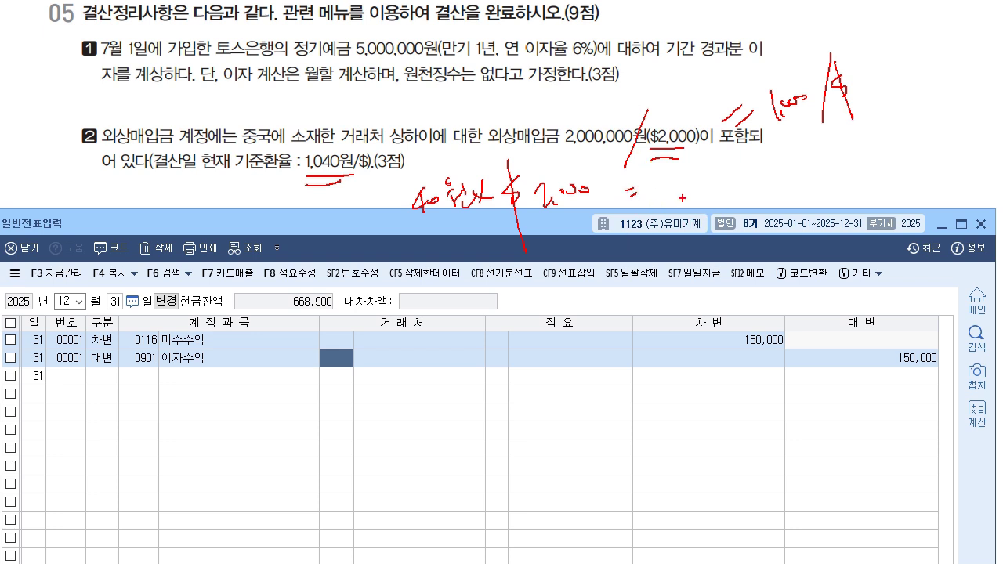
mouse_move(662, 185)
mouse_down()
mouse_move(674, 200)
mouse_move(702, 195)
mouse_up()
mouse_move(85, 196)
mouse_down()
mouse_move(92, 211)
mouse_move(114, 206)
mouse_move(149, 234)
mouse_move(158, 208)
mouse_move(169, 224)
mouse_move(196, 202)
mouse_move(220, 227)
mouse_move(226, 217)
mouse_up()
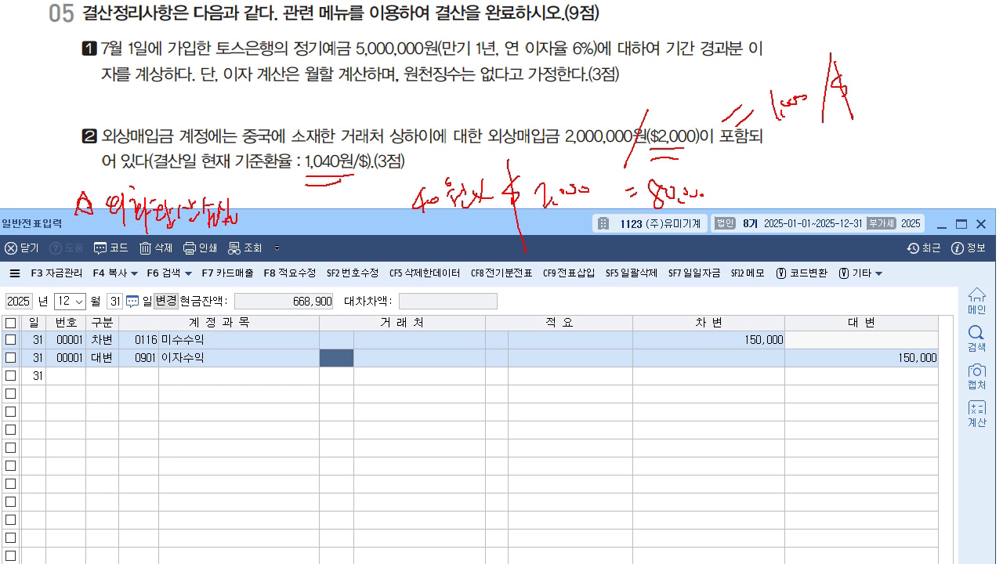
mouse_move(311, 196)
mouse_down()
mouse_move(306, 235)
mouse_move(395, 229)
mouse_move(411, 216)
mouse_move(415, 234)
mouse_up()
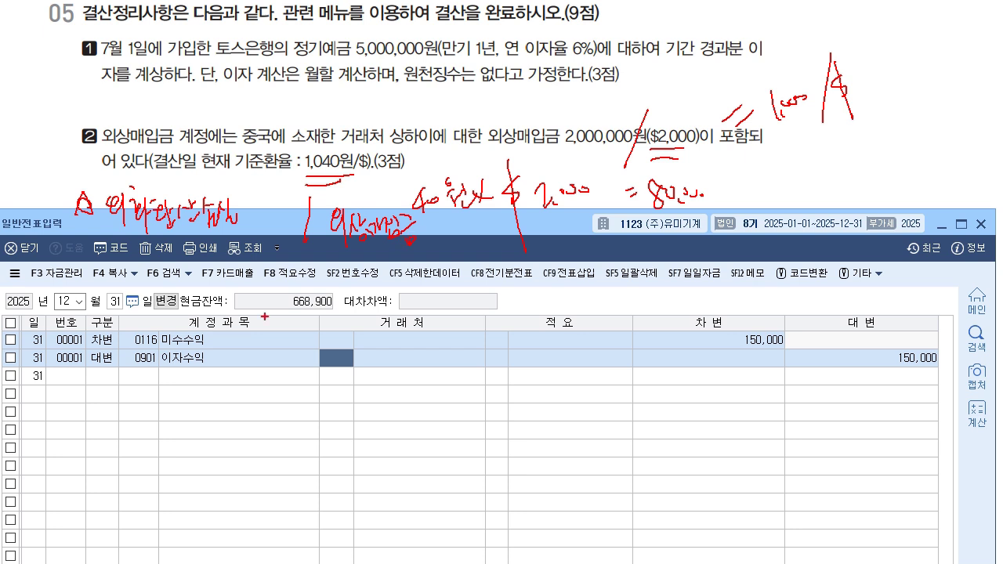
key(e)
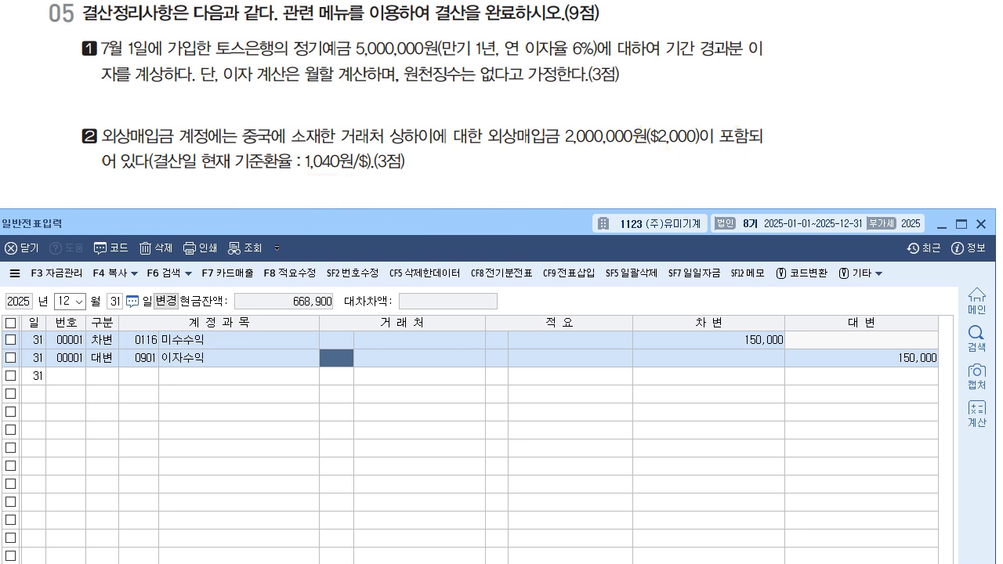
Add a December 31 차변 line with account 955 외화환산손실 for 80,000, leaving 거래처 and 적요 blank.
key(Return)
text(3)
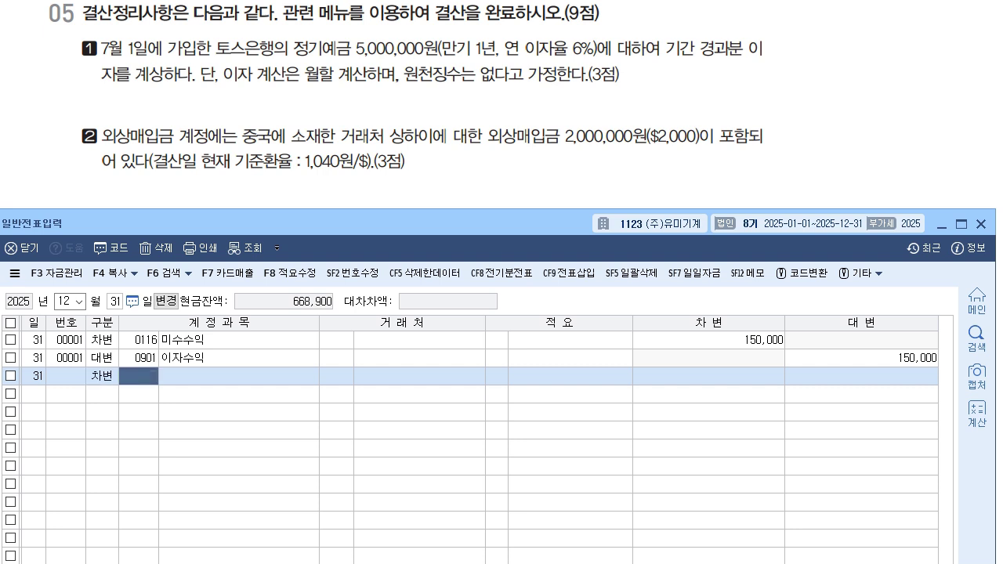
text(955)
key(Return)
key(Return)
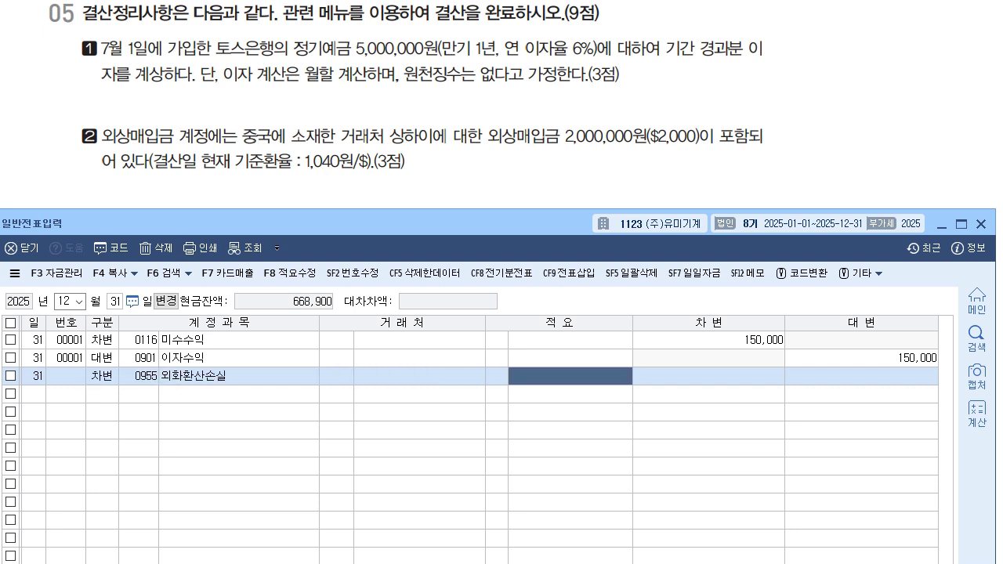
key(Return)
text(80000)
key(Return)
Add the matching December 31 대변 line with account 251 외상매입금 for 80,000 and 상하이 as 거래처.
text(4)
key(Return)
text(251)
key(Return)
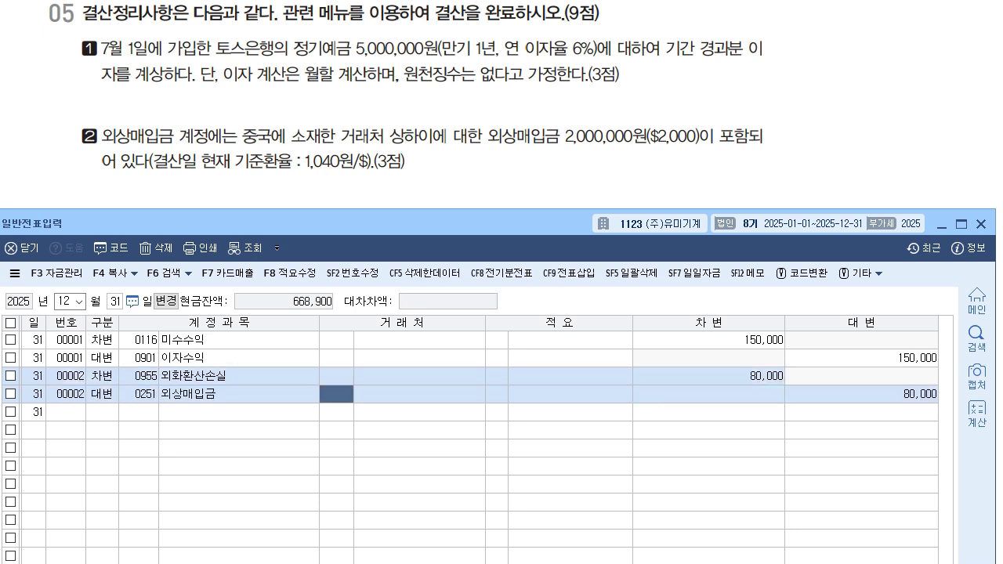
text(상하이)
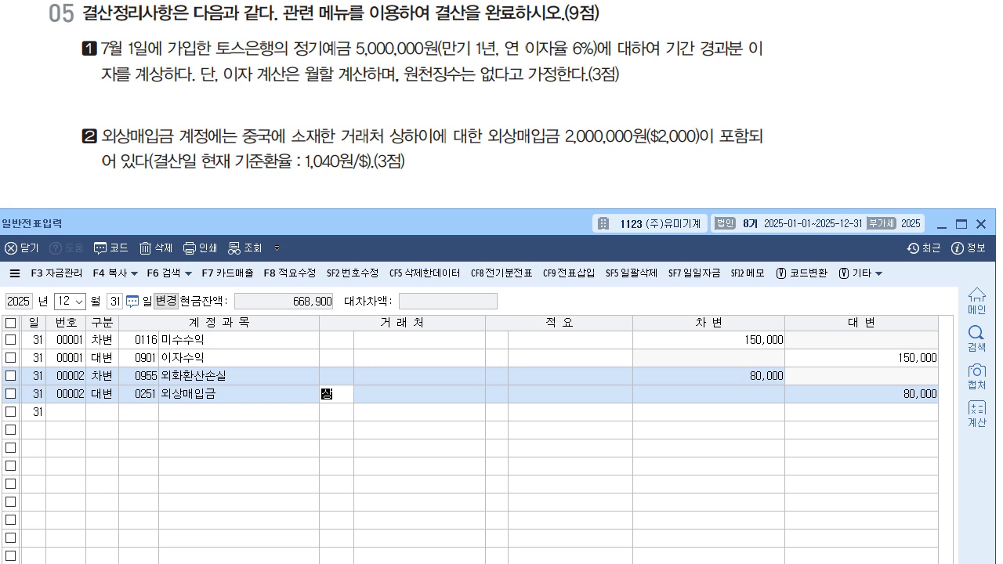
key(Return)
key(Return)
click(570, 394)
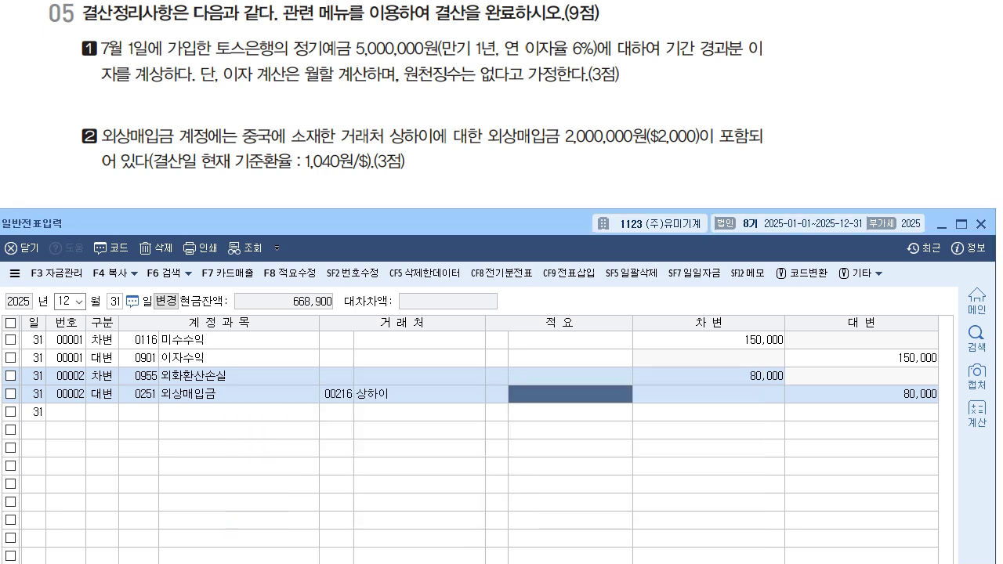
key(Return)
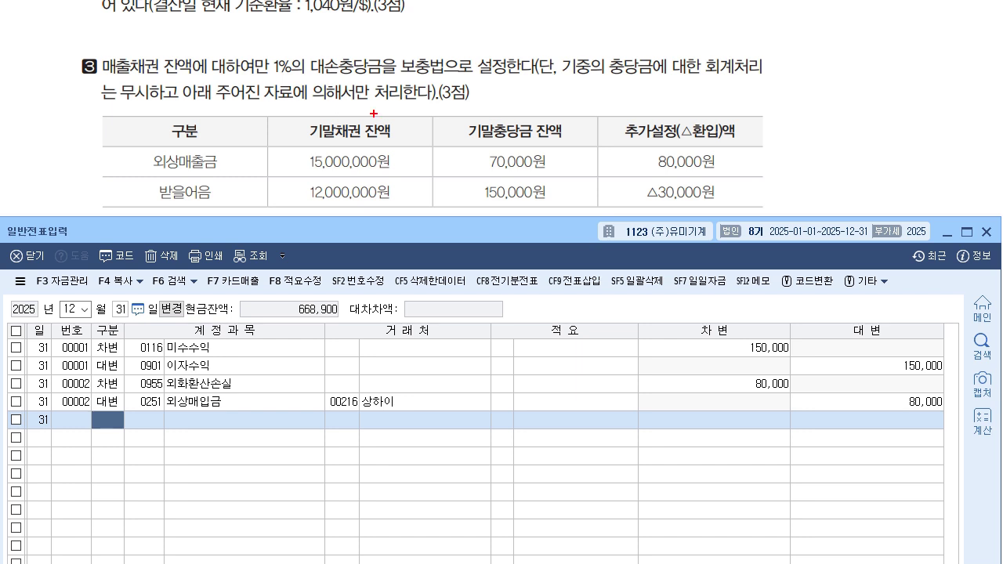
Mark the item 3 table calculation: each receivable balance × 1% minus its existing allowance, and circle the 80,000원 and △30,000원 adjustments.
mouse_move(351, 165)
mouse_down()
mouse_move(343, 174)
mouse_move(296, 165)
mouse_move(406, 157)
mouse_move(386, 185)
mouse_move(417, 174)
mouse_up()
mouse_move(413, 161)
mouse_down()
mouse_move(402, 176)
mouse_move(425, 175)
mouse_move(436, 202)
mouse_up()
mouse_move(444, 168)
mouse_down()
mouse_move(441, 183)
mouse_move(482, 160)
mouse_up()
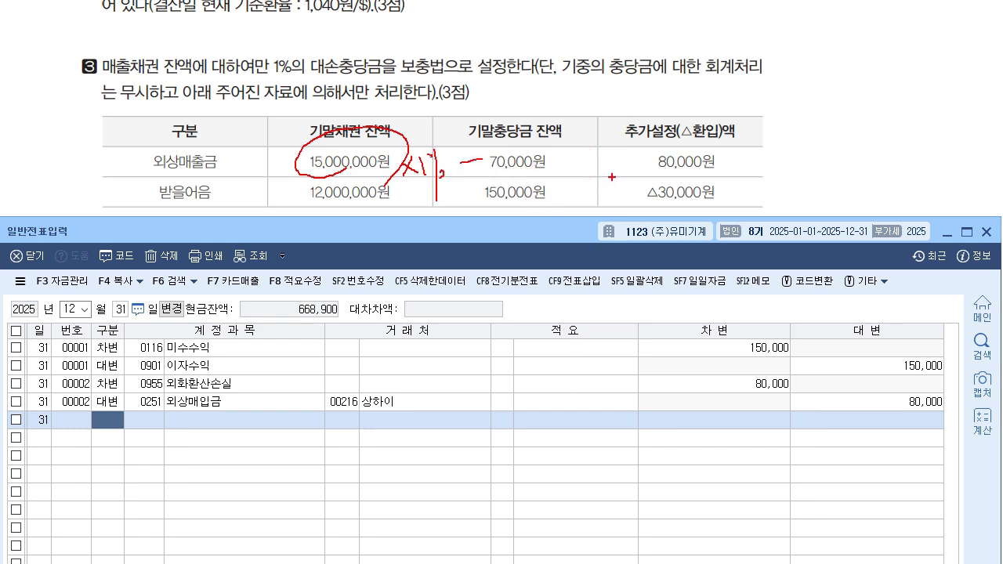
drag(586, 156, 602, 155)
drag(588, 168, 603, 166)
mouse_move(682, 179)
mouse_down()
mouse_move(643, 138)
mouse_move(724, 149)
mouse_move(674, 178)
mouse_up()
mouse_move(310, 201)
mouse_down()
mouse_move(353, 209)
mouse_move(370, 185)
mouse_move(405, 213)
mouse_move(421, 210)
mouse_up()
mouse_move(427, 196)
mouse_down()
mouse_move(439, 238)
mouse_move(446, 210)
mouse_move(489, 196)
mouse_up()
drag(701, 211, 705, 214)
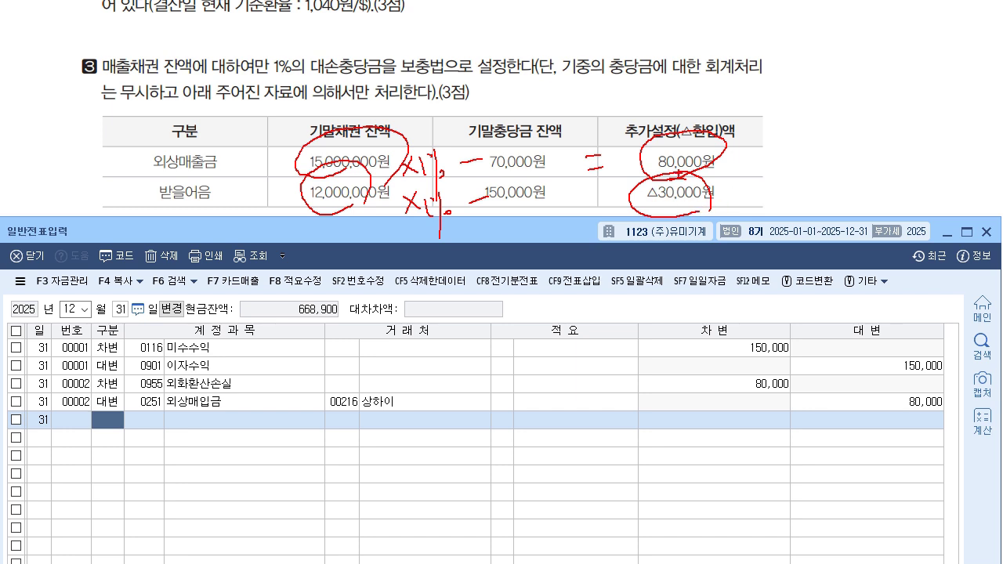
Write out −30,000 and sketch the 대손충당금 / 대손충당금환입 entry for 받을어음, and clear the markings.
mouse_move(750, 201)
mouse_down()
mouse_move(776, 187)
mouse_move(837, 199)
mouse_up()
drag(600, 80, 588, 130)
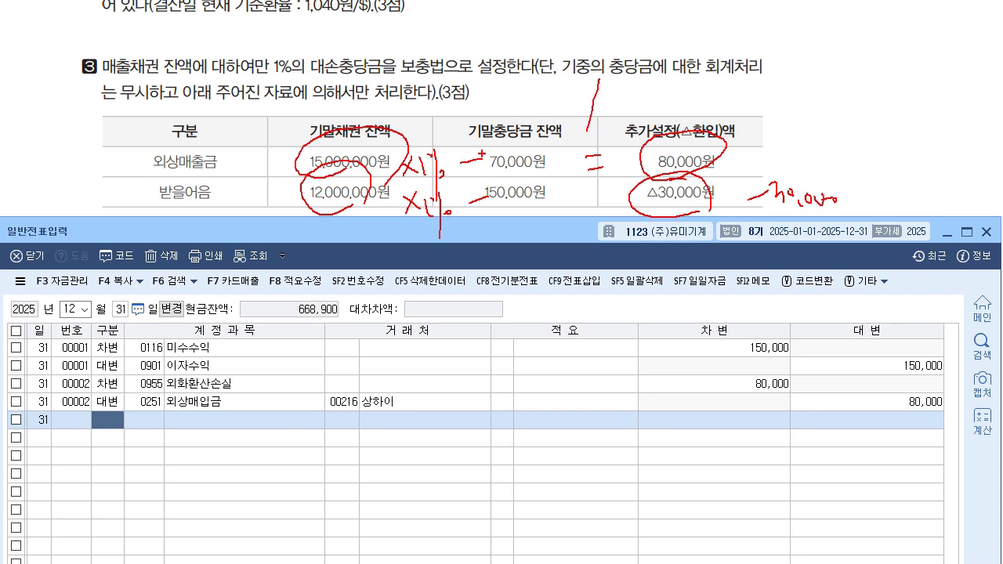
mouse_move(368, 196)
mouse_down()
mouse_move(434, 100)
mouse_move(495, 94)
mouse_move(506, 118)
mouse_move(514, 92)
mouse_move(523, 116)
mouse_move(536, 117)
mouse_up()
mouse_move(633, 100)
mouse_down()
mouse_move(627, 113)
mouse_move(644, 110)
mouse_move(655, 81)
mouse_move(715, 100)
mouse_move(750, 85)
mouse_move(773, 110)
mouse_move(782, 89)
mouse_move(762, 115)
mouse_move(801, 93)
mouse_move(815, 98)
mouse_move(823, 133)
mouse_up()
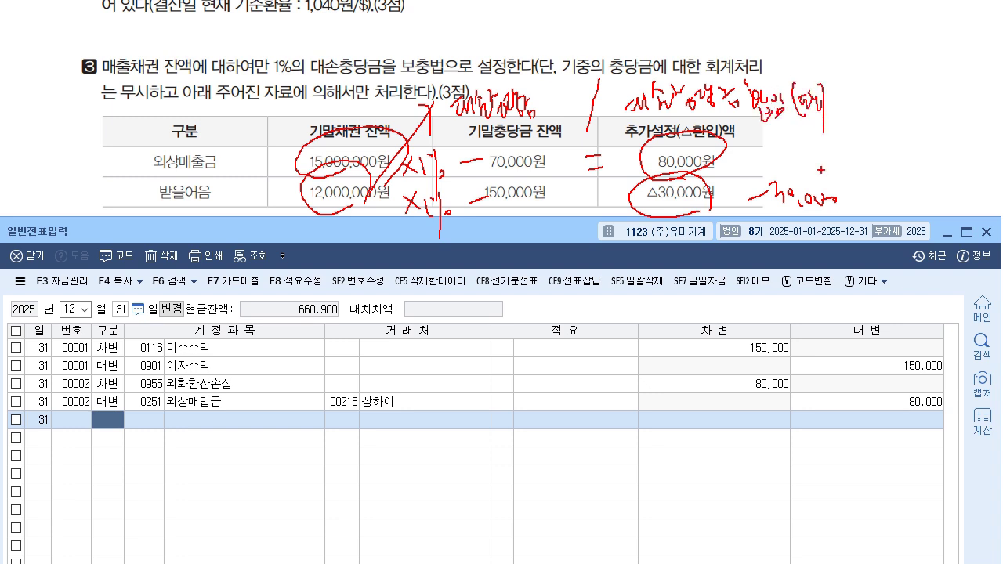
key(Escape)
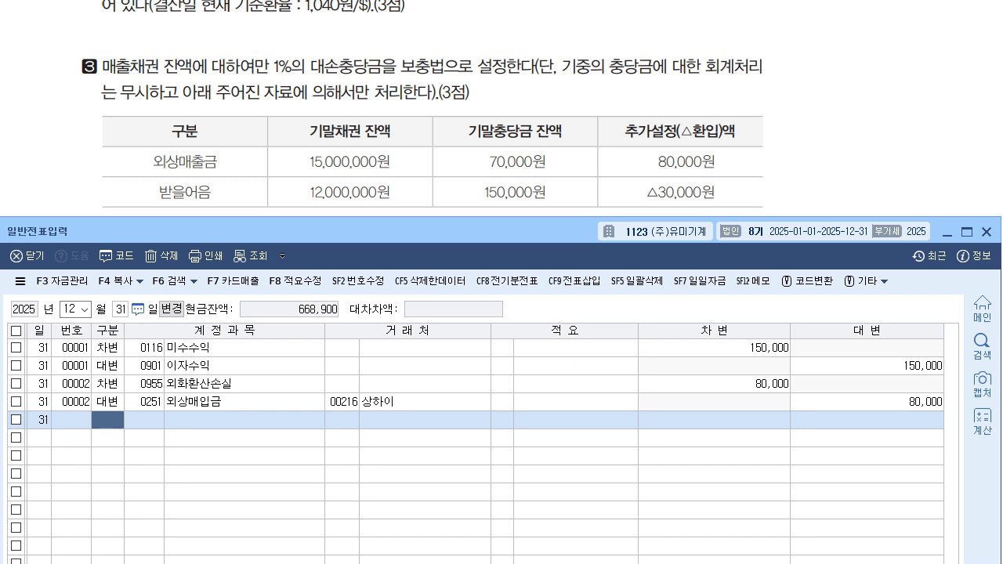
Look up the 대손충당금환입 account from a new December 31 대변 line.
text(4)
key(Return)
text(대손)
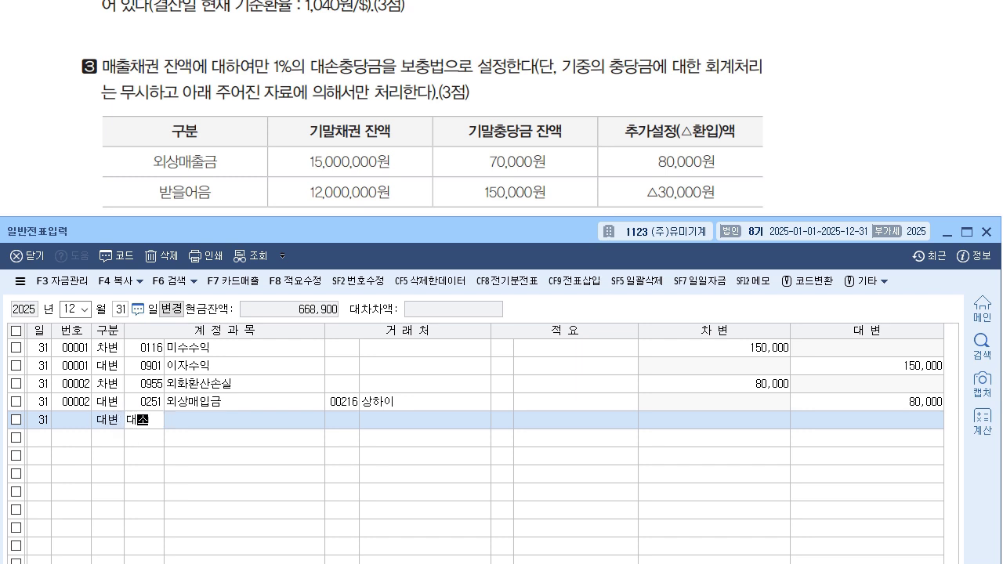
key(Return)
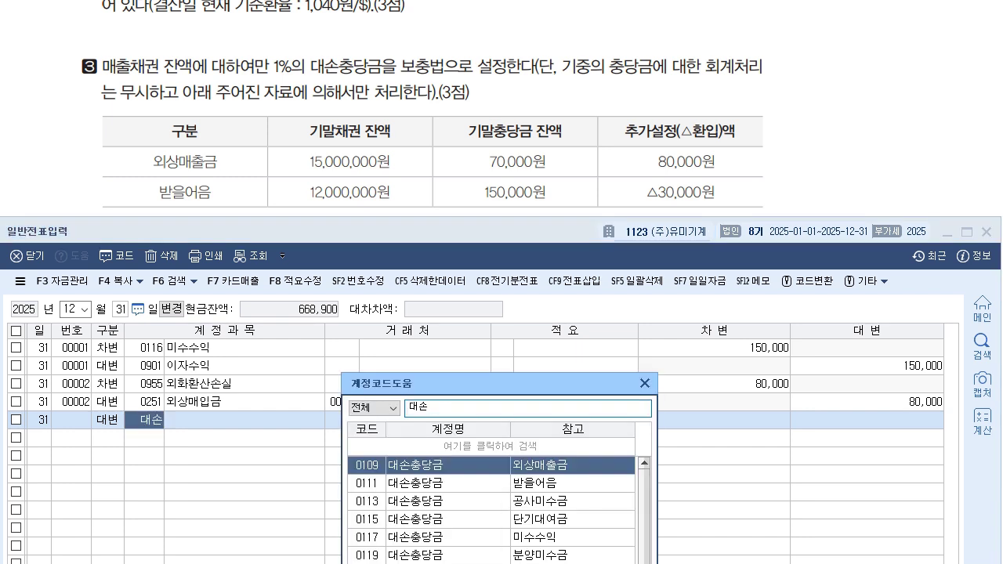
text(충당금)
key(BackSpace)
key(BackSpace)
key(BackSpace)
text(충당금환ㅇ입)
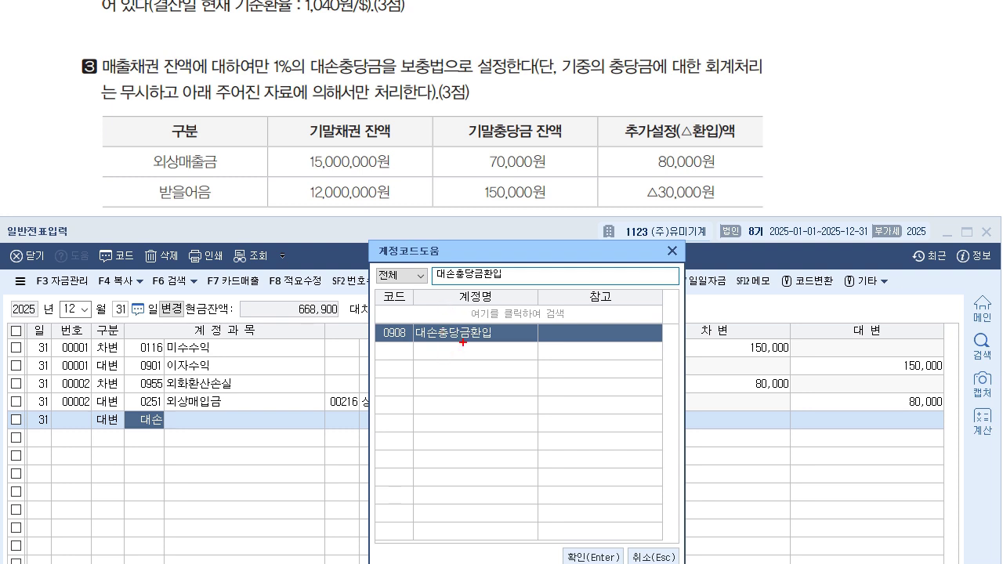
Mark account 0908 대손충당금환입 in the lookup results, clear the notes, and leave the lookup without choosing an account.
mouse_move(406, 350)
mouse_down()
mouse_move(415, 323)
mouse_move(415, 357)
mouse_move(492, 345)
mouse_up()
mouse_move(458, 362)
mouse_down()
mouse_move(459, 375)
mouse_move(489, 347)
mouse_move(530, 345)
mouse_move(538, 320)
mouse_move(546, 363)
mouse_up()
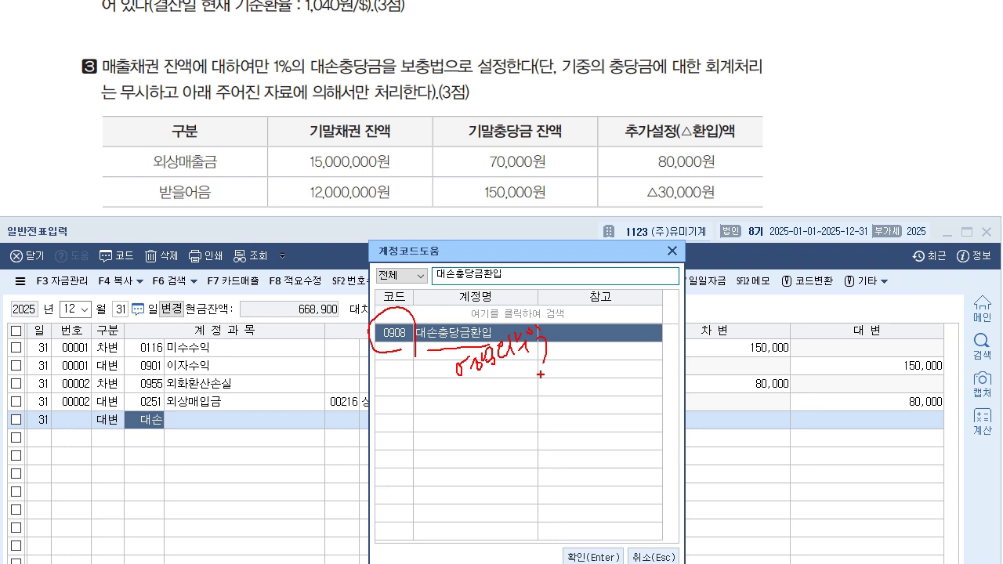
key(Escape)
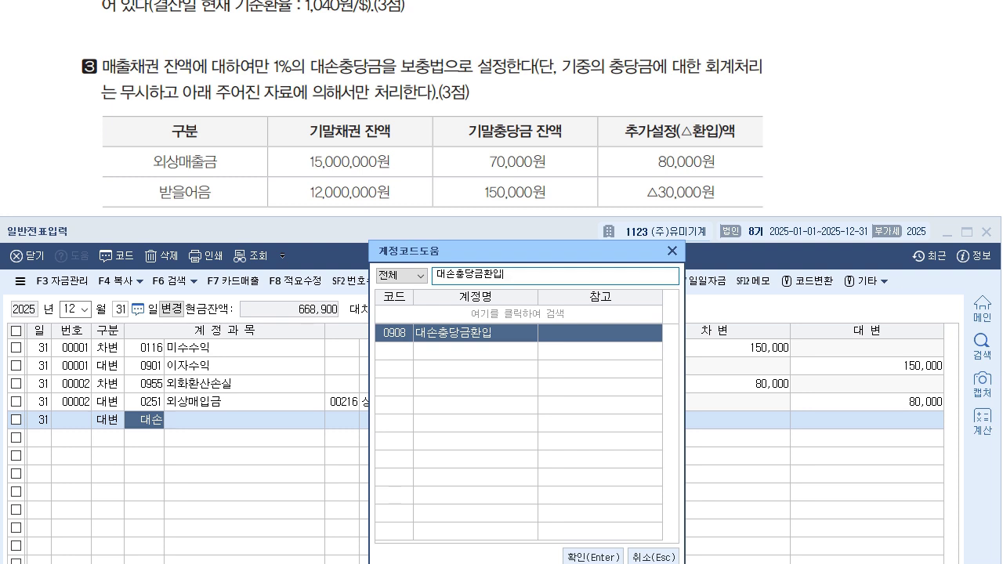
key(Escape)
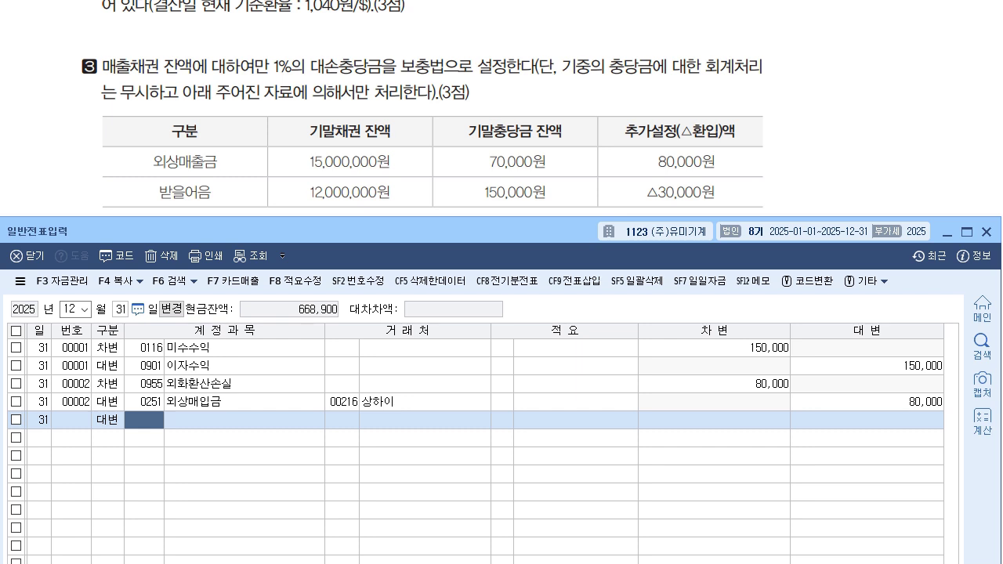
click(144, 401)
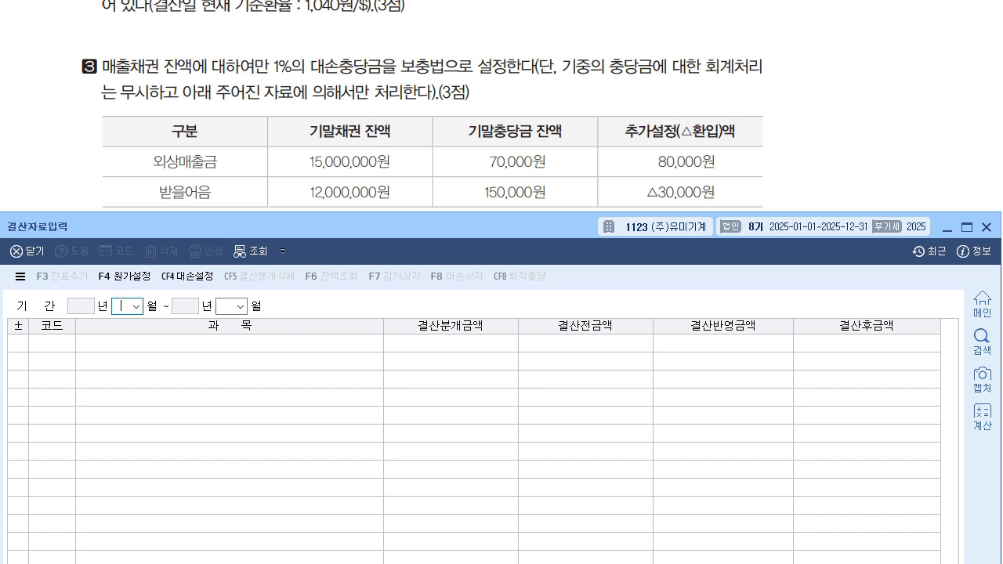
Load the 결산자료입력 closing data for January to December 2025.
text(01)
key(Return)
text(12)
key(Return)
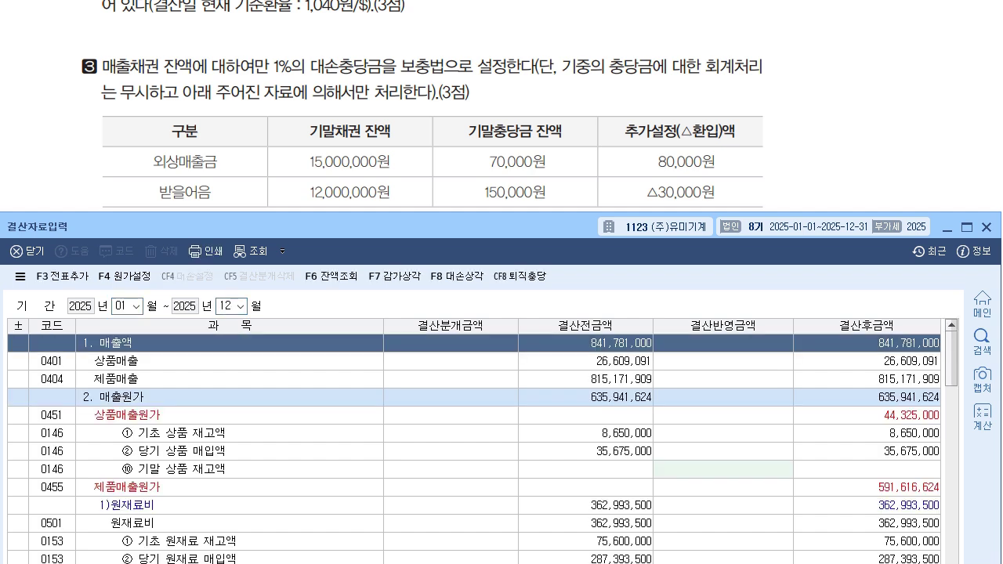
Go to the 외상매출금 row under 판매비와 일반관리비's 대손상각 and open the bad-debt calculation.
scroll(470, 439, down, 15)
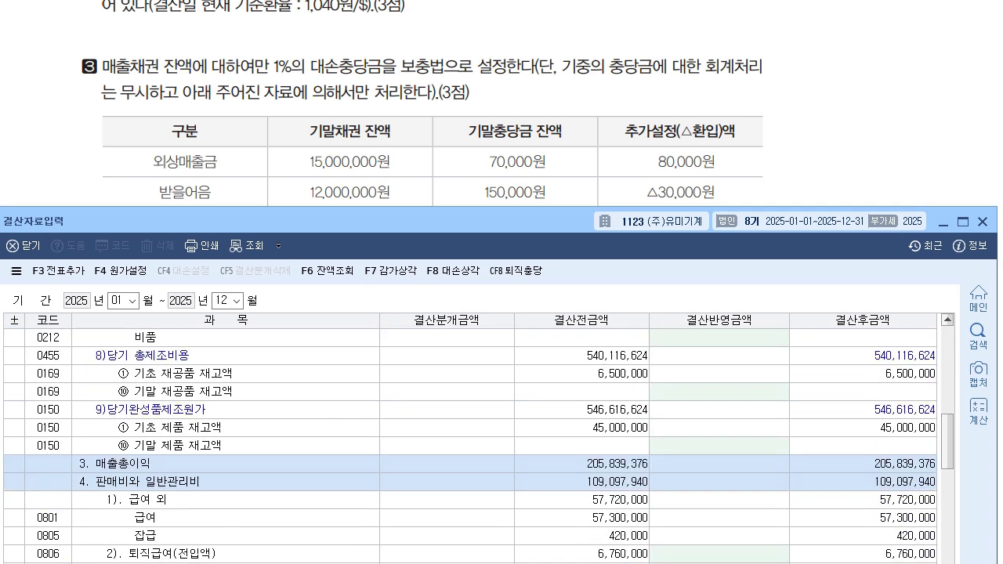
scroll(471, 439, down, 2)
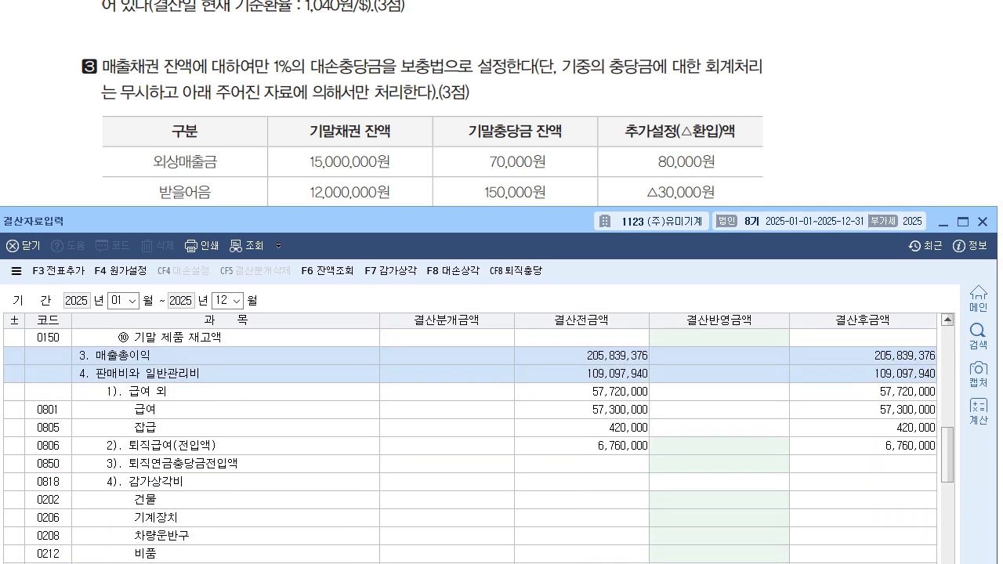
scroll(471, 439, down, 3)
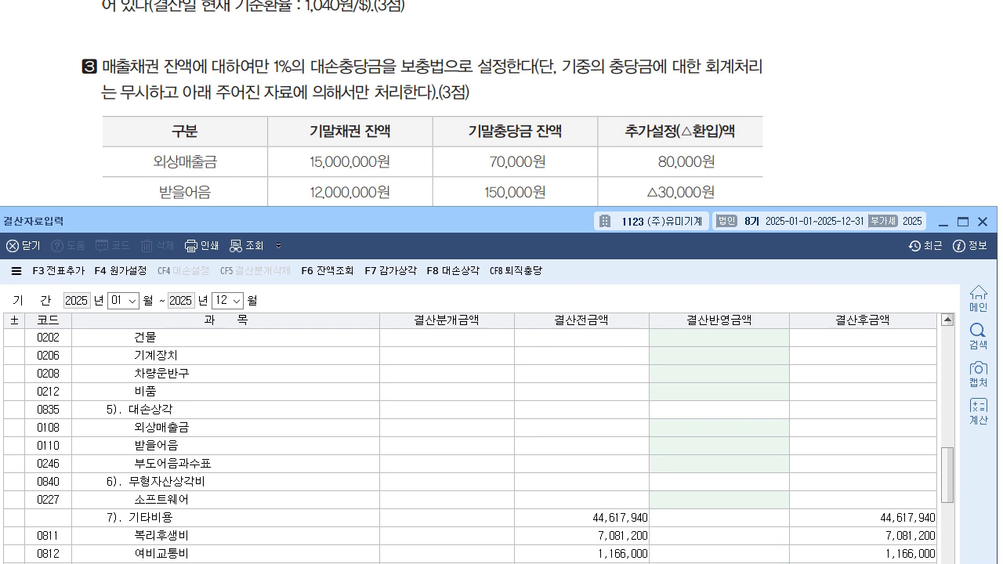
click(719, 427)
key(Down)
key(Up)
key(Down)
key(Up)
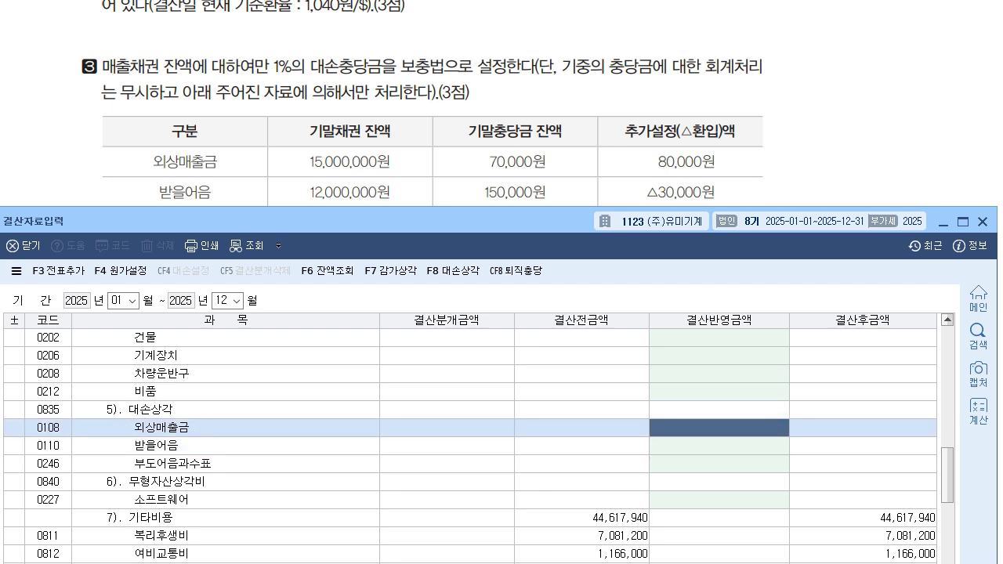
key(F8)
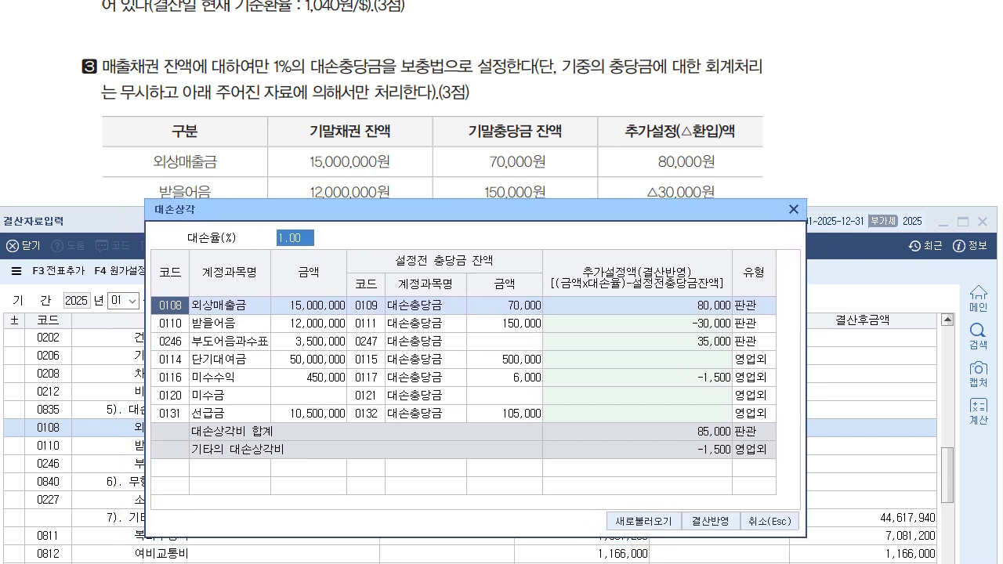
Check the calculated 추가설정액 for 외상매출금 and 받을어음 against the item 3 table.
click(638, 306)
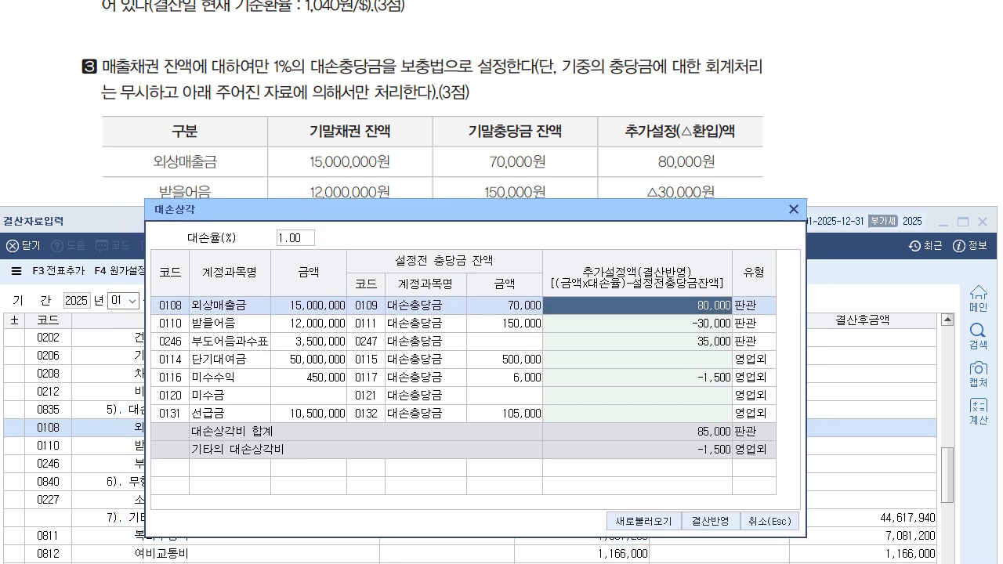
click(637, 323)
click(638, 306)
click(638, 323)
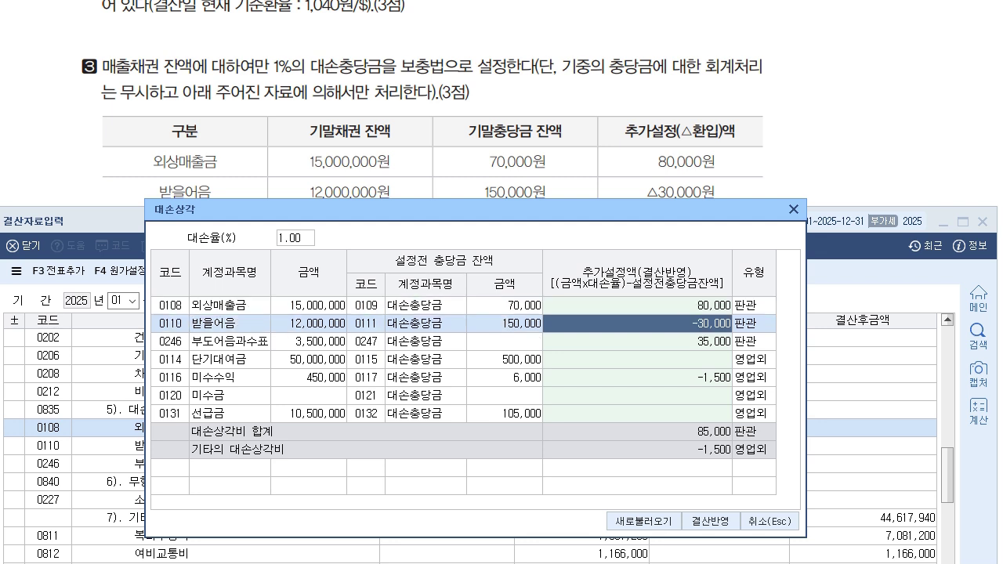
click(637, 305)
click(637, 323)
click(637, 305)
click(637, 322)
Set the 추가설정액 of 부도어음과수표 and 미수수익 to 0, keeping only the 외상매출금 and 받을어음 adjustments.
click(638, 341)
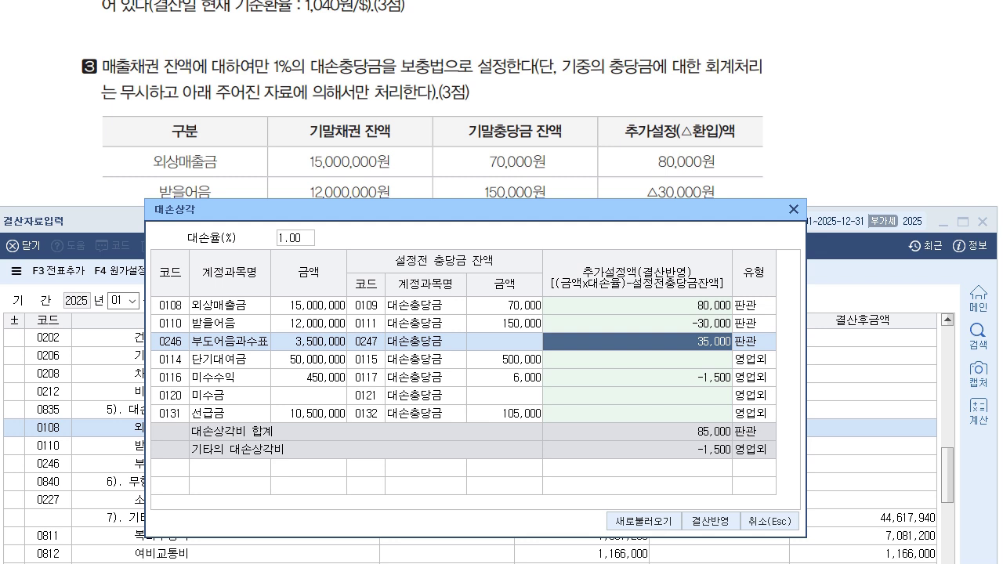
text(0)
key(Return)
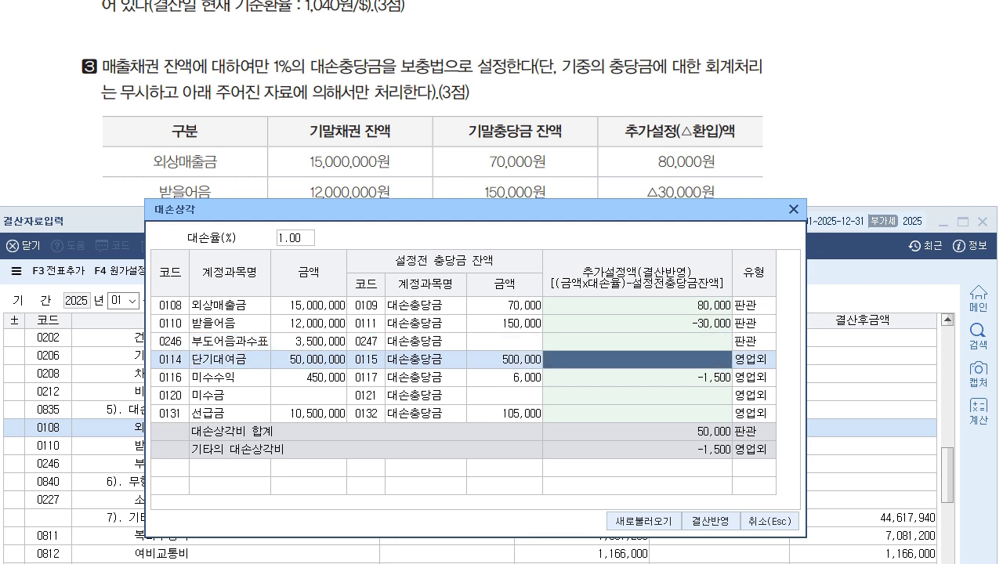
key(Return)
text(0)
key(Return)
key(Return)
key(Return)
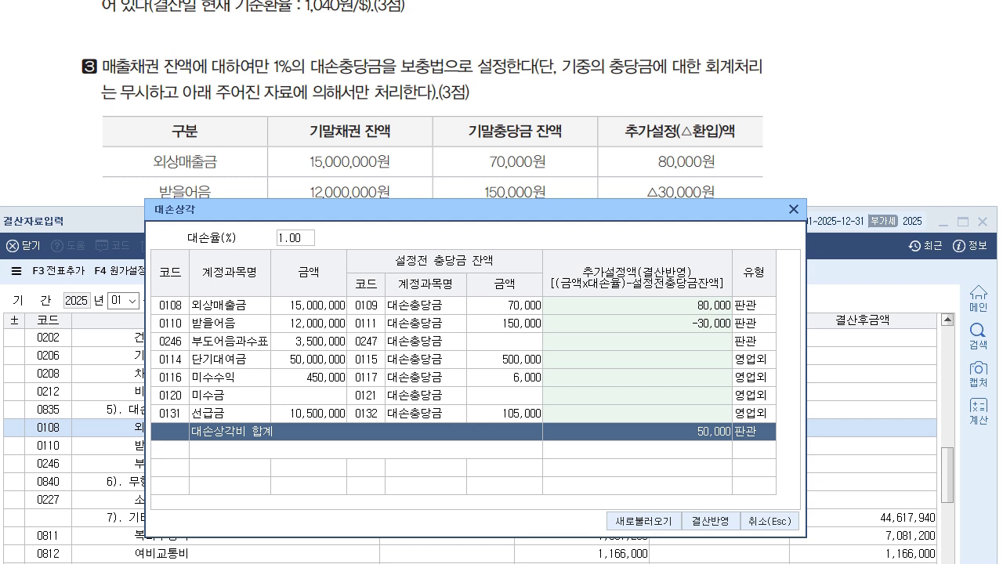
Apply the 대손상각 amounts to the closing data, review the 외상매출금 and 받을어음 rows, and add the closing entries as vouchers.
key(Return)
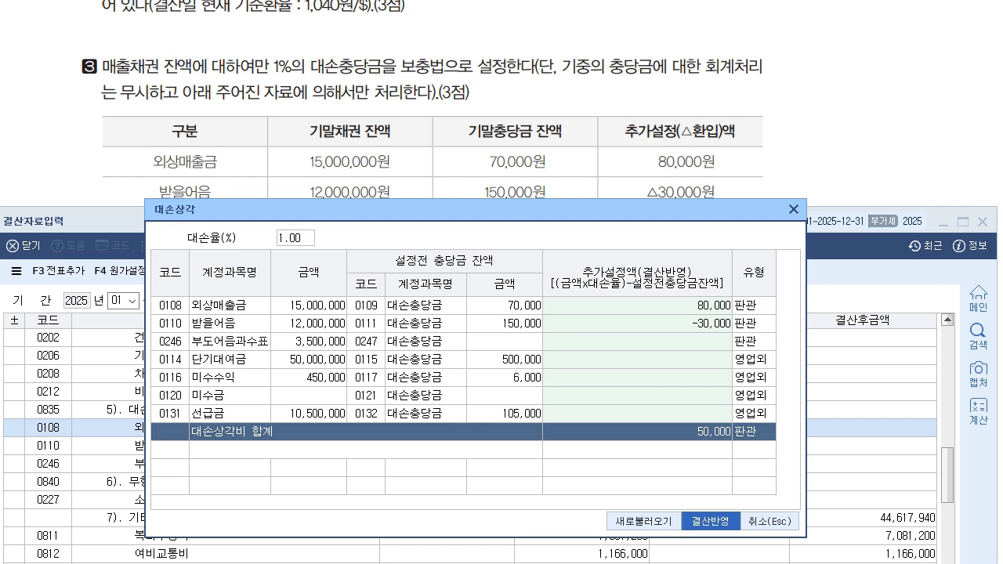
key(Return)
key(Down)
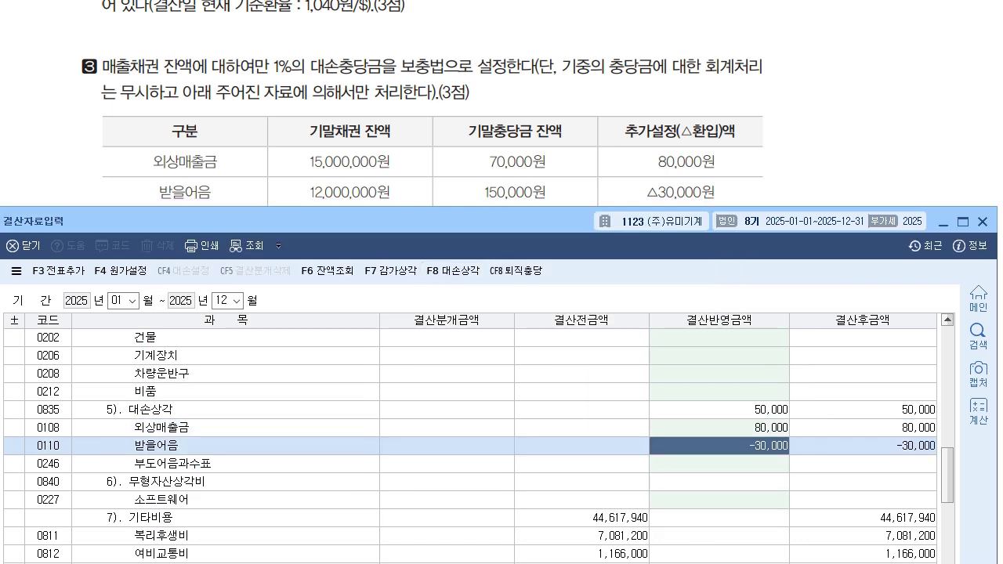
key(Up)
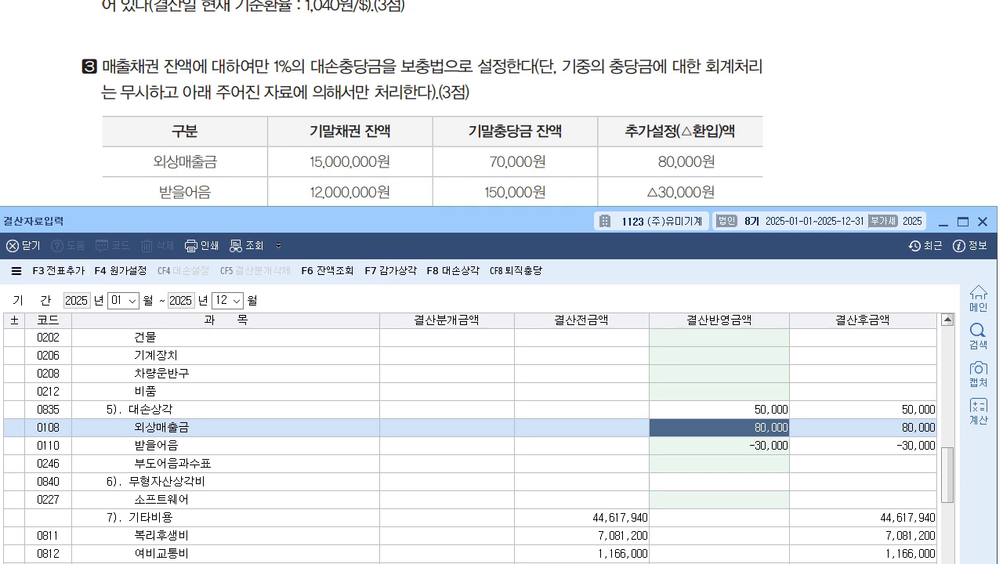
click(57, 271)
key(Return)
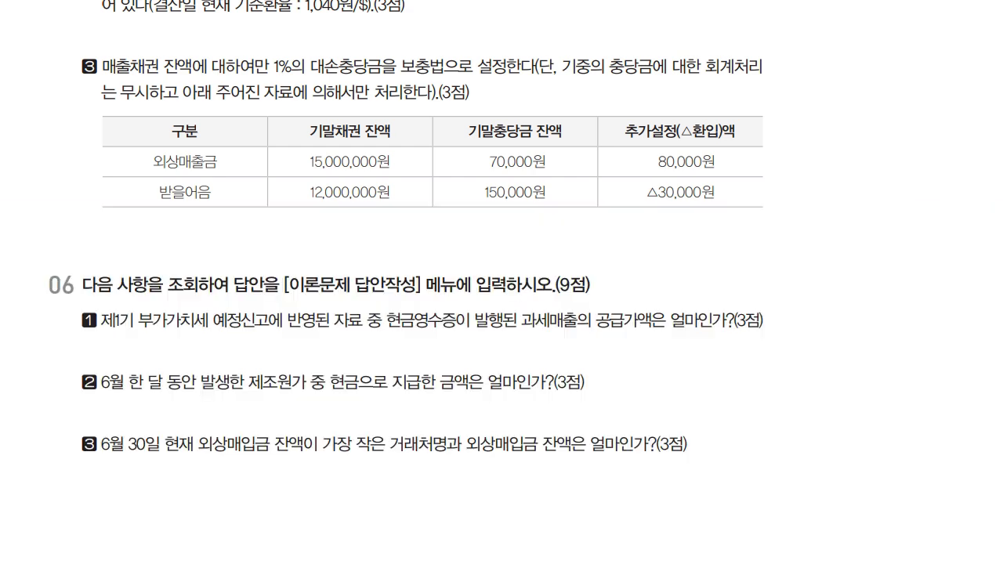
Go to question 06 and note 매입매출장 under item 1 as the ledger to consult.
scroll(406, 283, down, 5)
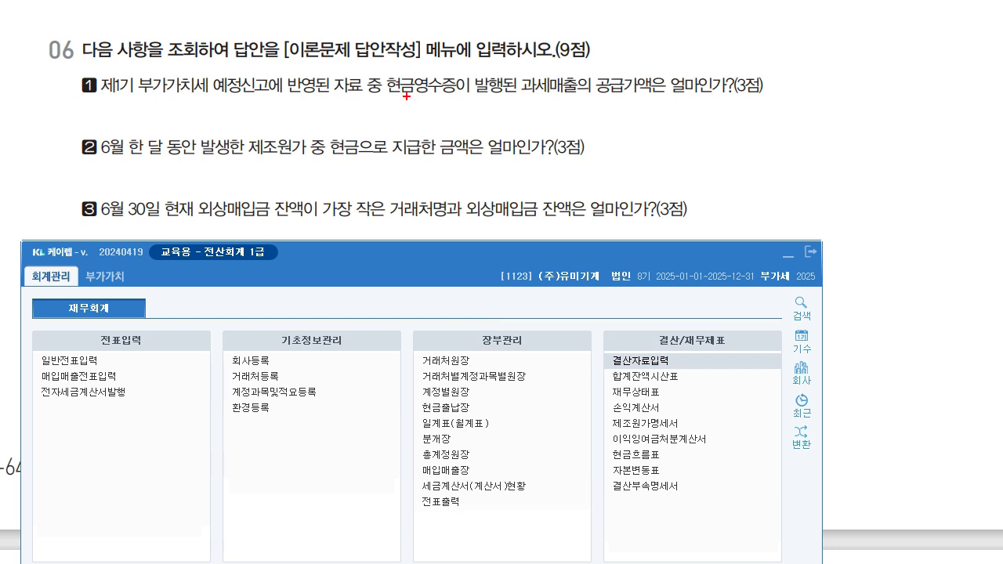
mouse_move(400, 100)
mouse_down()
mouse_move(425, 124)
mouse_move(498, 118)
mouse_move(513, 137)
mouse_up()
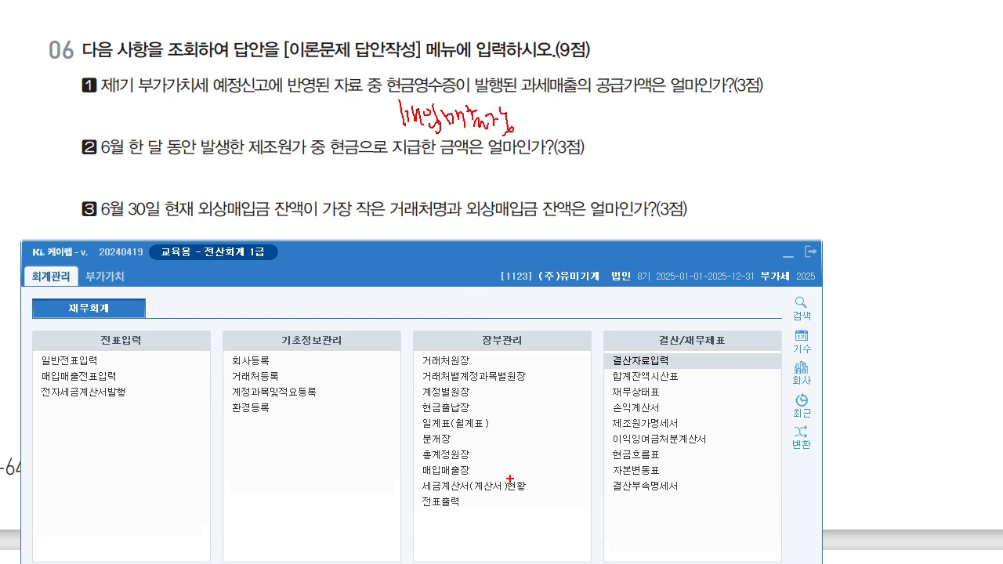
Mark 매입매출장 in the 장부관리 list as the ledger for item 1, and clear the markings.
drag(448, 436, 447, 474)
mouse_move(455, 150)
mouse_down()
mouse_move(494, 387)
mouse_move(510, 406)
mouse_up()
mouse_move(470, 484)
mouse_down()
mouse_move(414, 468)
mouse_move(463, 502)
mouse_up()
mouse_move(439, 444)
mouse_down()
mouse_move(459, 514)
mouse_move(446, 510)
mouse_up()
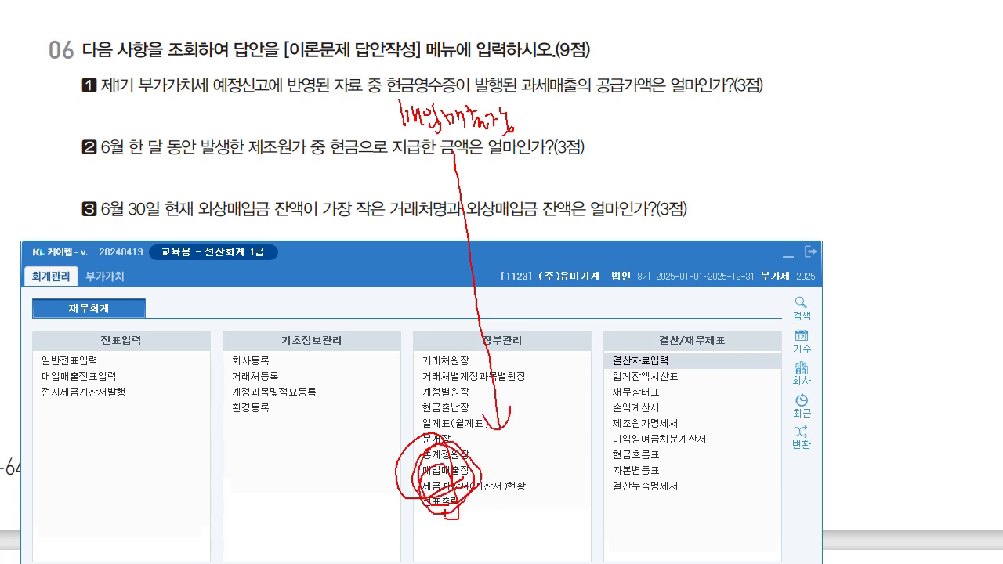
key(Escape)
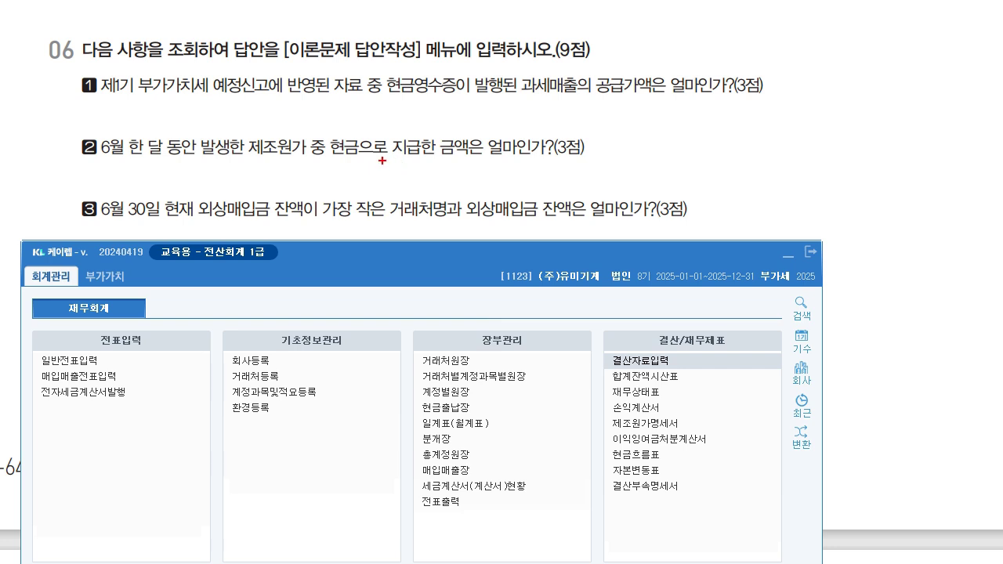
Note 월계표 under item 2 as the report to consult, mark up item 3, and erase the notes.
mouse_move(371, 168)
mouse_down()
mouse_move(385, 184)
mouse_move(416, 174)
mouse_move(425, 196)
mouse_move(434, 173)
mouse_move(443, 179)
mouse_up()
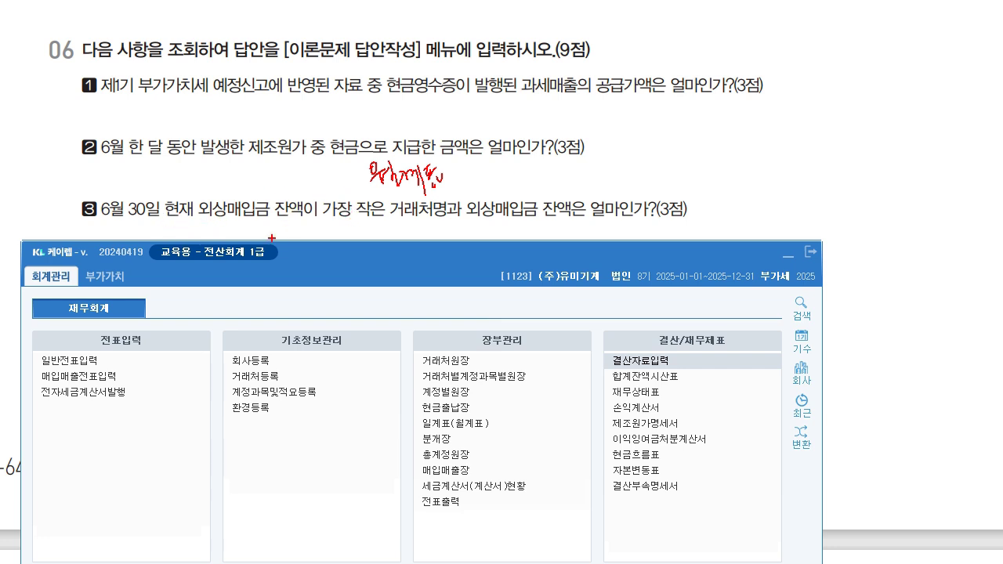
mouse_move(260, 227)
mouse_down()
mouse_move(223, 222)
mouse_move(272, 232)
mouse_up()
drag(414, 205, 428, 231)
mouse_move(267, 232)
mouse_down()
mouse_move(332, 253)
mouse_move(392, 216)
mouse_up()
mouse_move(365, 254)
mouse_down()
mouse_move(370, 272)
mouse_move(392, 272)
mouse_move(444, 244)
mouse_move(453, 262)
mouse_move(464, 227)
mouse_move(473, 231)
mouse_up()
key(ctrl+z)
key(ctrl+z)
key(ctrl+z)
key(ctrl+z)
key(ctrl+z)
key(ctrl+z)
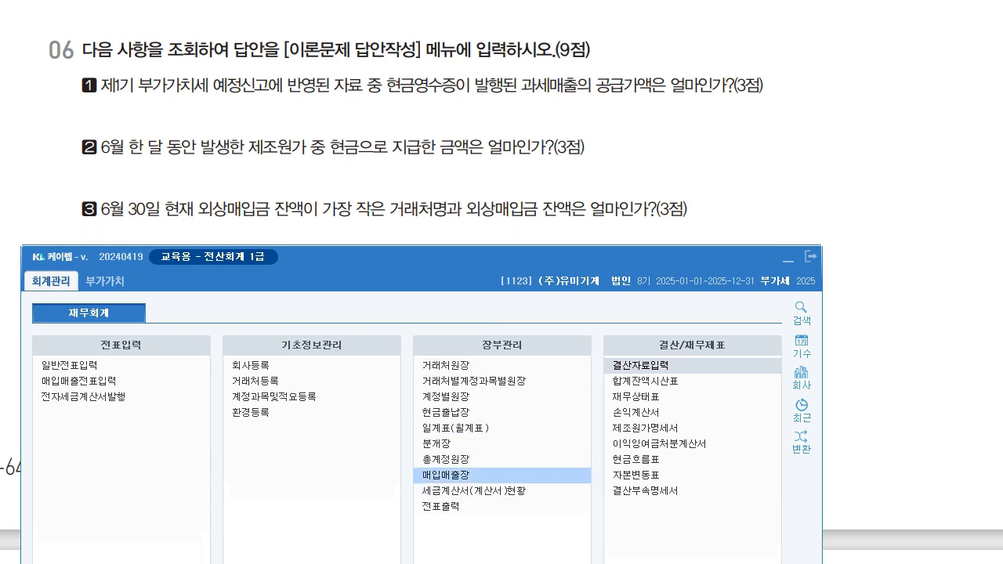
Query the 매입매출장 for 2025-01-01 to 2025-03-31, limited to 매출 of type 22.현과.
click(445, 475)
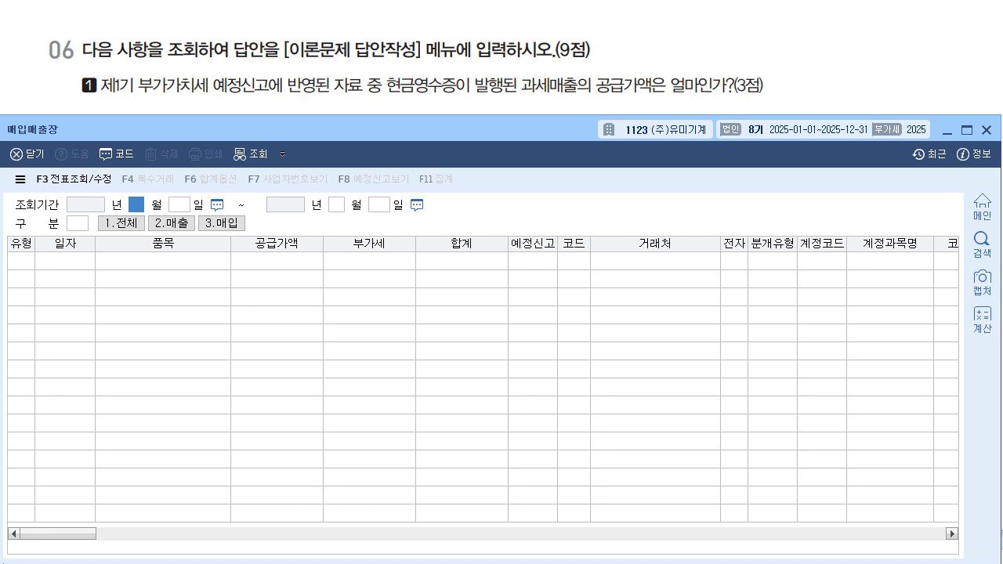
text(1)
key(Return)
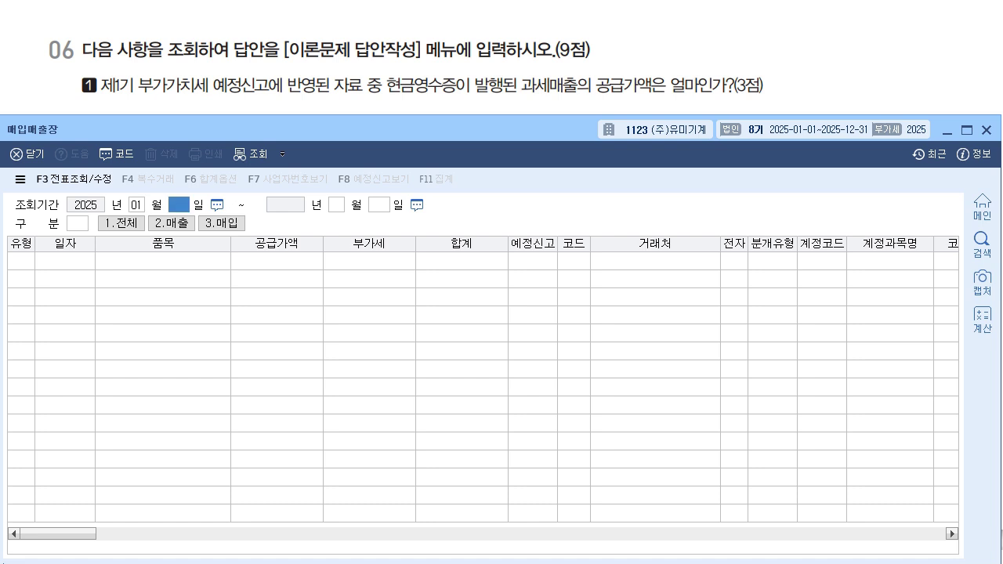
text(1)
key(Return)
text(3)
key(Return)
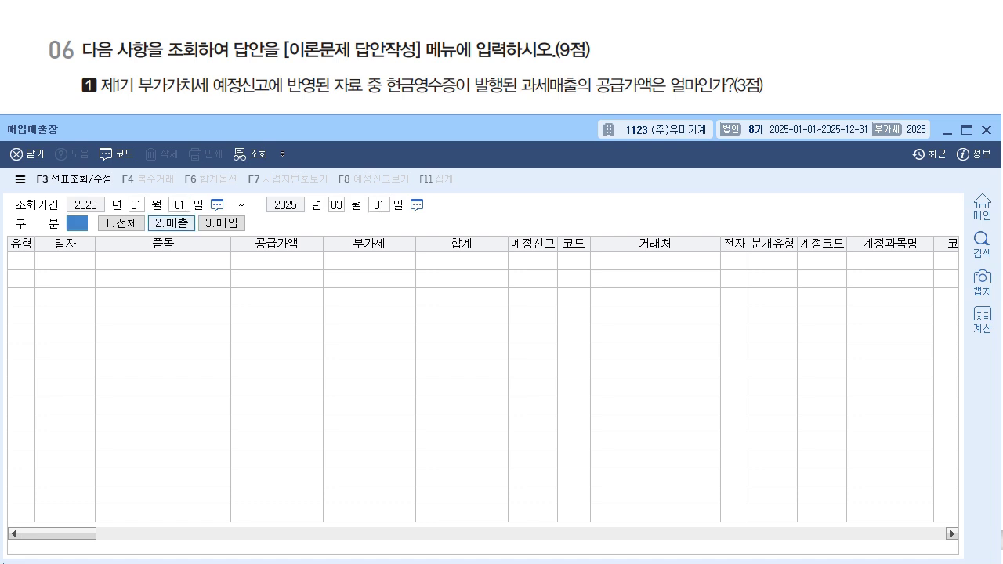
text(2)
key(Return)
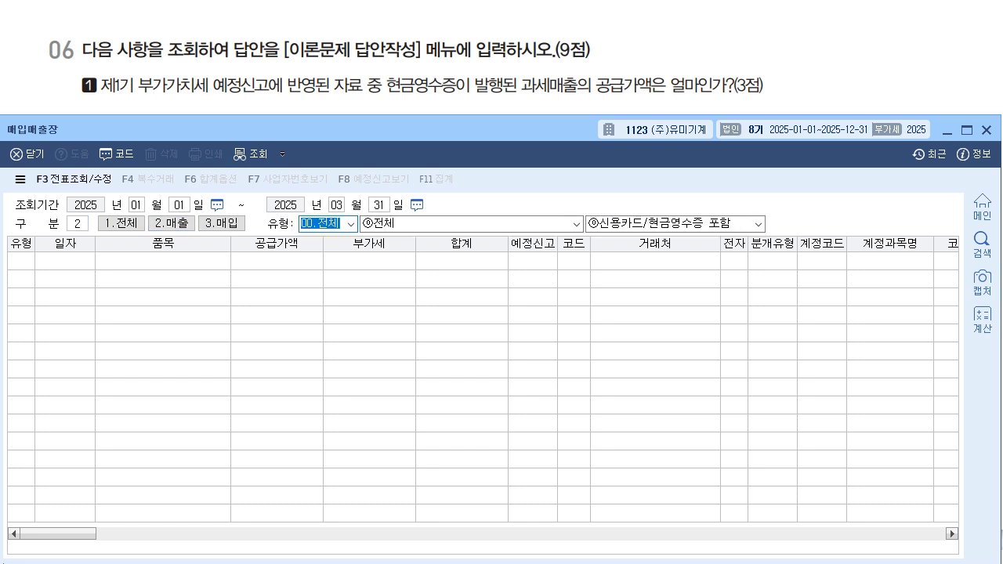
key(alt+Down)
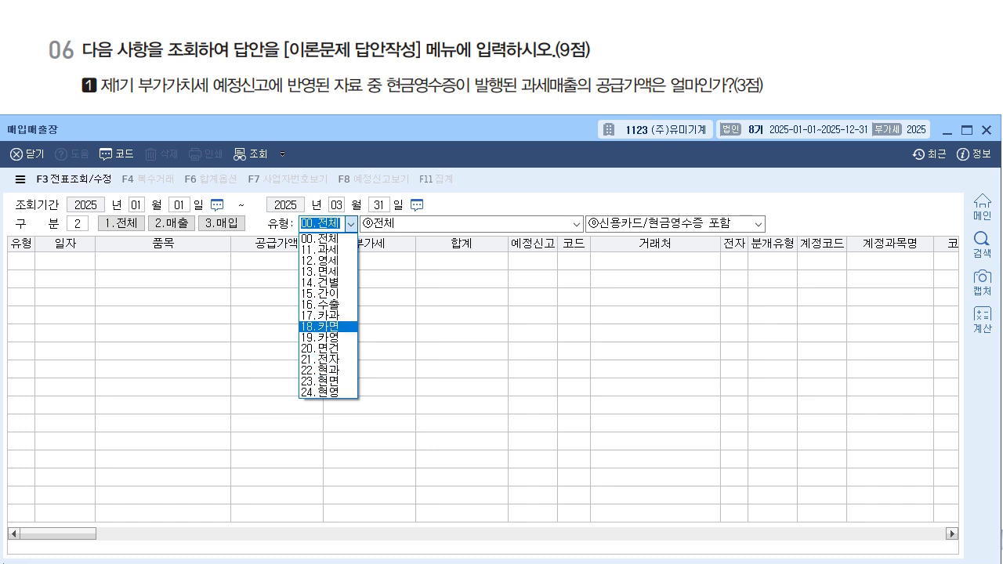
key(Return)
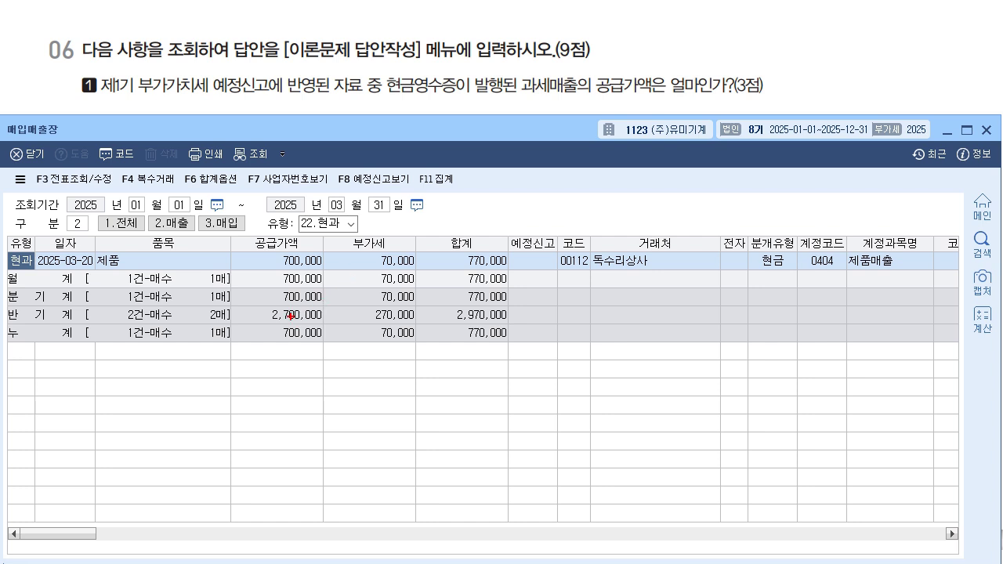
Mark the 분기계 공급가액, note it as item 1's answer, and close the 매입매출장.
mouse_move(313, 314)
mouse_down()
mouse_move(269, 292)
mouse_move(313, 320)
mouse_up()
mouse_move(249, 290)
mouse_down()
mouse_move(256, 303)
mouse_move(268, 276)
mouse_up()
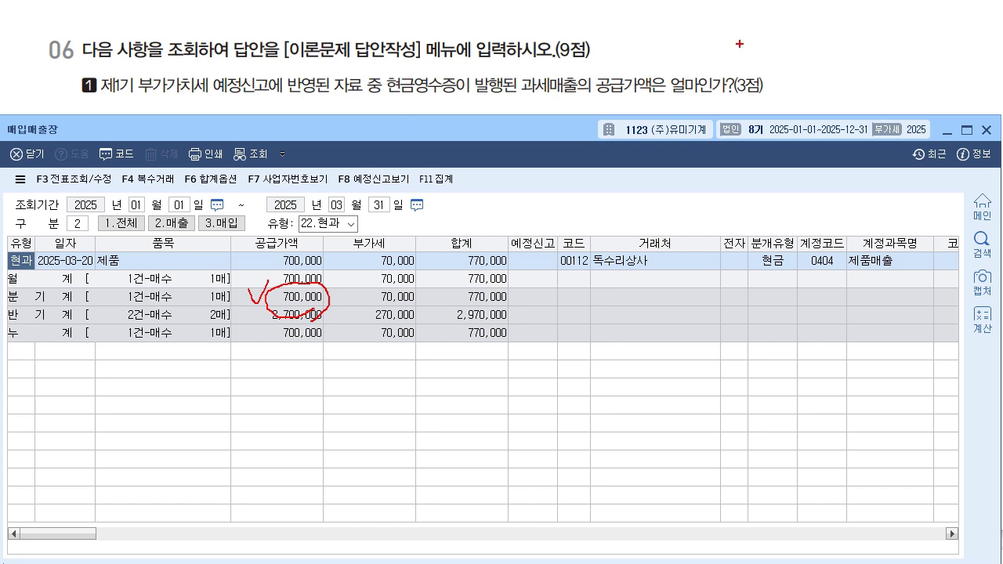
mouse_move(796, 79)
mouse_down()
mouse_move(809, 104)
mouse_move(821, 85)
mouse_move(838, 91)
mouse_up()
drag(847, 82, 853, 82)
drag(858, 83, 858, 84)
key(e)
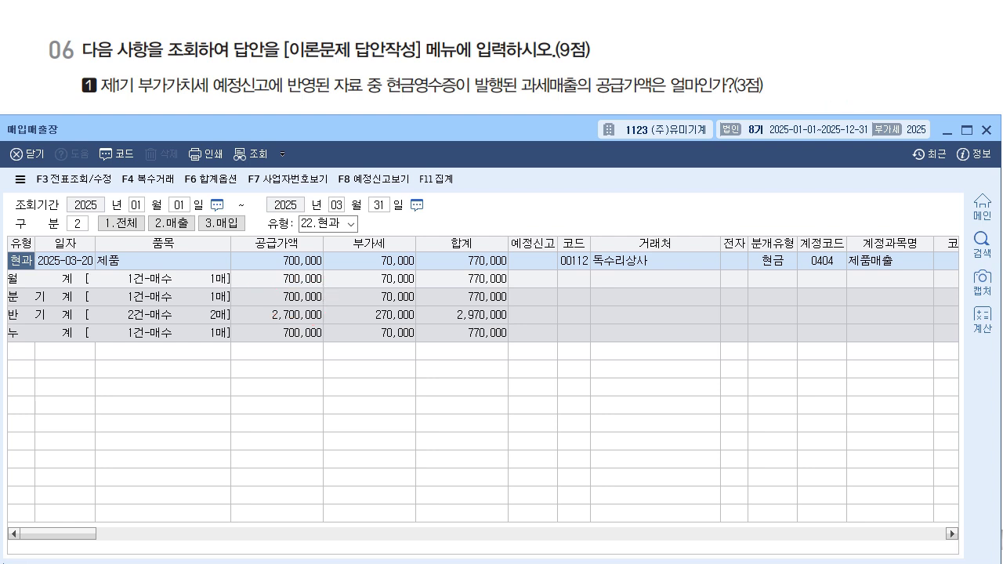
click(987, 130)
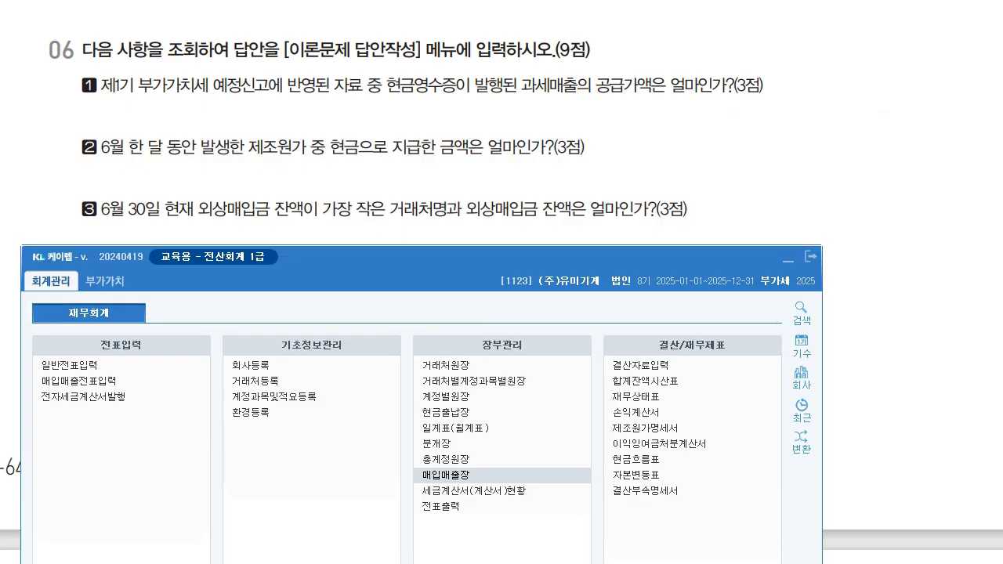
Open the 일계표(월계표) and query the 월계표 for June 2025 only.
click(457, 428)
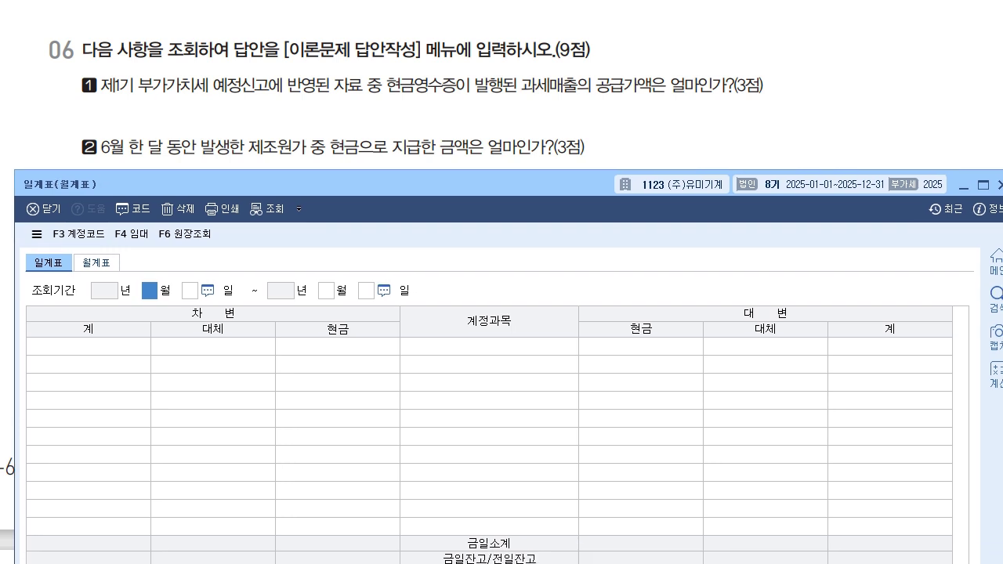
click(96, 263)
text(06)
key(Return)
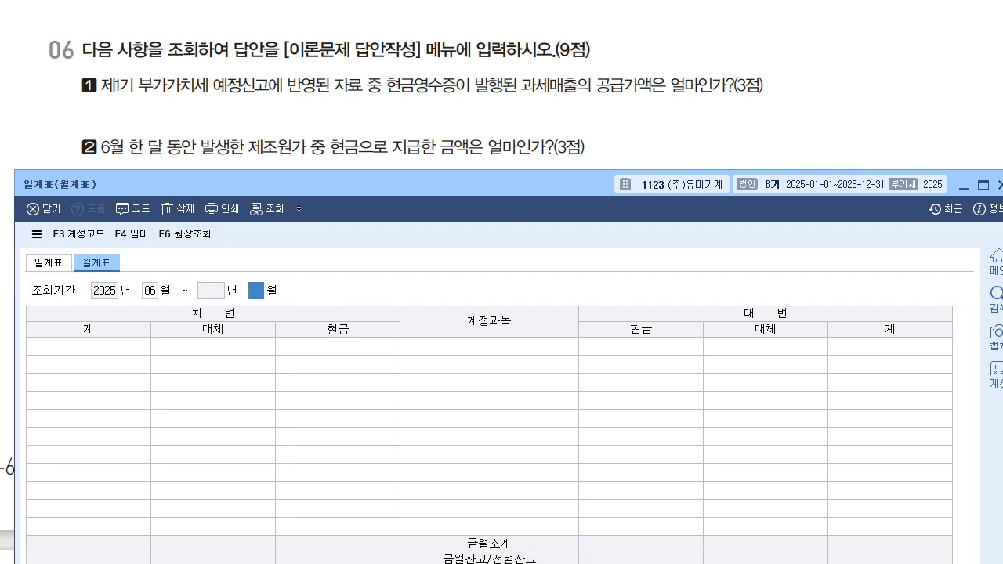
text(06)
key(Return)
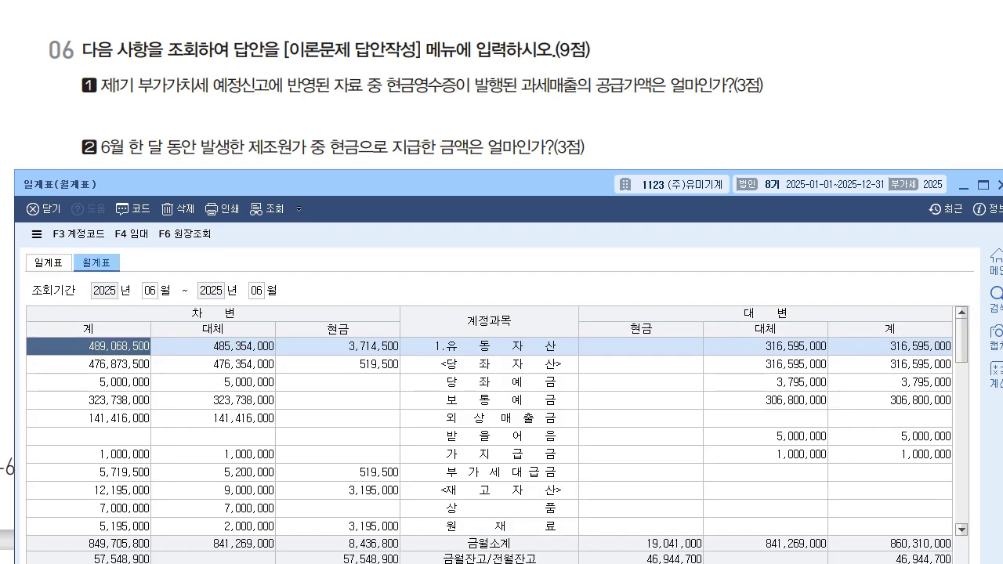
click(49, 263)
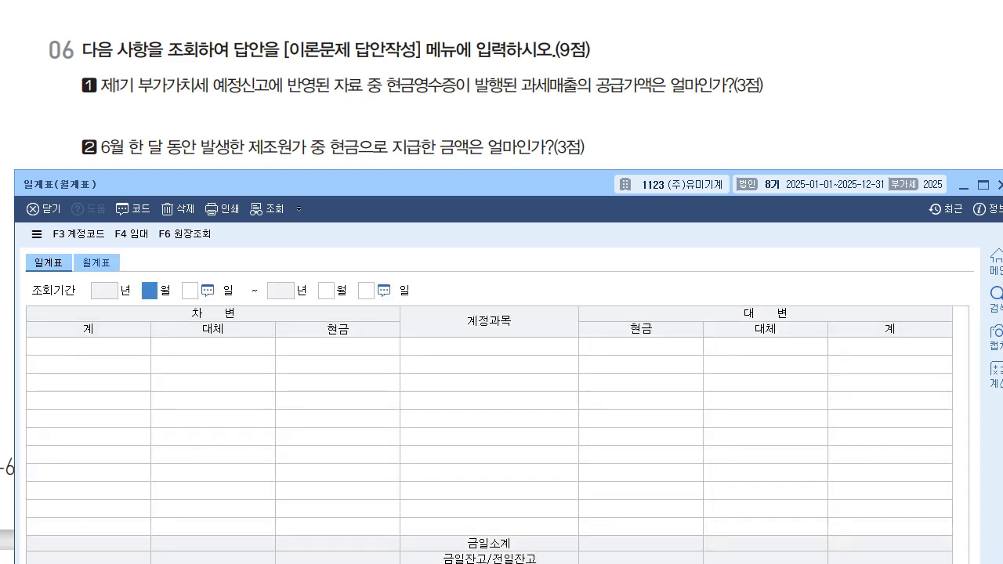
click(96, 262)
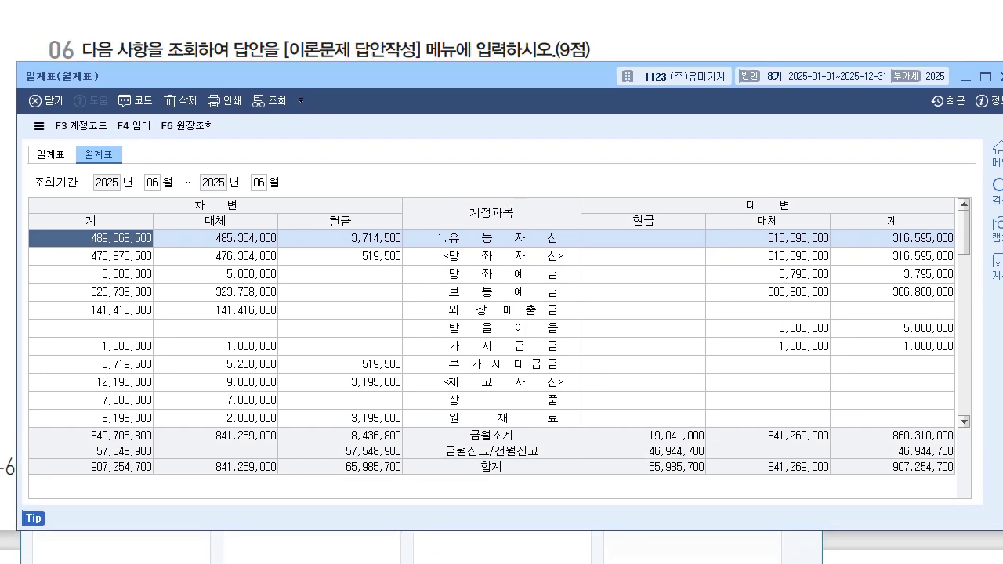
Find the 제조원가 row, mark its 차변 현금 amount as item 2's answer, and close the report.
scroll(501, 314, down, 10)
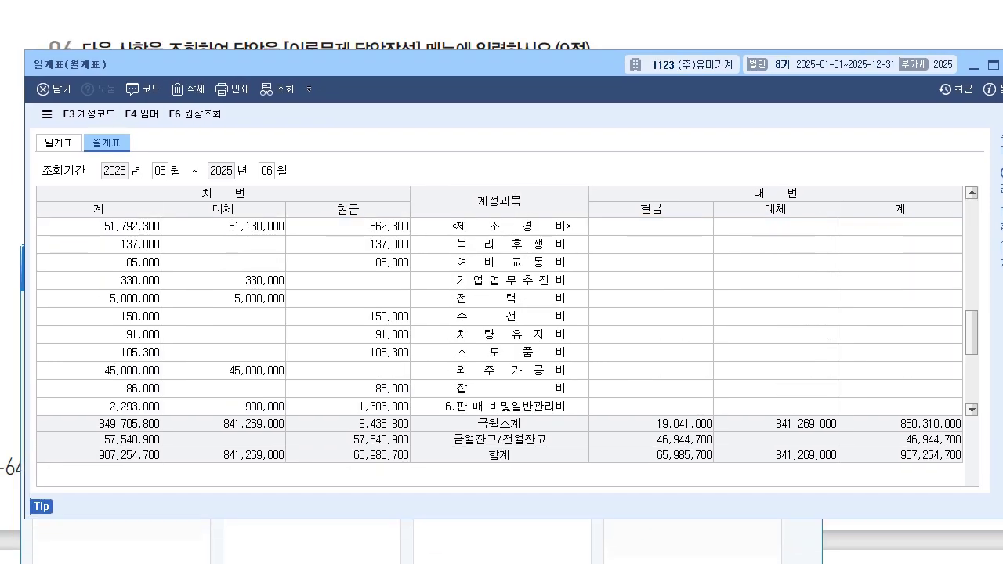
scroll(502, 314, up, 1)
click(499, 226)
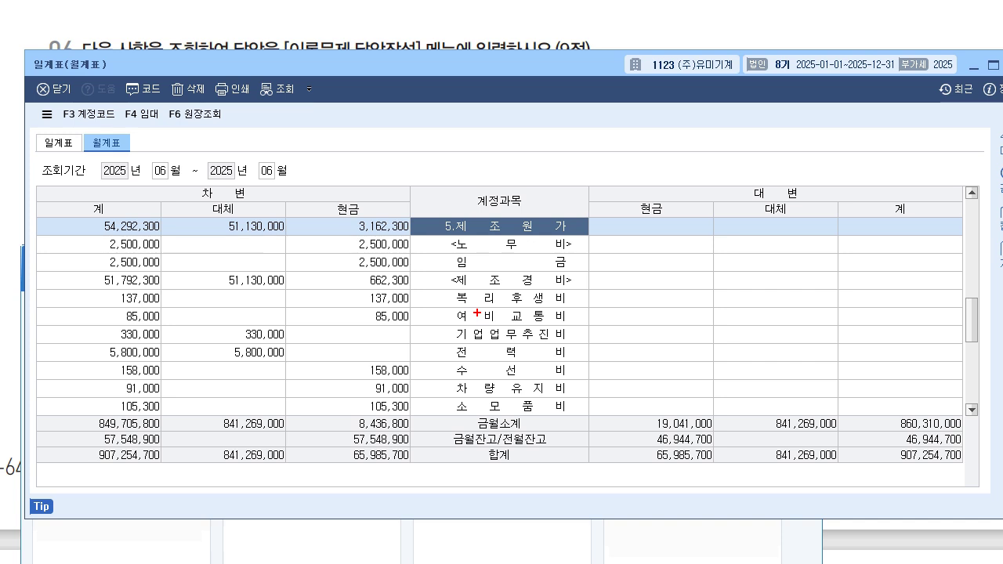
mouse_move(536, 229)
mouse_down()
mouse_move(490, 210)
mouse_move(541, 247)
mouse_up()
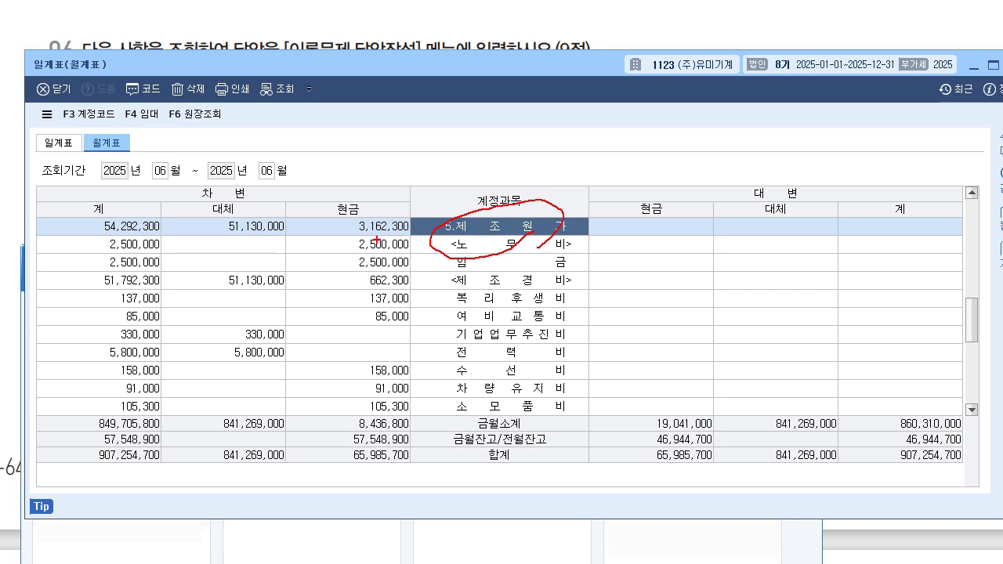
mouse_move(330, 192)
mouse_down()
mouse_move(329, 219)
mouse_move(314, 207)
mouse_up()
drag(213, 247, 249, 243)
drag(329, 244, 379, 240)
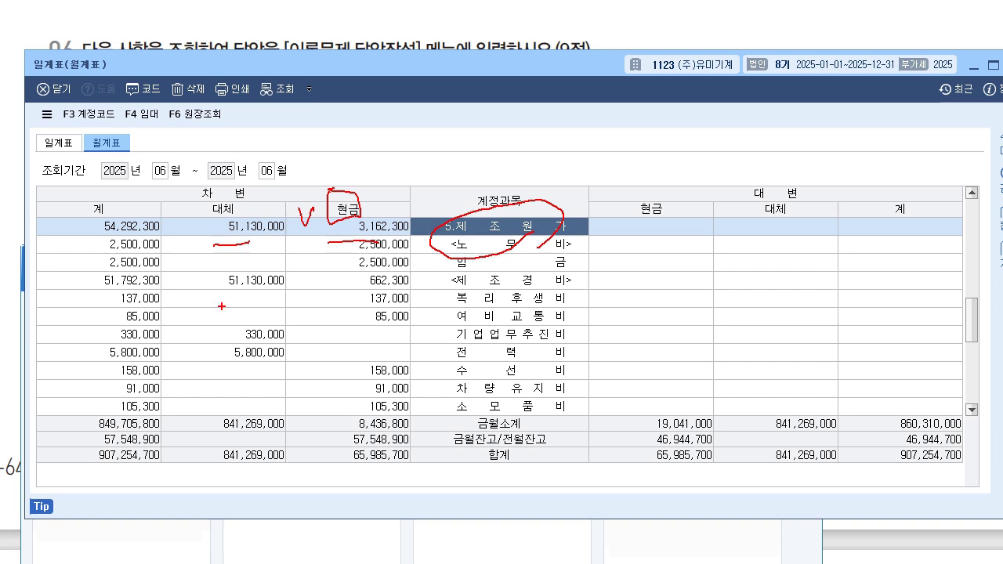
mouse_move(339, 240)
mouse_down()
mouse_move(342, 210)
mouse_move(359, 233)
mouse_up()
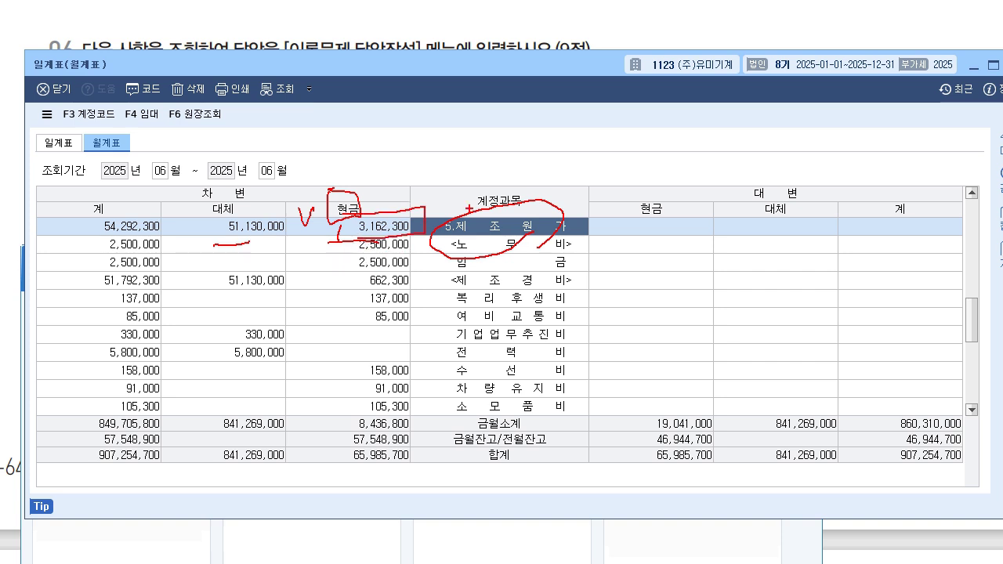
key(Escape)
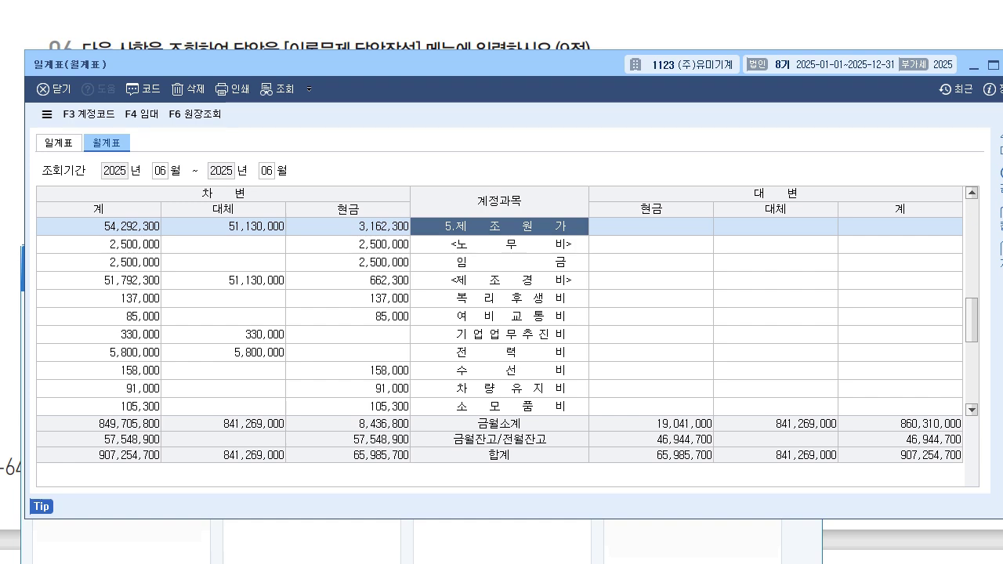
key(Escape)
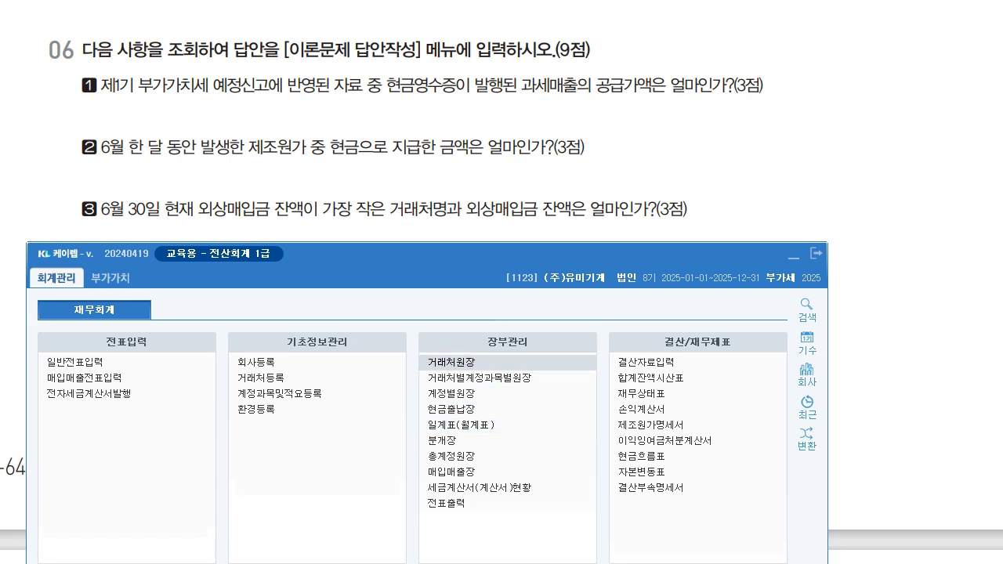
Open the 잔액 view of the 거래처원장 and set the period to 2025-06-30 through 2025-06-30.
click(447, 362)
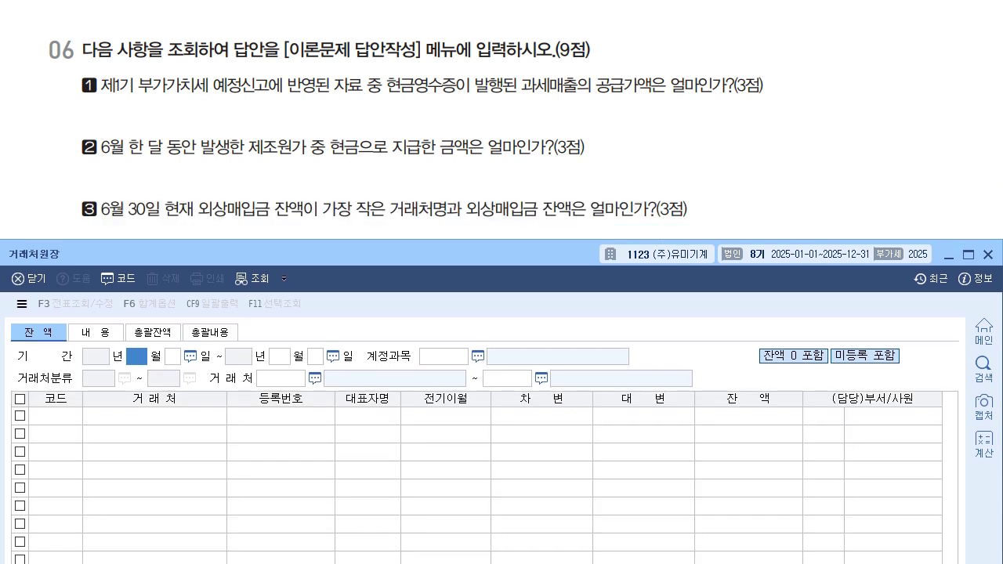
text(6)
key(Return)
text(1)
key(Return)
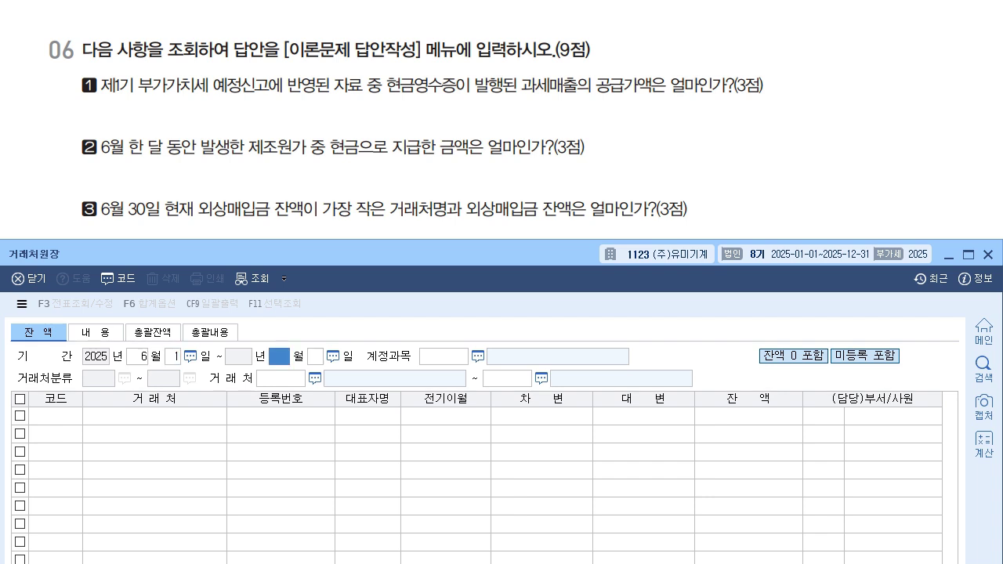
click(173, 357)
text(30)
key(Return)
text(6)
key(Return)
key(Return)
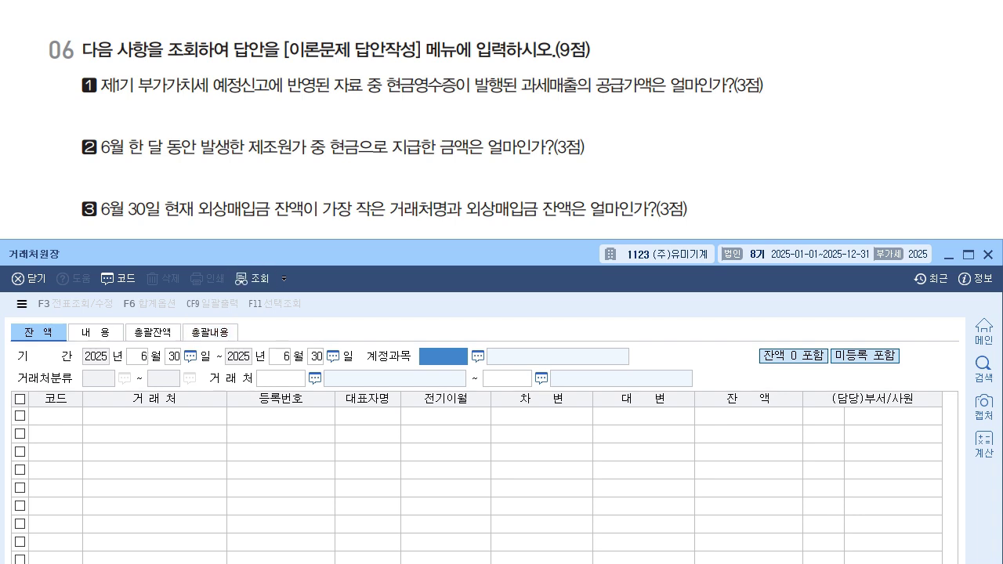
Query the 거래처원장 balances for account 251 외상매입금 across all 거래처.
text(251)
key(Return)
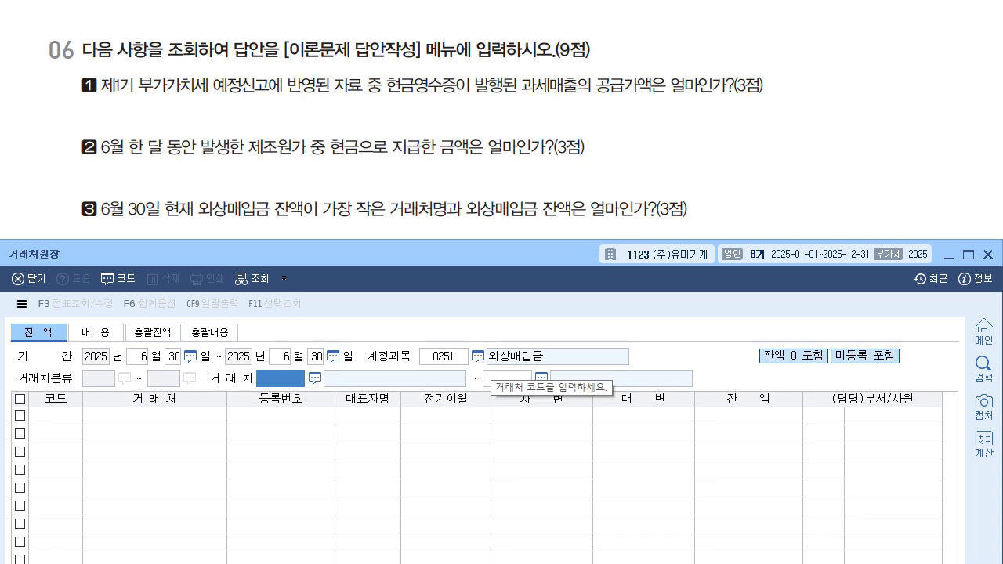
key(Return)
key(Return)
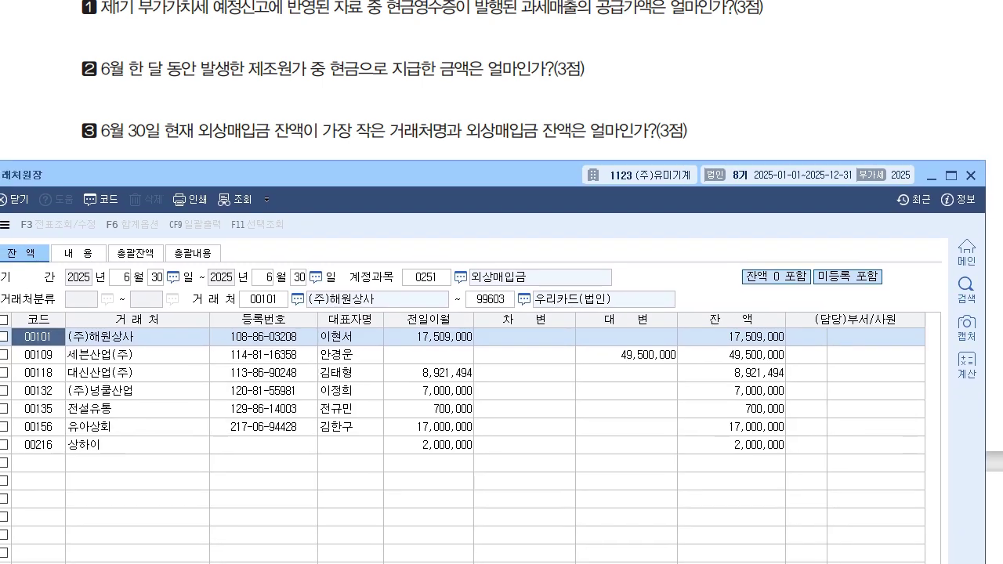
Compare the 잔액 amounts row by row and mark the 거래처 with the smallest 외상매입금 balance.
click(731, 338)
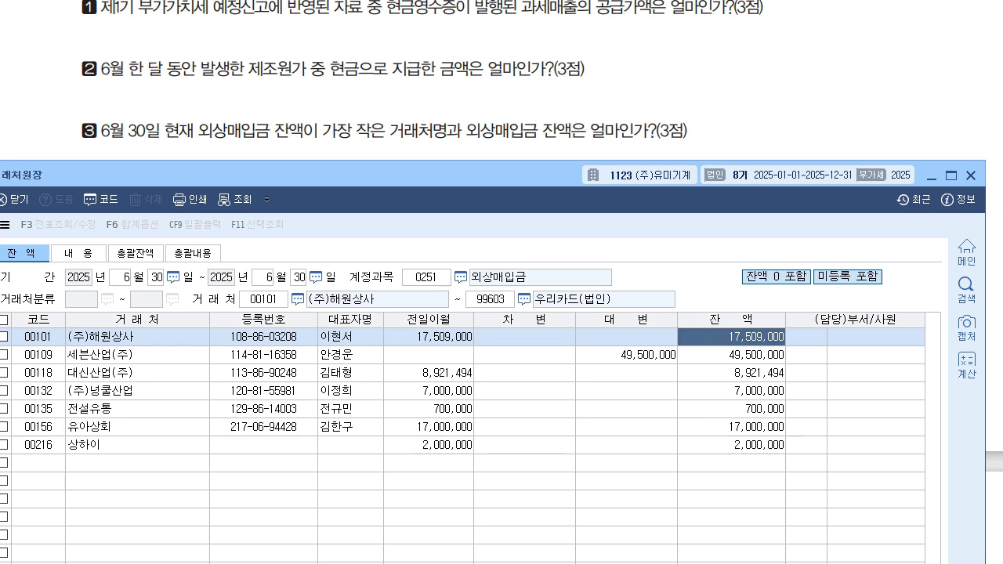
key(Down)
key(Down)
key(Down)
key(Down)
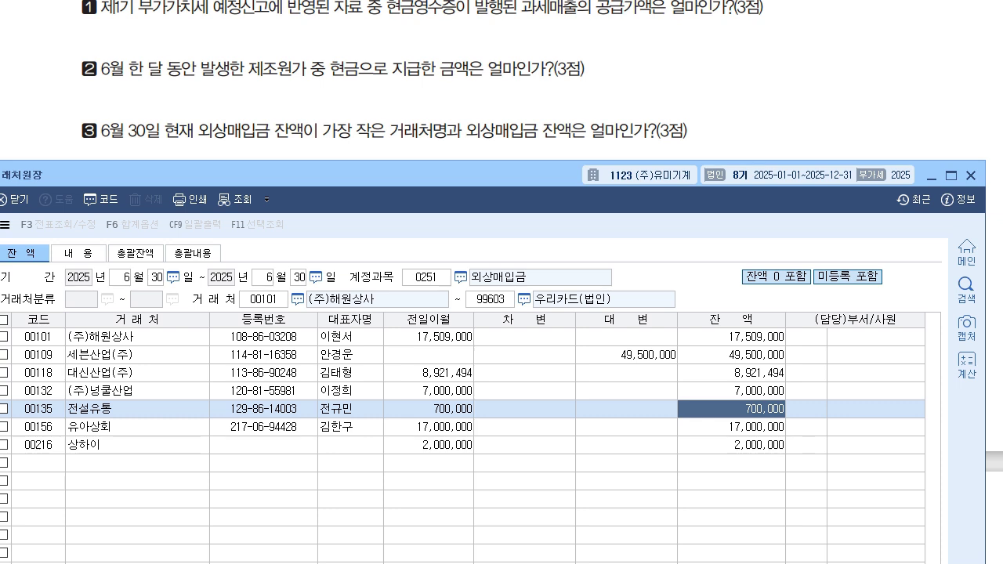
drag(782, 409, 772, 388)
drag(69, 420, 103, 415)
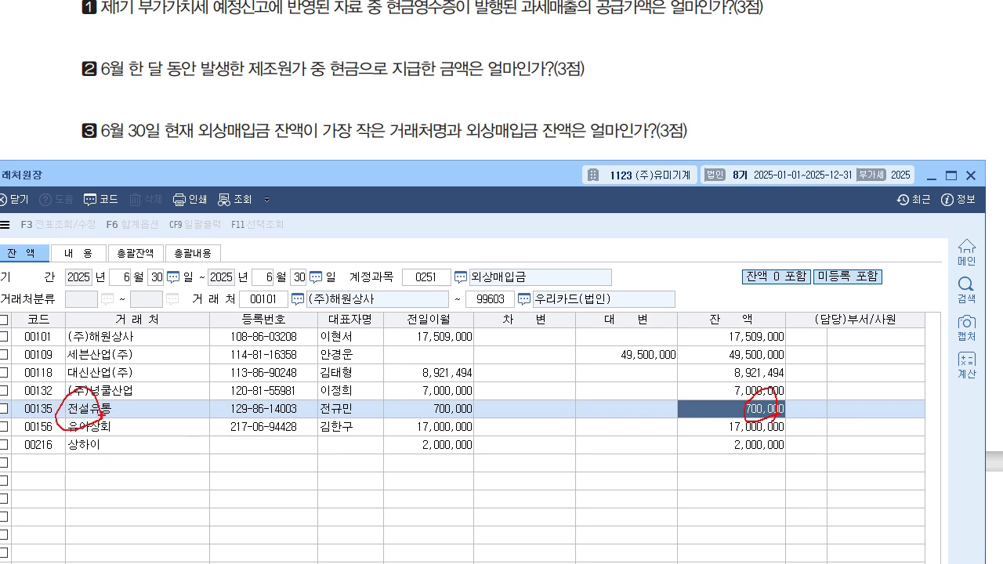
Note the marked 거래처명 and its balance beside item 3 as the answer, and clear the markings.
mouse_move(698, 133)
mouse_down()
mouse_move(757, 134)
mouse_move(753, 149)
mouse_move(769, 133)
mouse_move(789, 155)
mouse_up()
mouse_move(805, 116)
mouse_down()
mouse_move(807, 141)
mouse_move(846, 149)
mouse_move(859, 138)
mouse_up()
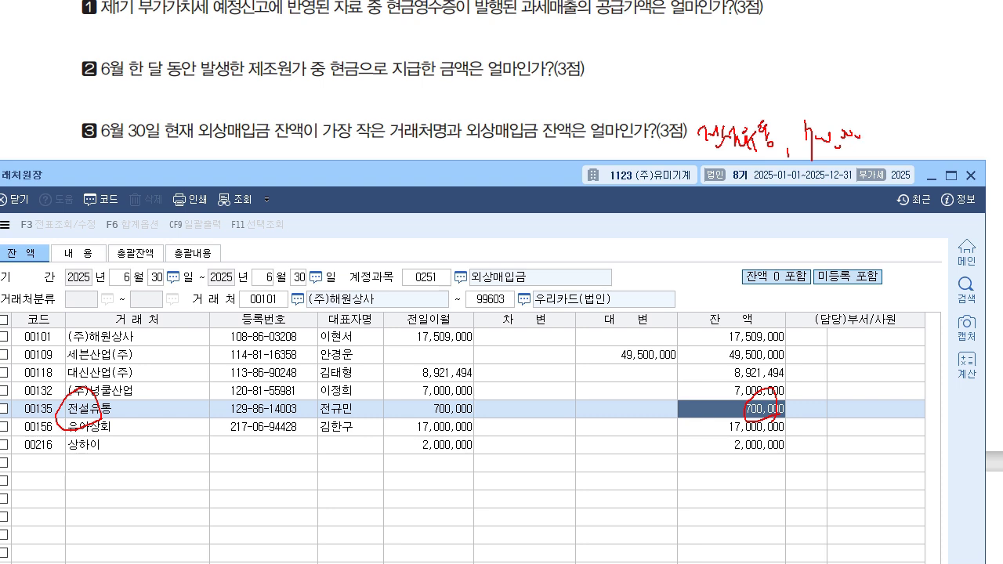
drag(783, 168, 788, 162)
drag(708, 168, 681, 295)
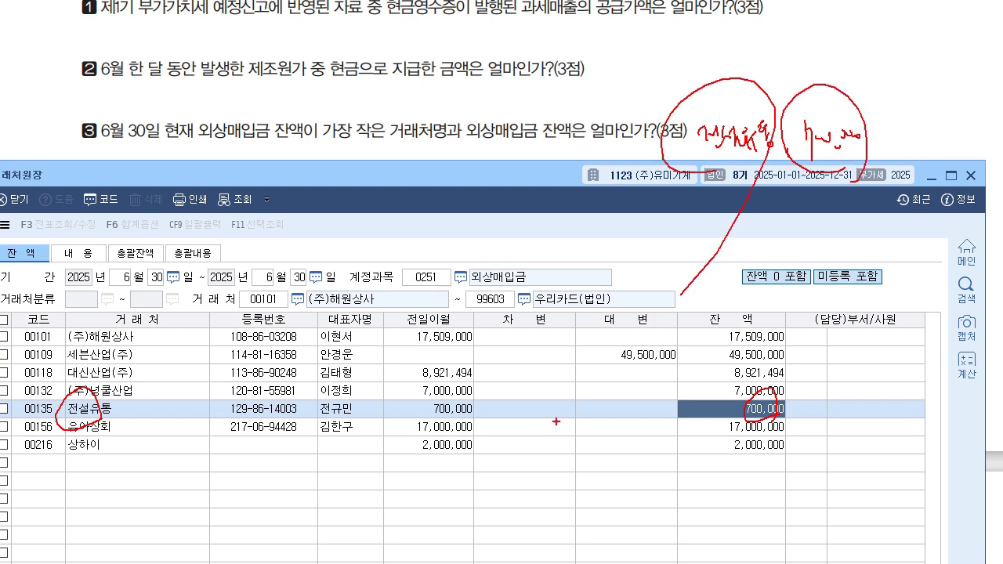
key(Escape)
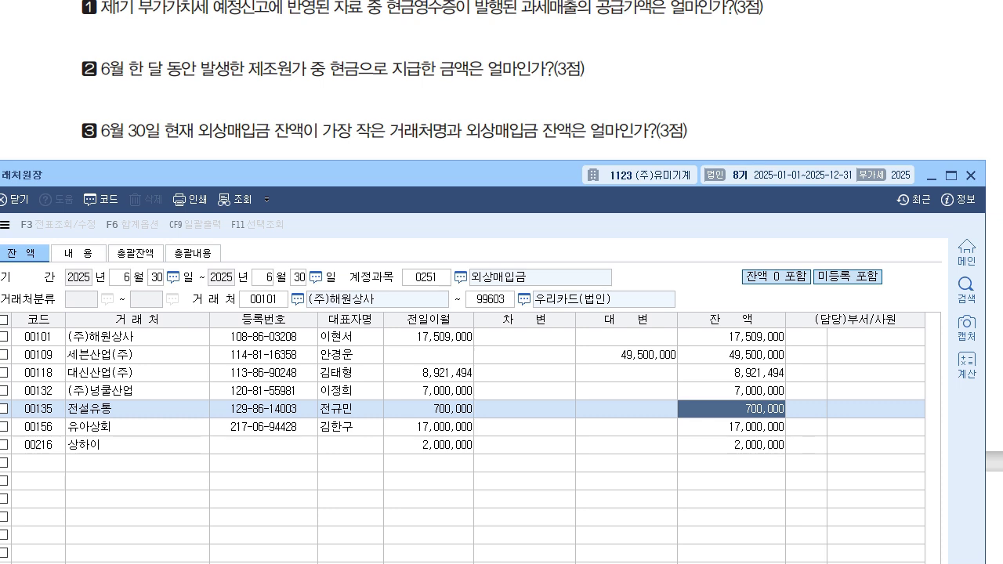